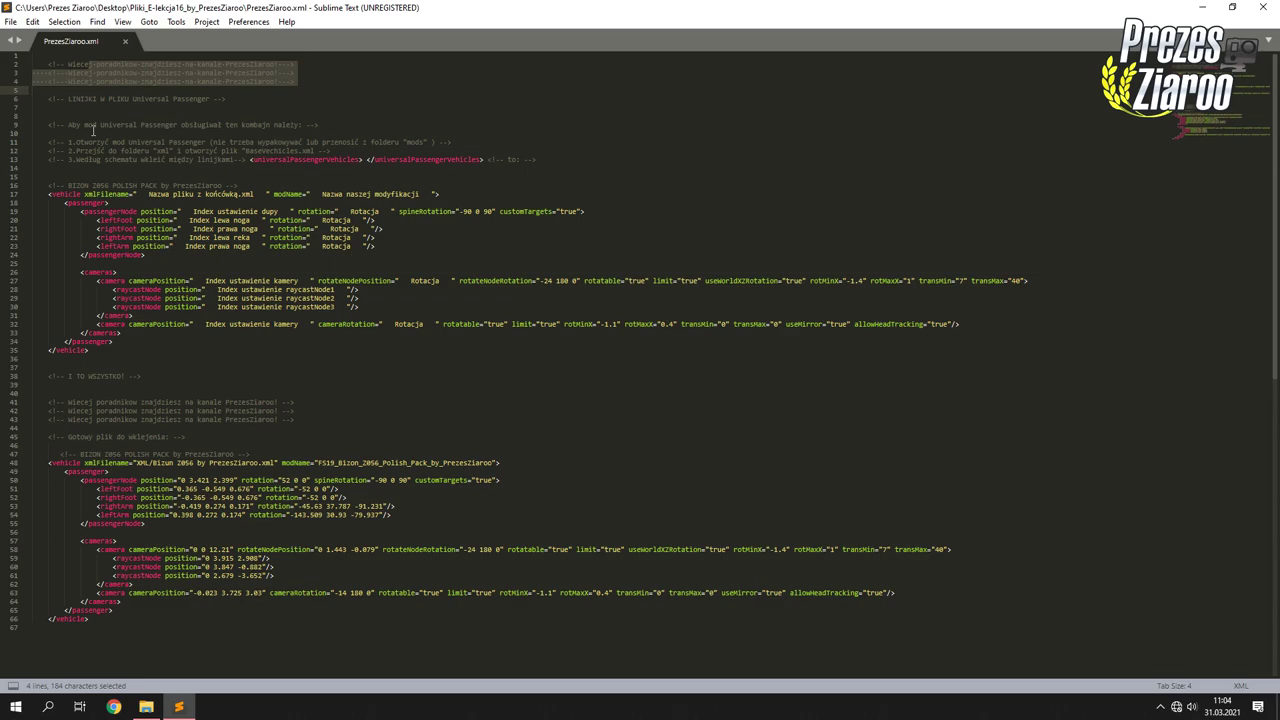
# Review the Universal Passenger setup instructions in PrezesZiaroo.xml, then minimize the editor and close the lesson files' folder window.
pyautogui.moveTo(80, 142); pyautogui.dragTo(560, 159)
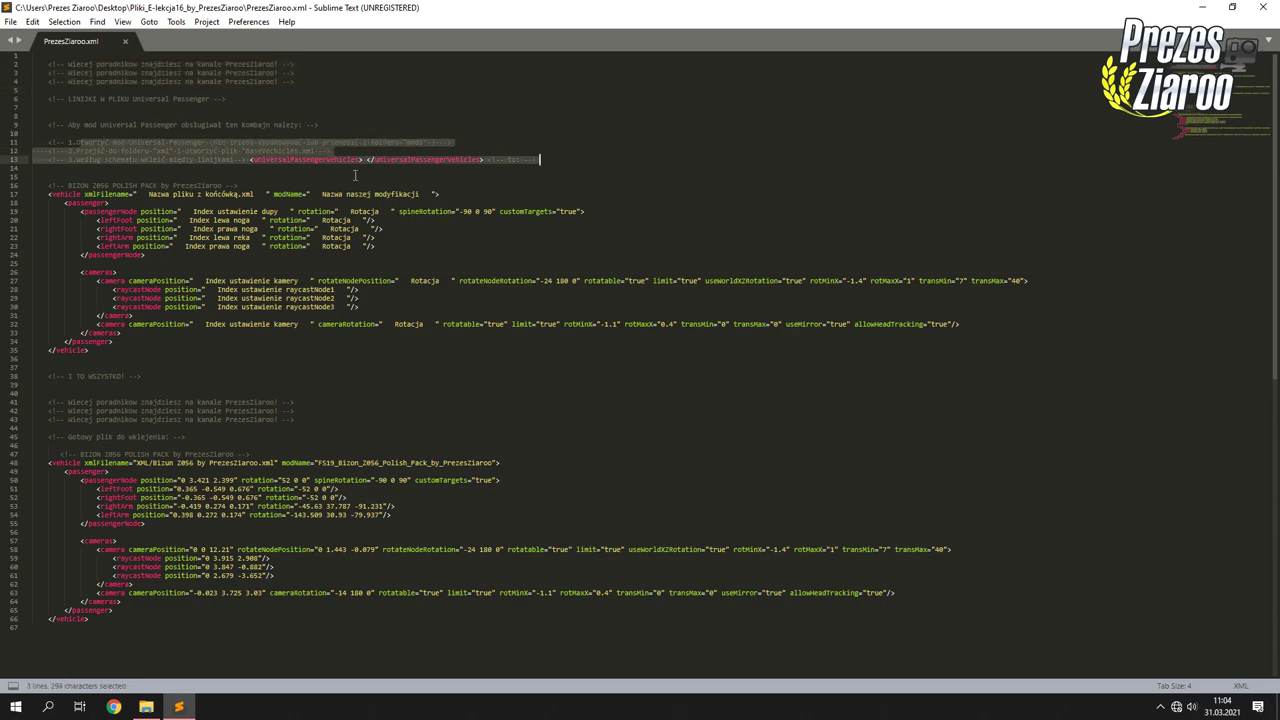
pyautogui.click(215, 142)
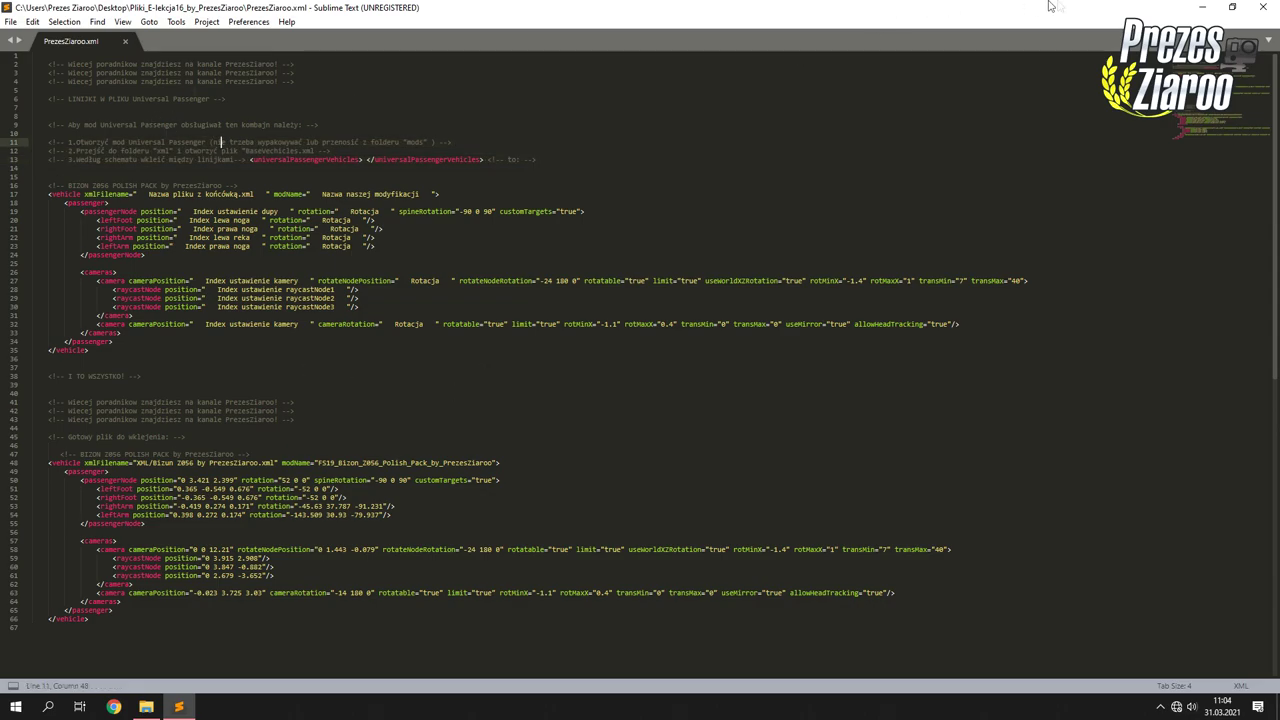
pyautogui.click(1202, 7)
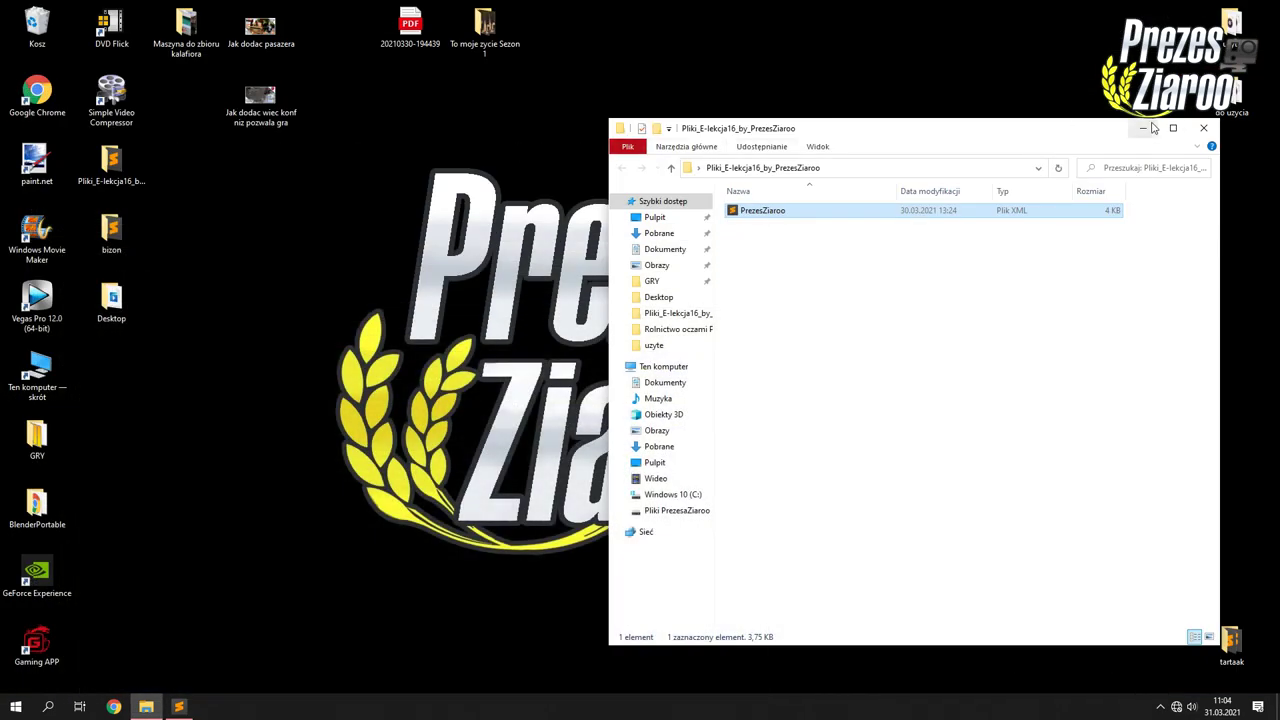
pyautogui.click(1203, 128)
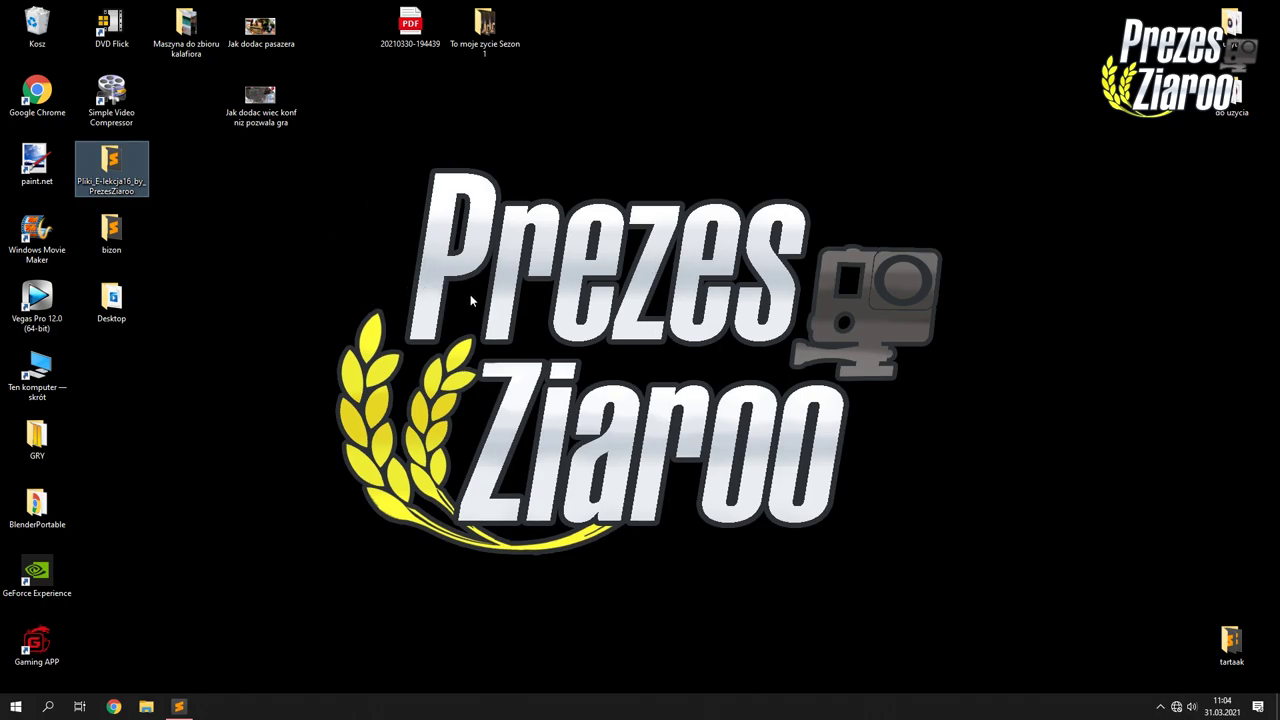
pyautogui.click(376, 222)
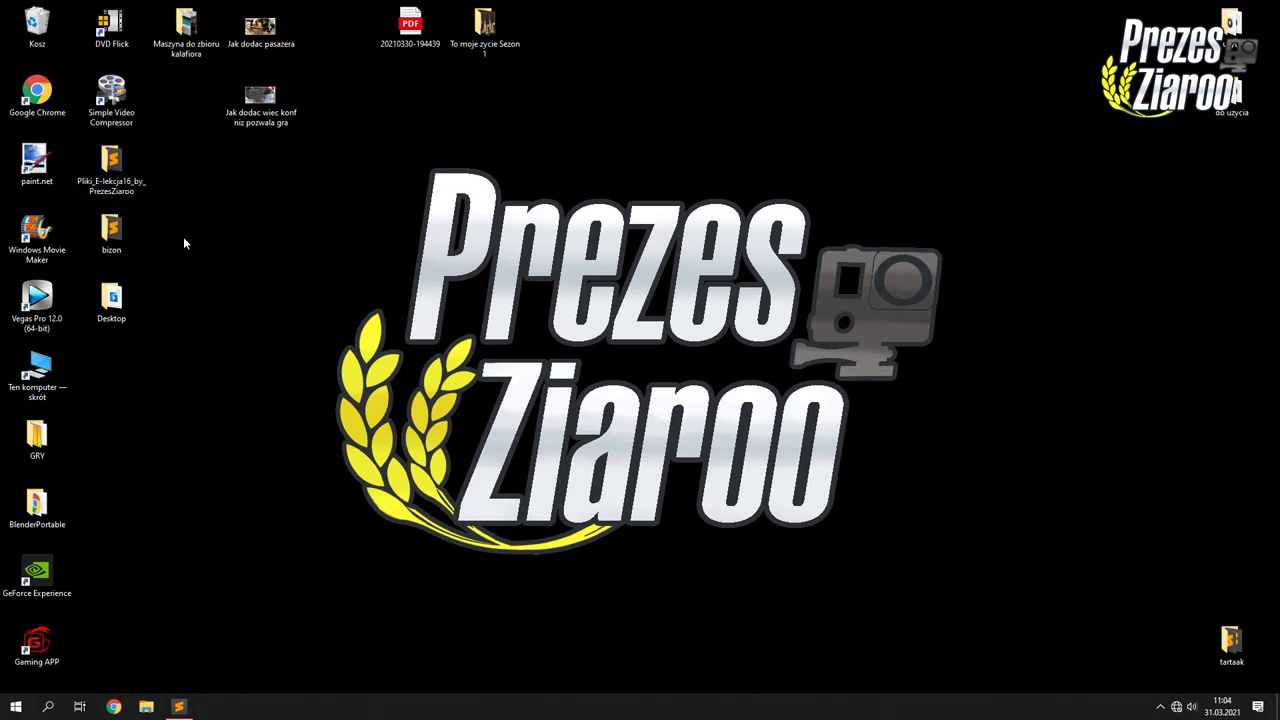
# Browse from the bizon folder to the mods folder in Documents, My Games, FarmingSimulator2019.
pyautogui.doubleClick(111, 230)
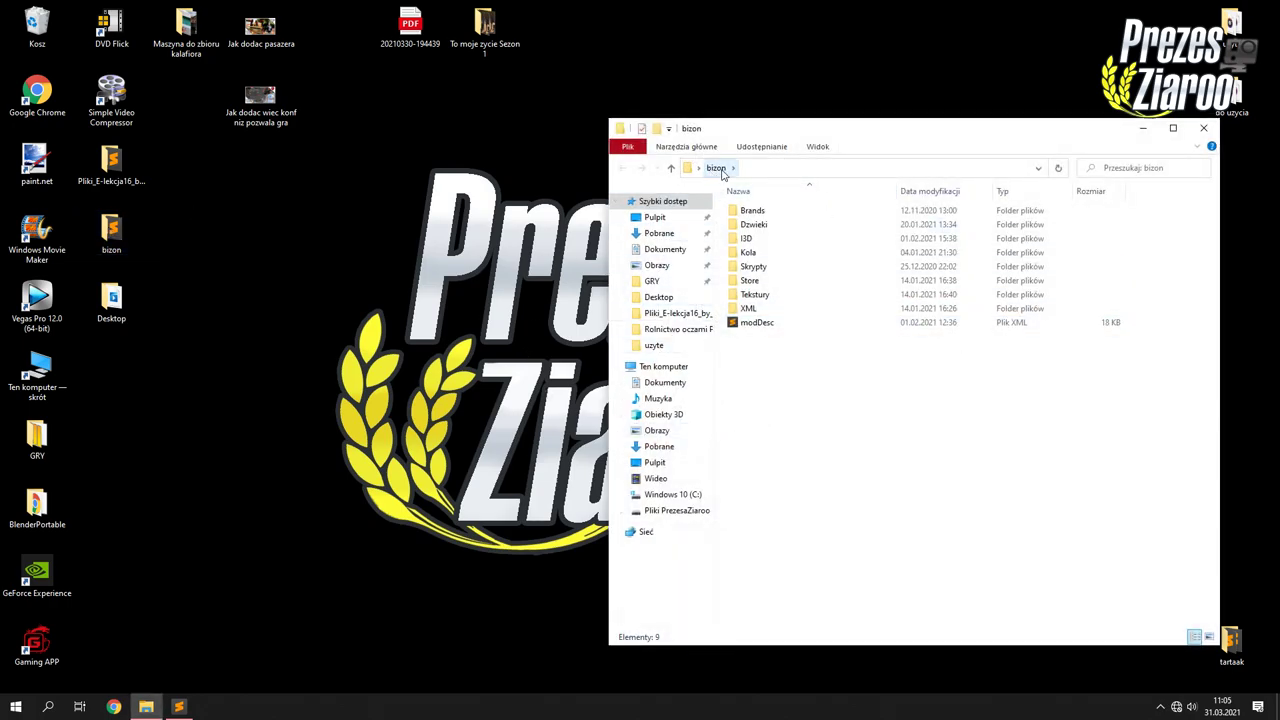
pyautogui.click(660, 366)
pyautogui.click(975, 390)
pyautogui.doubleClick(975, 390)
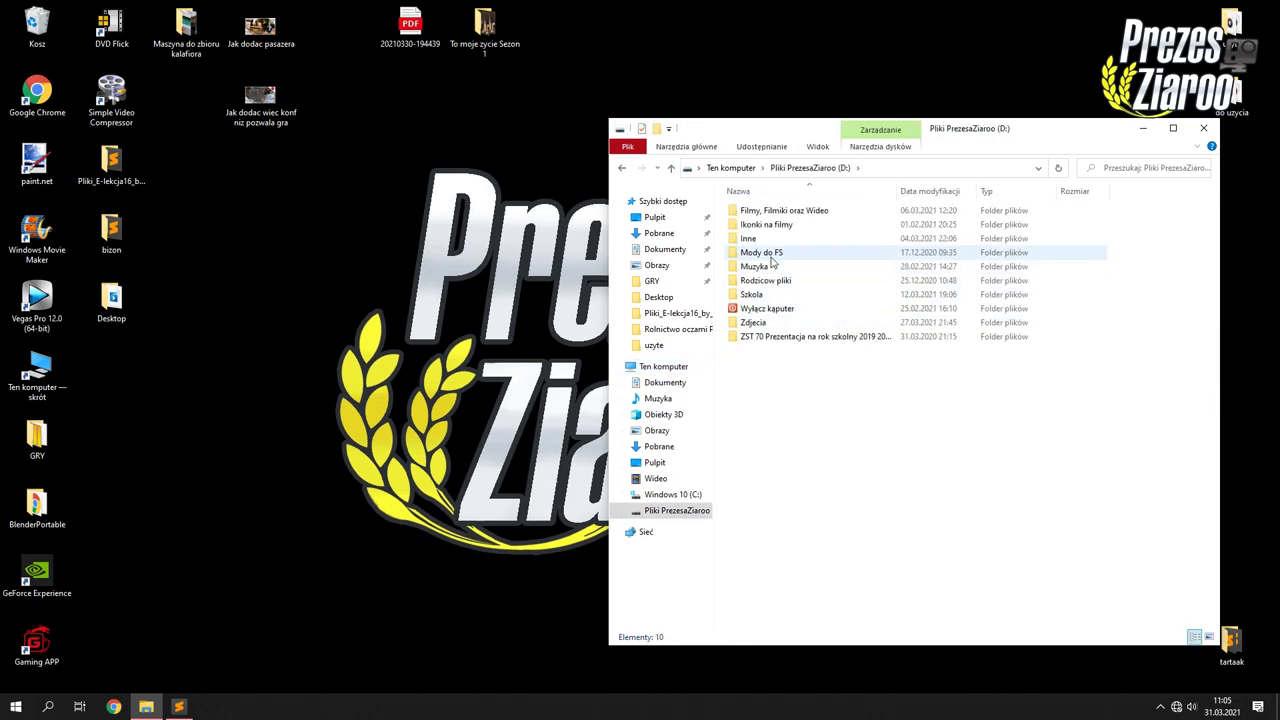
pyautogui.click(665, 367)
pyautogui.click(665, 382)
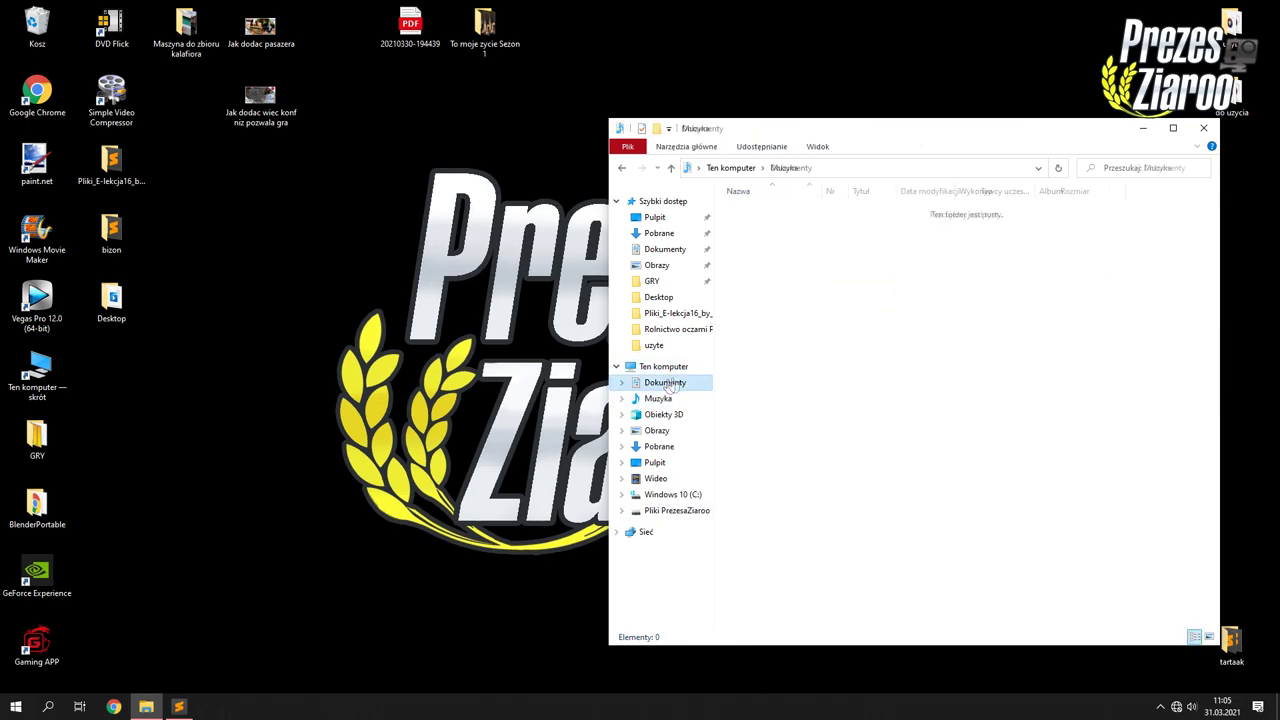
pyautogui.doubleClick(788, 324)
pyautogui.doubleClick(791, 310)
pyautogui.doubleClick(760, 239)
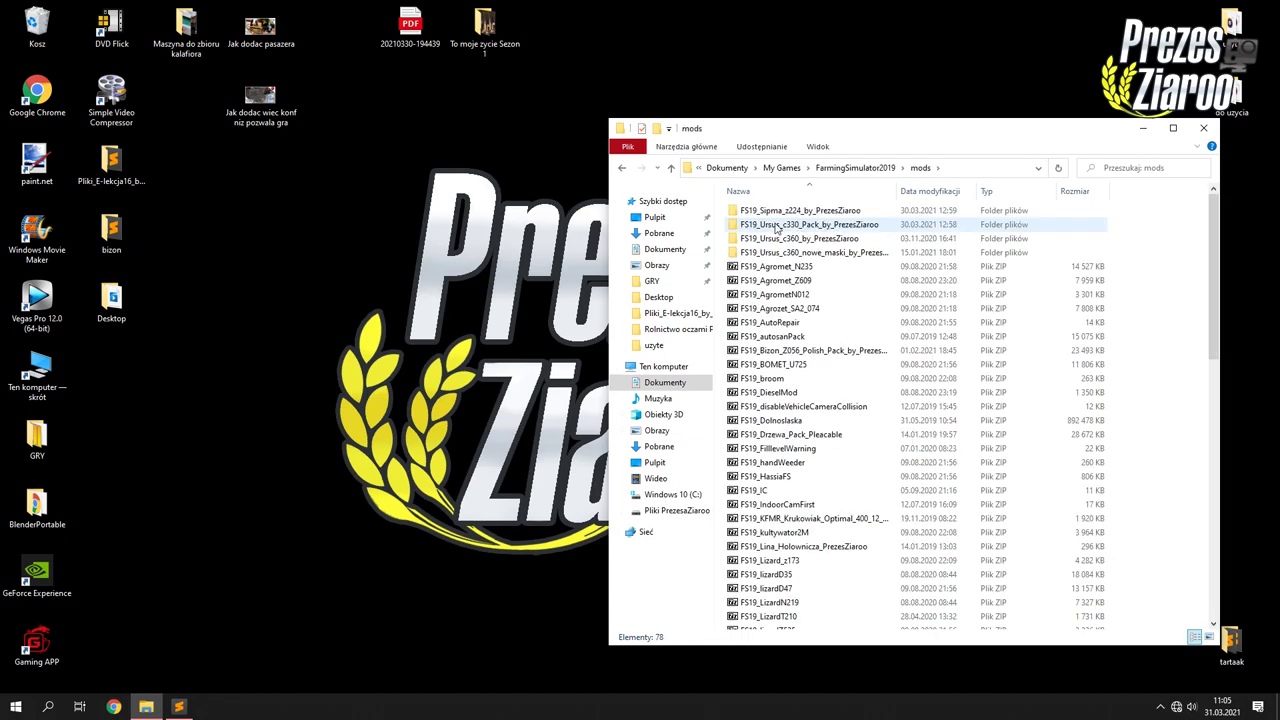
# Copy the file name of the FS19_Bizon_Z056_Polish_Pack_by_PrezesZiaroo ZIP without renaming it.
pyautogui.rightClick(821, 351)
pyautogui.click(891, 598)
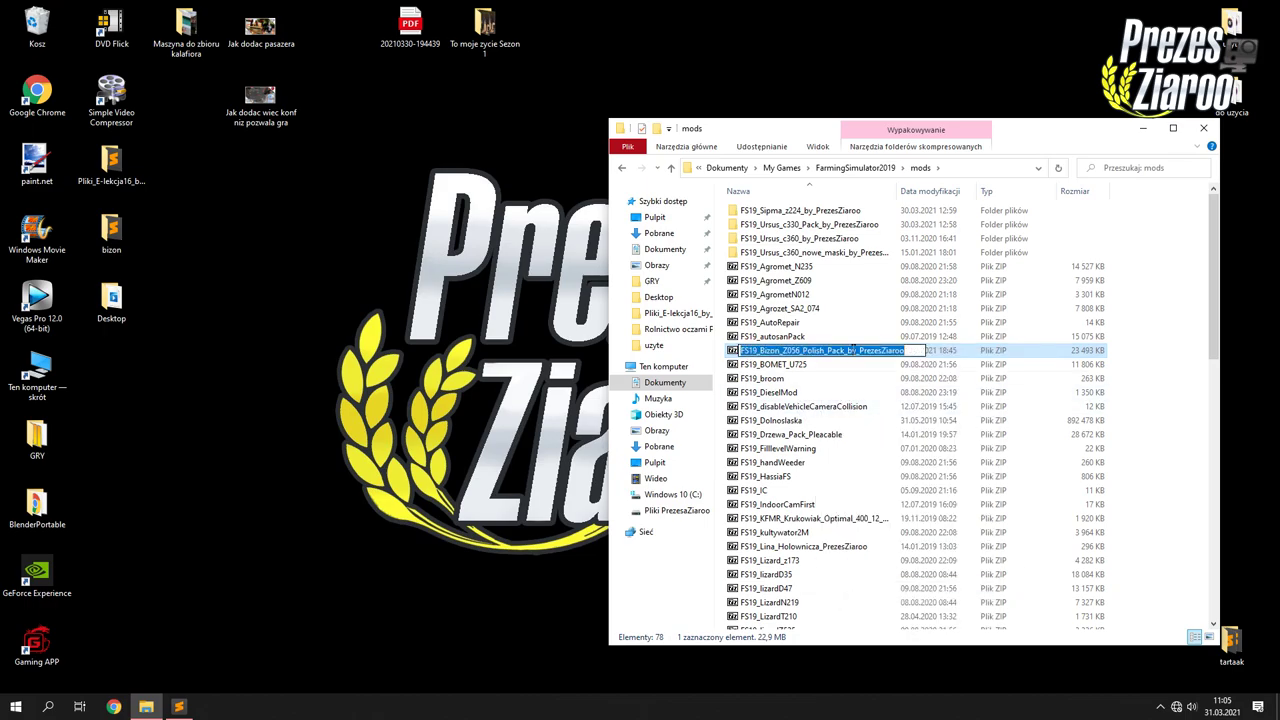
pyautogui.rightClick(845, 352)
pyautogui.click(877, 390)
pyautogui.click(800, 364)
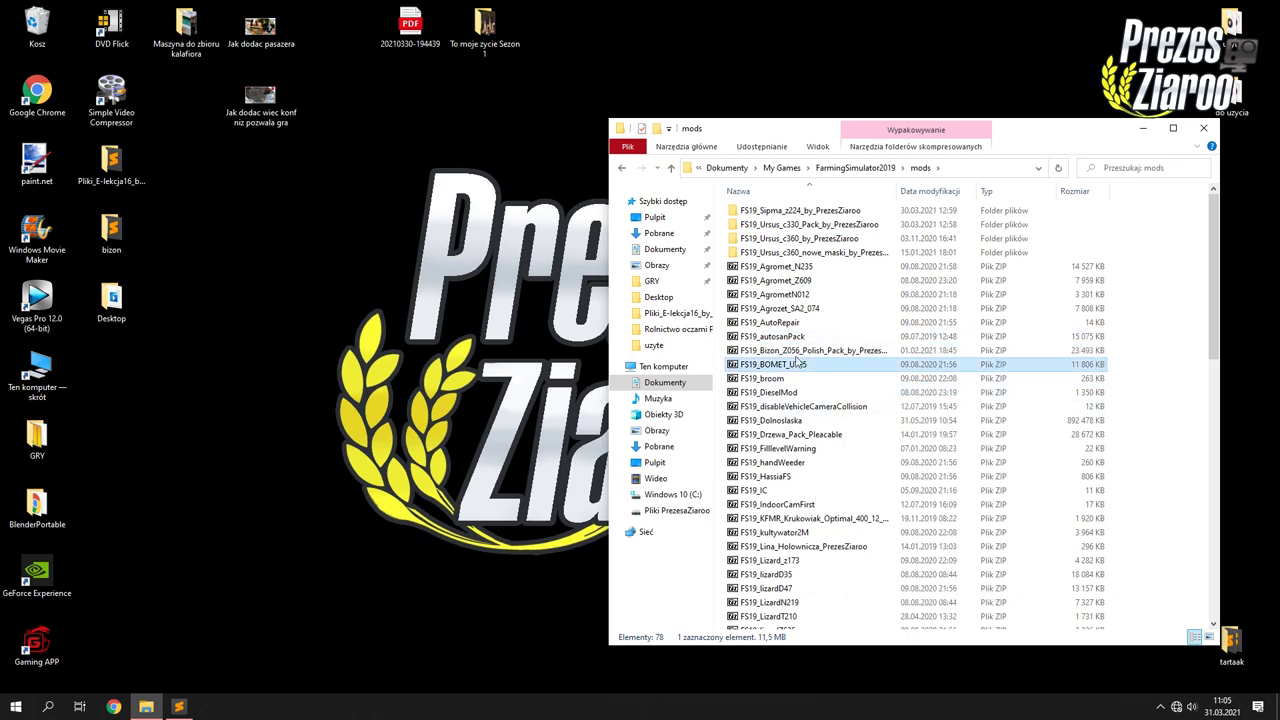
# Close the mods folder and rename the bizon desktop folder as FS19_Bizon_Z056_Polish_Pack_by_PrezesZiaroo.
pyautogui.click(1203, 128)
pyautogui.rightClick(100, 225)
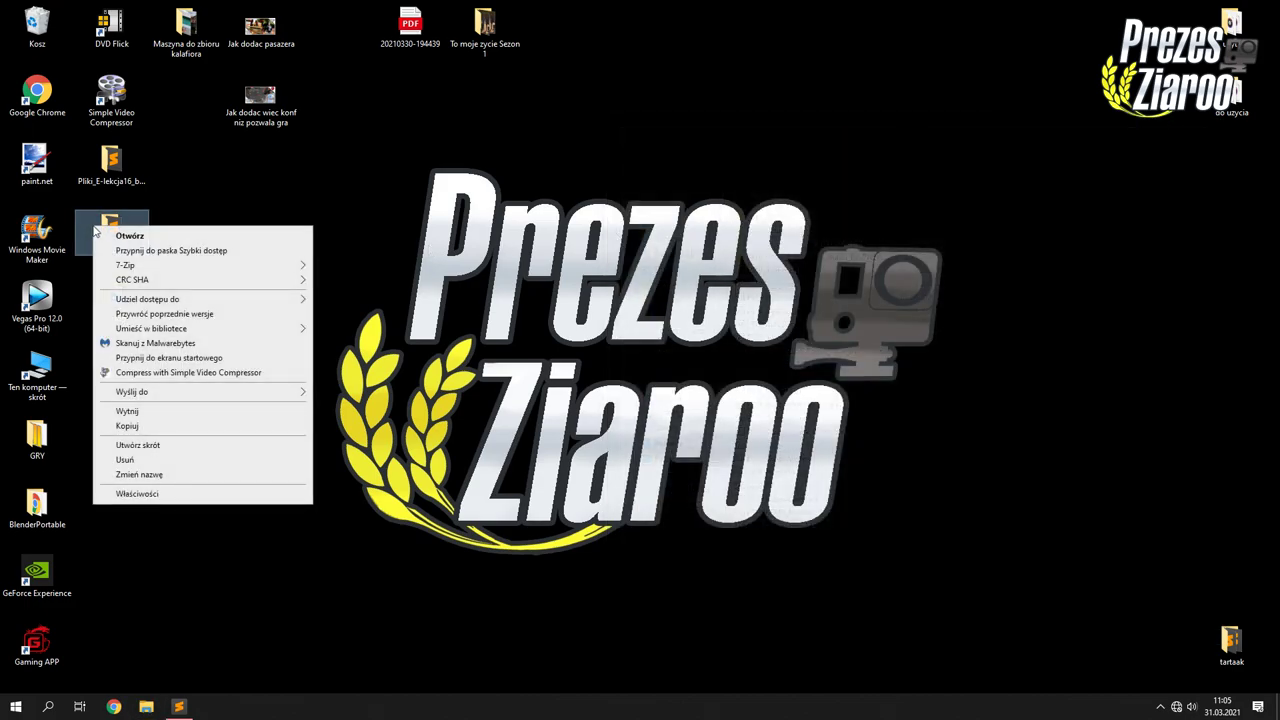
pyautogui.click(148, 476)
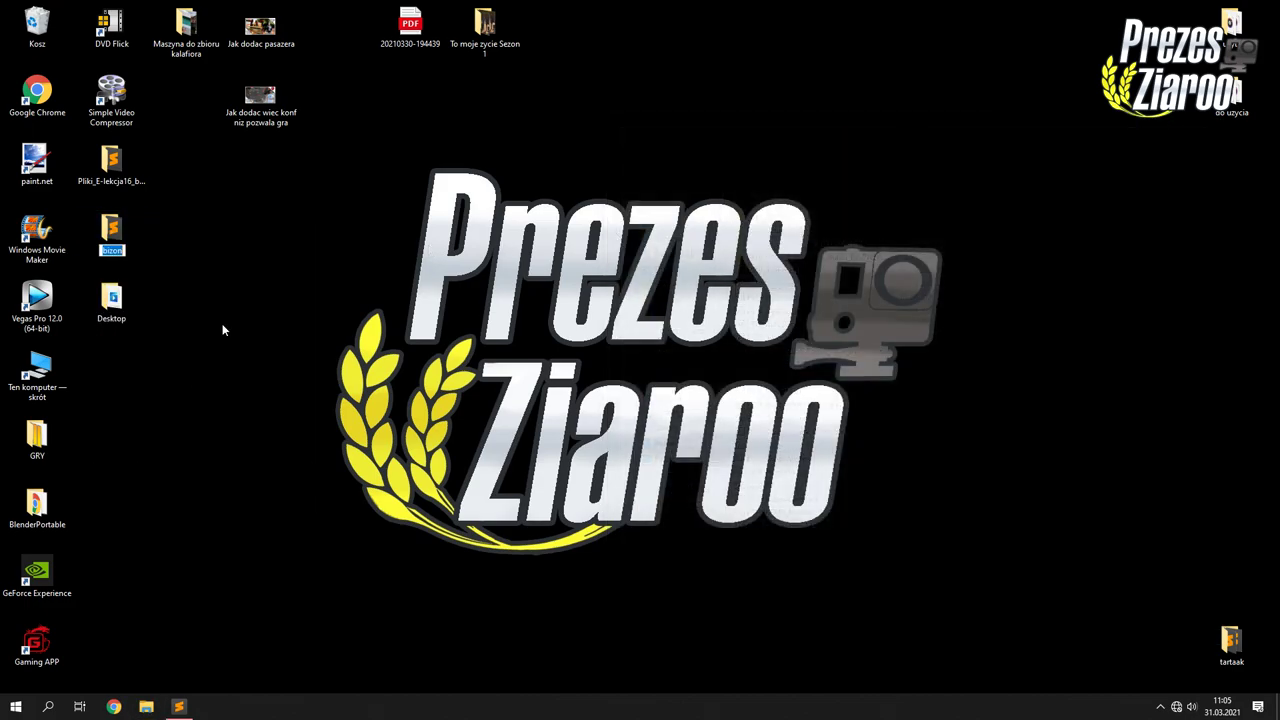
pyautogui.write('FS19_Bizon_Z056_Polish_Pack_by_Prezes_Ziaroo')
pyautogui.press('Return')
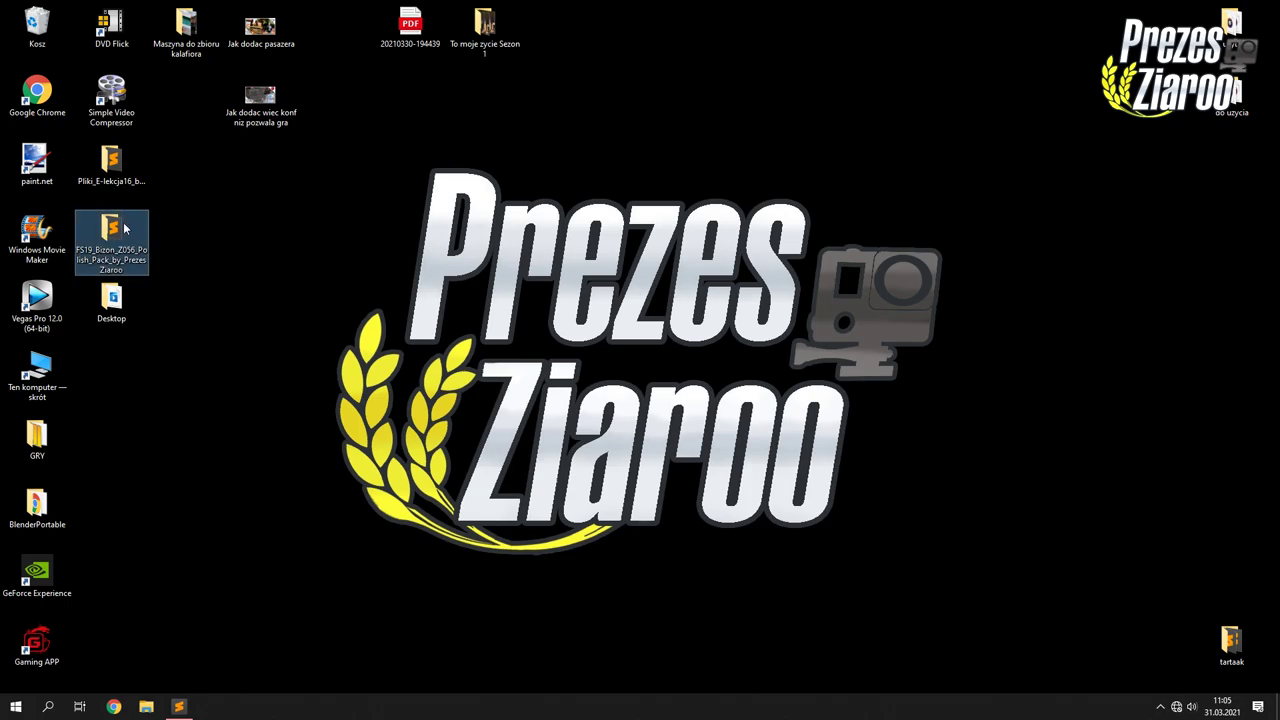
# Open the Bizon mod folder on the desktop and compare its contents with the xmlFilename placeholder in PrezesZiaroo.xml.
pyautogui.doubleClick(125, 229)
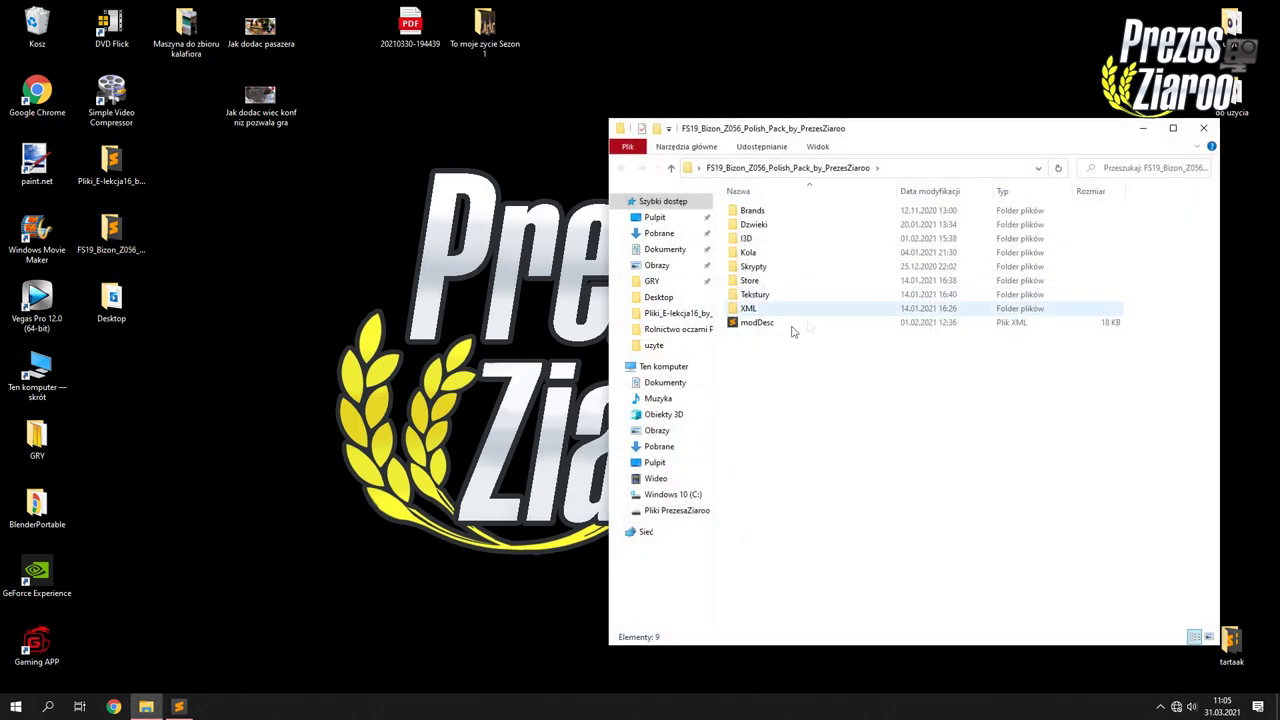
pyautogui.click(180, 707)
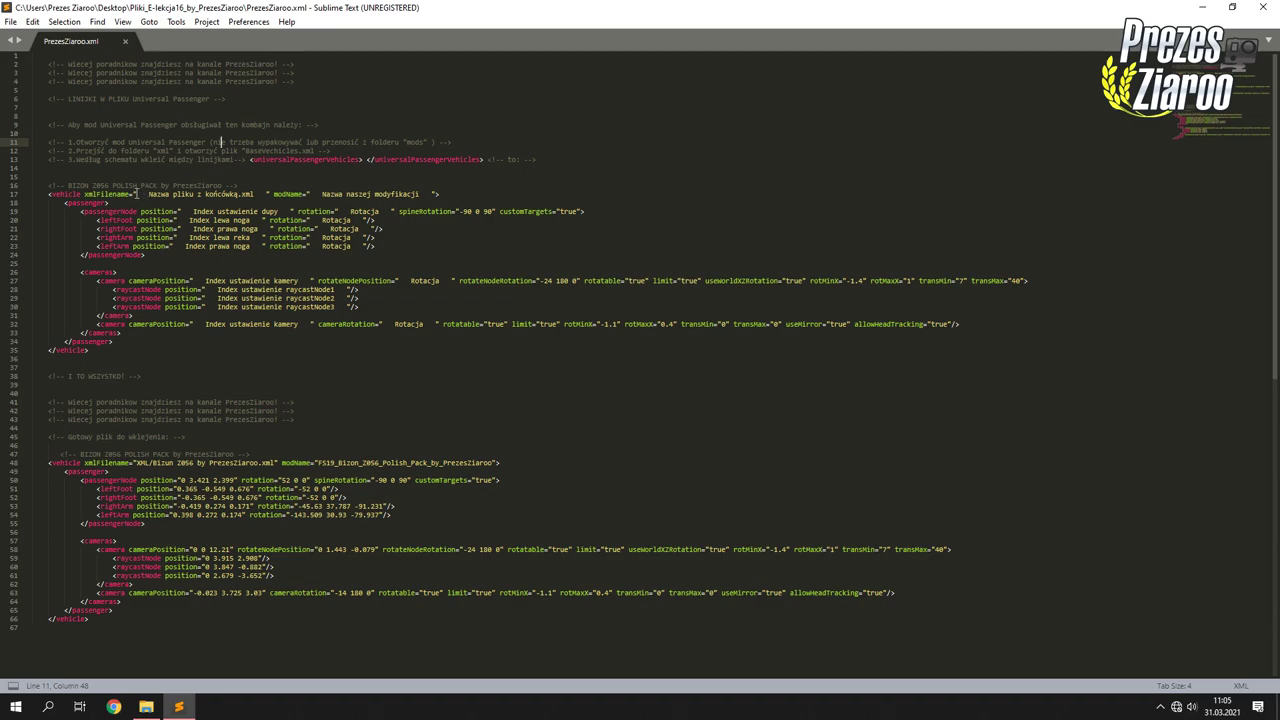
pyautogui.moveTo(135, 193); pyautogui.dragTo(263, 194)
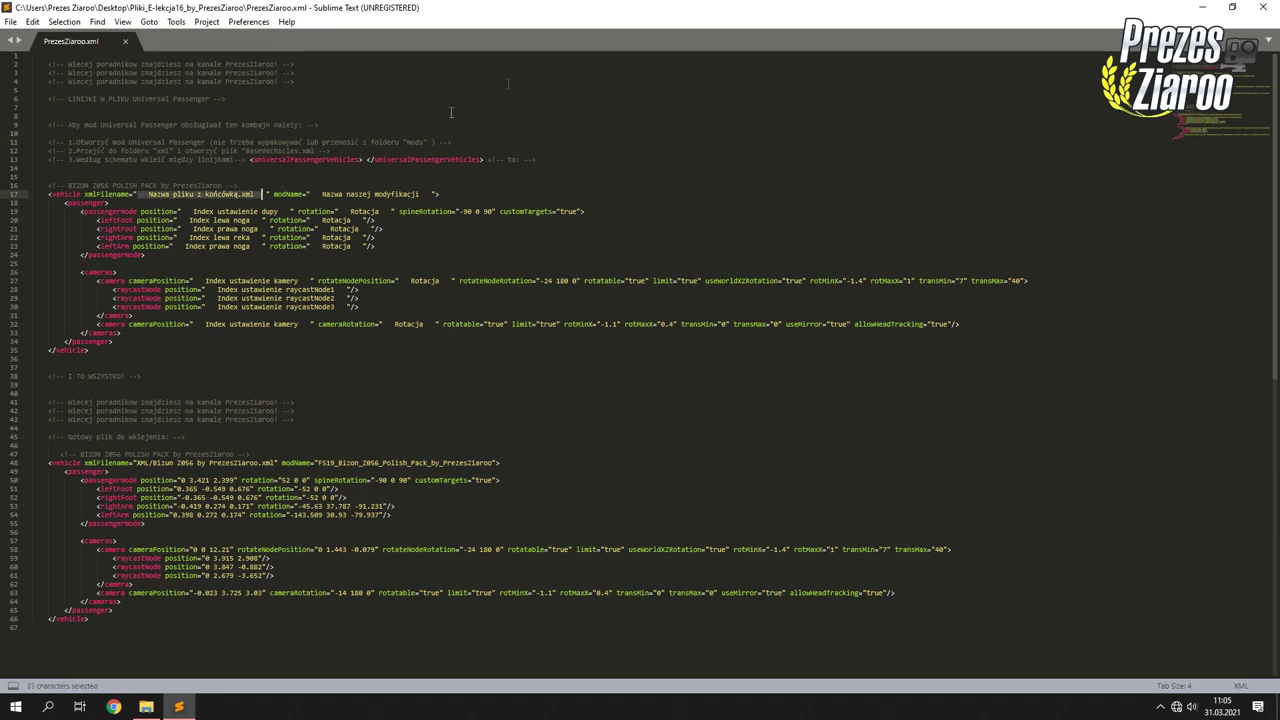
pyautogui.click(1202, 7)
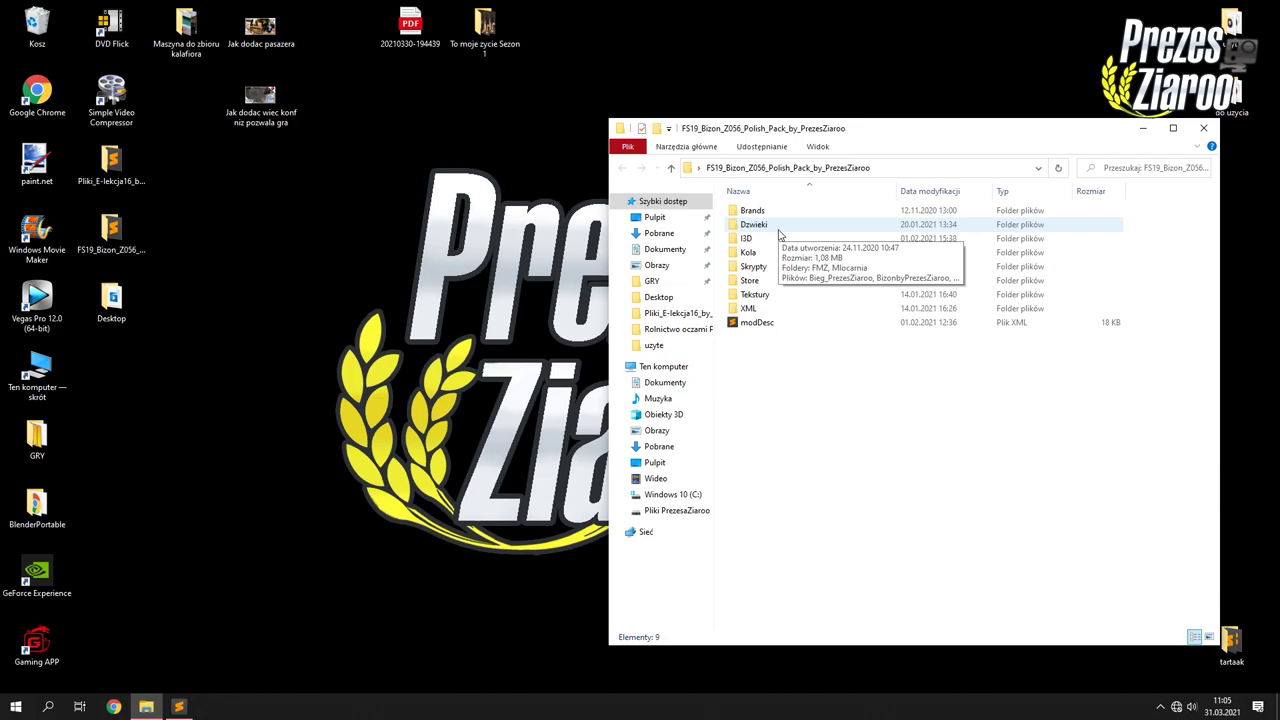
pyautogui.click(179, 707)
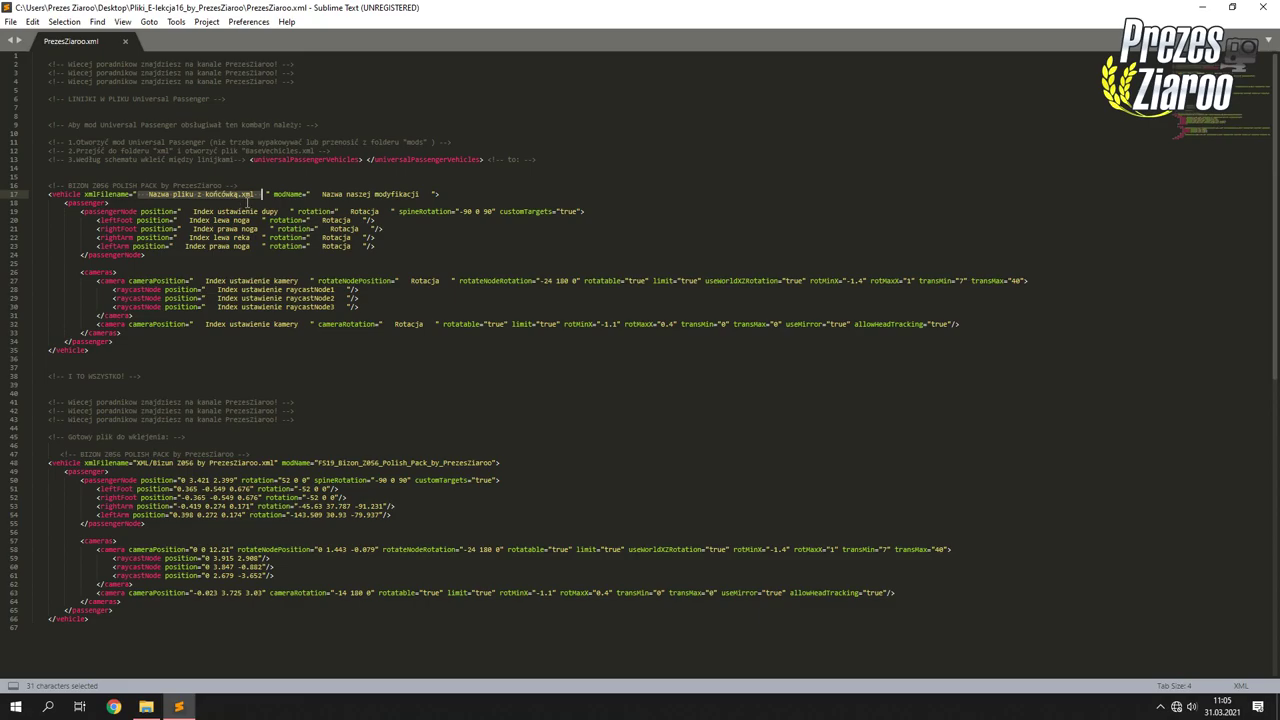
pyautogui.click(179, 707)
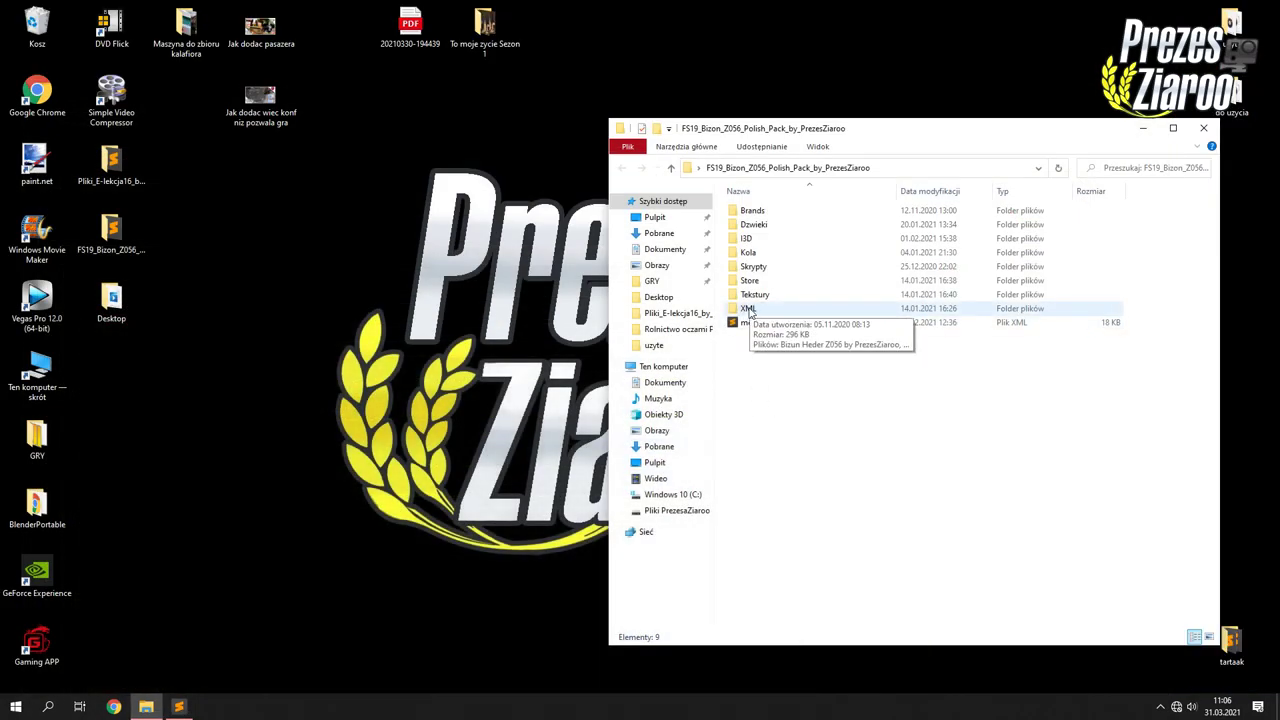
pyautogui.click(183, 706)
# Replace the placeholder text in the xmlFilename attribute on line 17 with XML.
pyautogui.click(268, 194)
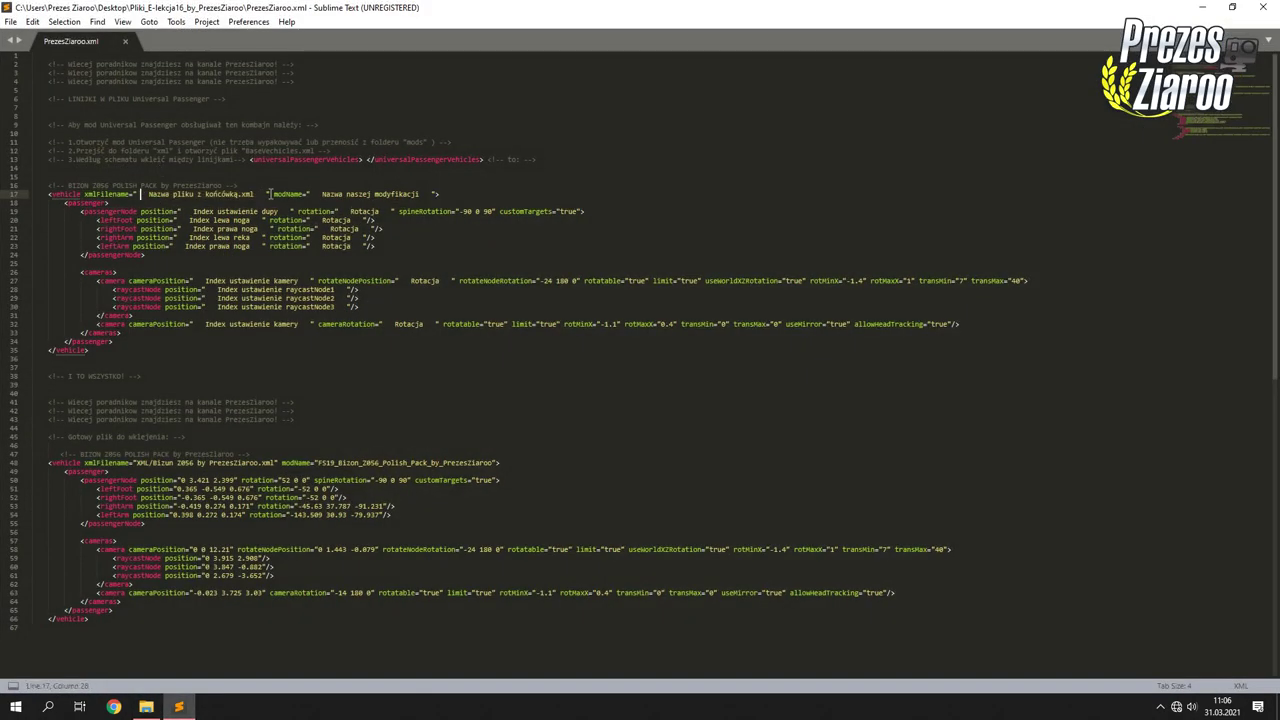
pyautogui.moveTo(264, 194); pyautogui.dragTo(150, 196)
pyautogui.press('BackSpace')
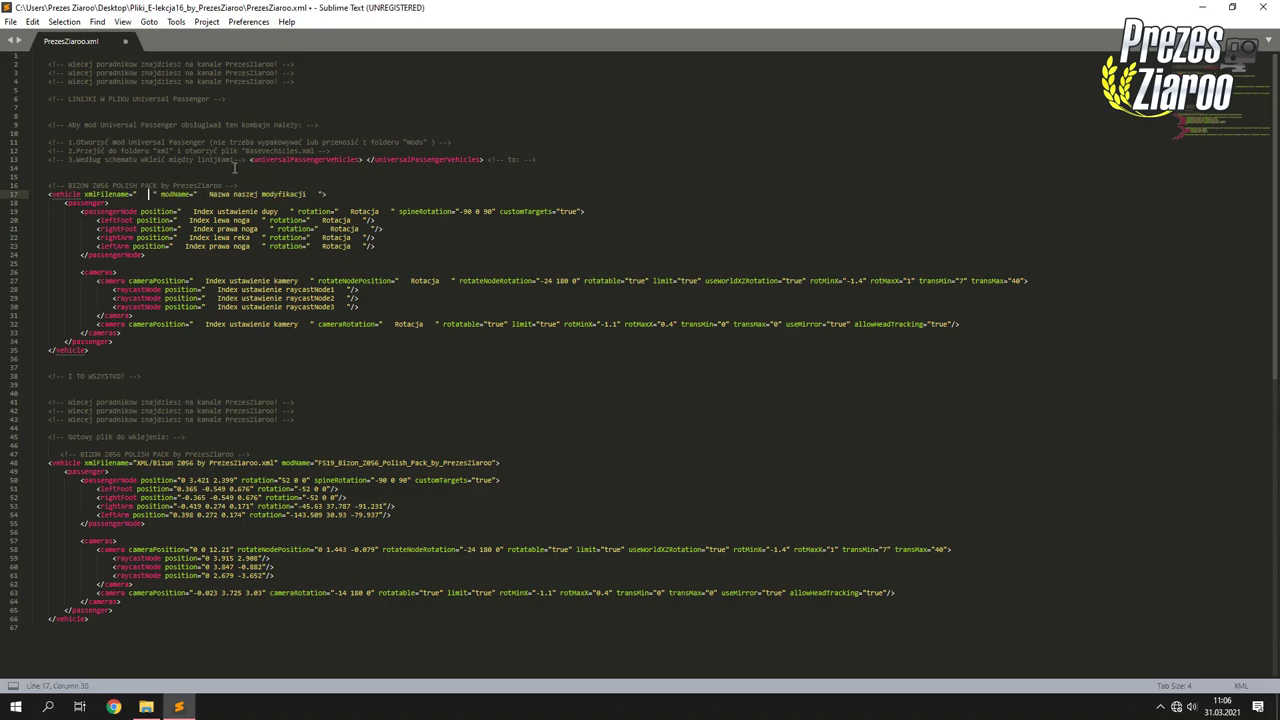
pyautogui.press('BackSpace')
pyautogui.press('BackSpace')
pyautogui.press('BackSpace')
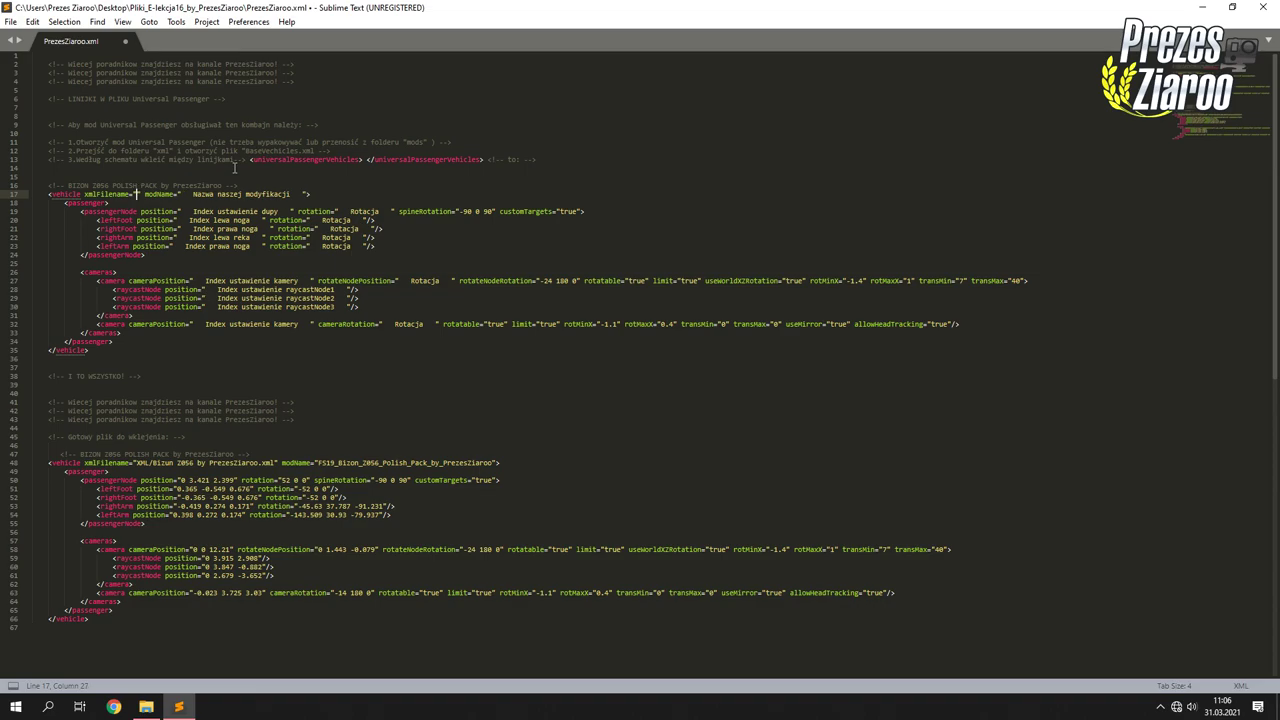
pyautogui.write('XML')
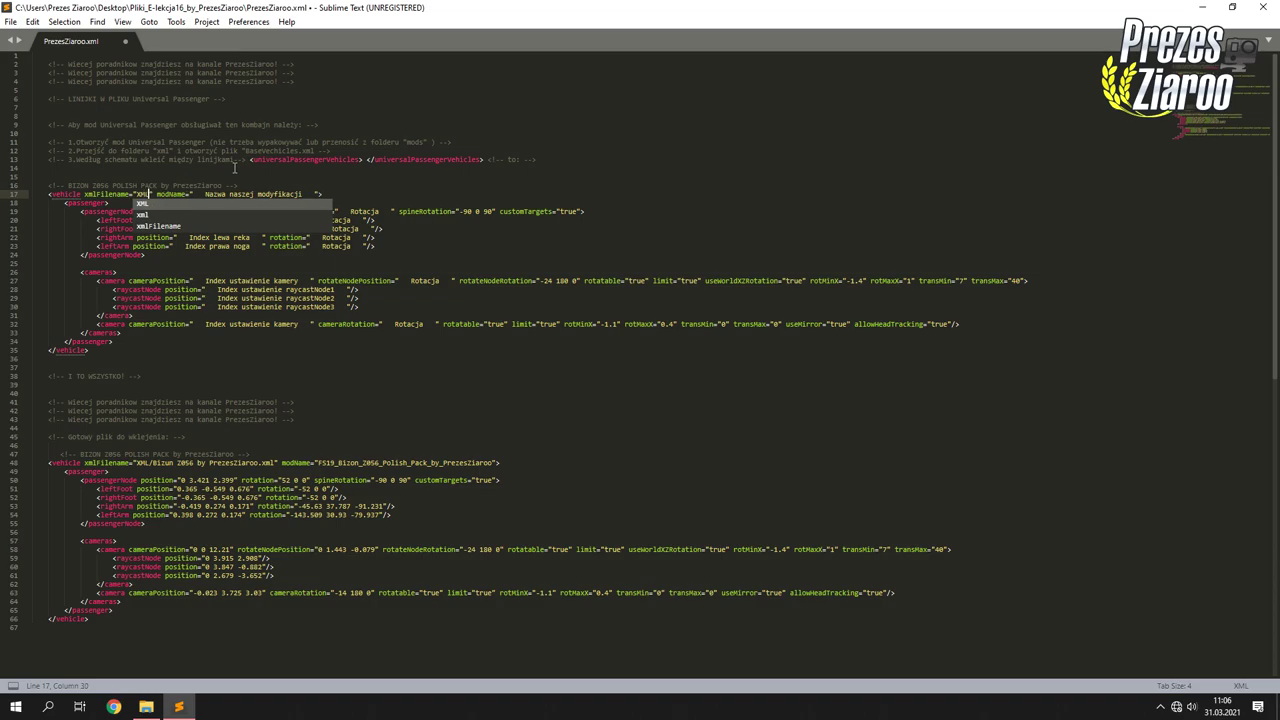
# Check the name of the mod's XML folder against the xmlFilename value in the editor.
pyautogui.click(180, 707)
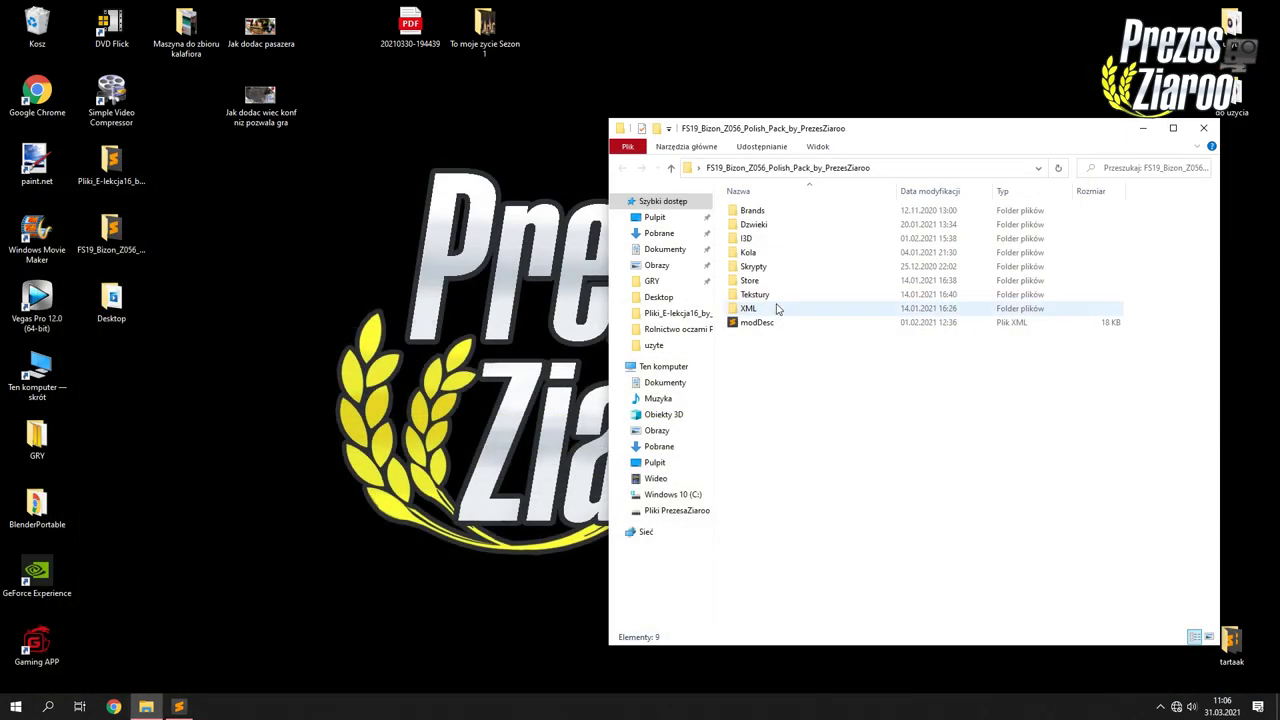
pyautogui.rightClick(763, 310)
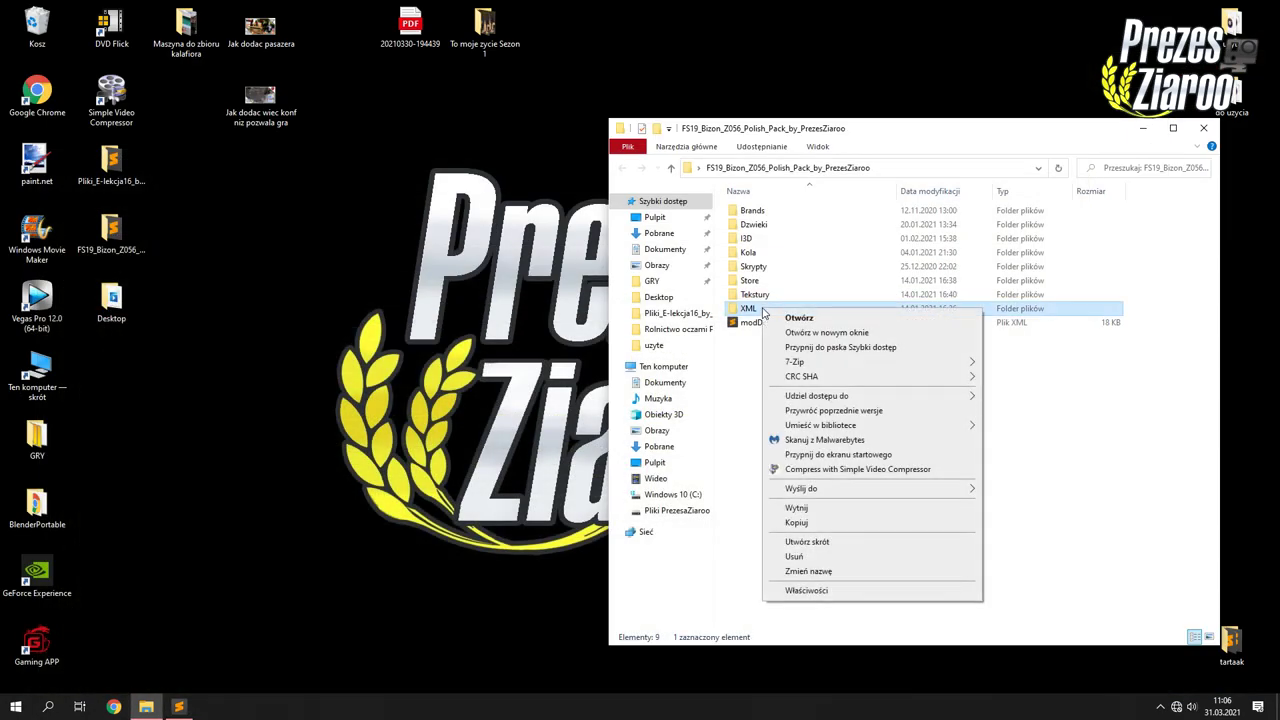
pyautogui.click(753, 396)
pyautogui.click(180, 707)
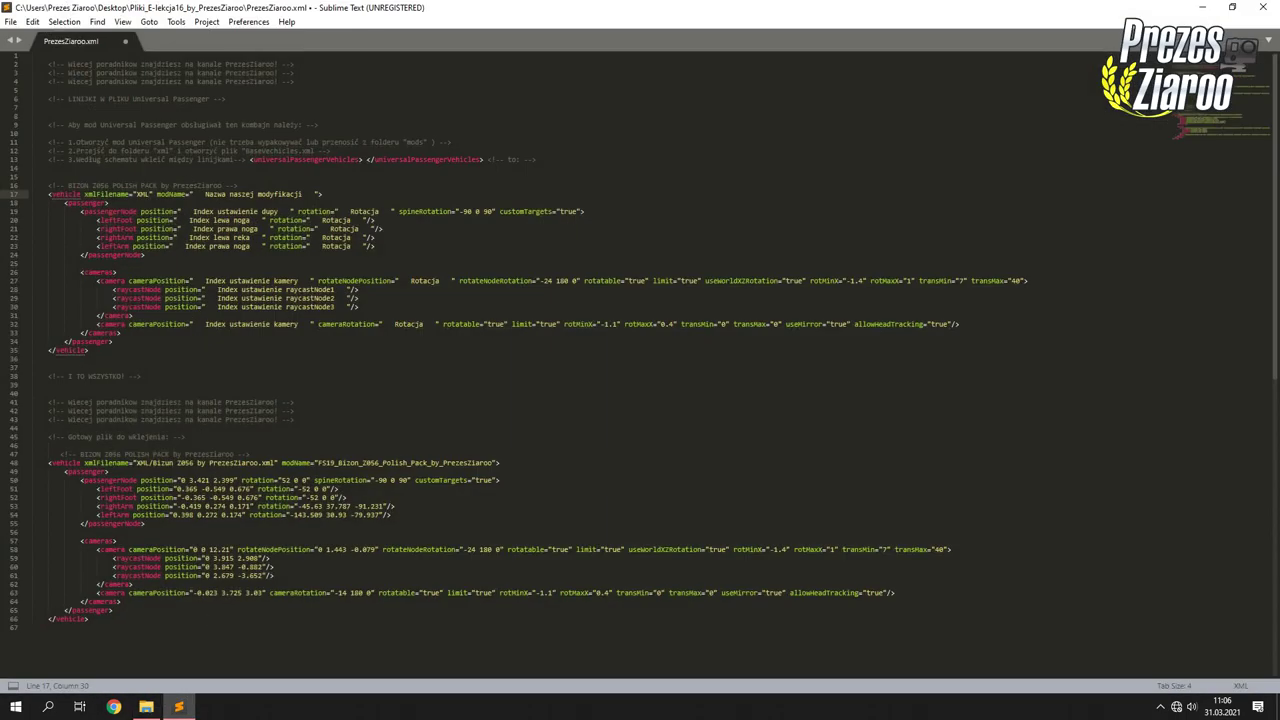
# Copy the name of the "Bizun Z056 by PrezesZiaroo" file in the mod's XML folder and return to PrezesZiaroo.xml in Sublime Text.
pyautogui.click(180, 707)
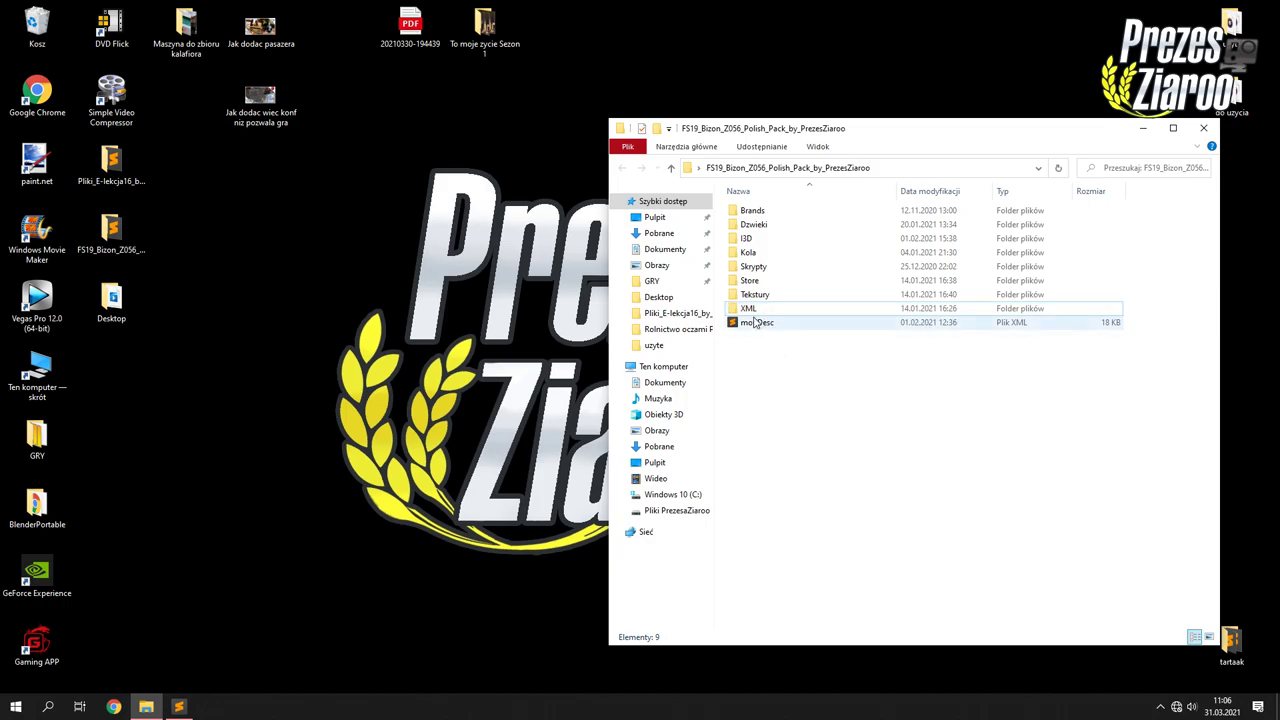
pyautogui.click(752, 311)
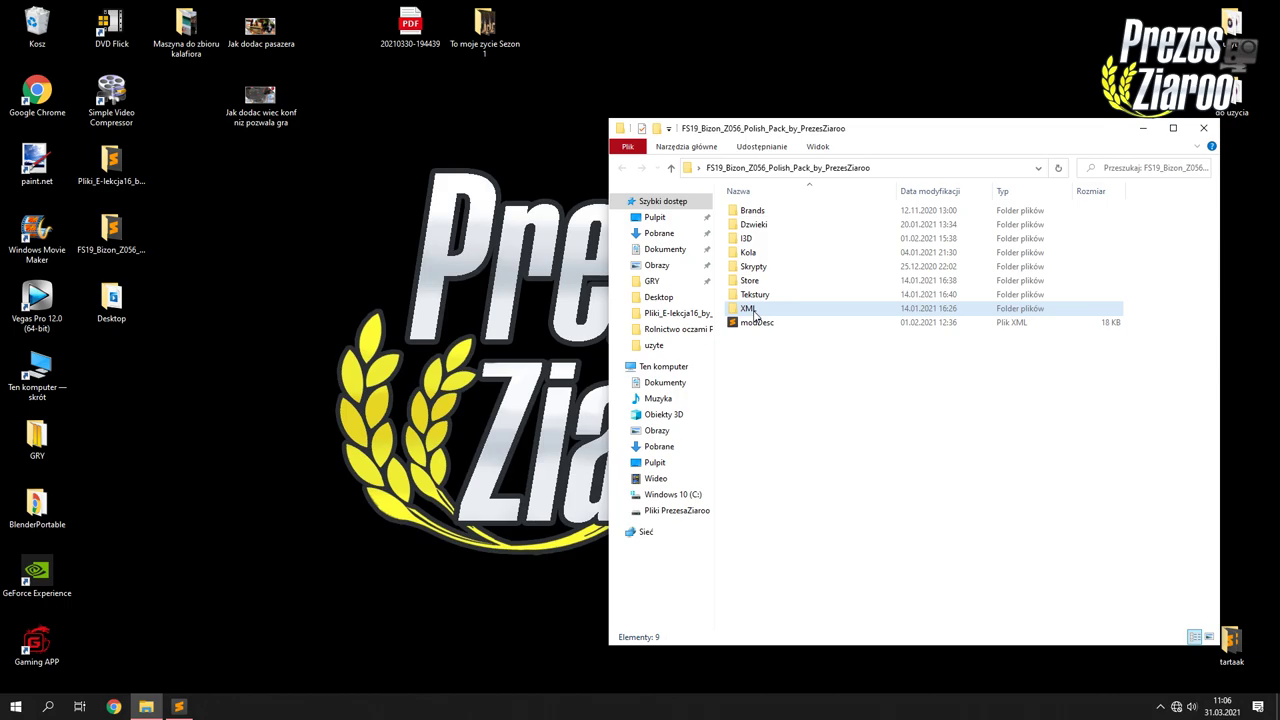
pyautogui.doubleClick(752, 311)
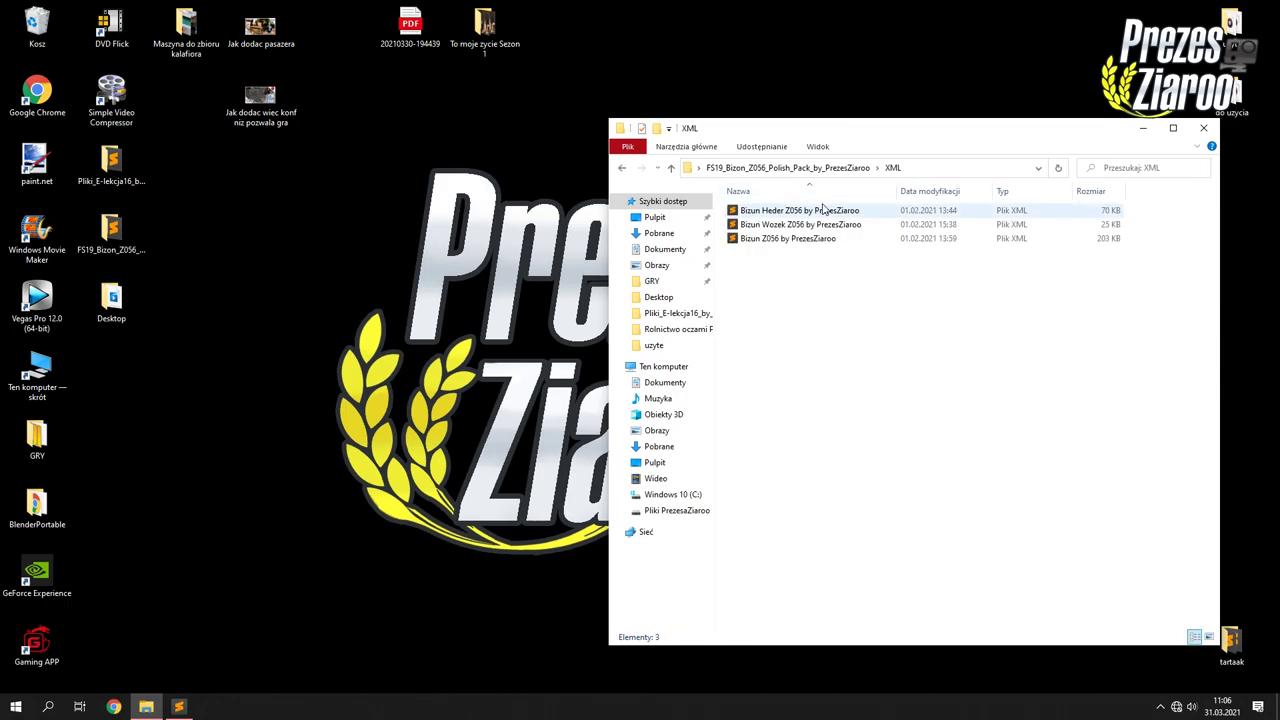
pyautogui.click(787, 240)
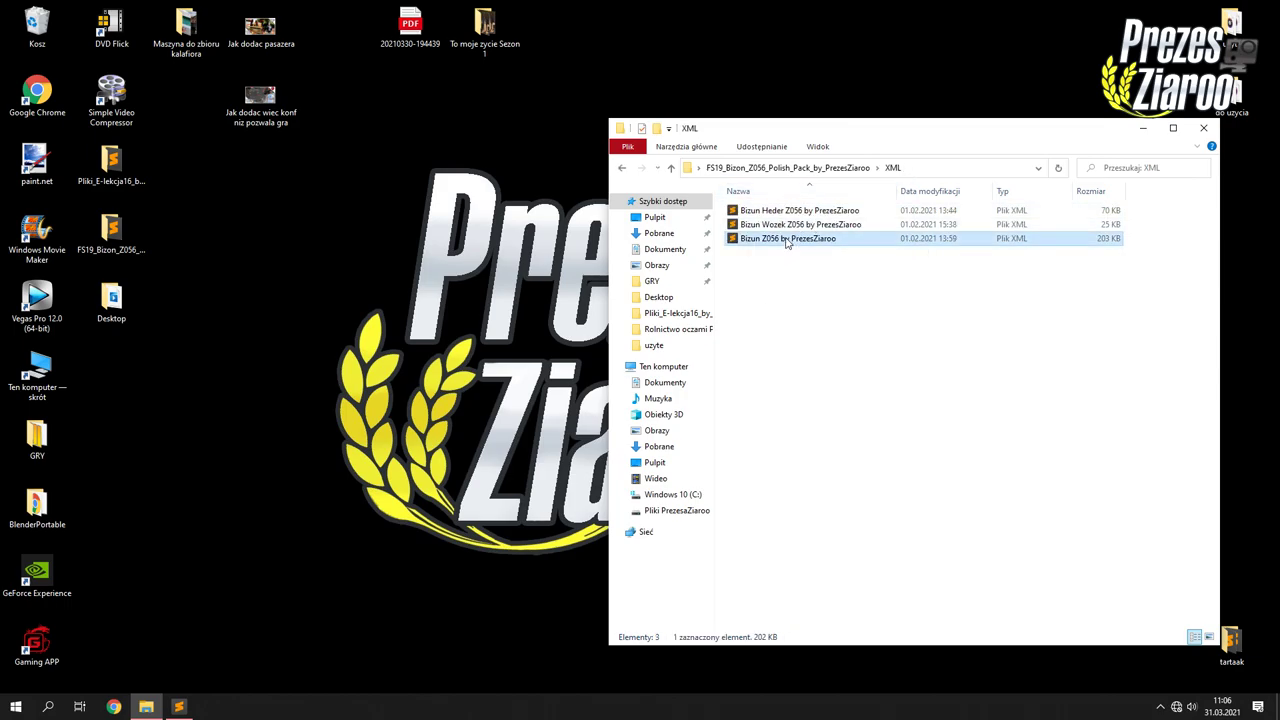
pyautogui.rightClick(787, 242)
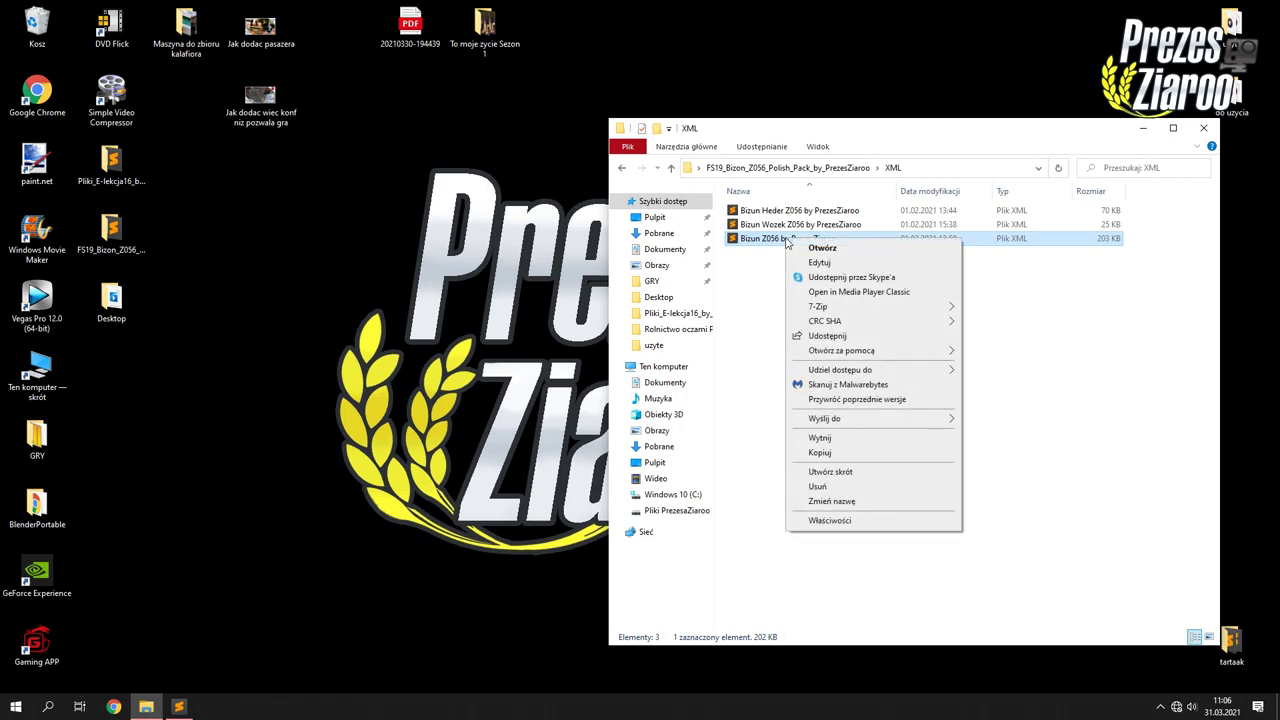
pyautogui.click(815, 500)
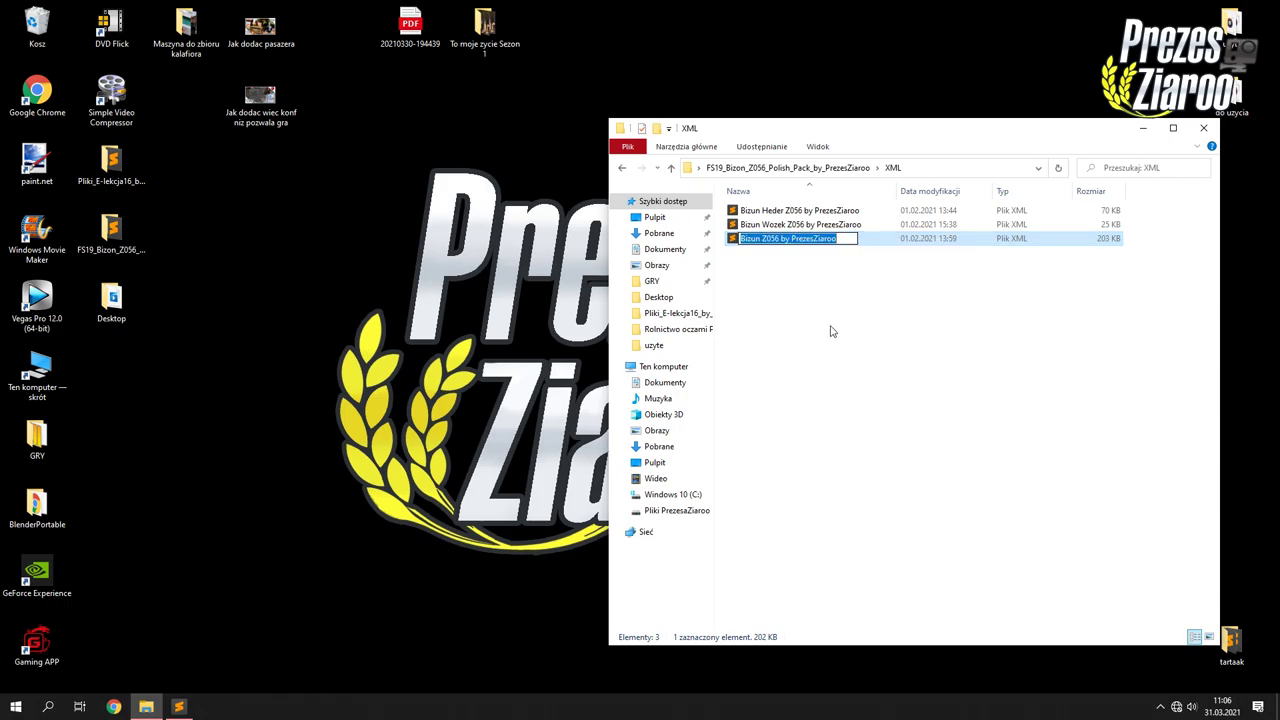
pyautogui.click(830, 331)
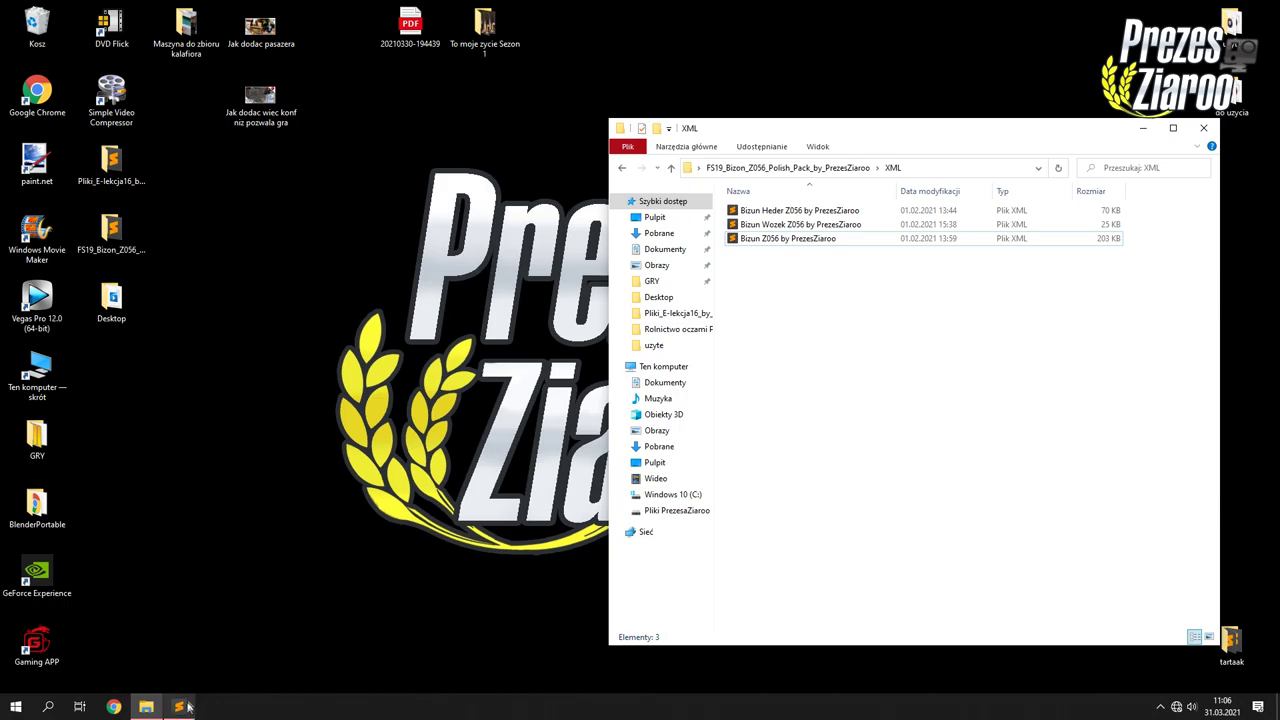
pyautogui.moveTo(187, 709)
pyautogui.click(180, 650)
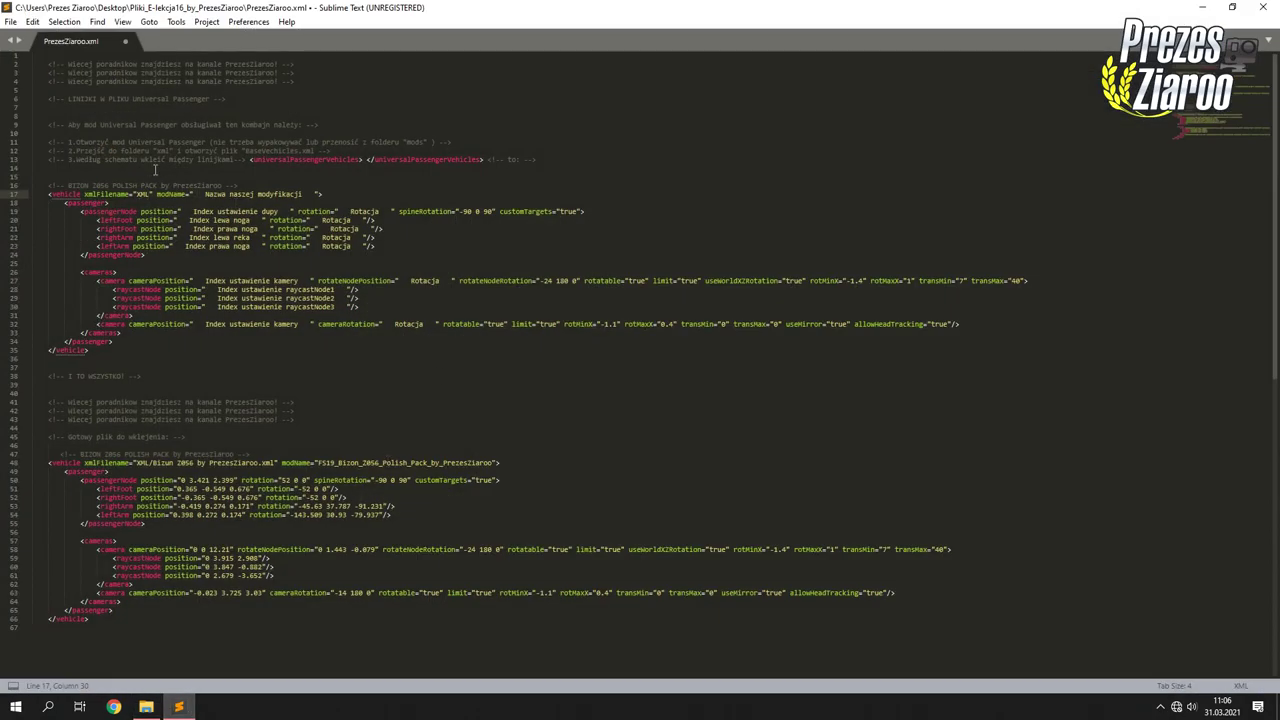
# Complete the xmlFilename value on line 17 so it reads XML/Bizun Z056 by PrezesZiaroo.xml.
pyautogui.write('/')
pyautogui.write('Bizon Z056 by PrezesZiaroo')
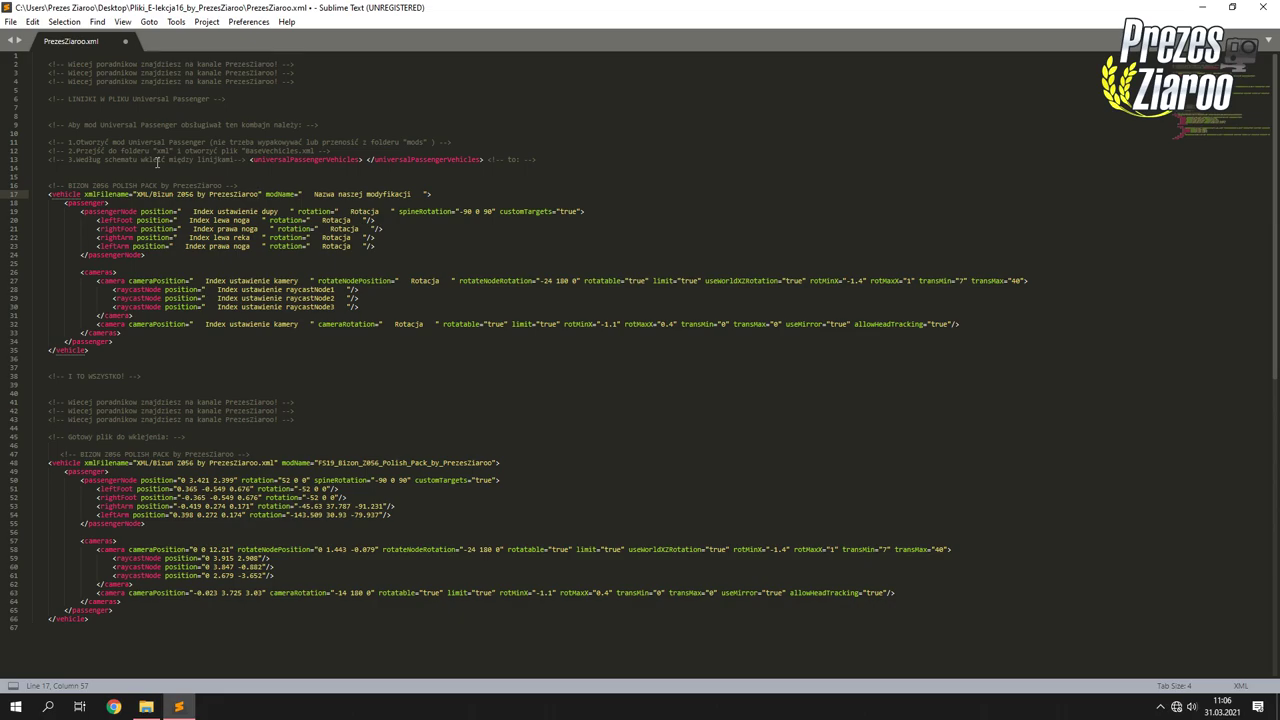
pyautogui.write('.xml')
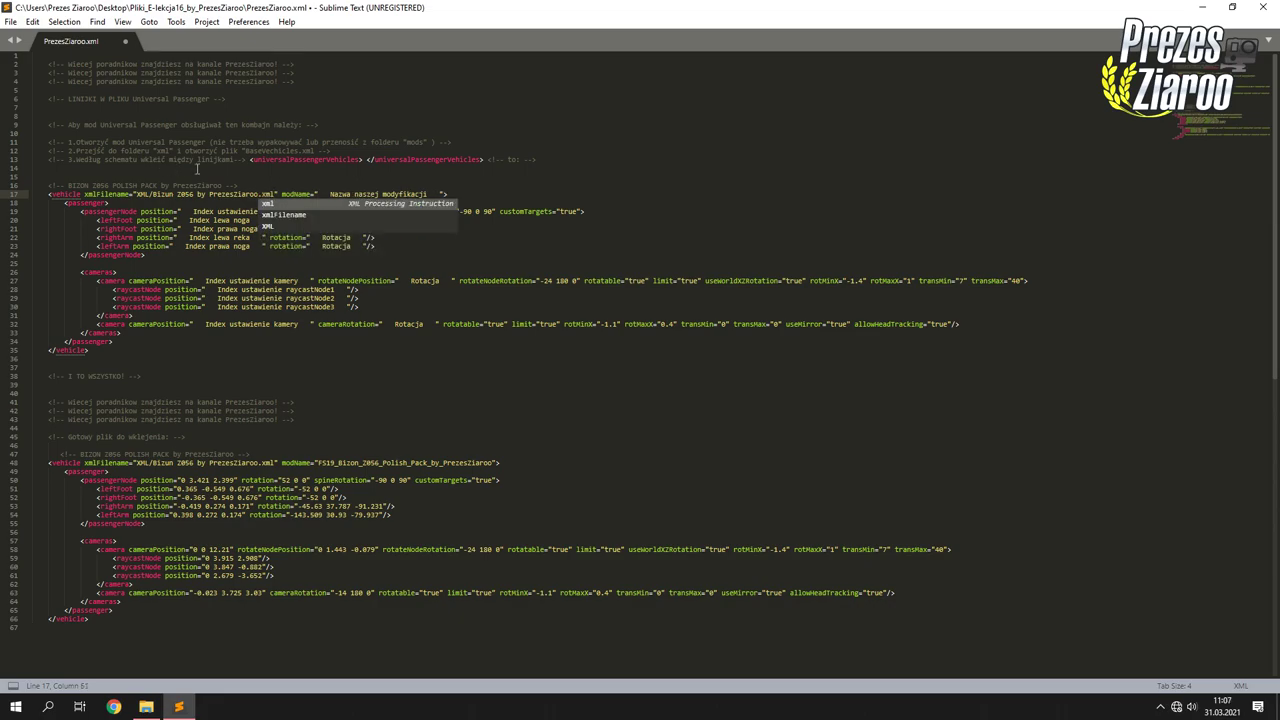
pyautogui.click(198, 168)
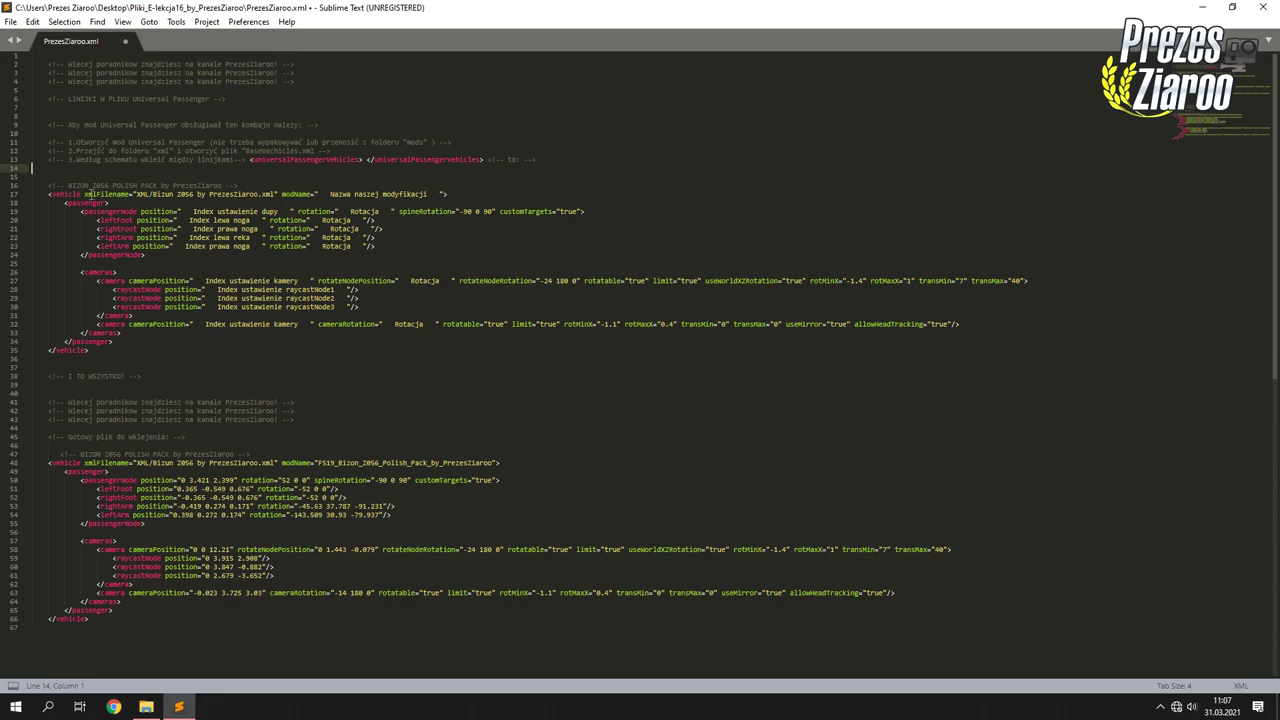
pyautogui.click(151, 194)
pyautogui.moveTo(151, 194); pyautogui.dragTo(140, 193)
pyautogui.click(275, 193)
pyautogui.moveTo(184, 194); pyautogui.dragTo(197, 194)
pyautogui.press('Right')
pyautogui.press('BackSpace')
# Replace the modName placeholder on line 17 with the copied name of the desktop mod folder, FS19_Bizon_Z056_Polish_Pack_by_PrezesZiaroo.
pyautogui.click(1202, 7)
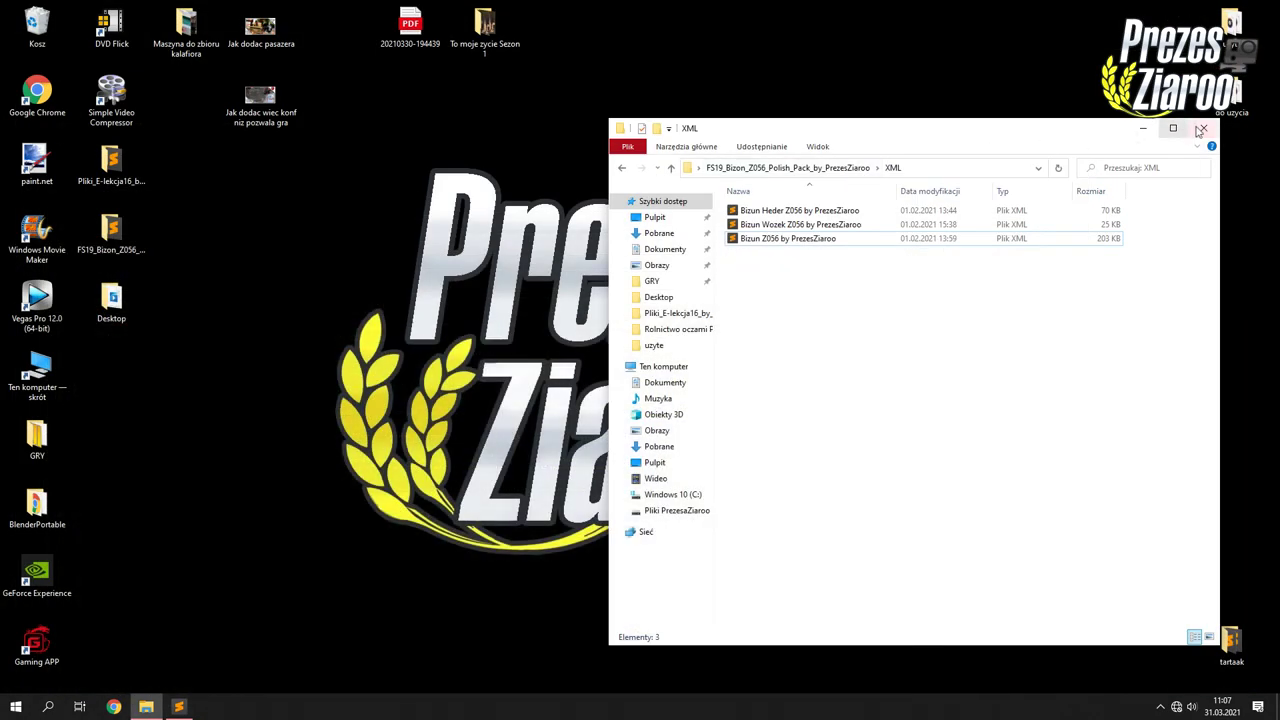
pyautogui.click(1202, 129)
pyautogui.rightClick(111, 228)
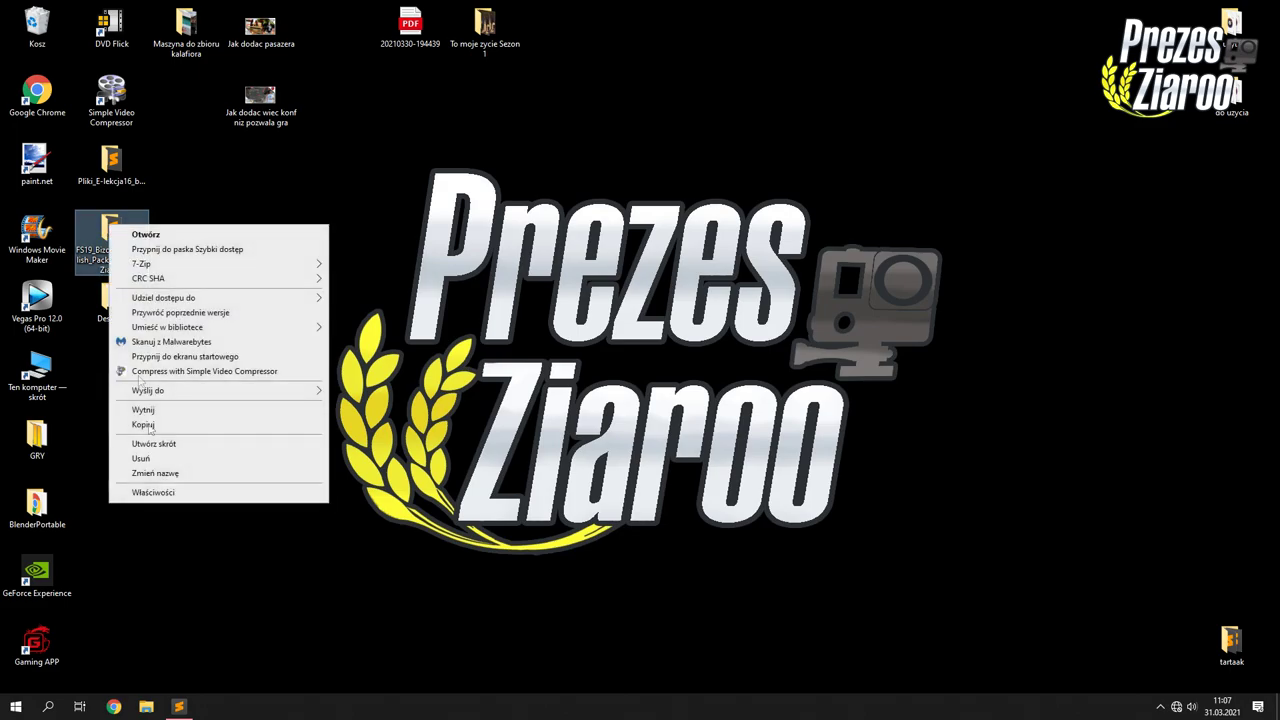
pyautogui.click(160, 470)
pyautogui.hotkey('ctrl', 'c')
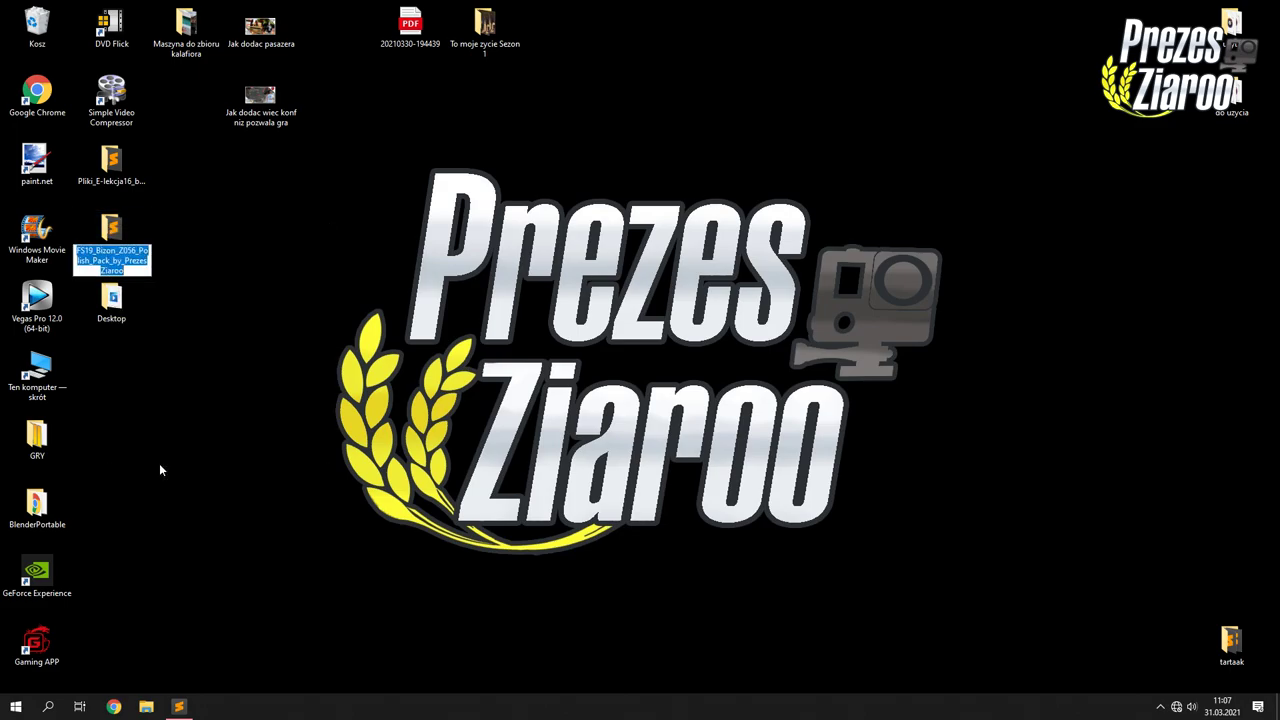
pyautogui.press('Return')
pyautogui.click(180, 707)
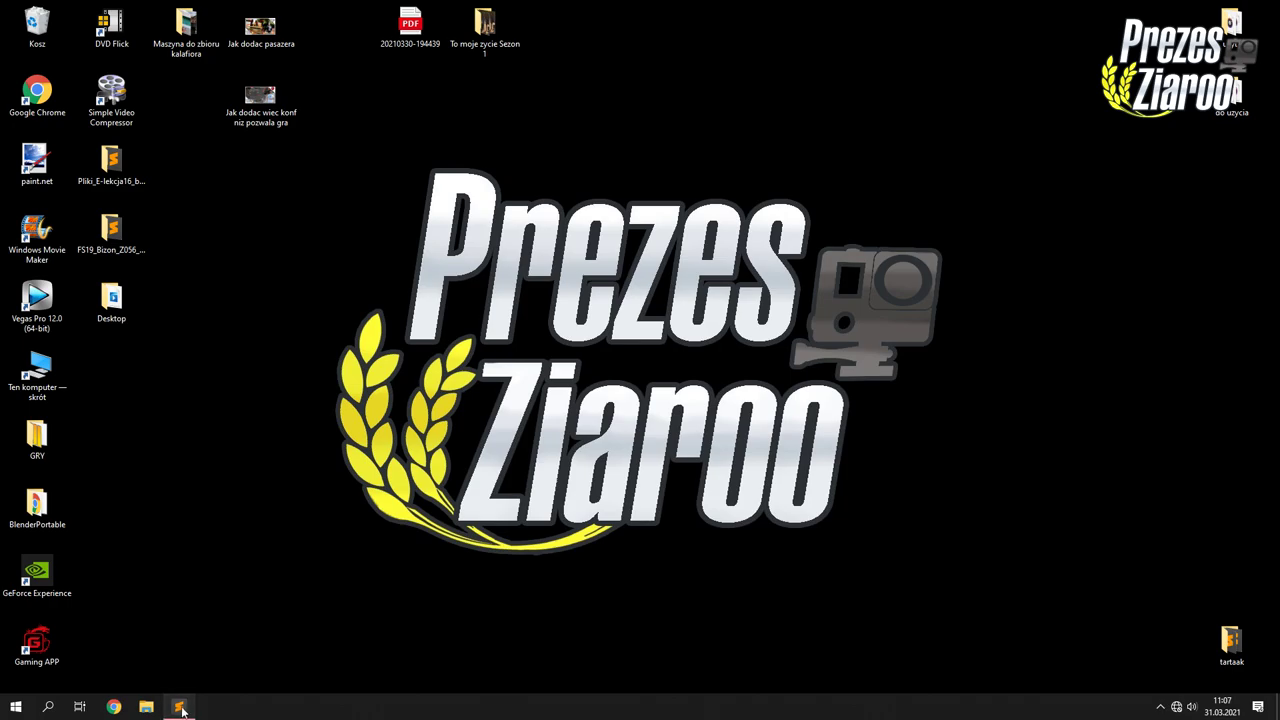
pyautogui.moveTo(319, 194); pyautogui.dragTo(432, 195)
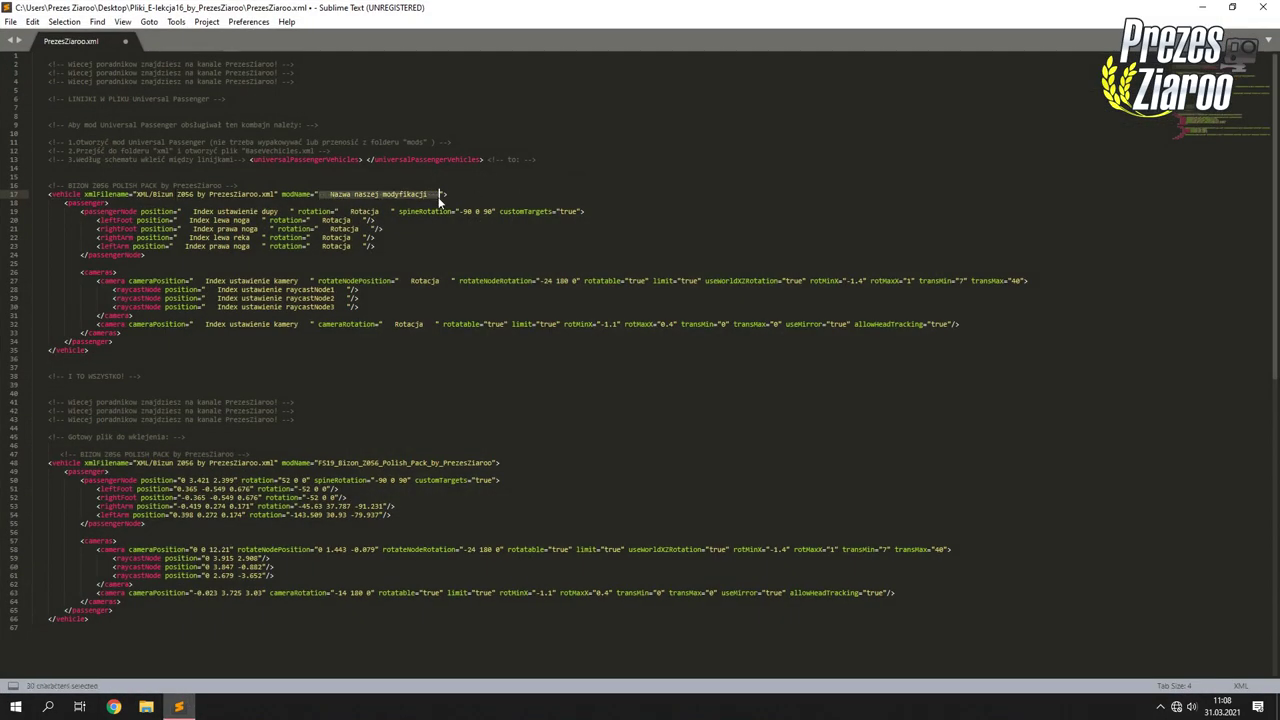
pyautogui.hotkey('ctrl', 'v')
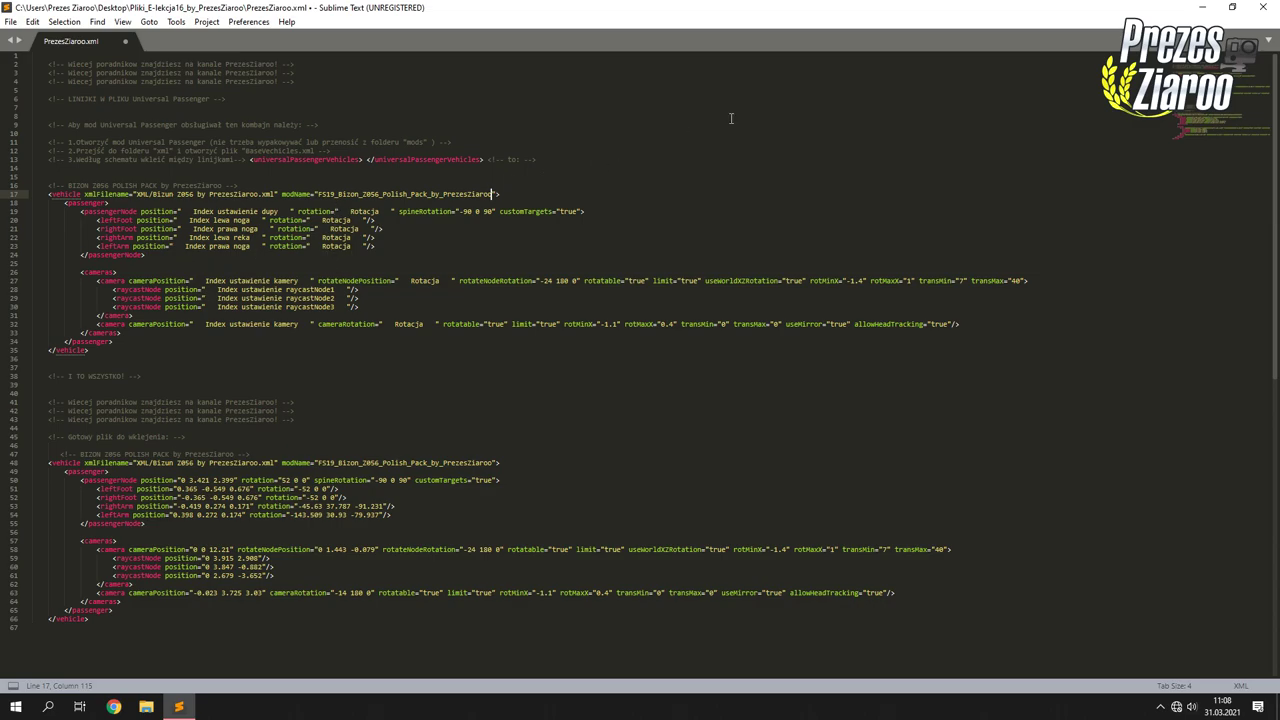
# Open the "Bizun Z056 by PrezesZiaroo" model from the Bizon mod's I3D folder in GIANTS Editor.
pyautogui.click(1203, 7)
pyautogui.doubleClick(127, 229)
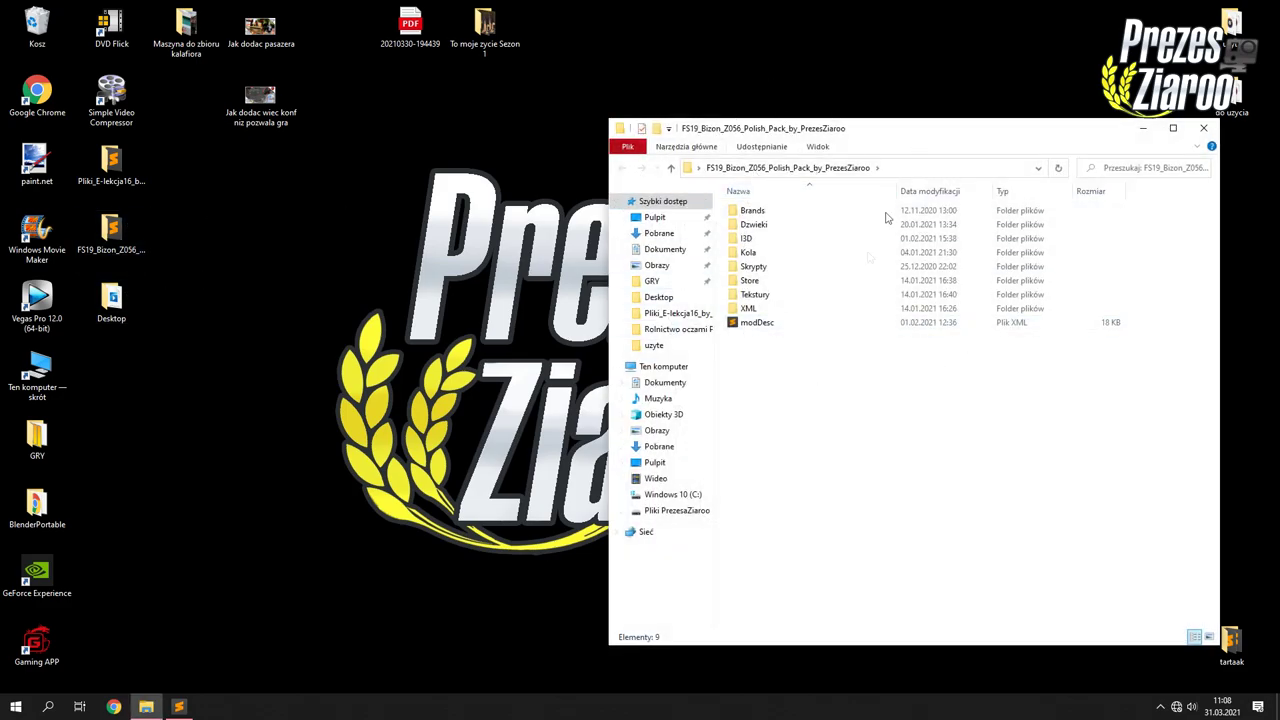
pyautogui.doubleClick(766, 239)
pyautogui.doubleClick(776, 266)
pyautogui.doubleClick(476, 316)
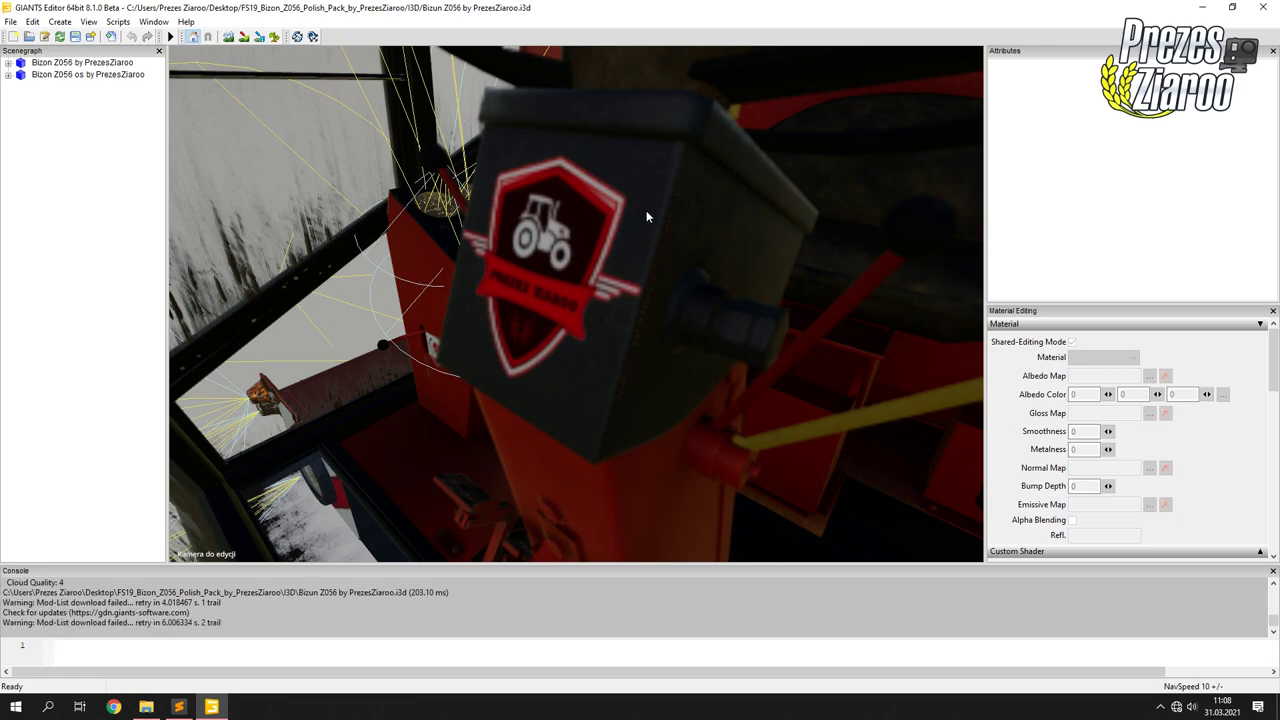
# Hide the Komfort cabin in the Kabiny group under Konfiguracje of the Bizon Z056 model.
pyautogui.press('f')
pyautogui.moveTo(644, 218); pyautogui.dragTo(612, 240, button='middle')
pyautogui.scroll(5, 606, 229)
pyautogui.scroll(-3, 591, 234)
pyautogui.scroll(-2, 591, 240)
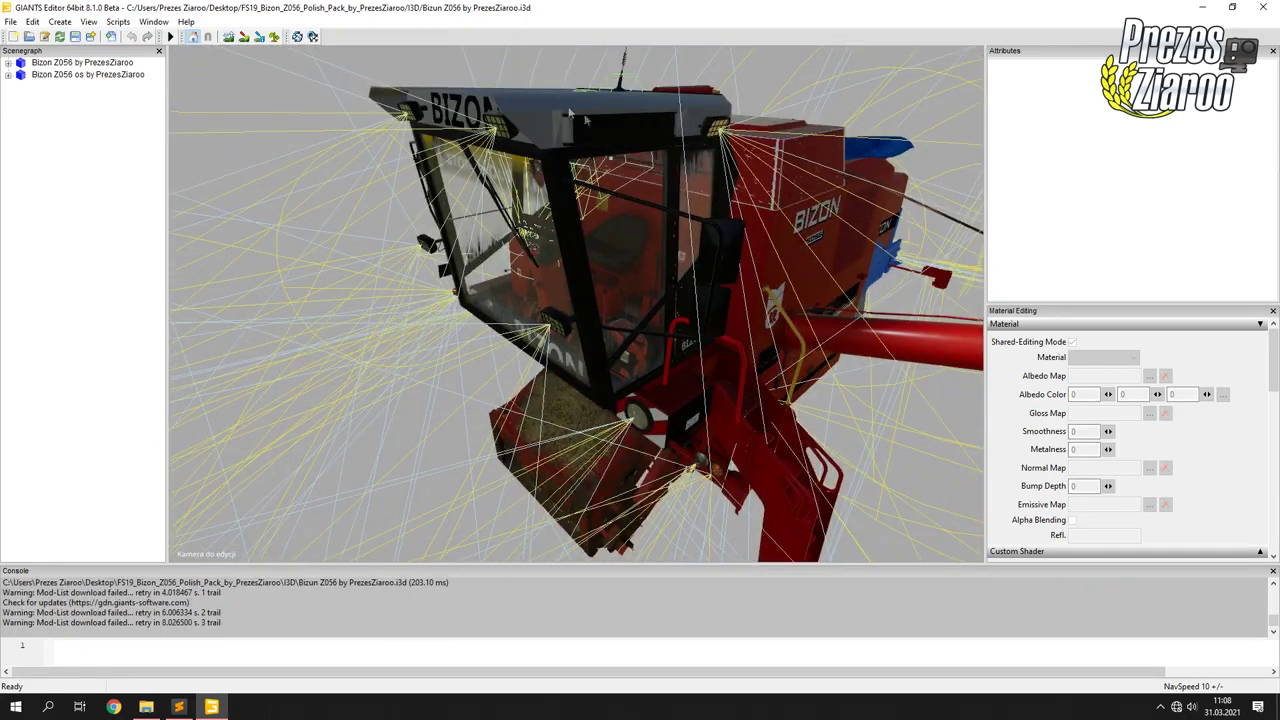
pyautogui.click(8, 62)
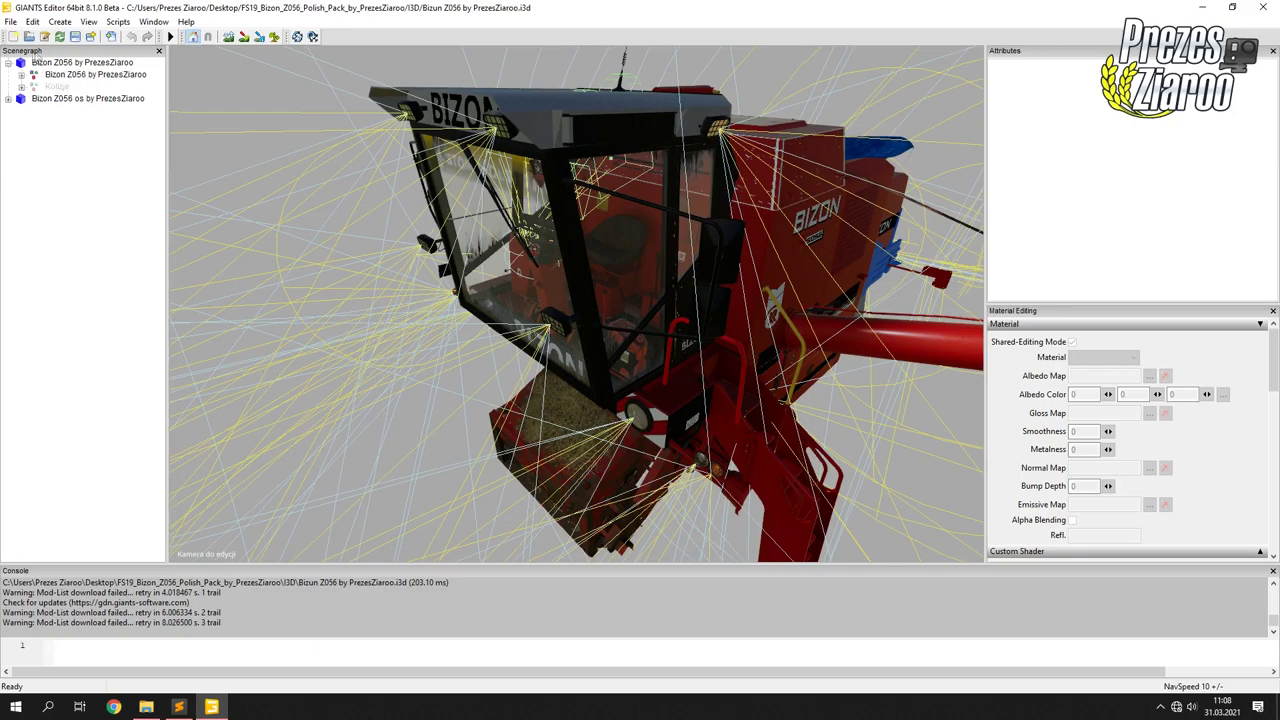
pyautogui.click(21, 75)
pyautogui.click(66, 88)
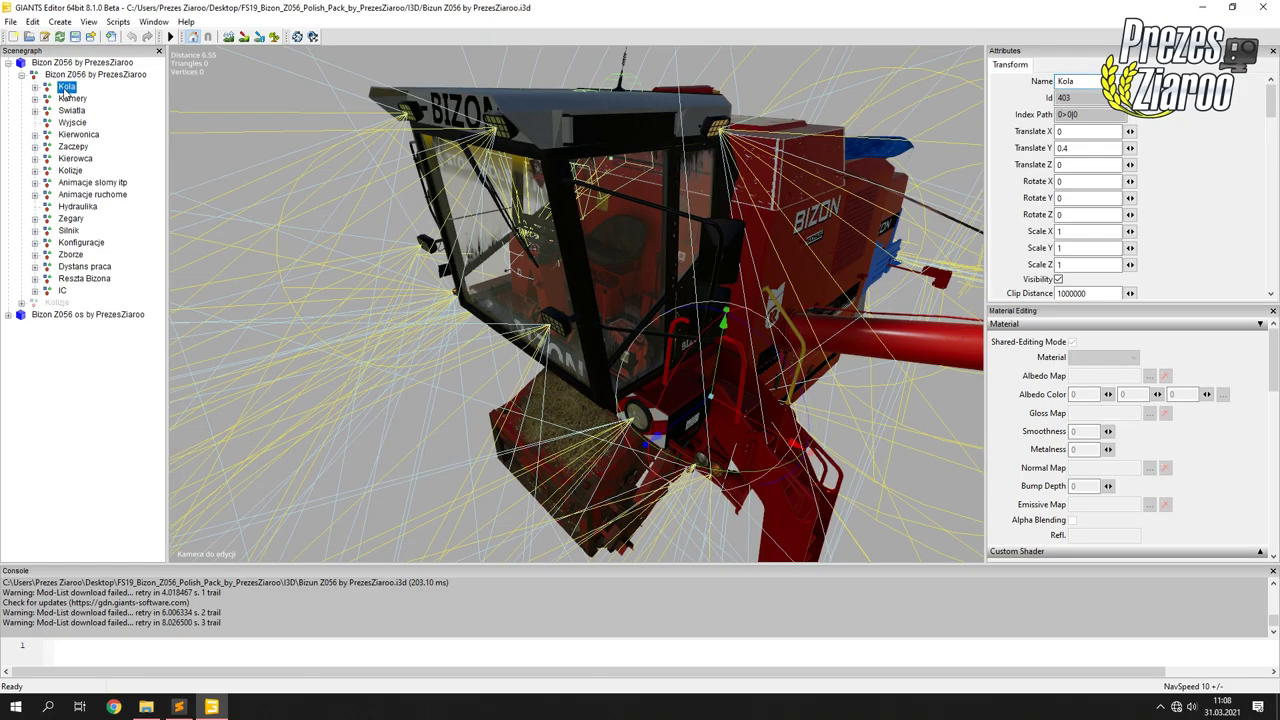
pyautogui.click(70, 241)
pyautogui.click(34, 242)
pyautogui.click(42, 256)
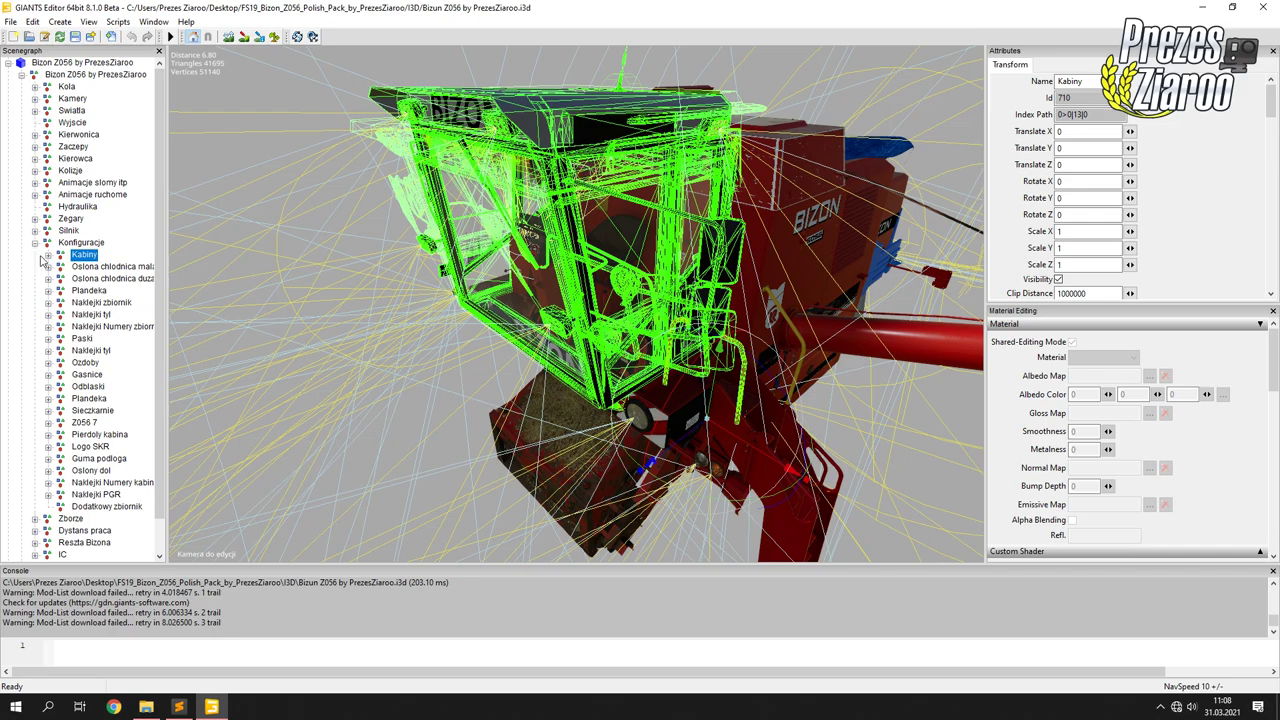
pyautogui.click(47, 255)
pyautogui.click(98, 315)
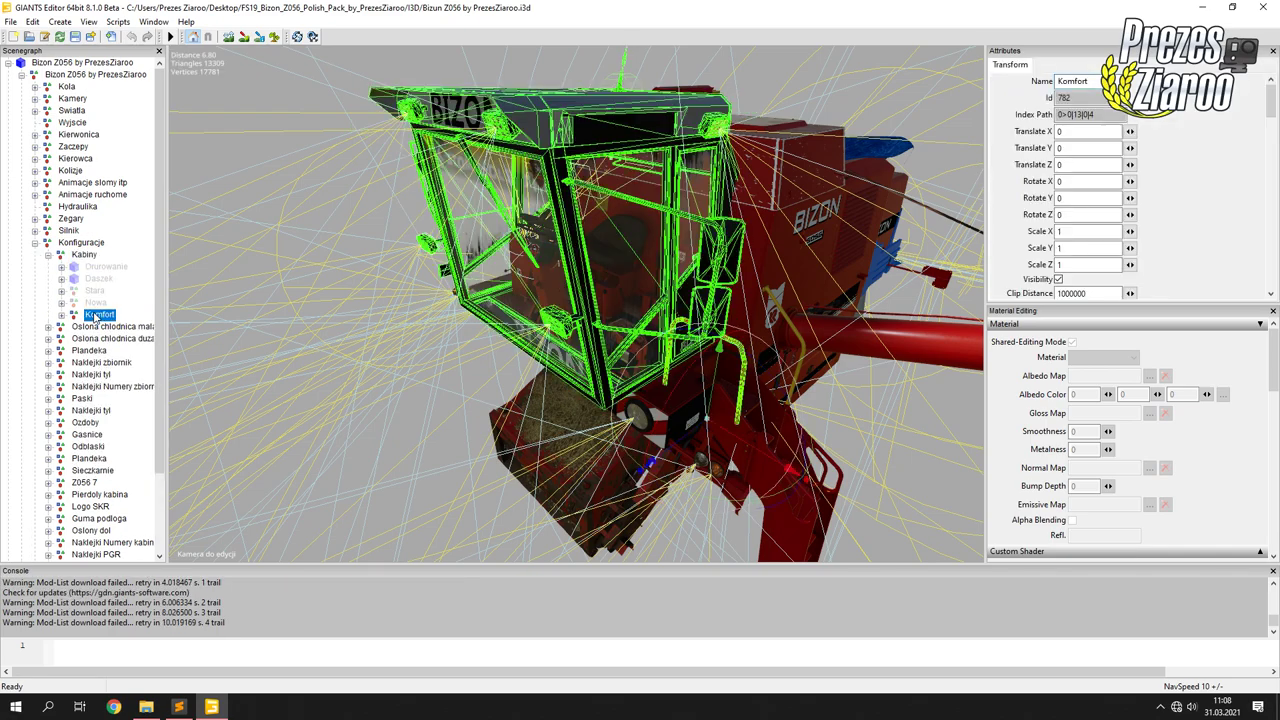
pyautogui.click(1058, 279)
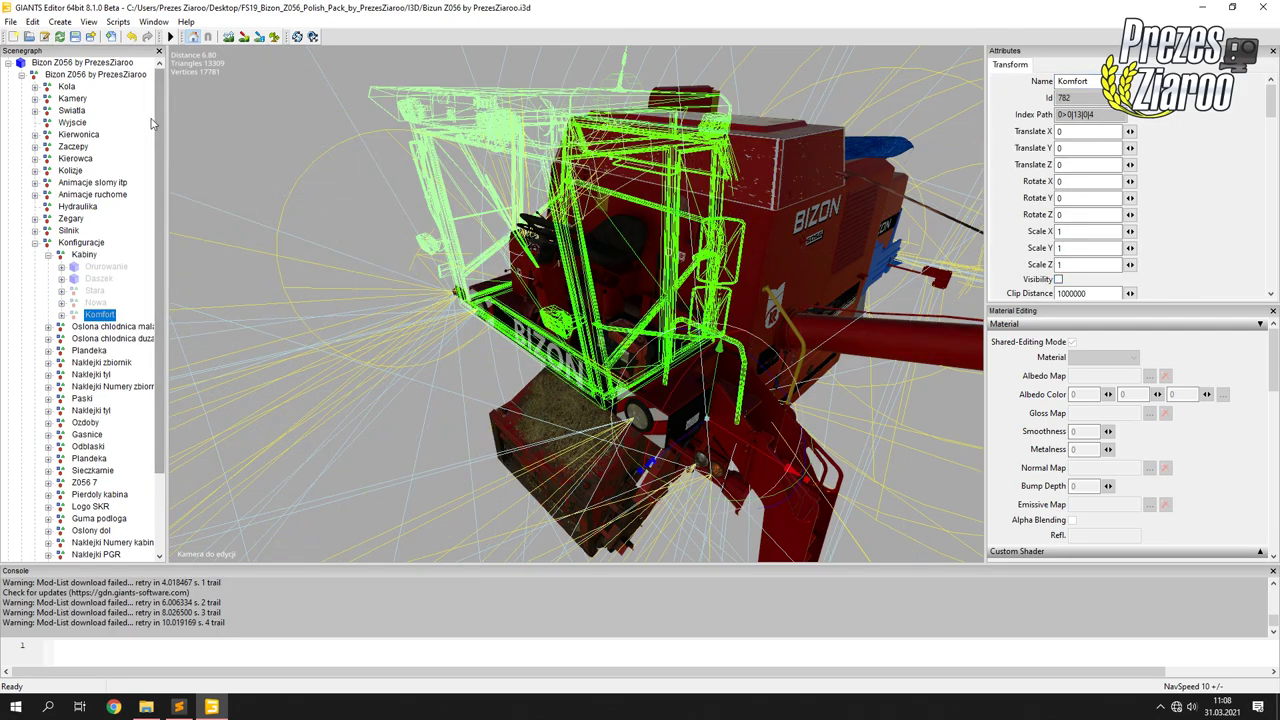
# Collapse the Bizon Z056 hierarchy and add a light to the scene to illuminate the driver's platform.
pyautogui.click(152, 123)
pyautogui.click(21, 74)
pyautogui.click(59, 21)
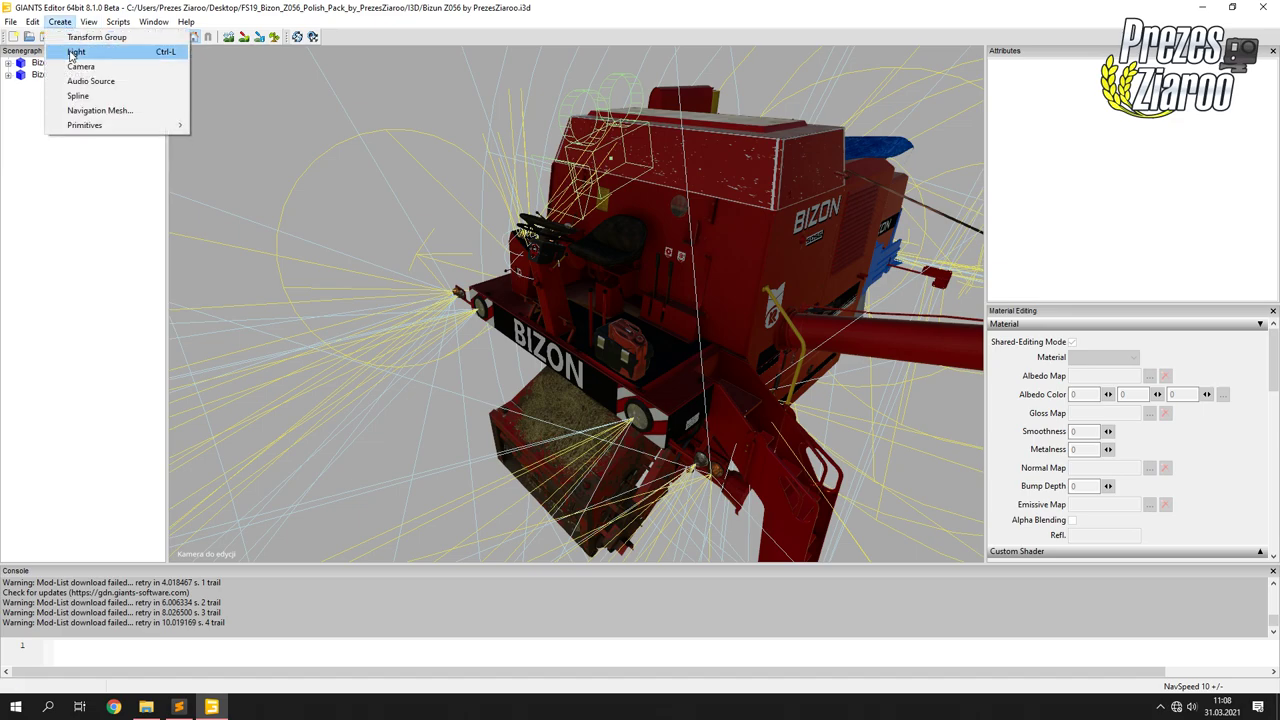
pyautogui.click(74, 52)
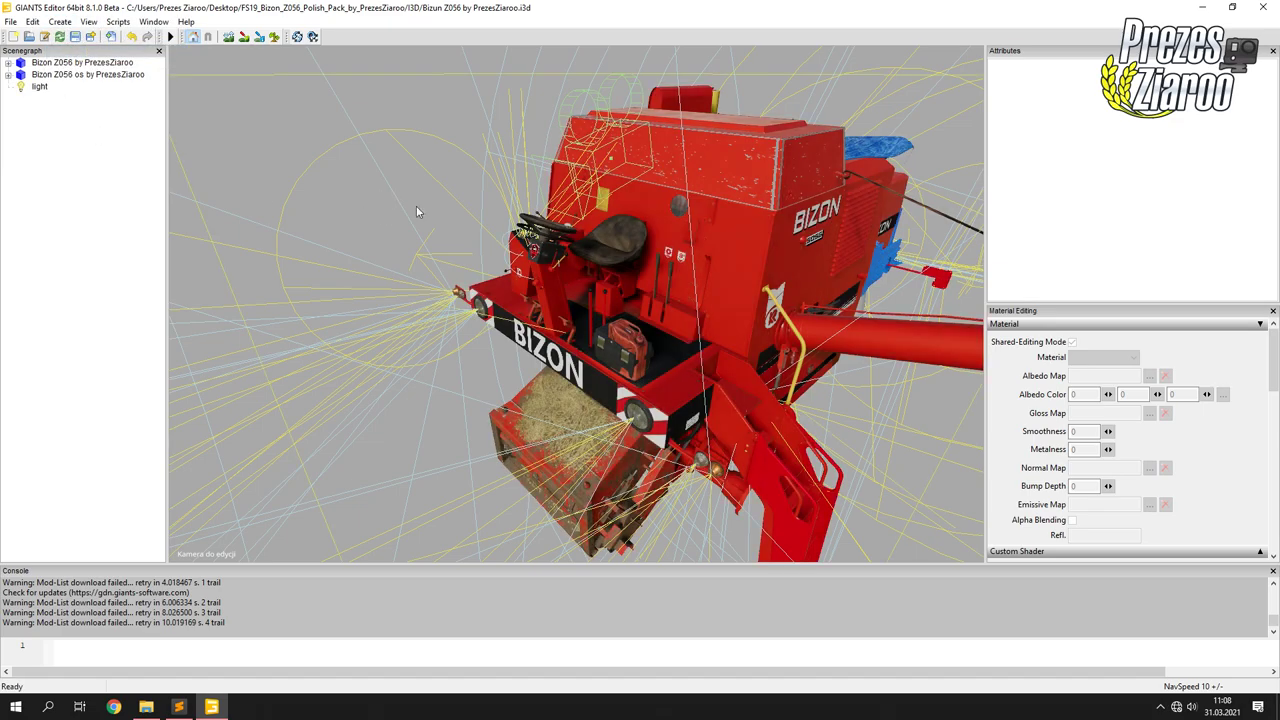
pyautogui.scroll(5, 548, 268)
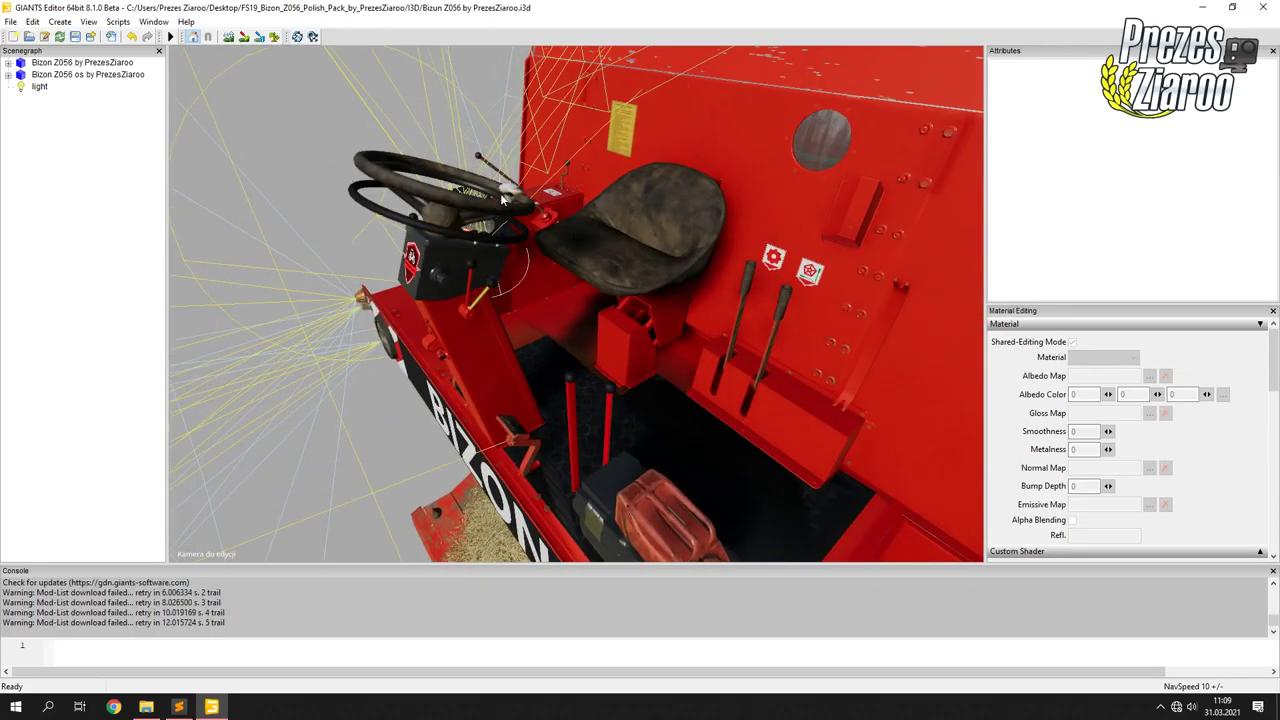
# Switch to File Explorer and open the mods folder of FarmingSimulator2019 within My Games in the documents.
pyautogui.click(1205, 7)
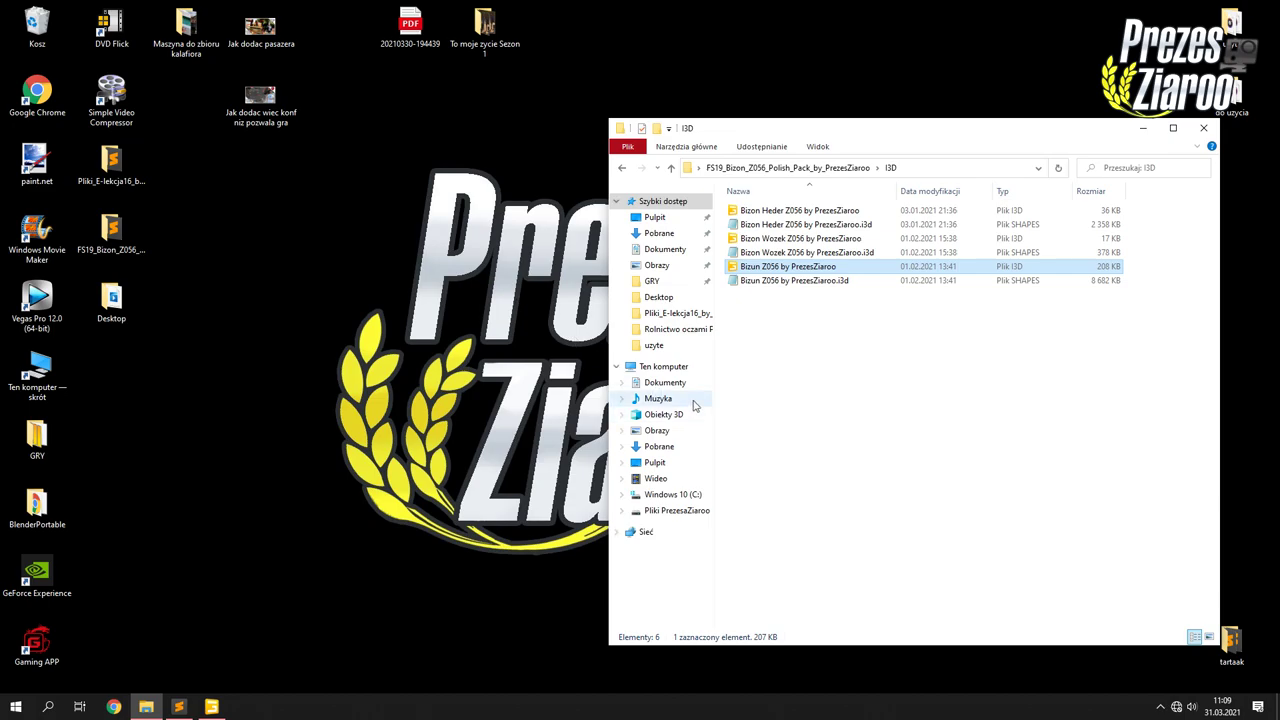
pyautogui.click(670, 367)
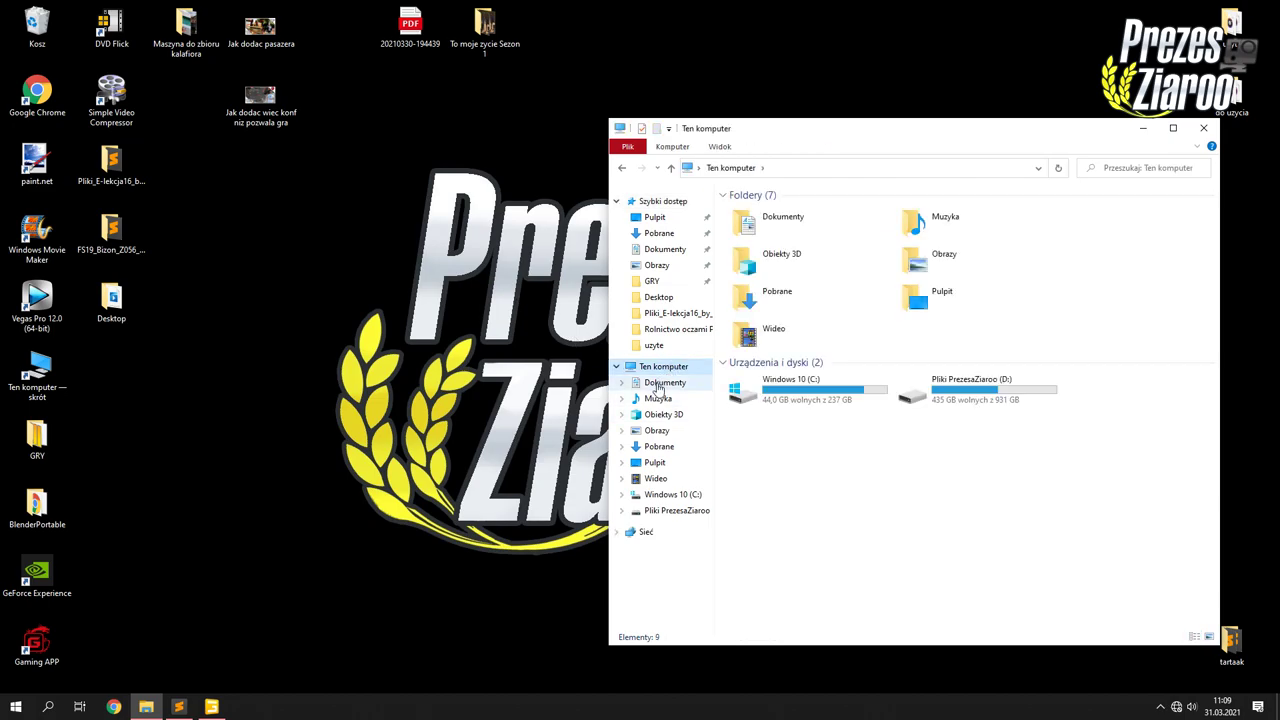
pyautogui.click(664, 383)
pyautogui.click(760, 323)
pyautogui.doubleClick(760, 323)
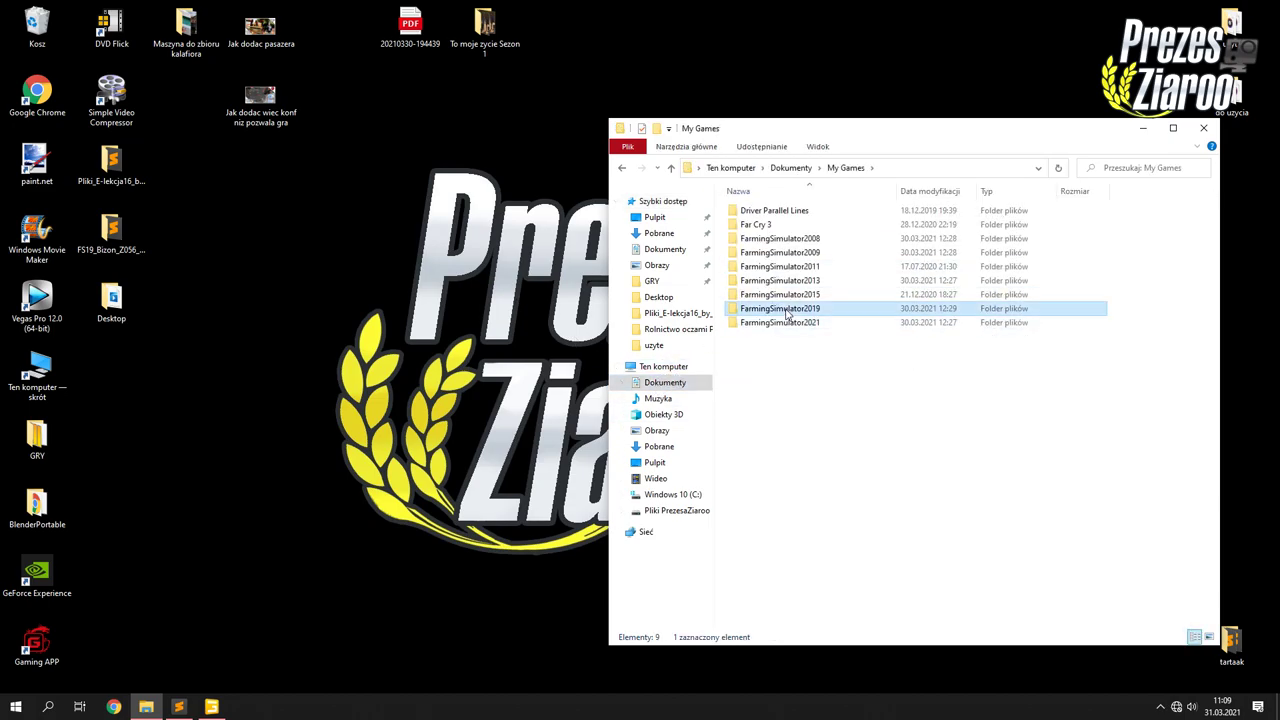
pyautogui.doubleClick(780, 308)
pyautogui.doubleClick(770, 239)
# Search the mods folder for universal and open the FS19_UniversalPassenger archive.
pyautogui.click(1150, 168)
pyautogui.write('universal')
pyautogui.click(1200, 168)
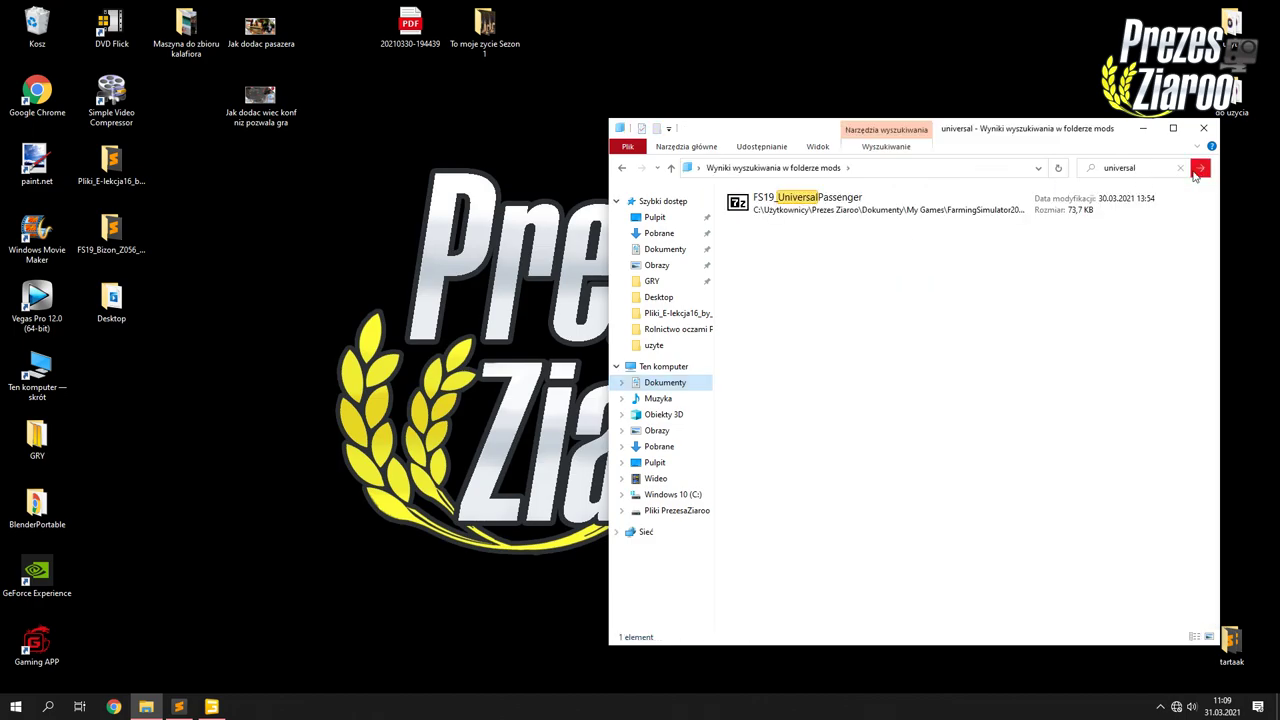
pyautogui.click(816, 197)
pyautogui.doubleClick(816, 197)
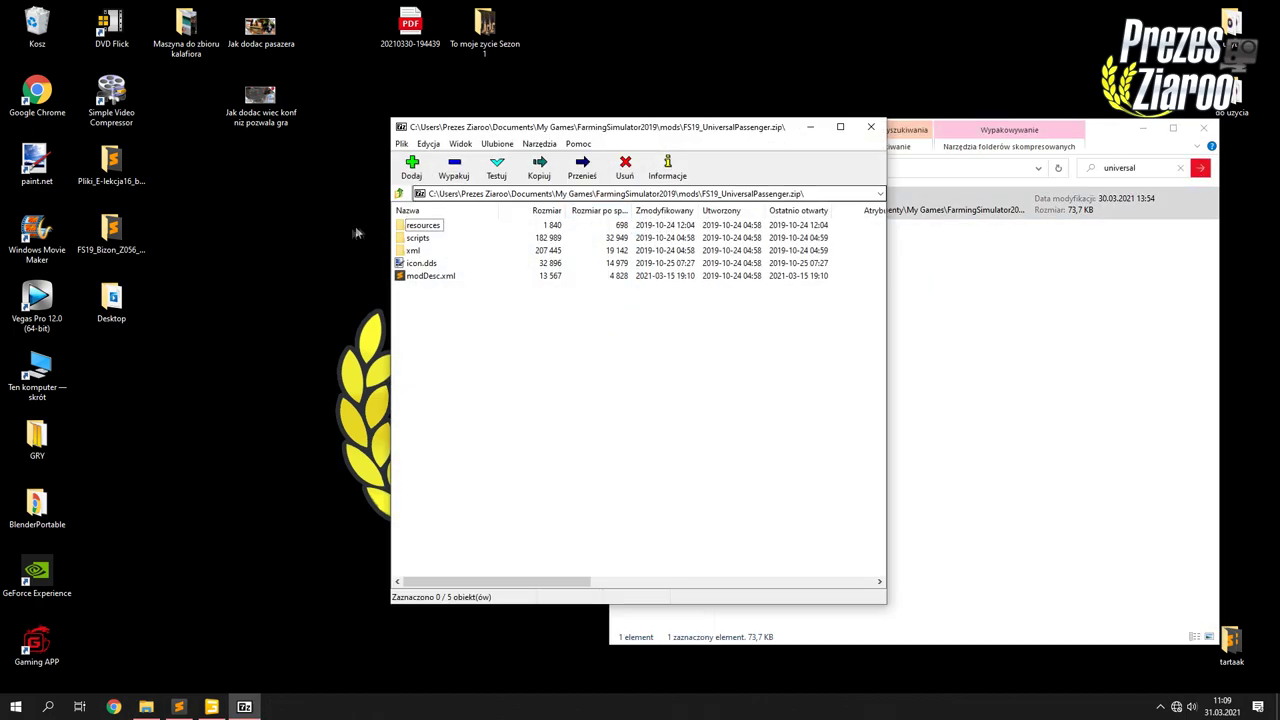
# Copy the resources folder from the FS19_UniversalPassenger archive into the Bizon mod folder on the desktop and close both windows.
pyautogui.doubleClick(424, 226)
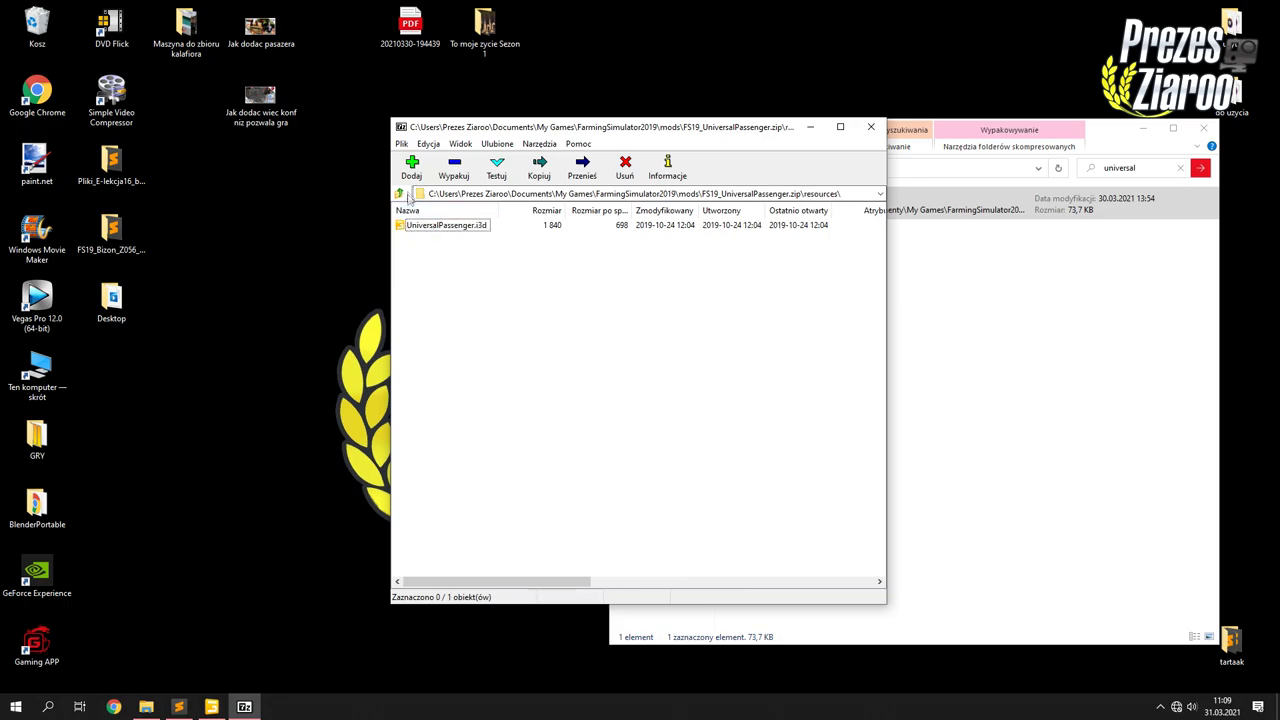
pyautogui.click(399, 194)
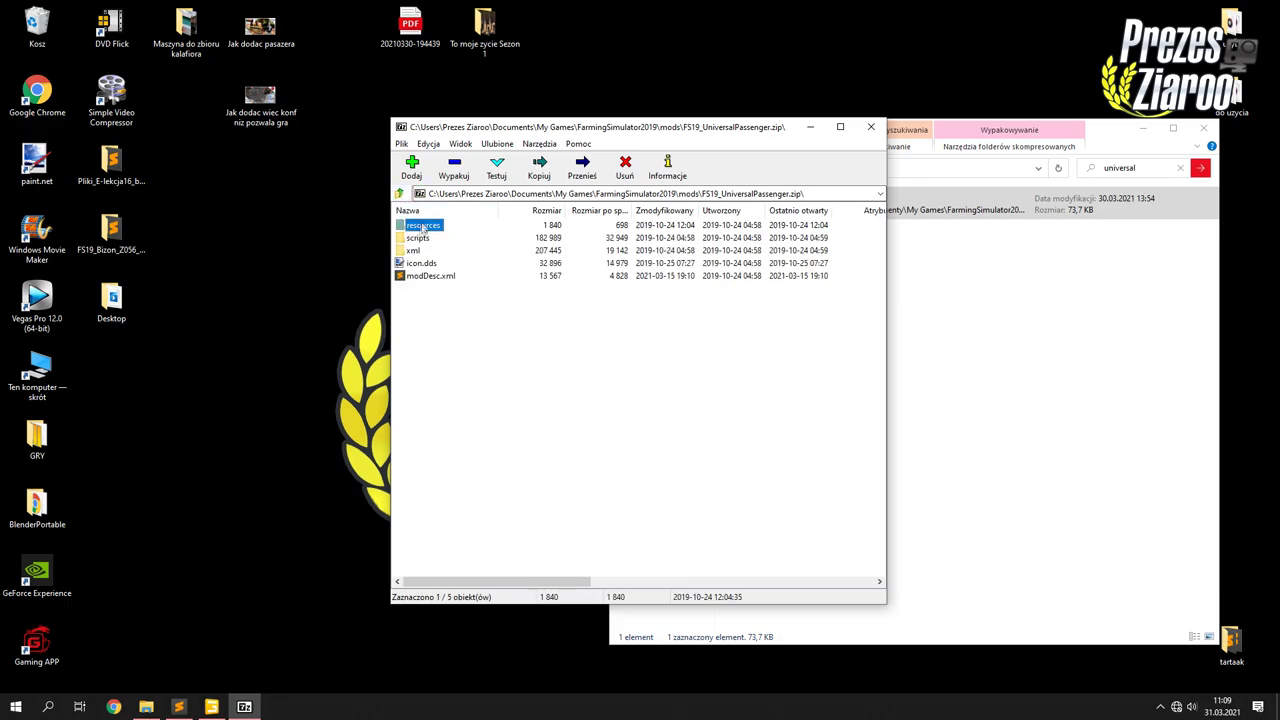
pyautogui.click(104, 237)
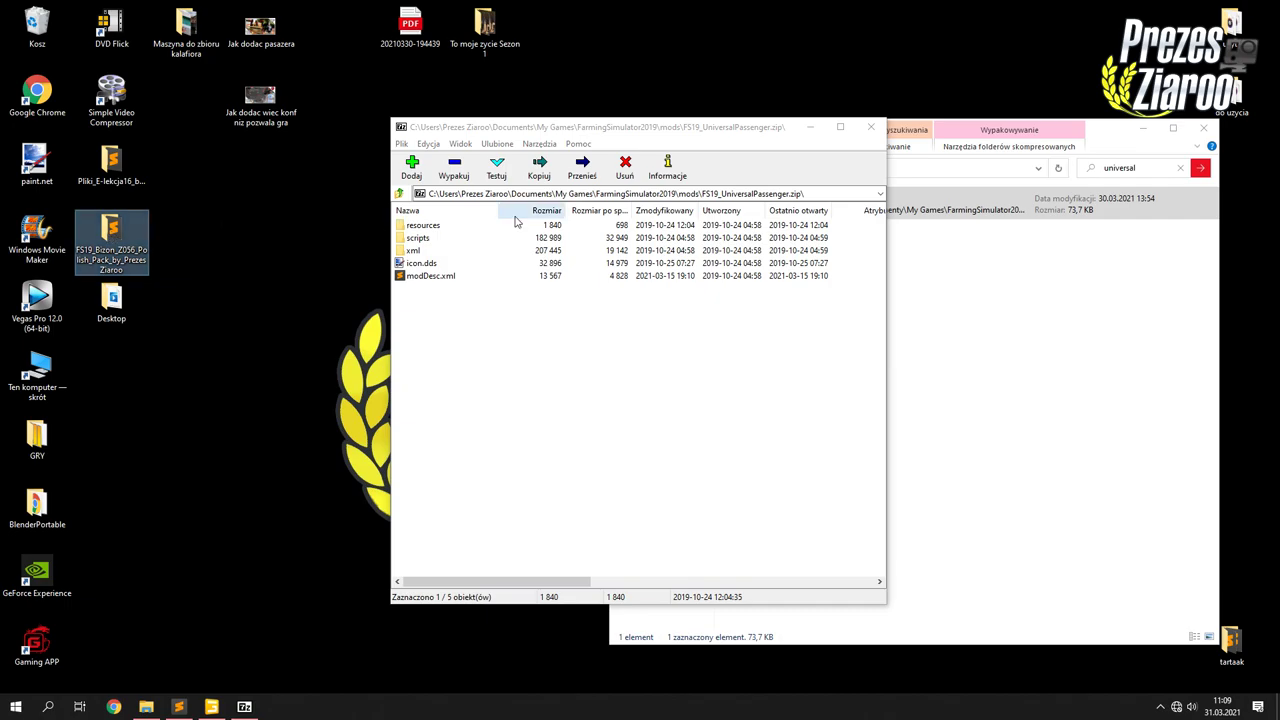
pyautogui.click(868, 127)
pyautogui.click(1203, 128)
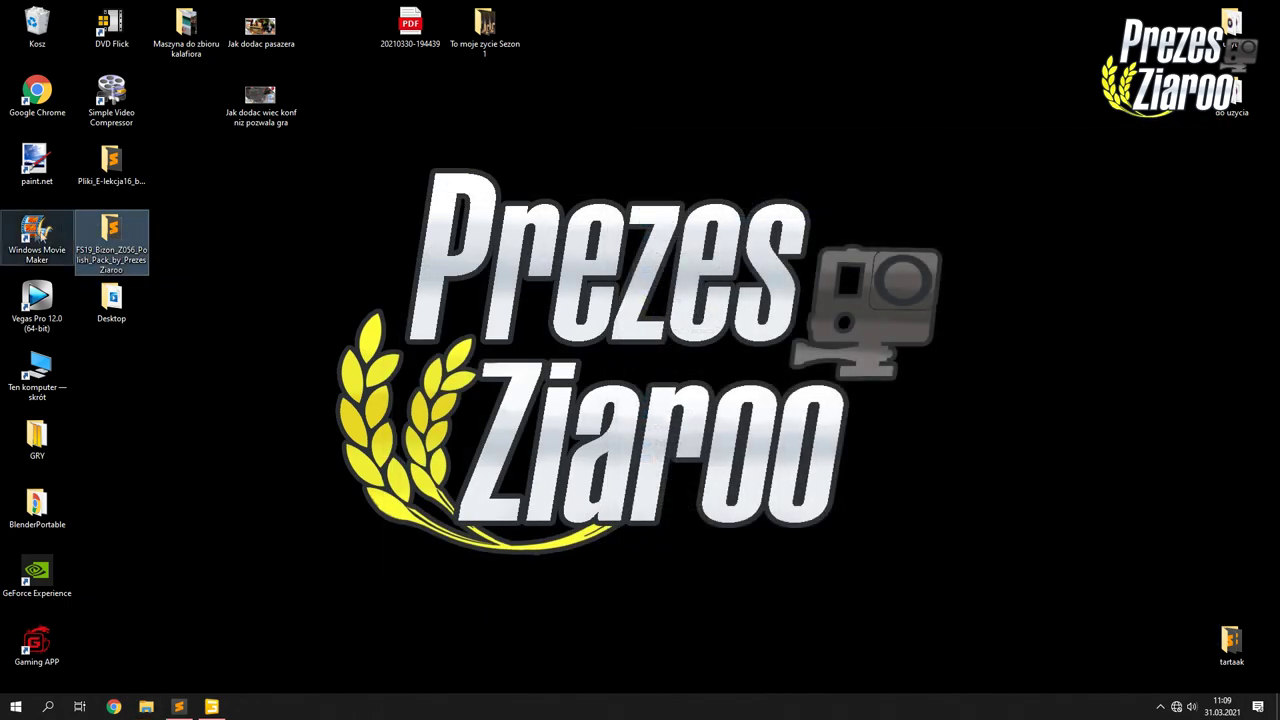
# Check the contents of the copied resources folder inside the Bizon mod folder.
pyautogui.doubleClick(104, 237)
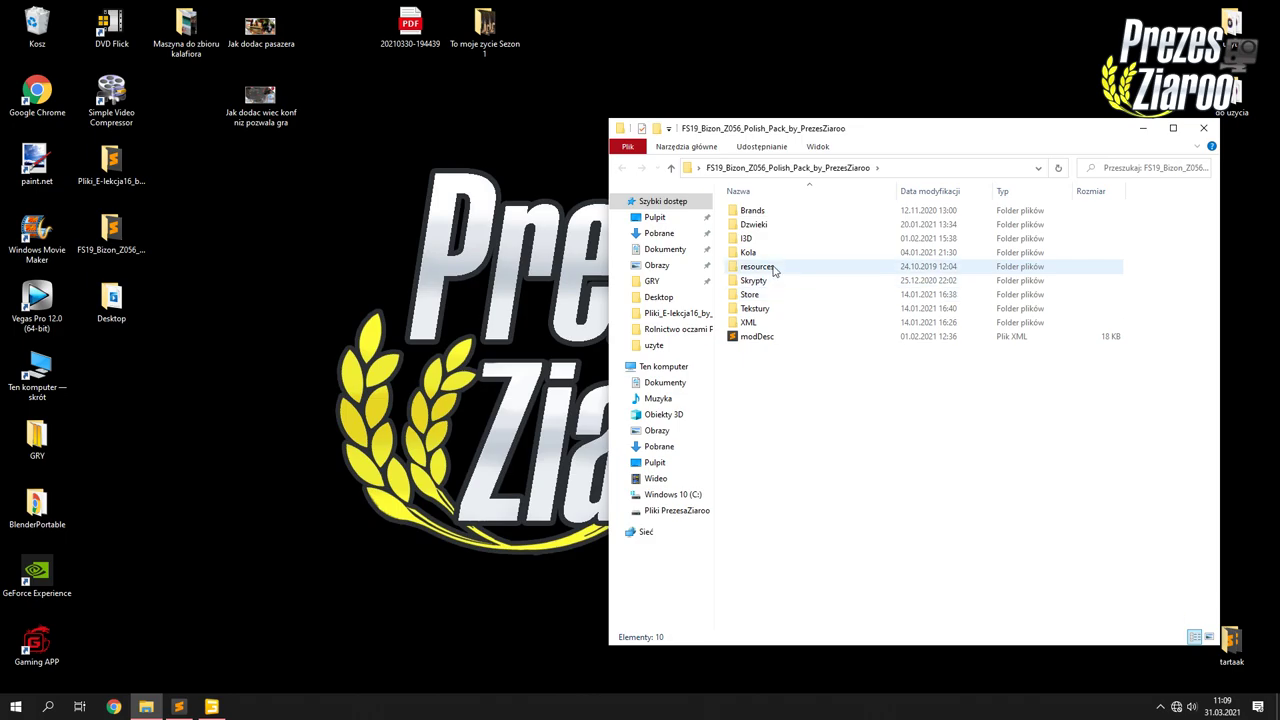
pyautogui.doubleClick(771, 266)
pyautogui.click(1203, 128)
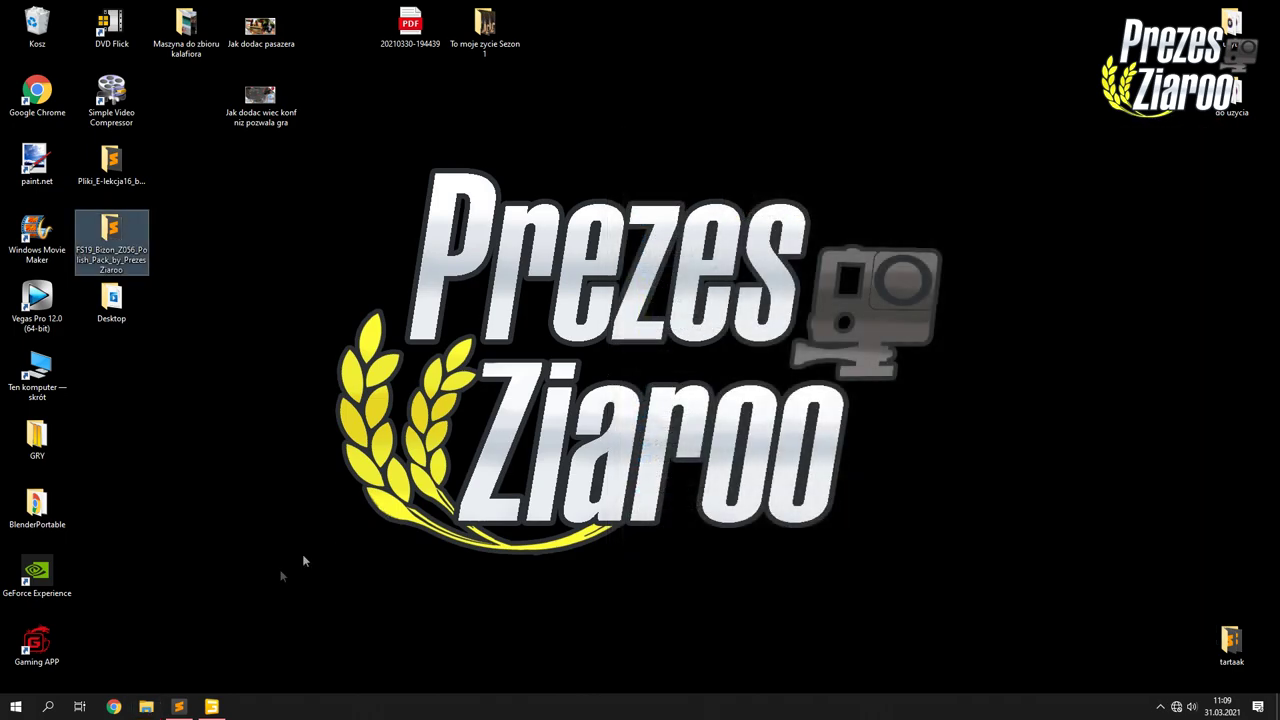
# Switch to GIANTS Editor and import the UniversalPassenger i3d file from the Bizon mod's resources folder.
pyautogui.click(211, 707)
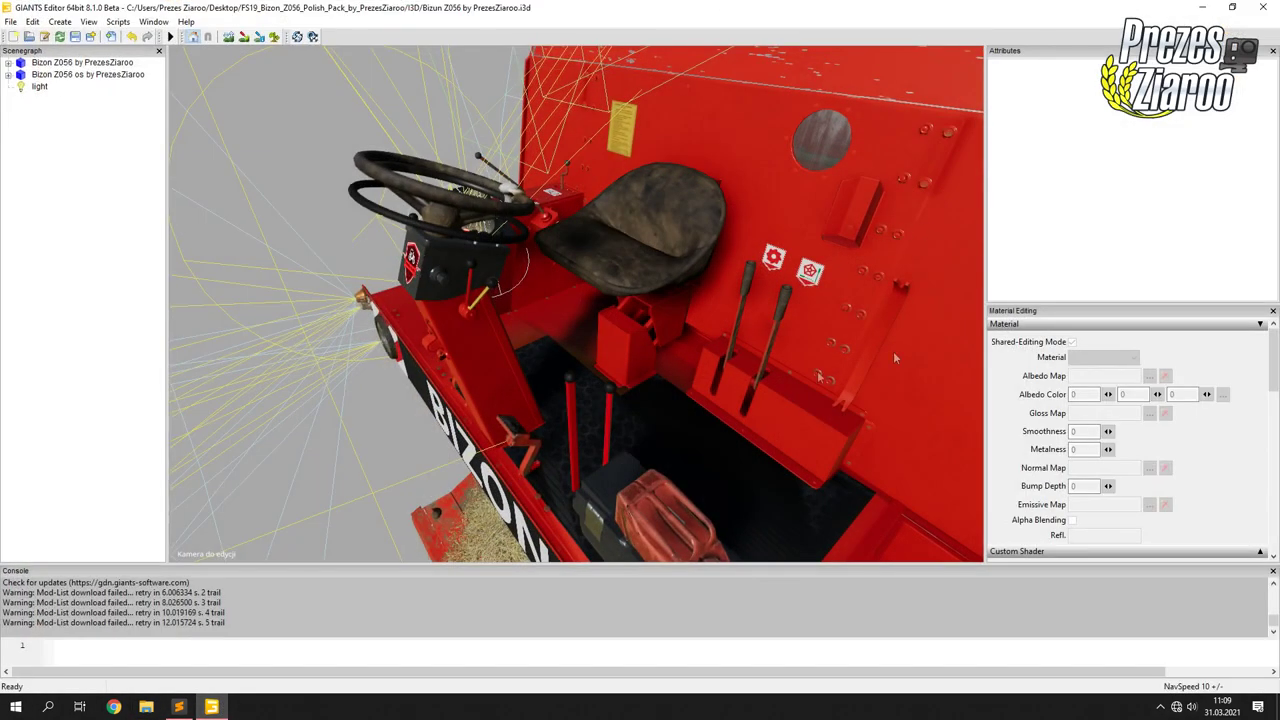
pyautogui.click(110, 37)
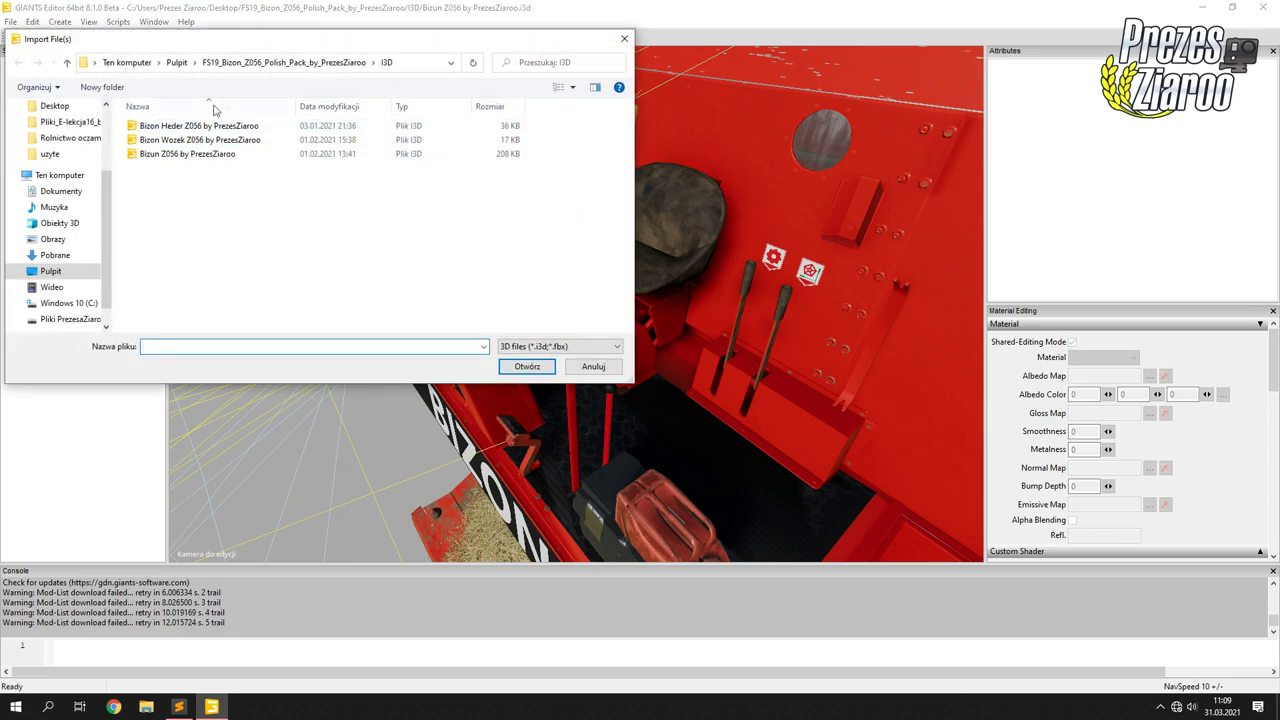
pyautogui.click(277, 62)
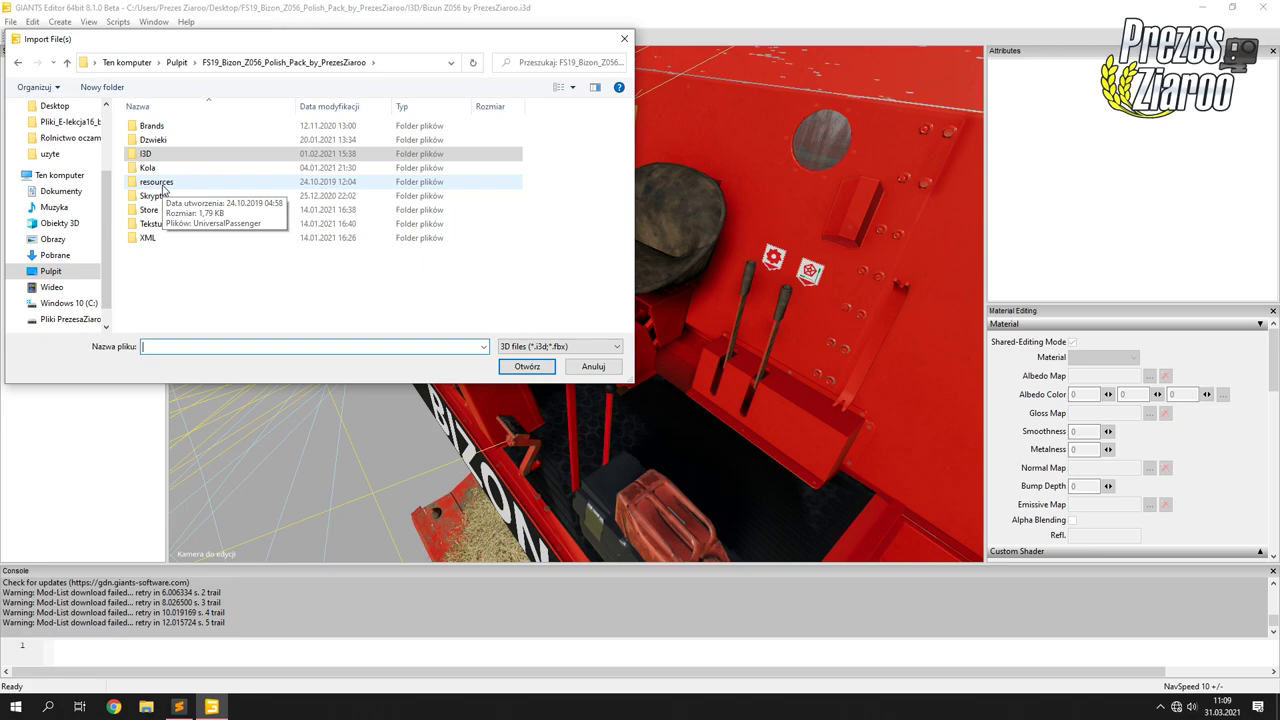
pyautogui.doubleClick(162, 186)
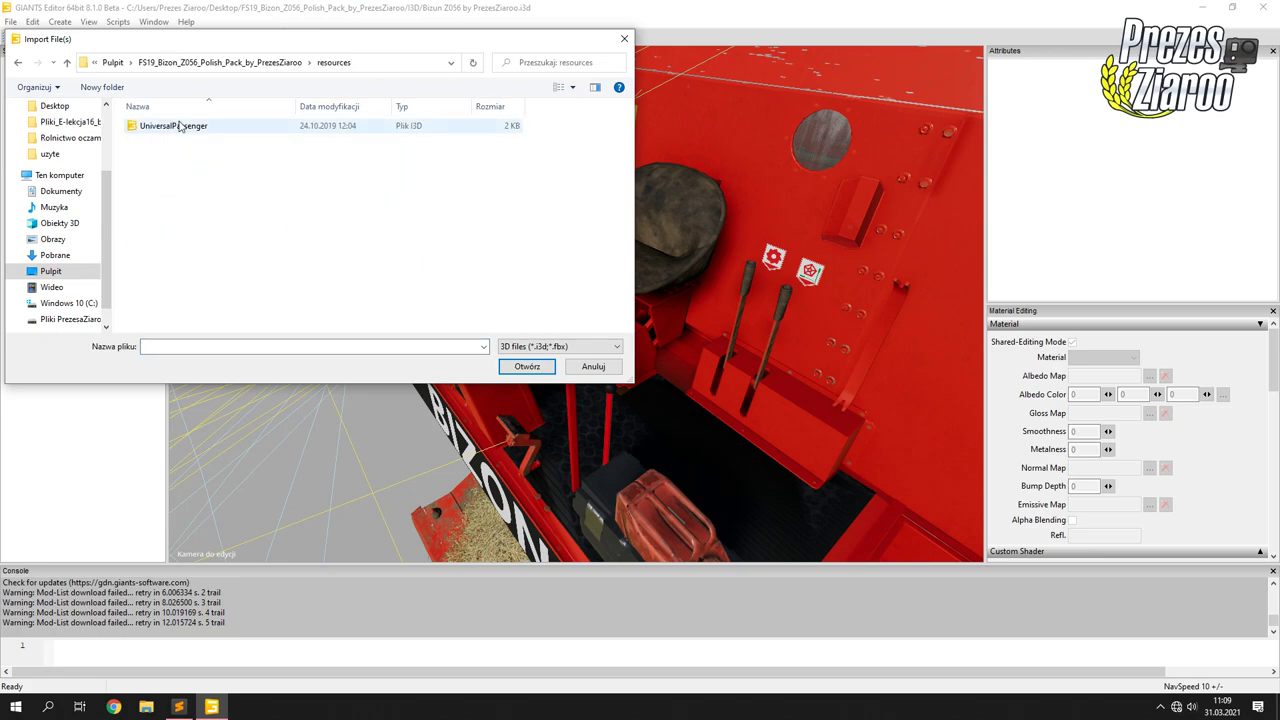
pyautogui.doubleClick(179, 126)
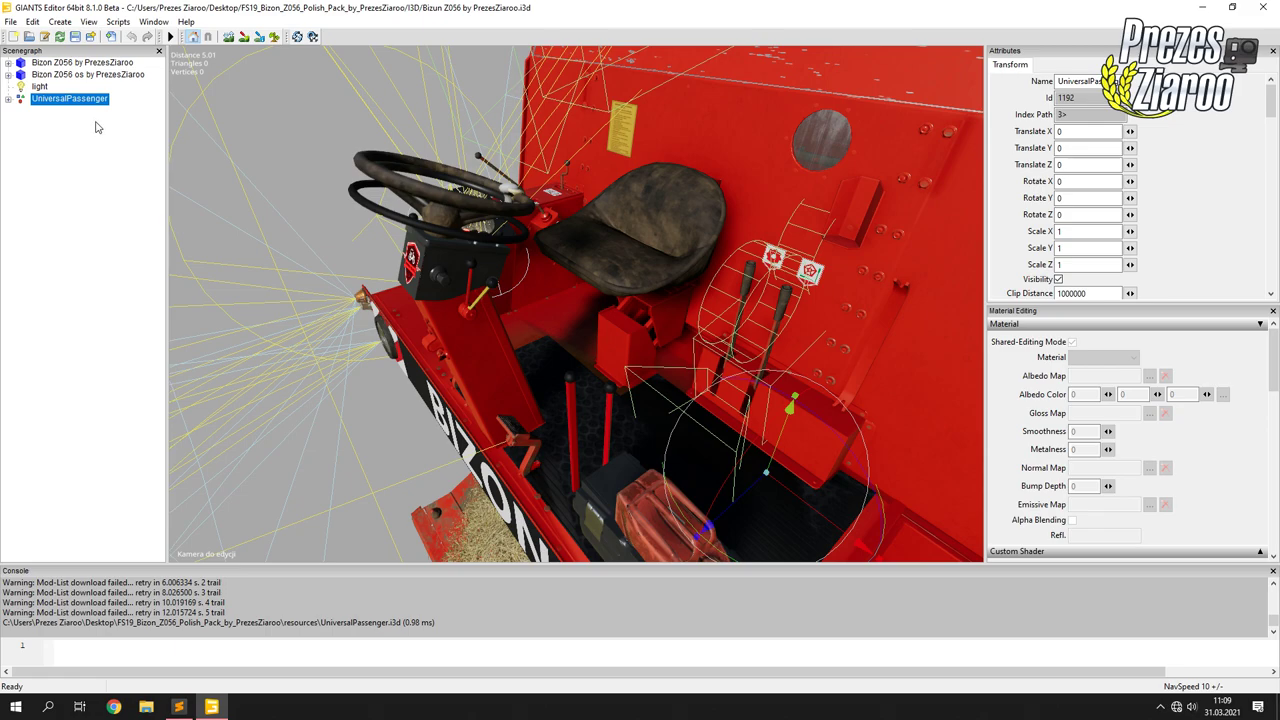
# Cut the imported UniversalPassenger group and paste it inside the top-level Bizon Z056 node as its child.
pyautogui.click(87, 151)
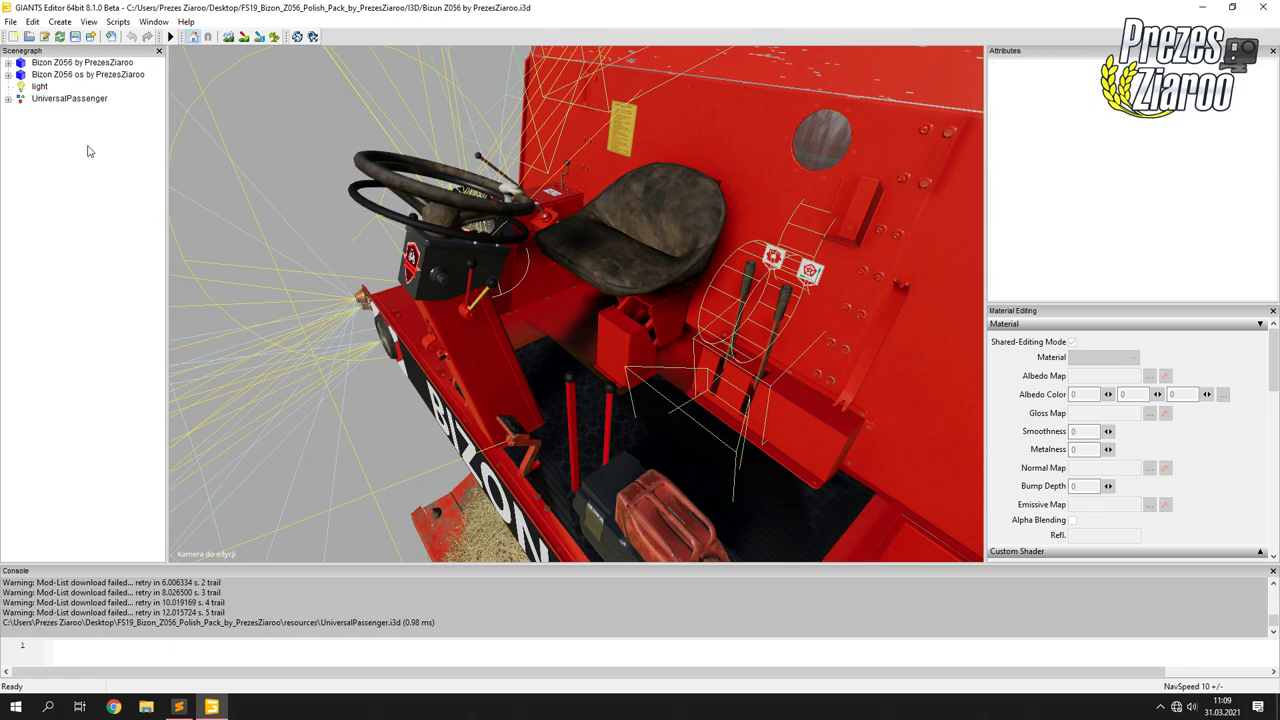
pyautogui.click(69, 99)
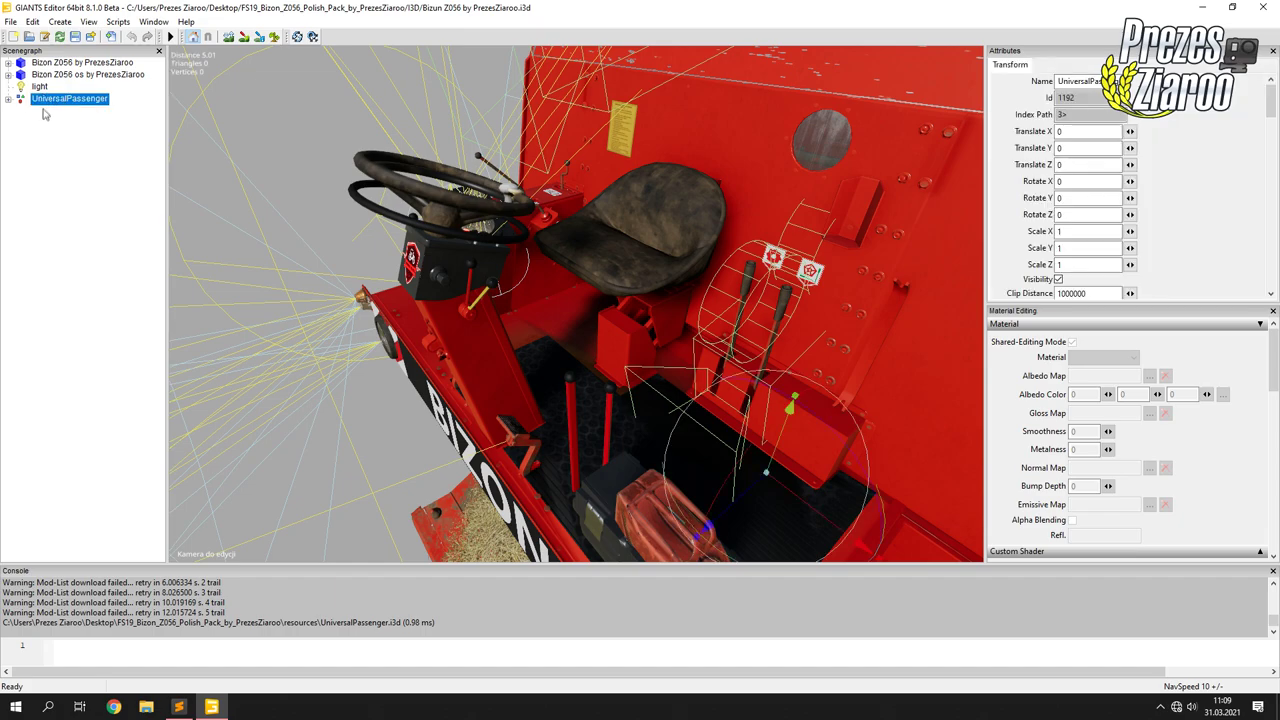
pyautogui.click(35, 22)
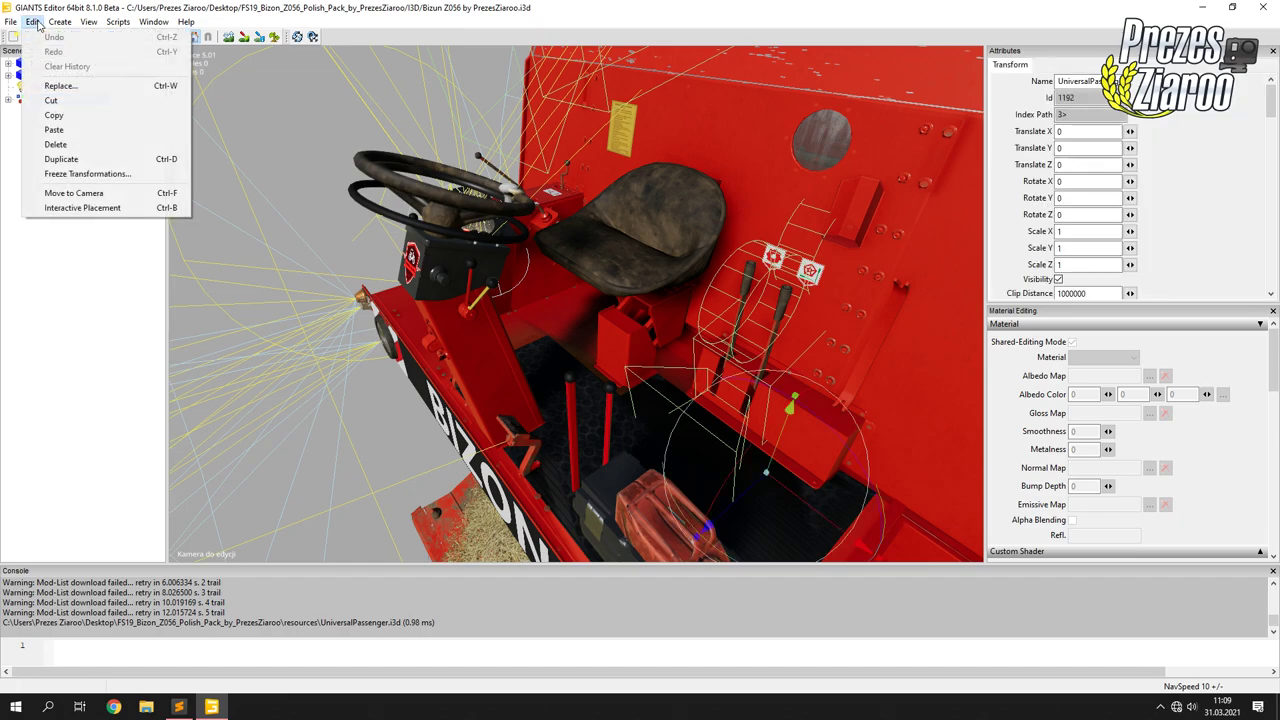
pyautogui.click(58, 102)
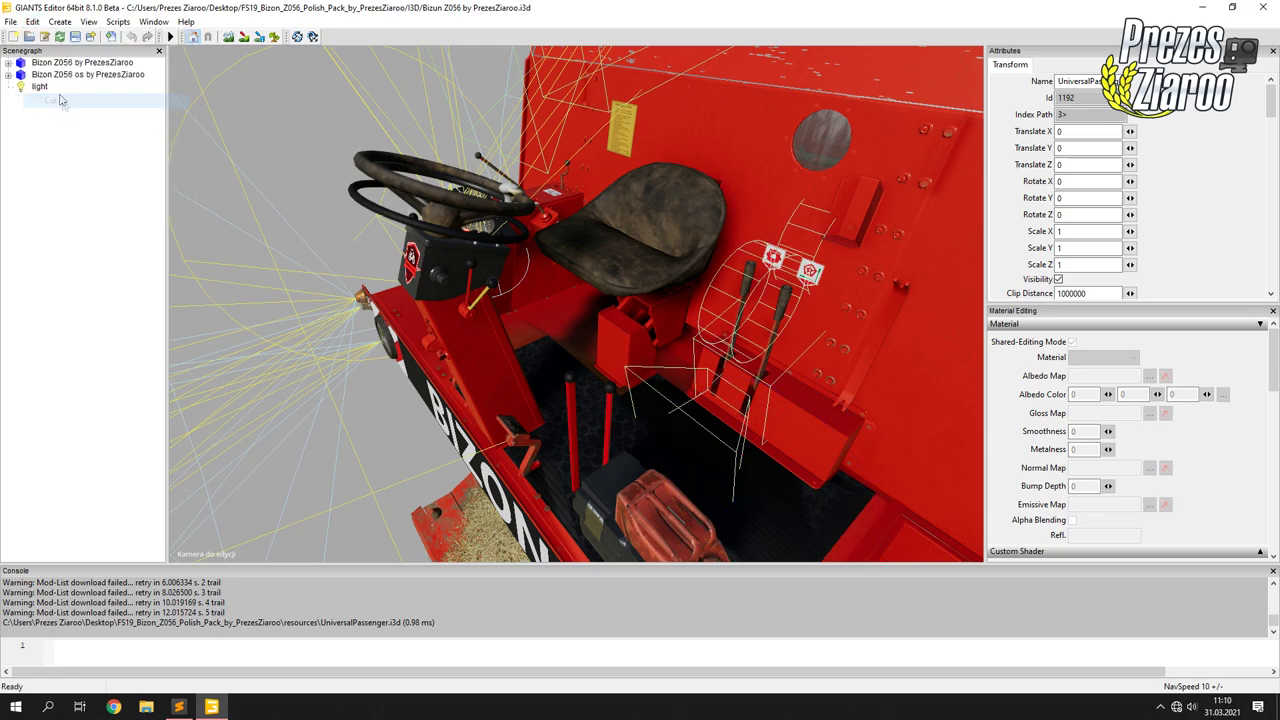
pyautogui.click(44, 63)
pyautogui.click(8, 63)
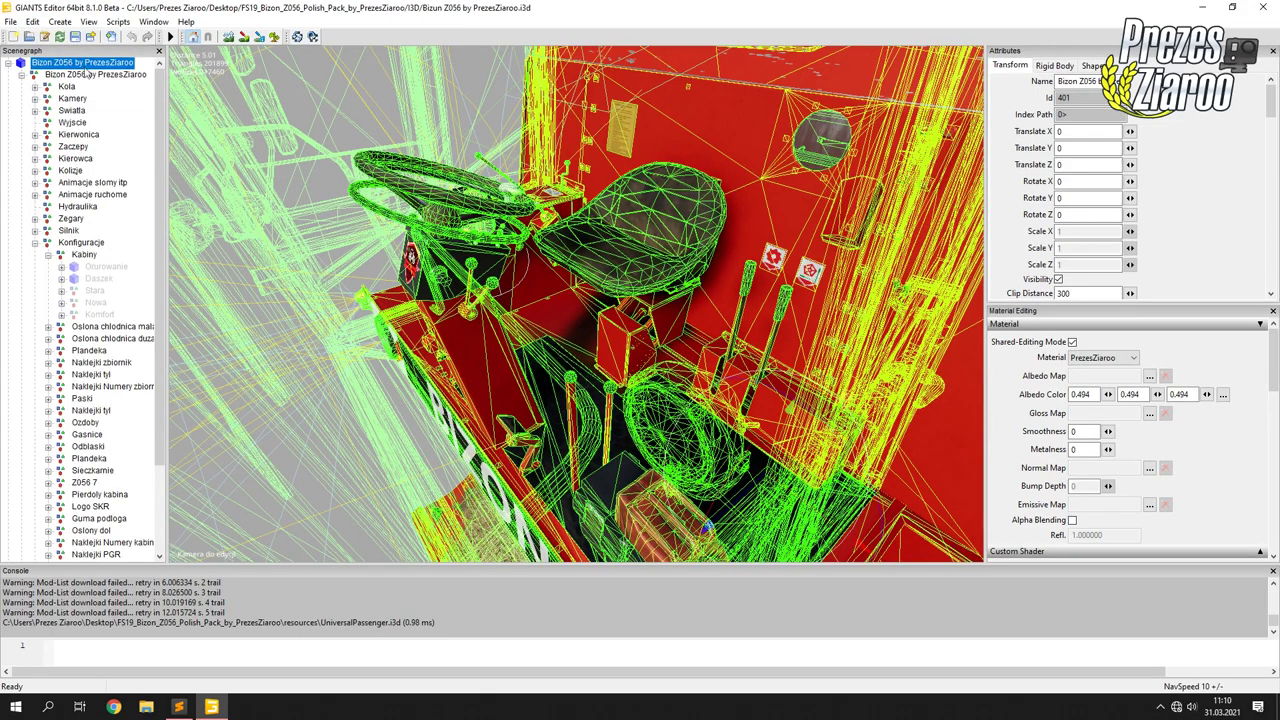
pyautogui.click(21, 75)
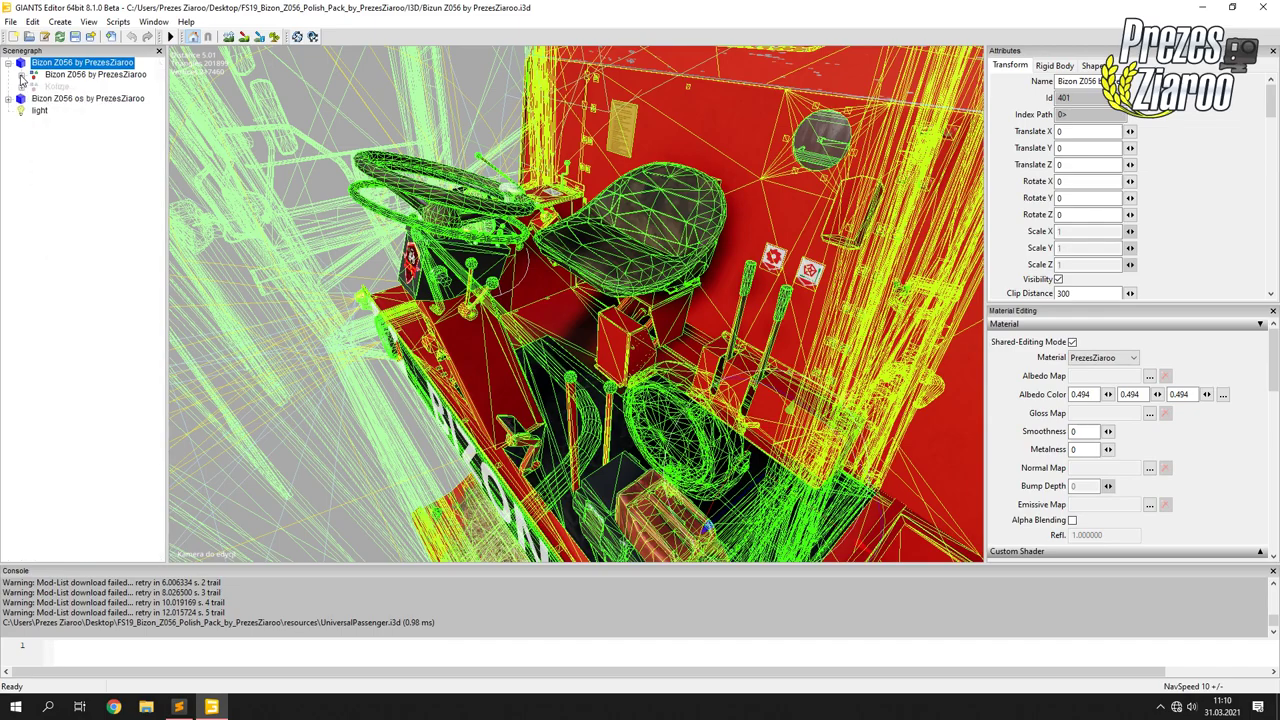
pyautogui.click(30, 21)
pyautogui.click(54, 130)
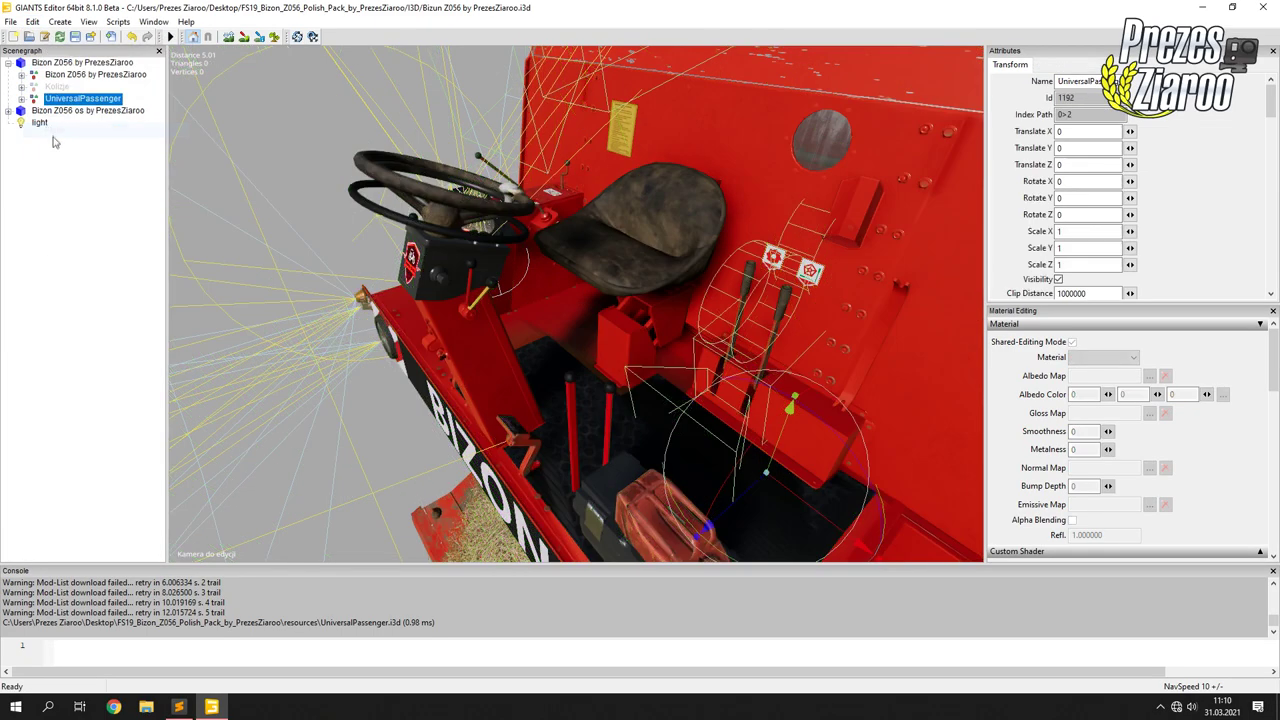
# Compare the transform values of the top-level Bizon Z056 node, its main group and the UniversalPassenger group.
pyautogui.click(70, 76)
pyautogui.press('f')
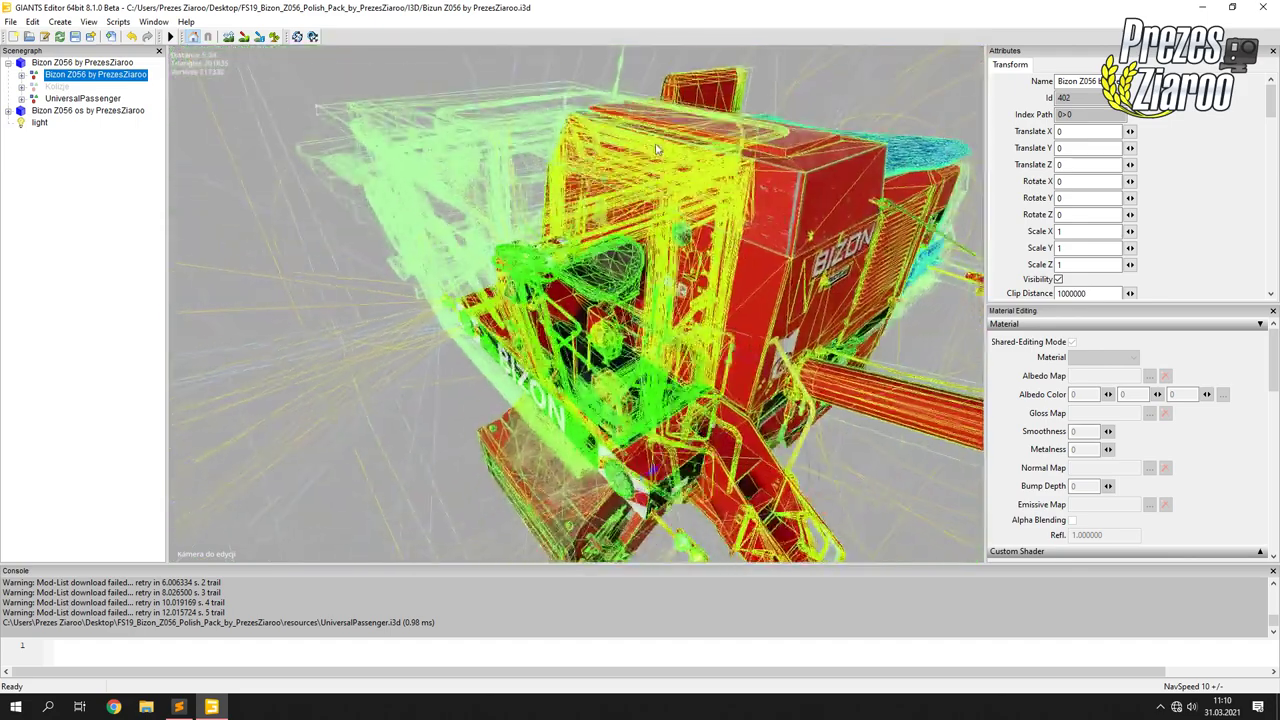
pyautogui.click(1031, 131)
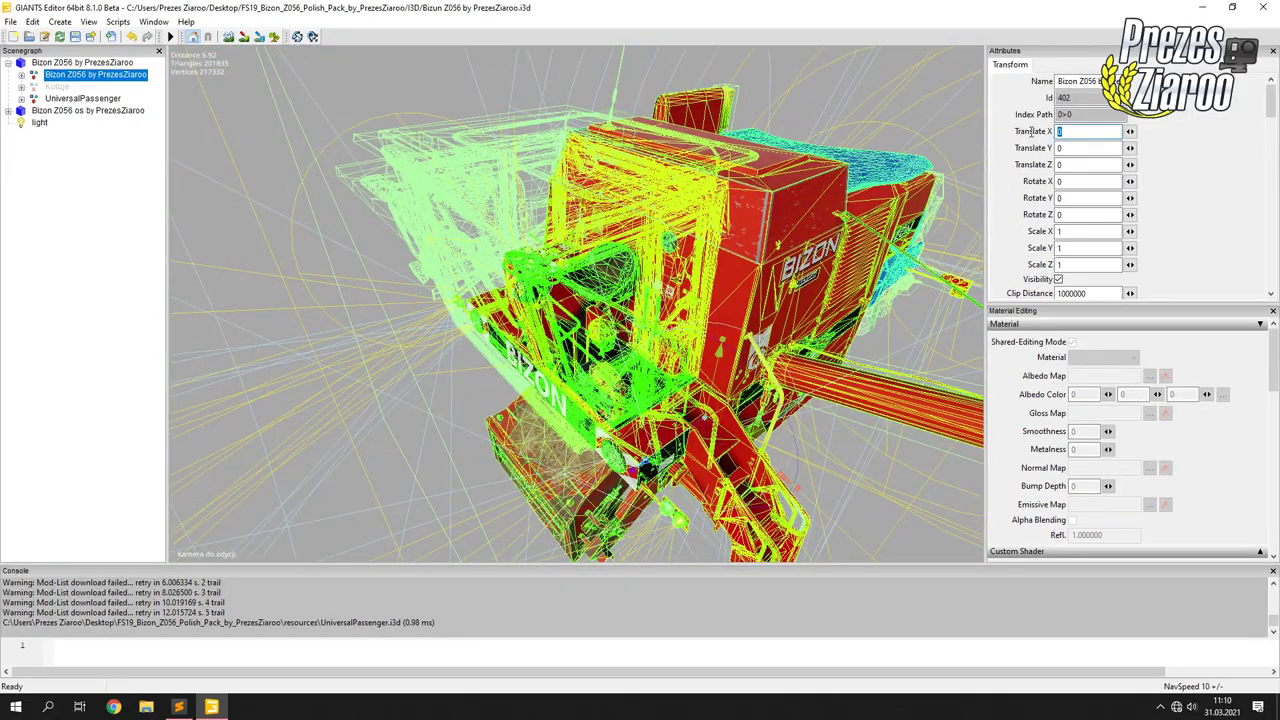
pyautogui.write('1')
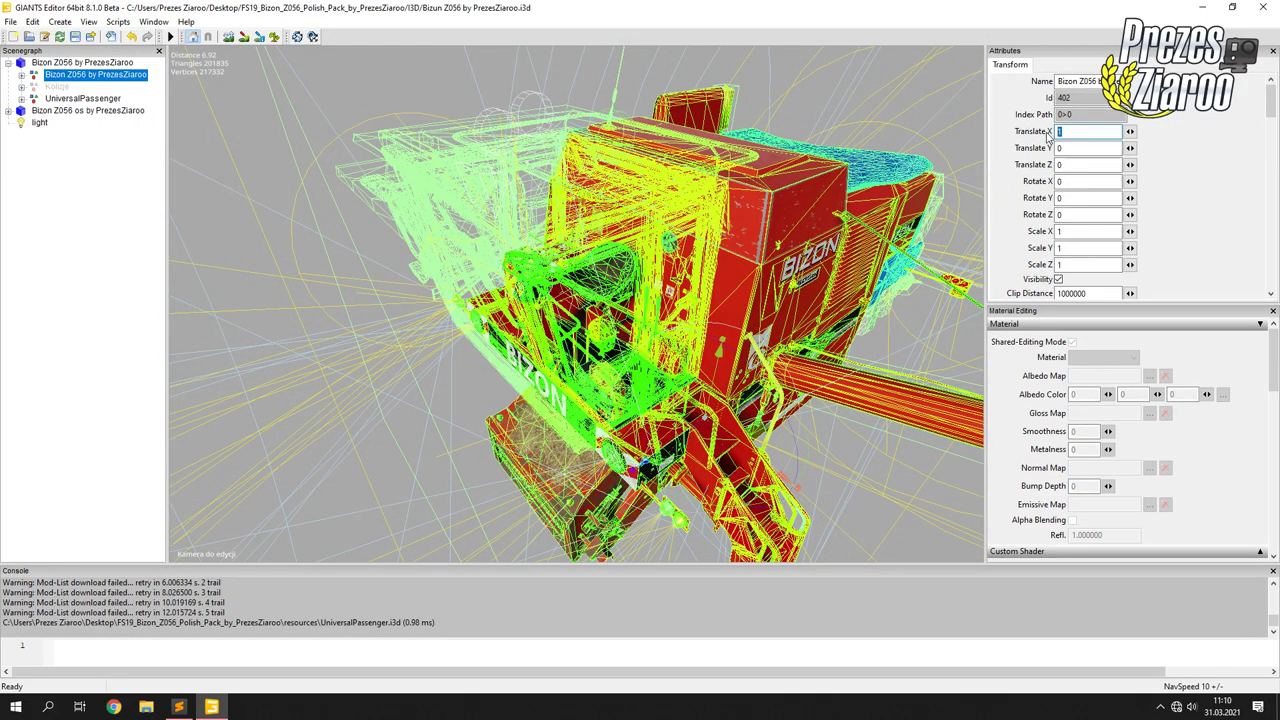
pyautogui.click(50, 169)
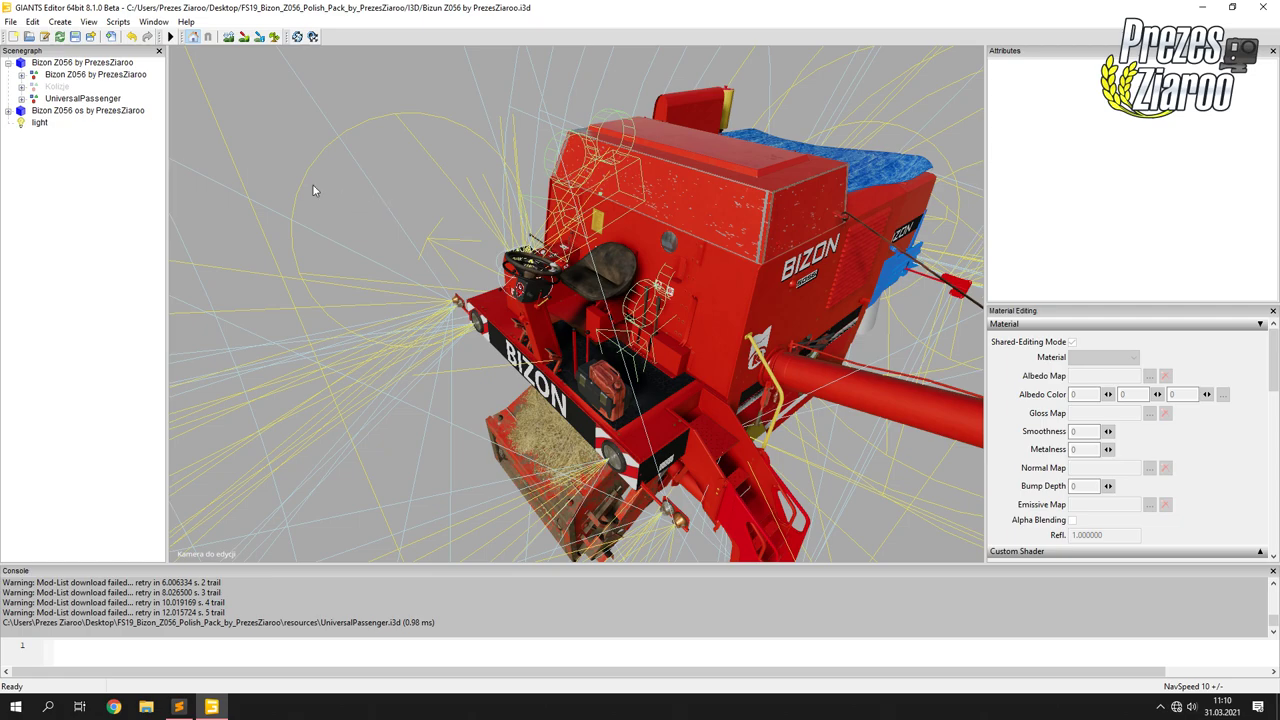
pyautogui.click(88, 76)
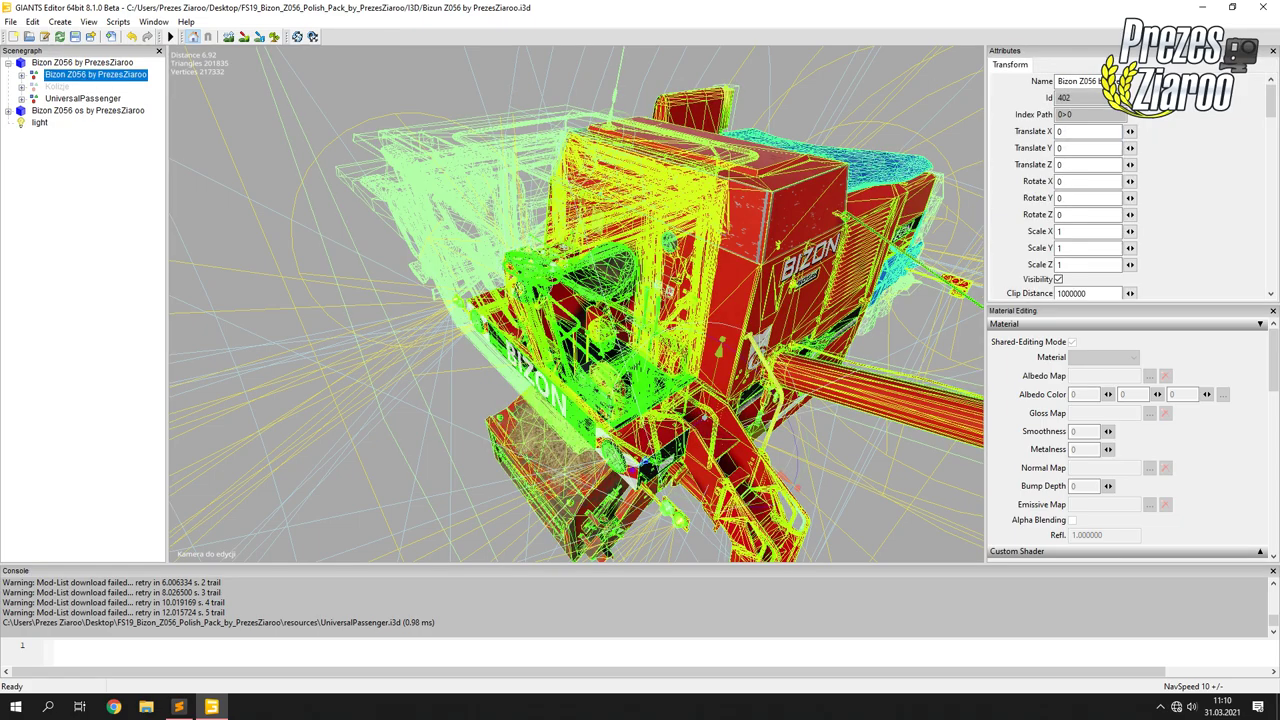
pyautogui.click(93, 99)
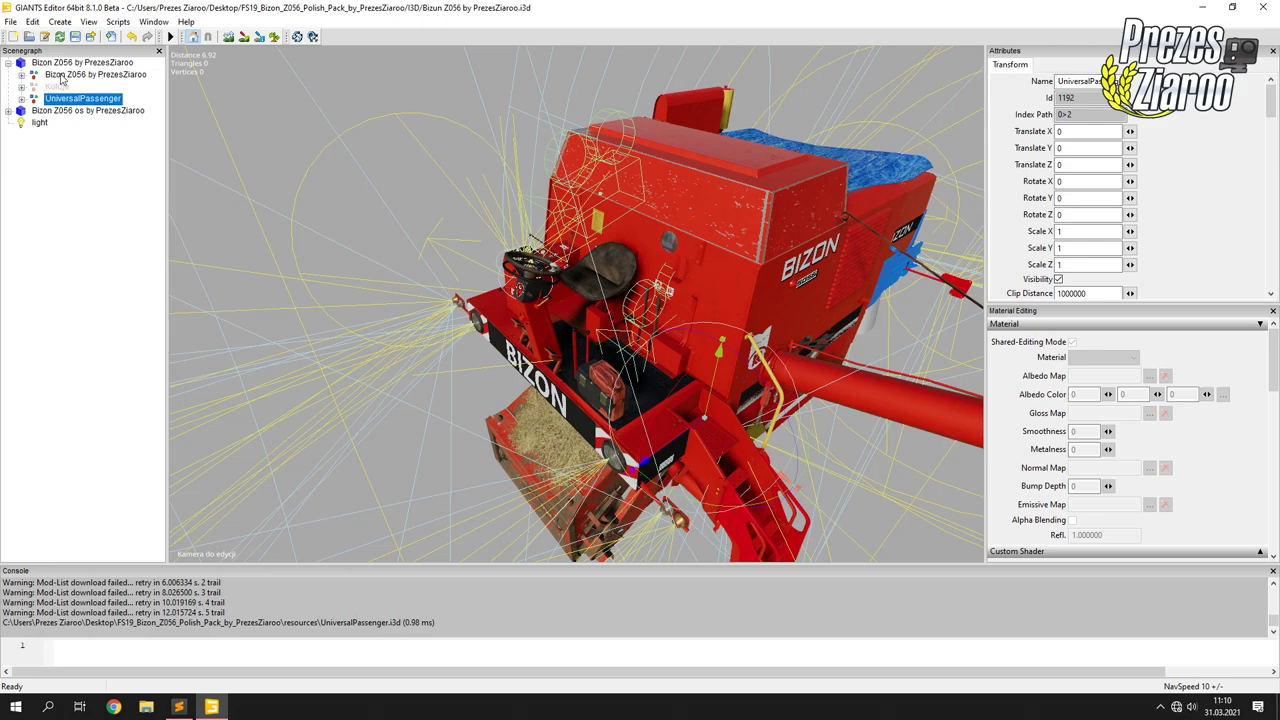
pyautogui.click(63, 76)
pyautogui.click(57, 99)
pyautogui.click(63, 63)
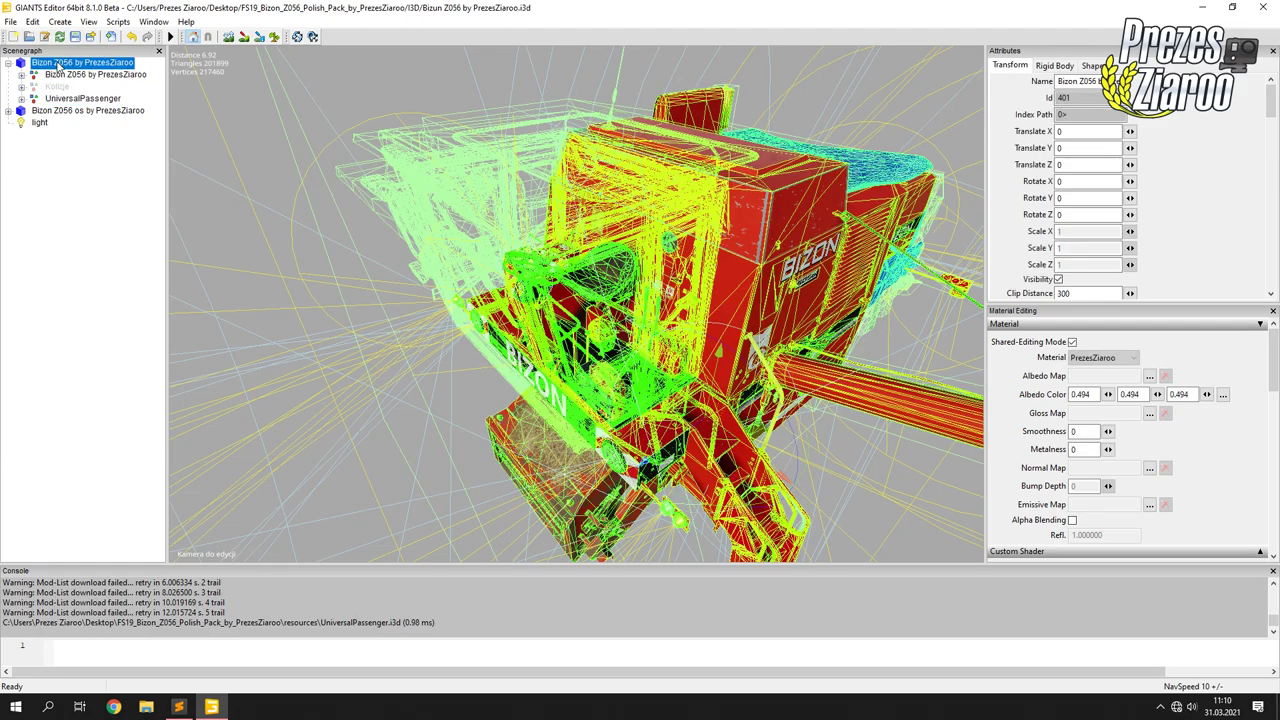
pyautogui.click(60, 98)
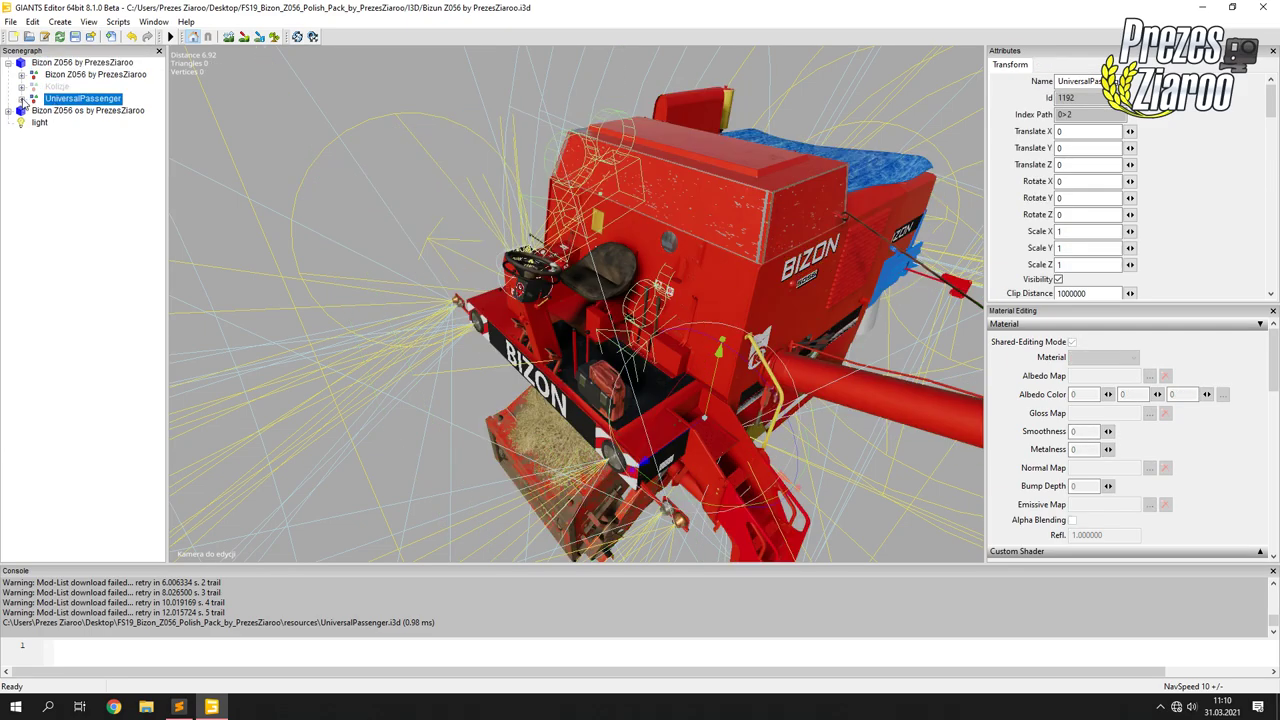
# Expand UniversalPassenger and move player_root up and forward towards the driver's seat, to about Y 2.843 and Z 1.802.
pyautogui.click(21, 99)
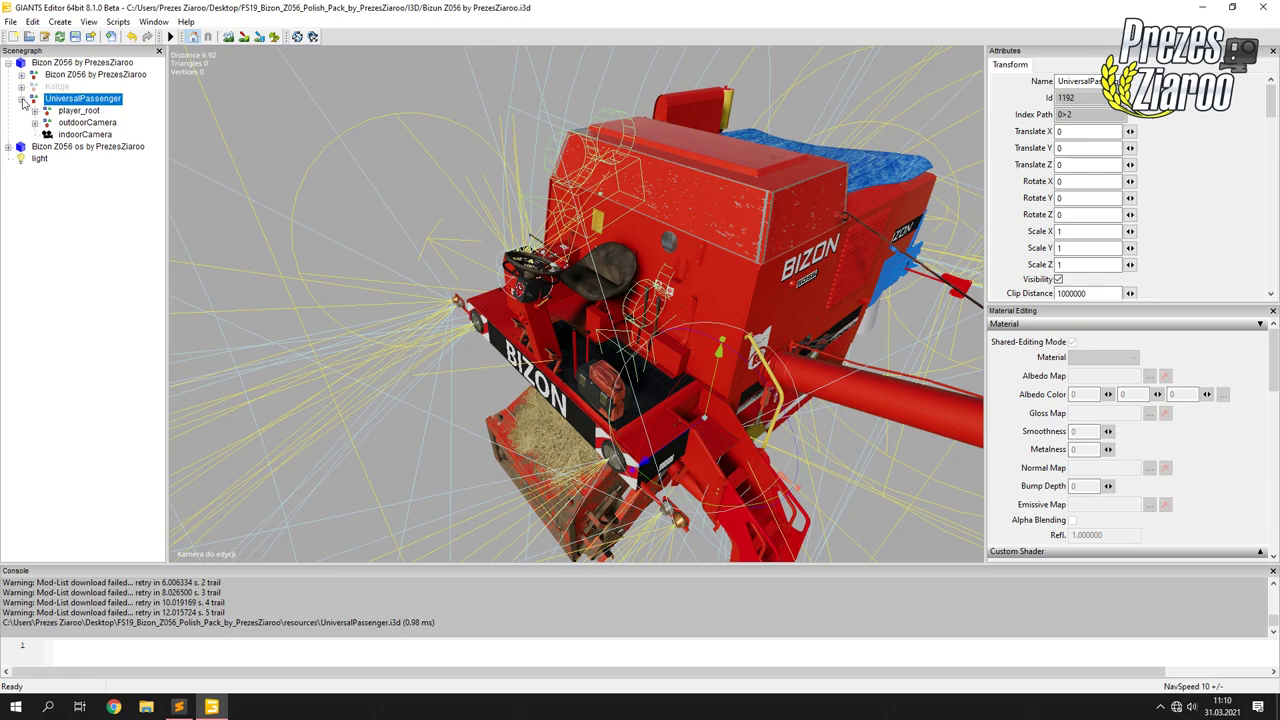
pyautogui.click(78, 112)
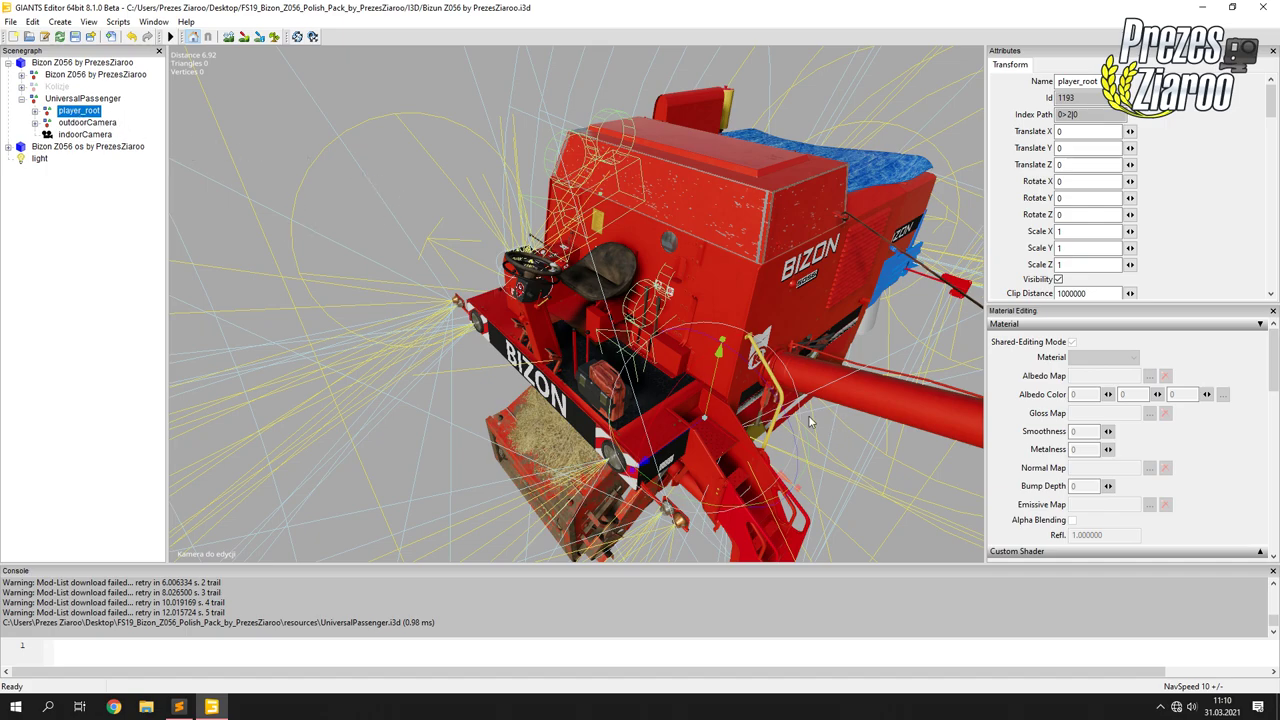
pyautogui.moveTo(712, 385); pyautogui.dragTo(608, 371)
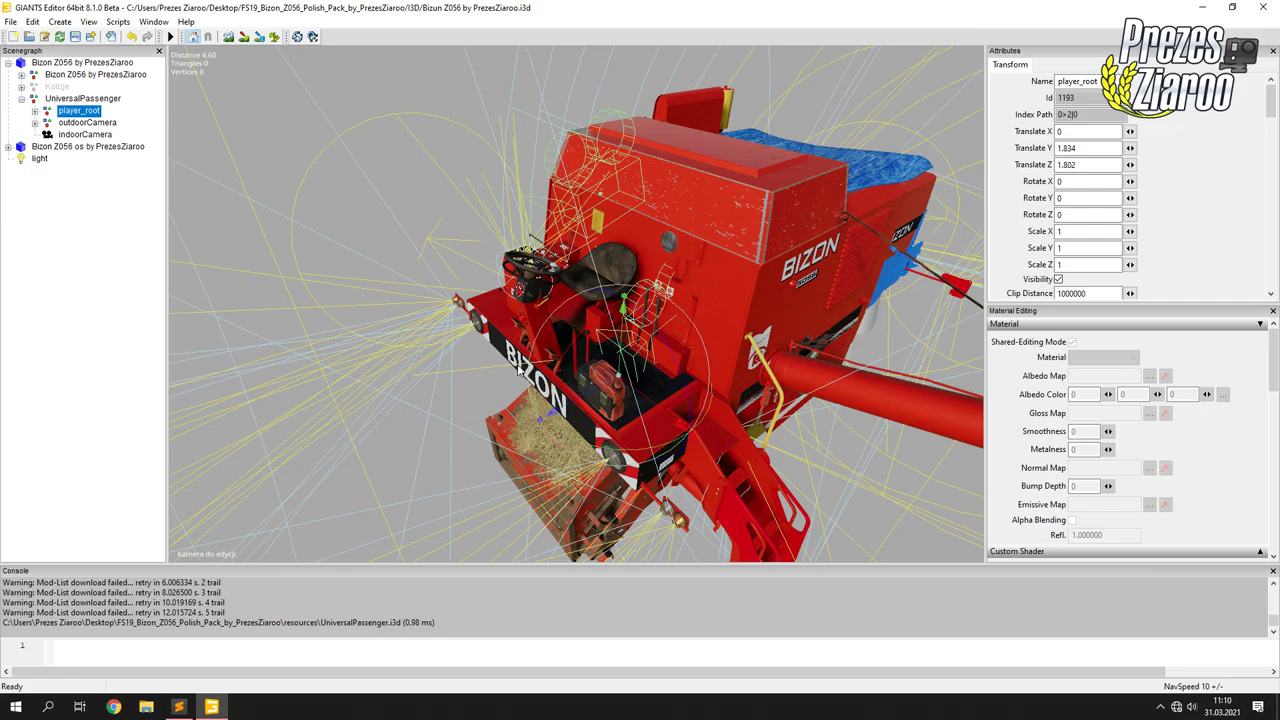
pyautogui.scroll(-5, 572, 305)
pyautogui.scroll(5, 572, 305)
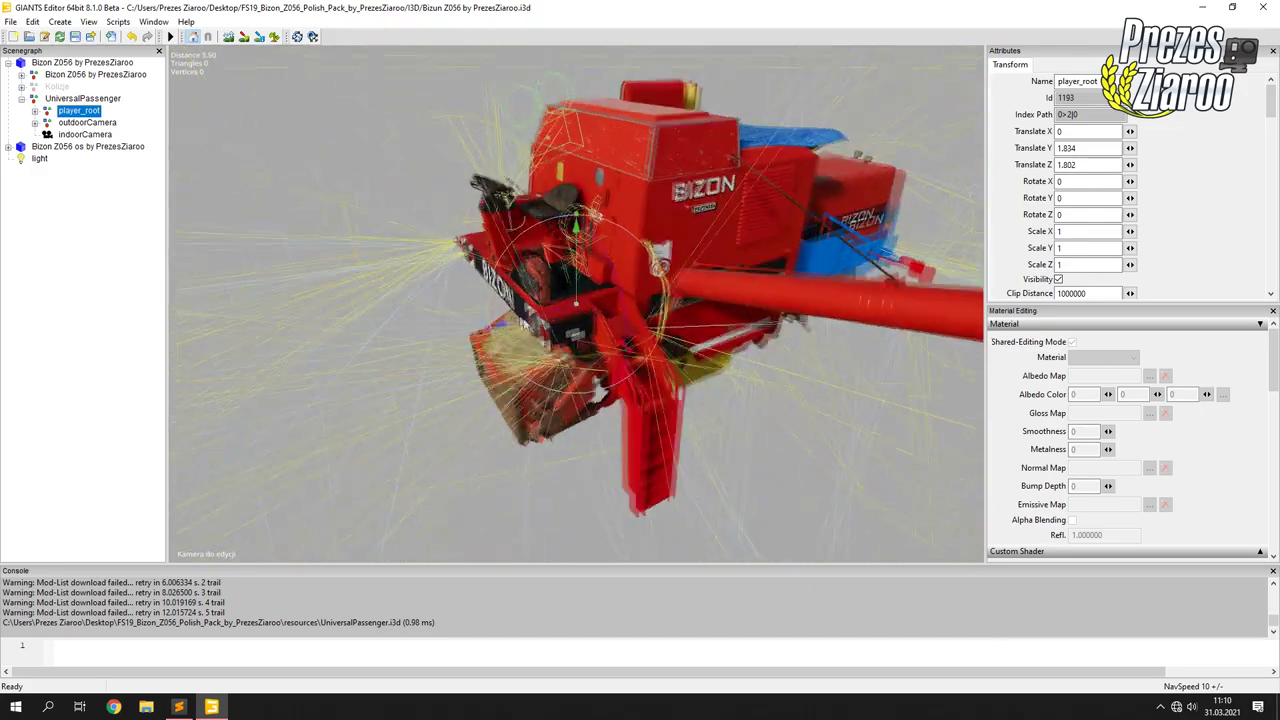
pyautogui.scroll(5, 576, 300)
pyautogui.scroll(-3, 576, 300)
pyautogui.moveTo(576, 226); pyautogui.dragTo(545, 58)
pyautogui.scroll(6, 553, 208)
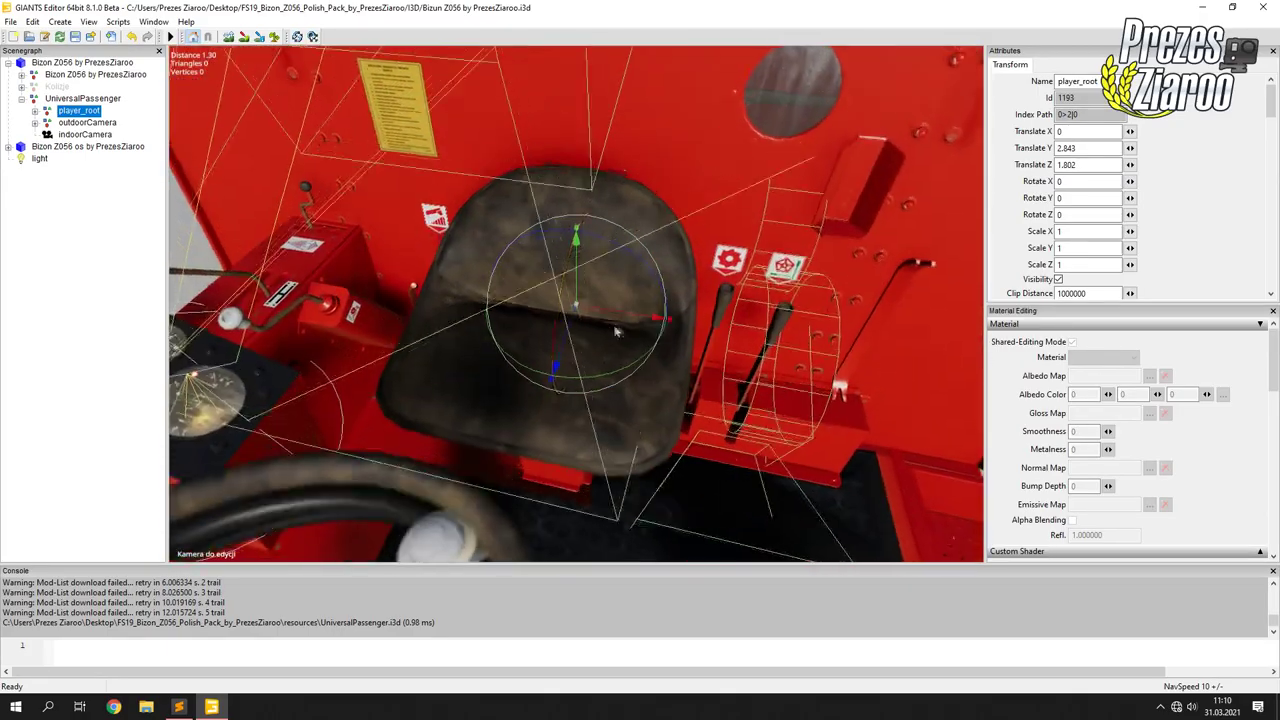
# Position player_root above the driver's seat cushion, moving it to about Z 2.186 and Y 3.219.
pyautogui.moveTo(617, 332); pyautogui.dragTo(458, 312, button='middle')
pyautogui.moveTo(458, 312); pyautogui.dragTo(369, 334)
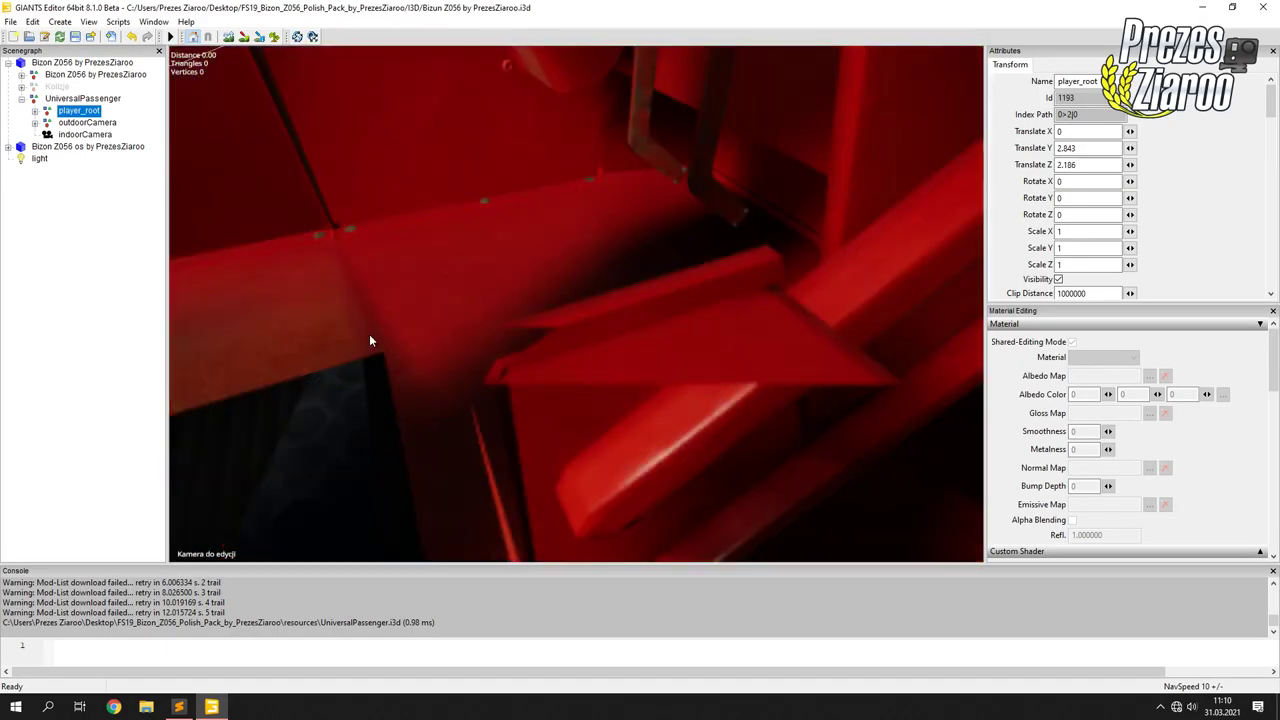
pyautogui.scroll(-5, 369, 340)
pyautogui.moveTo(369, 340); pyautogui.dragTo(590, 285, button='middle')
pyautogui.scroll(4, 590, 285)
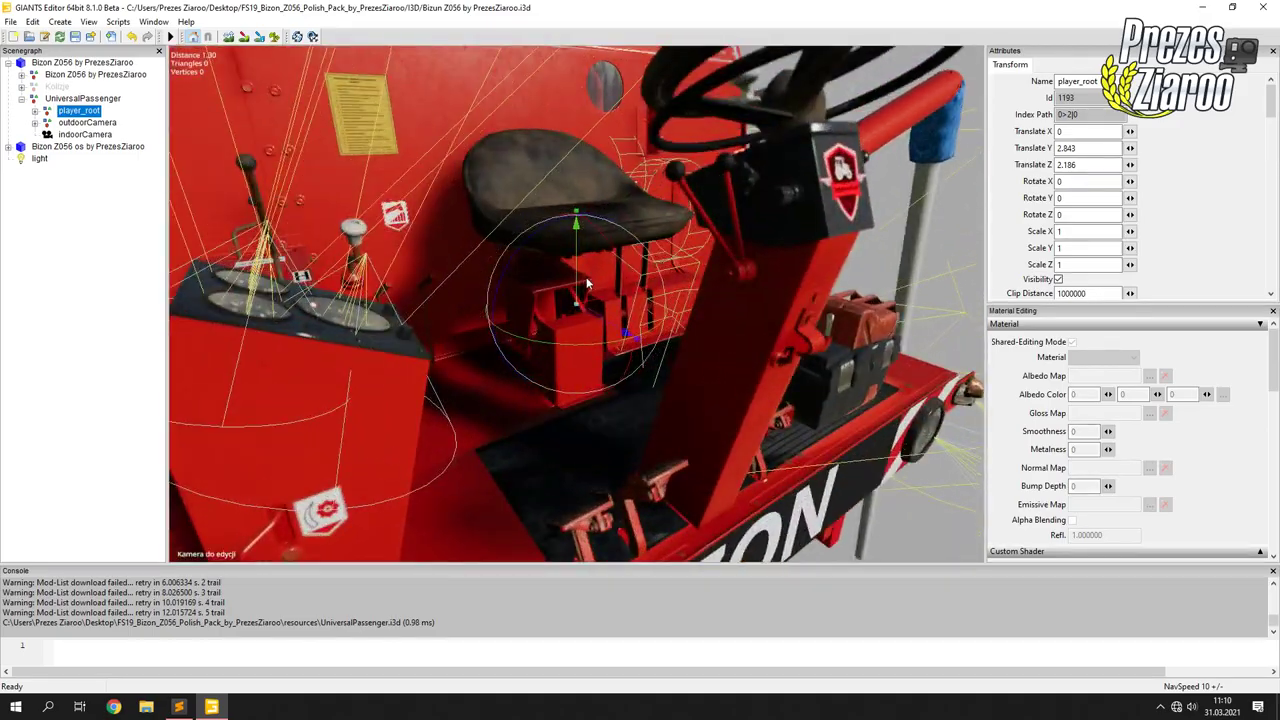
pyautogui.moveTo(578, 245); pyautogui.dragTo(630, 110)
pyautogui.scroll(4, 670, 234)
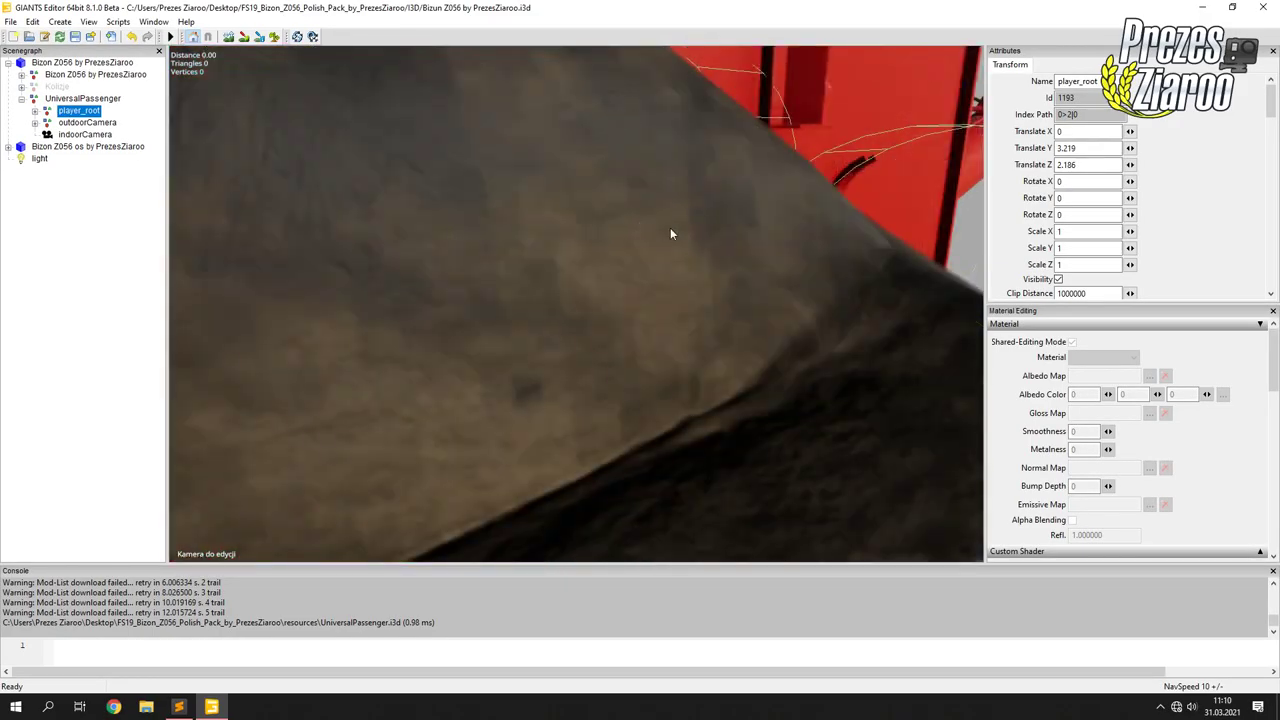
pyautogui.scroll(-4, 670, 234)
pyautogui.moveTo(670, 234); pyautogui.dragTo(549, 307, button='middle')
pyautogui.scroll(3, 600, 280)
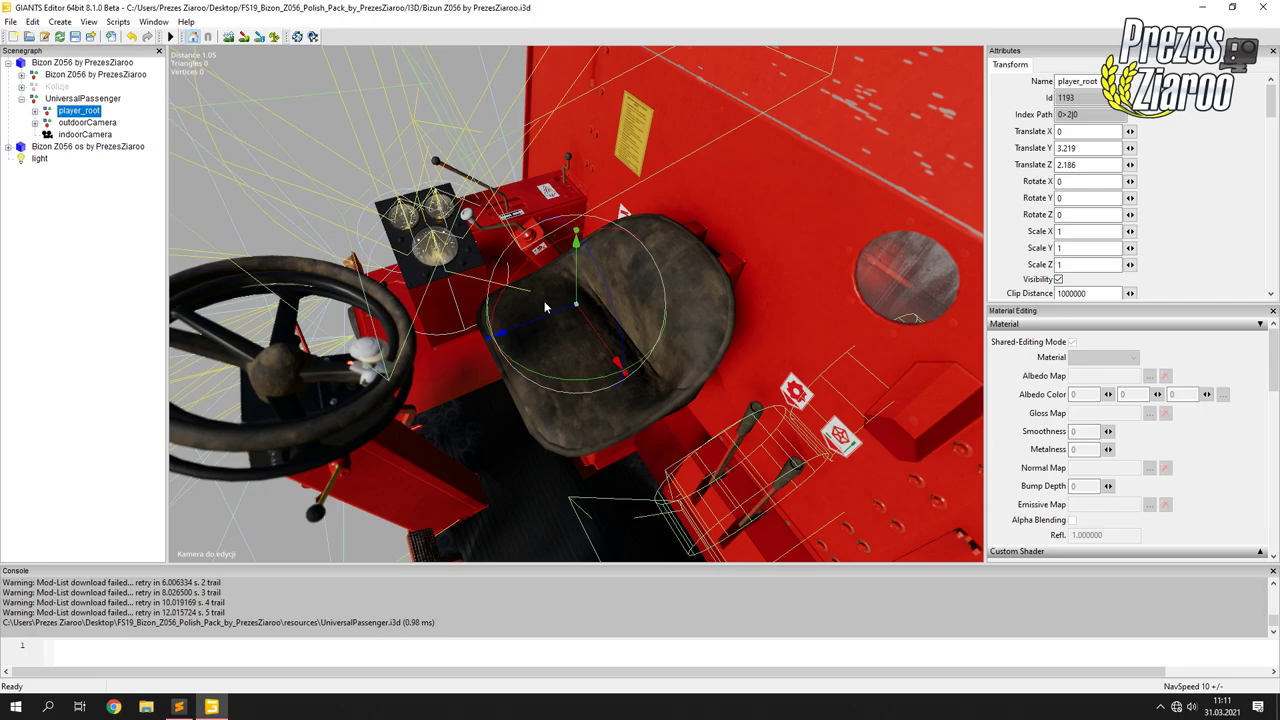
# Try rotating player_root about its X axis with the gizmo, and reset Rotate X to 0.
pyautogui.moveTo(561, 300); pyautogui.dragTo(512, 280, button='middle')
pyautogui.moveTo(558, 230)
pyautogui.mouseDown()
pyautogui.moveTo(590, 238)
pyautogui.moveTo(570, 234)
pyautogui.mouseUp()
pyautogui.doubleClick(1075, 181)
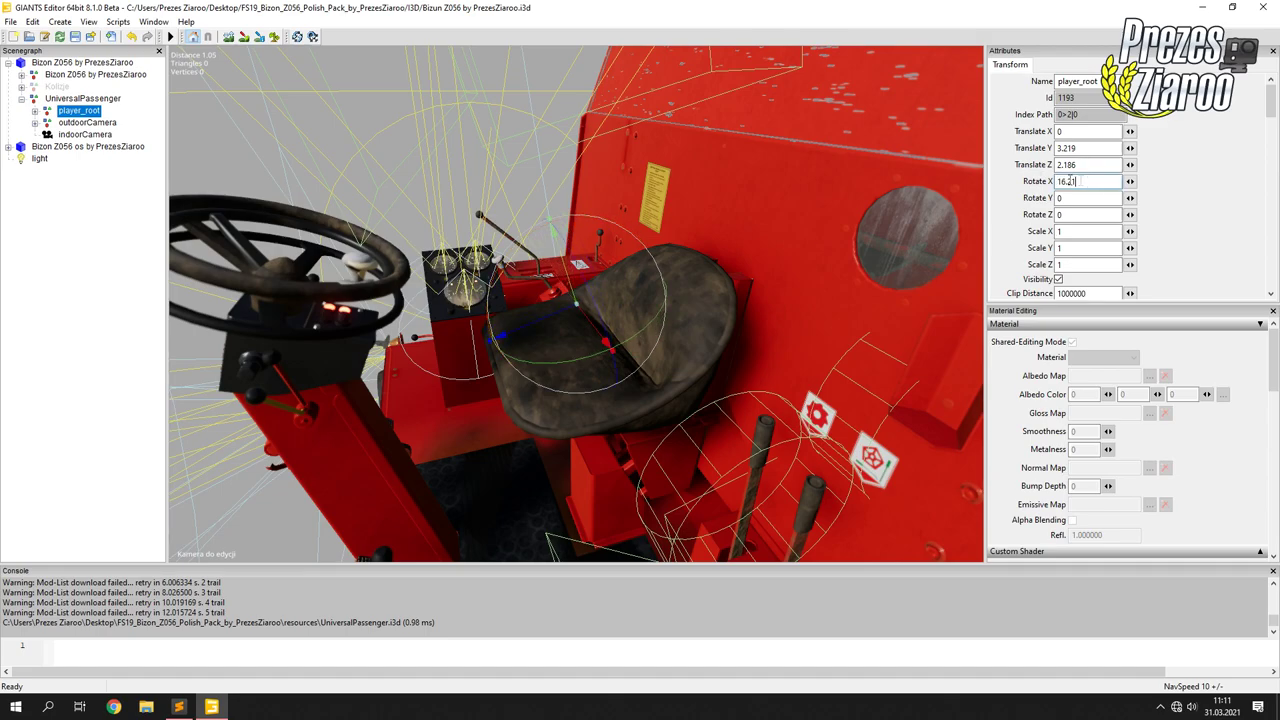
pyautogui.write('0')
pyautogui.press('Return')
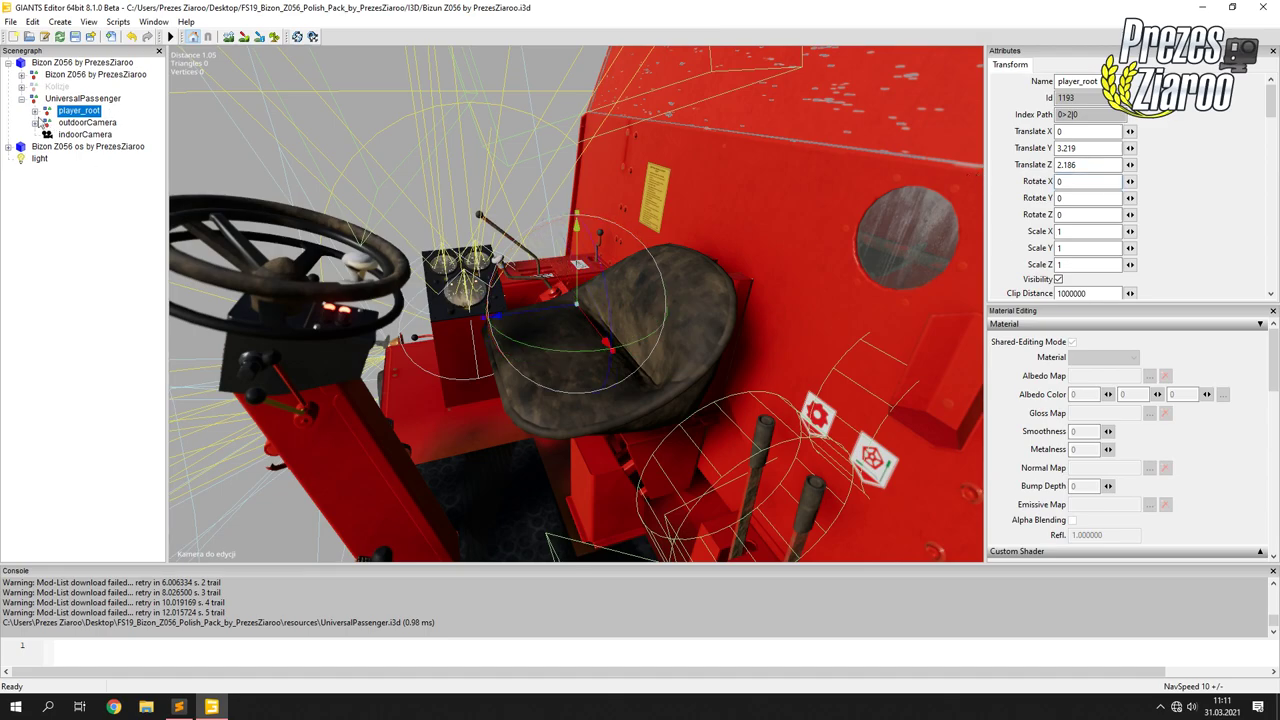
# Expand player_root and examine where its player_skin, foot and hand nodes lie relative to the driver's seat.
pyautogui.click(35, 111)
pyautogui.click(92, 122)
pyautogui.click(100, 134)
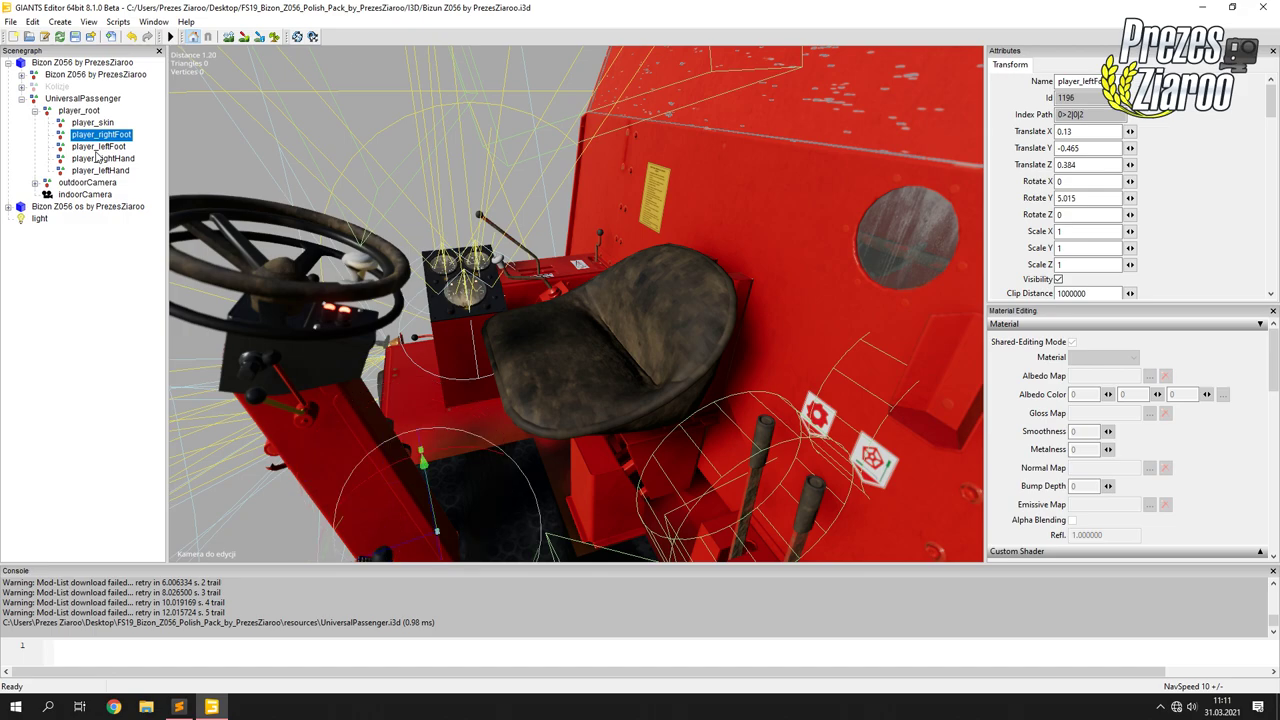
pyautogui.click(102, 158)
pyautogui.click(90, 171)
pyautogui.click(100, 134)
pyautogui.click(92, 122)
pyautogui.click(98, 146)
pyautogui.click(98, 171)
pyautogui.click(100, 134)
pyautogui.click(92, 122)
pyautogui.click(80, 110)
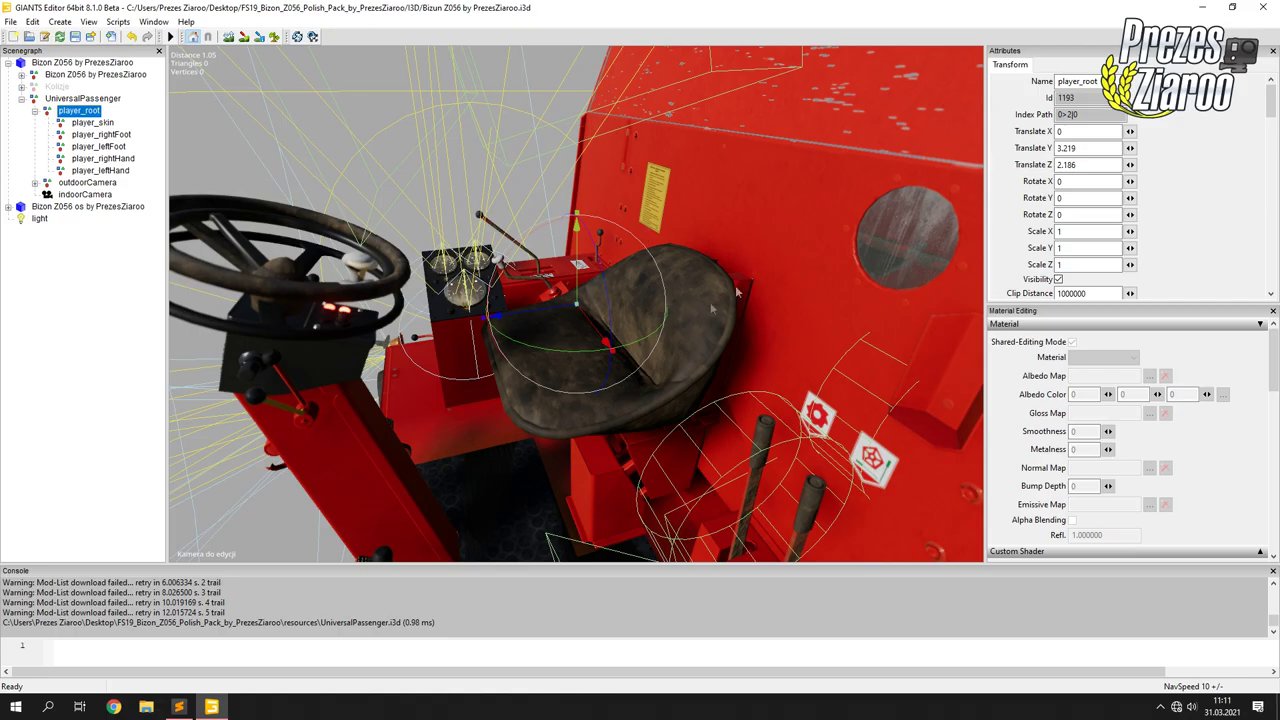
# Shift player_root forward from the seat's backrest to about Z 2.281.
pyautogui.moveTo(492, 240); pyautogui.dragTo(884, 226, button='middle')
pyautogui.moveTo(560, 287); pyautogui.dragTo(212, 244, button='middle')
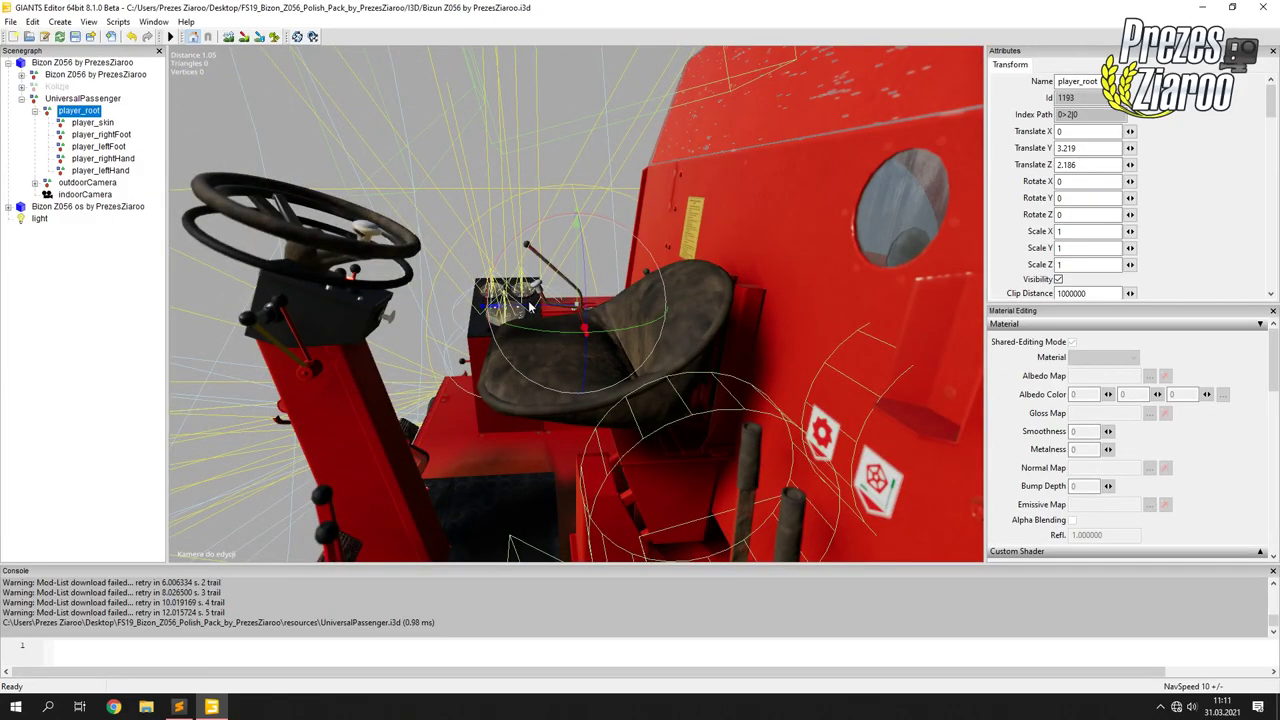
pyautogui.moveTo(515, 300); pyautogui.dragTo(508, 298)
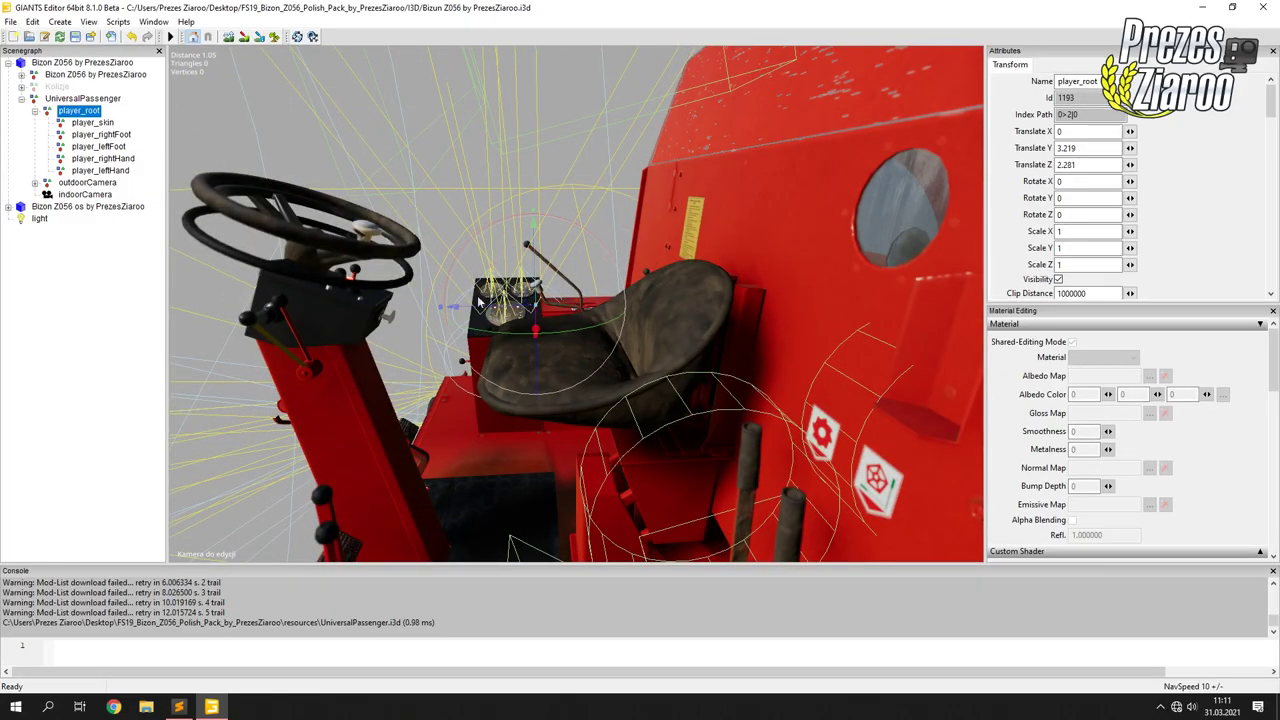
# Switch to PrezesZiaroo.xml in Sublime Text and place its window side by side with GIANTS Editor.
pyautogui.moveTo(508, 298); pyautogui.dragTo(507, 298, button='middle')
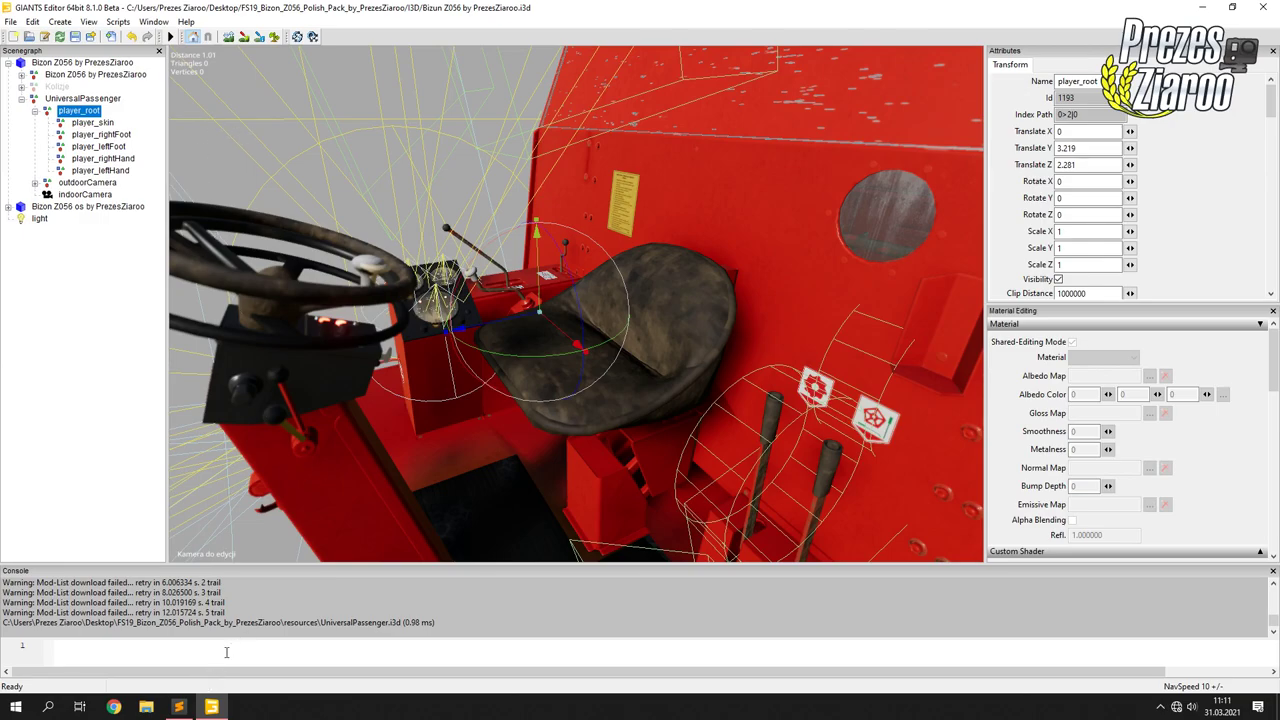
pyautogui.click(181, 709)
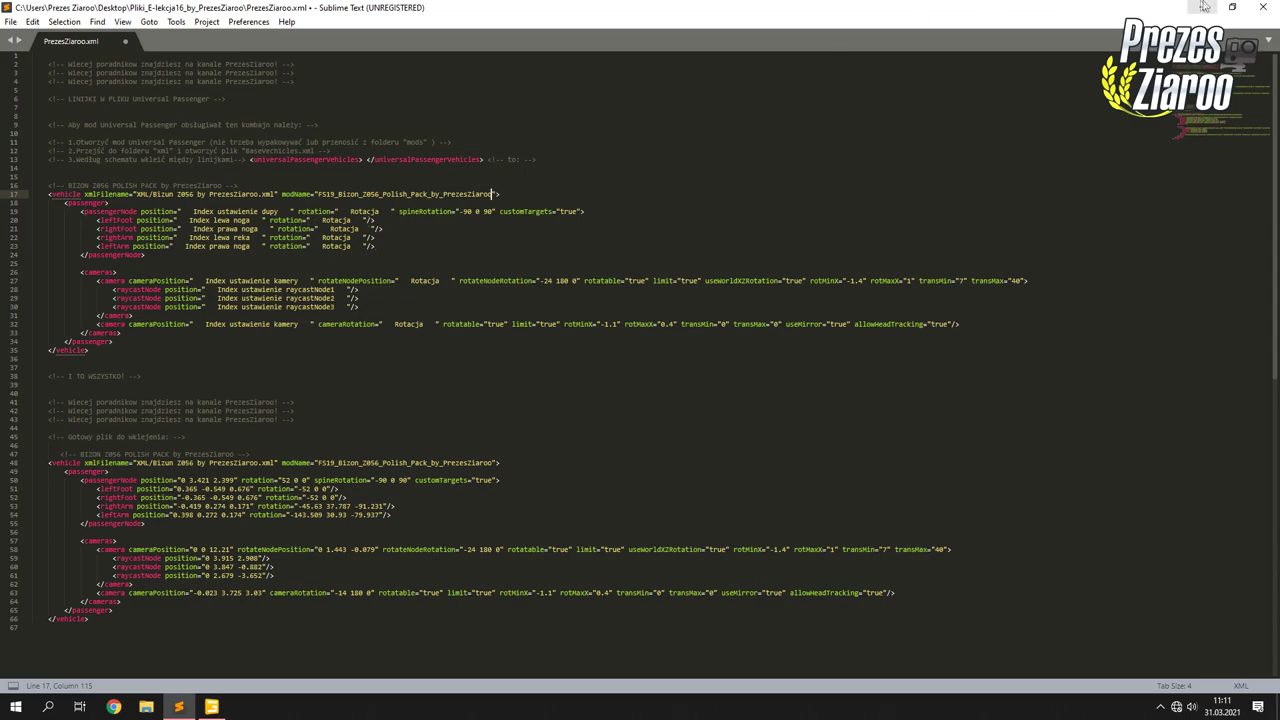
pyautogui.click(1232, 7)
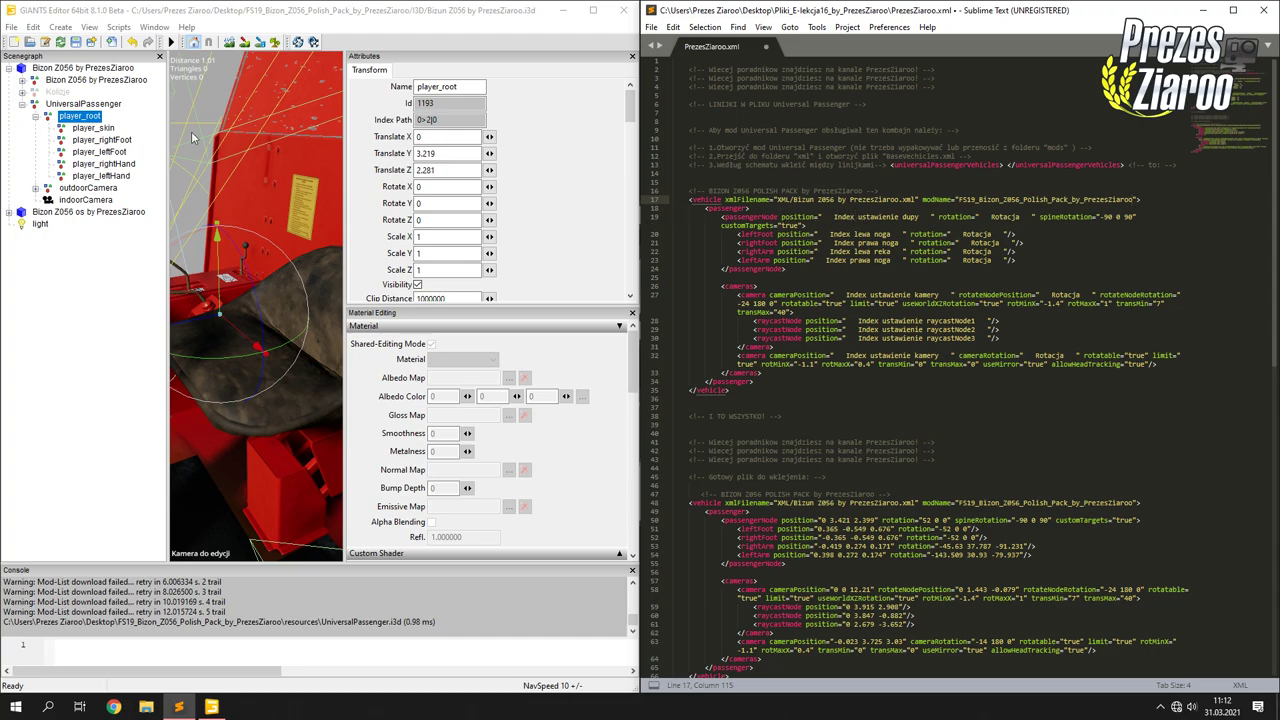
pyautogui.press('Tab')
pyautogui.press('Tab')
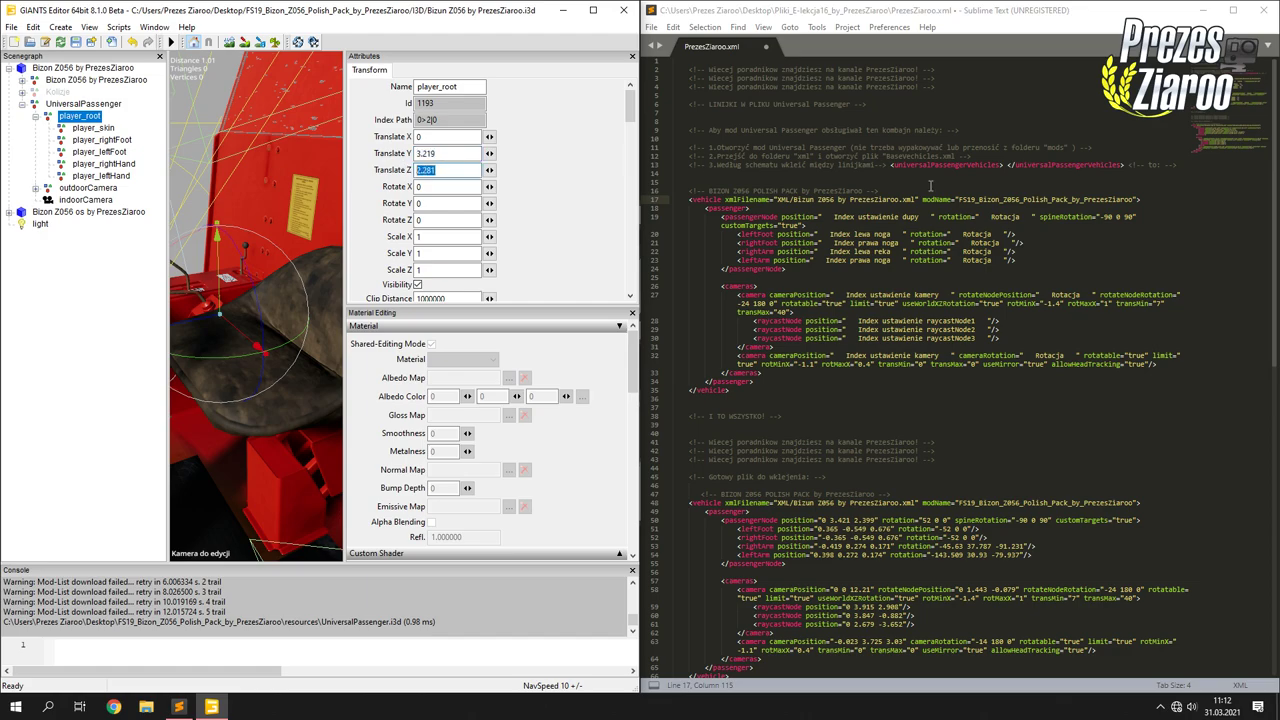
# Replace the passengerNode position placeholder in the XML with player_root's translation values, 0 3.219 2.281.
pyautogui.moveTo(822, 216); pyautogui.dragTo(927, 216)
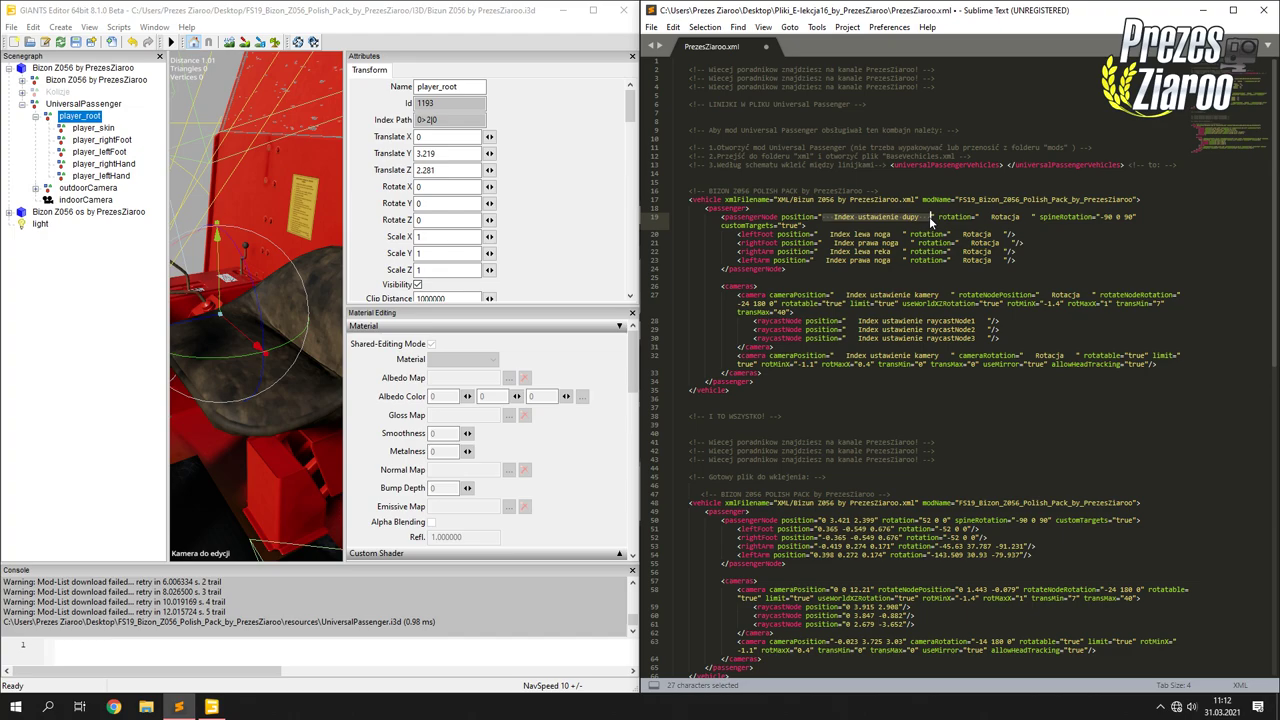
pyautogui.write('0')
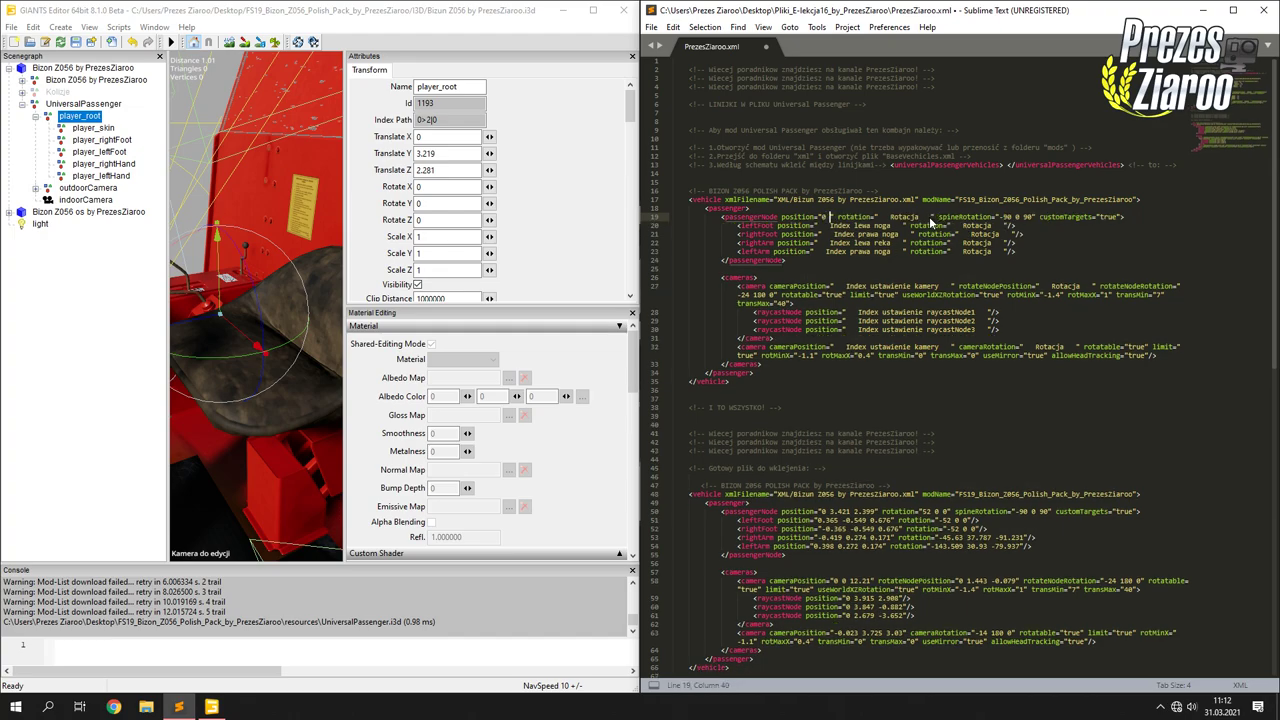
pyautogui.doubleClick(437, 137)
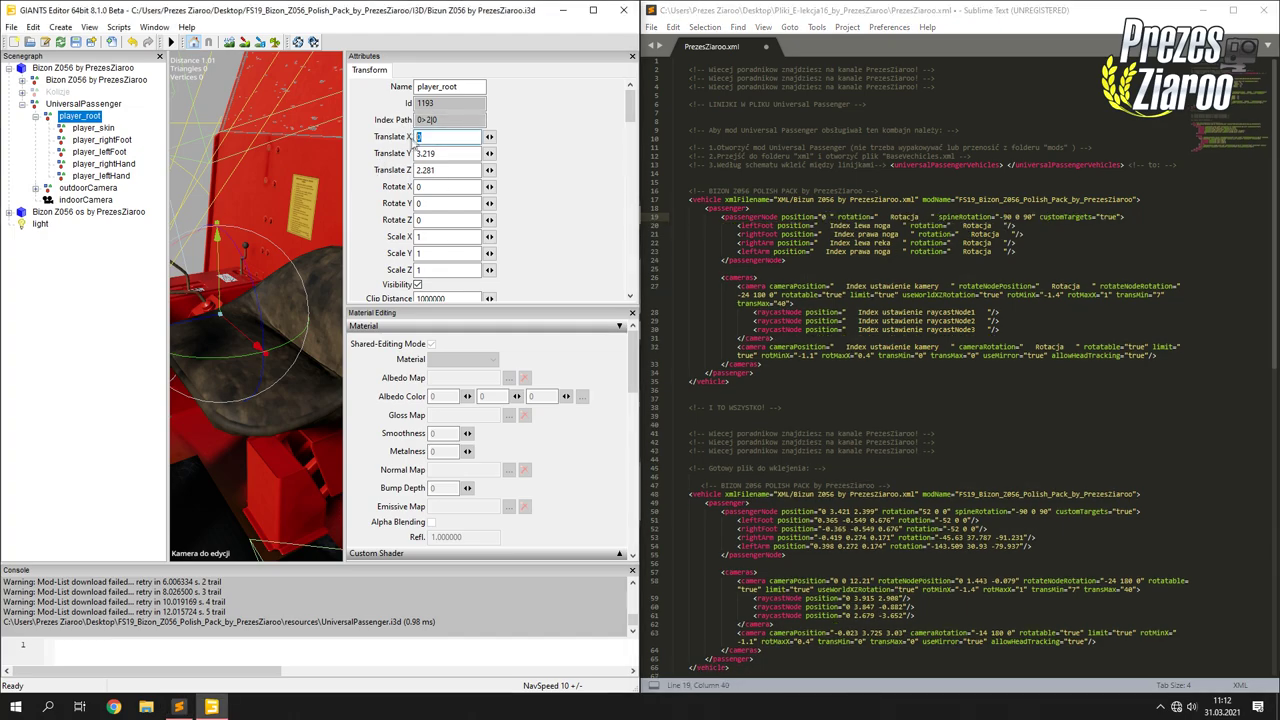
pyautogui.doubleClick(438, 152)
pyautogui.hotkey('ctrl', 'c')
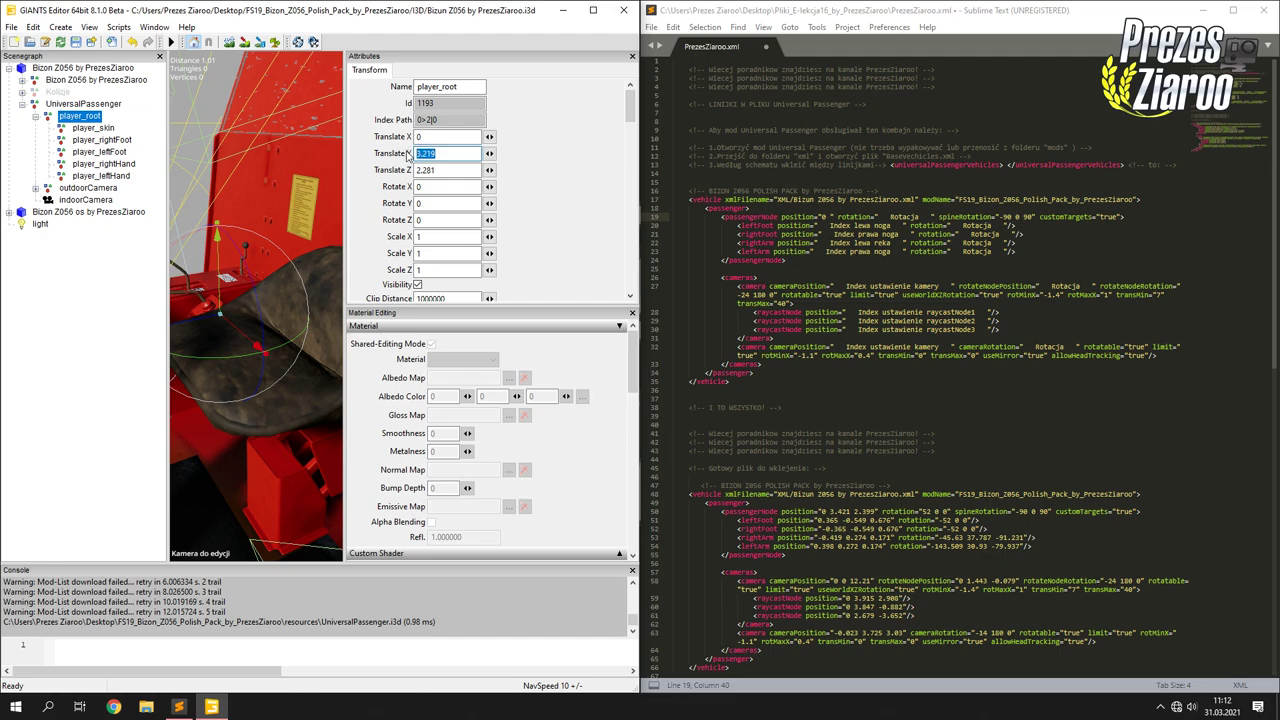
pyautogui.click(829, 216)
pyautogui.hotkey('ctrl', 'v')
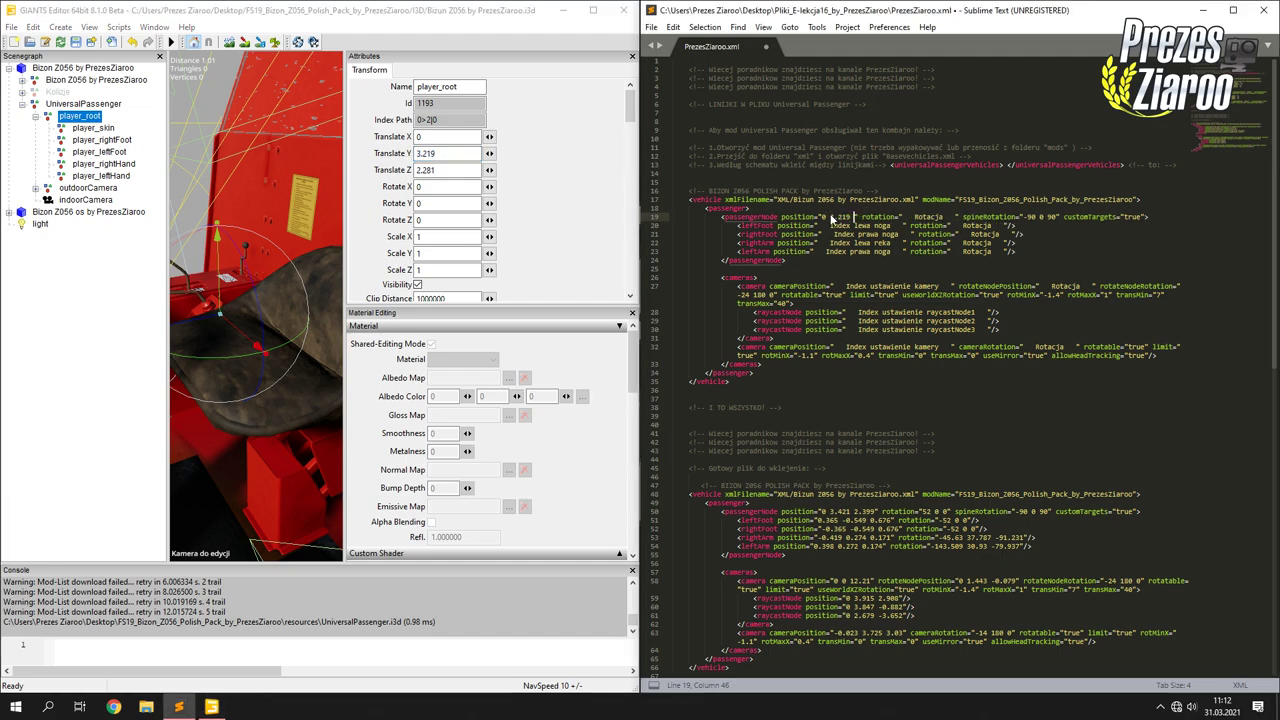
pyautogui.doubleClick(440, 170)
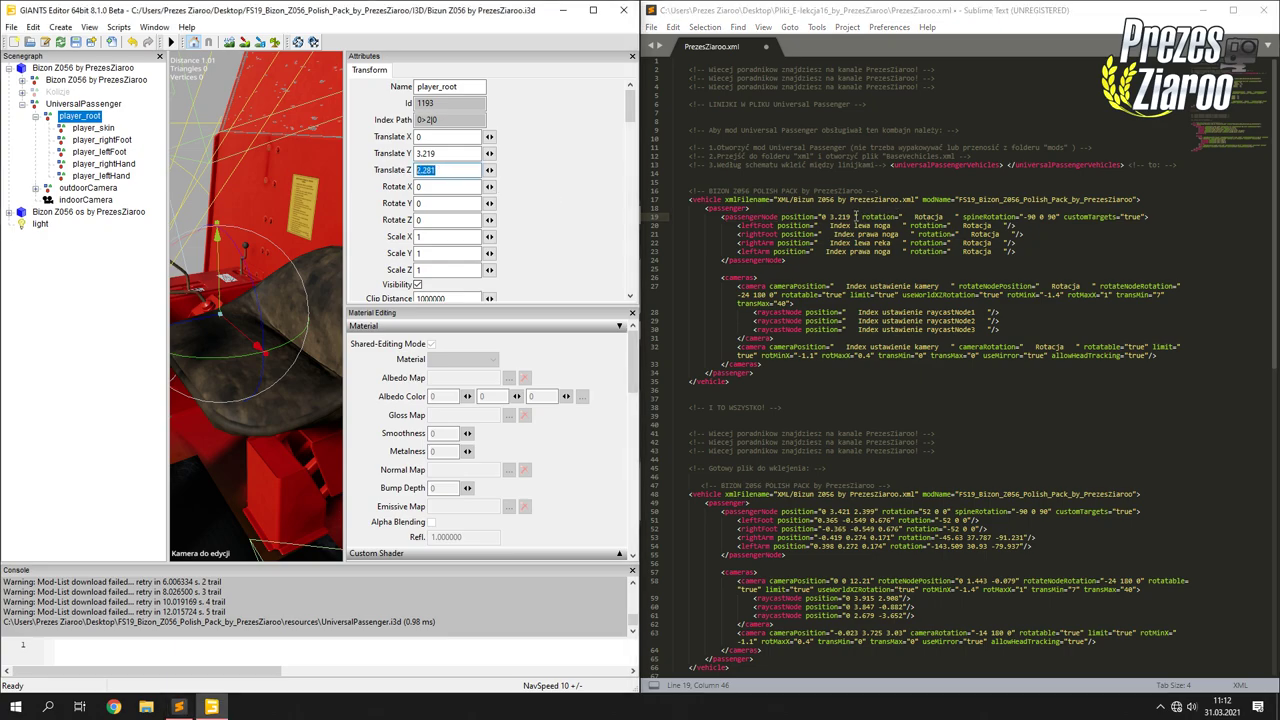
pyautogui.hotkey('ctrl', 'c')
pyautogui.click(855, 216)
pyautogui.hotkey('ctrl', 'v')
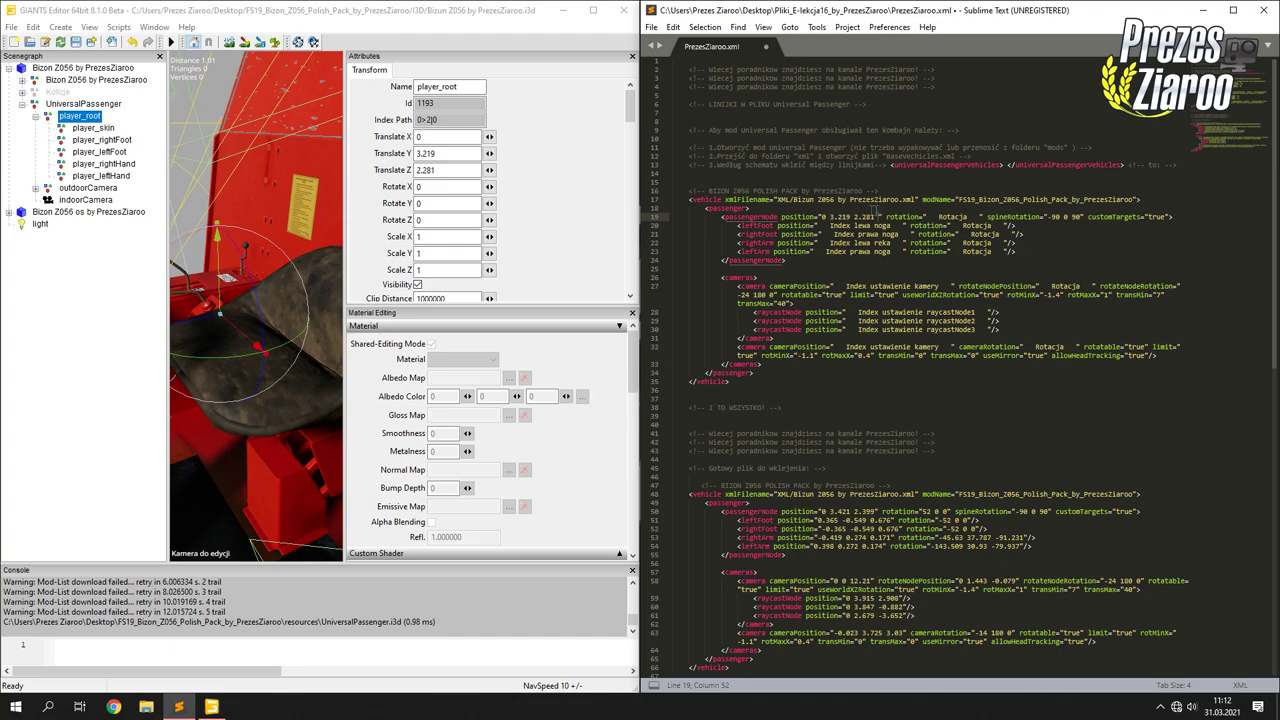
pyautogui.press('BackSpace')
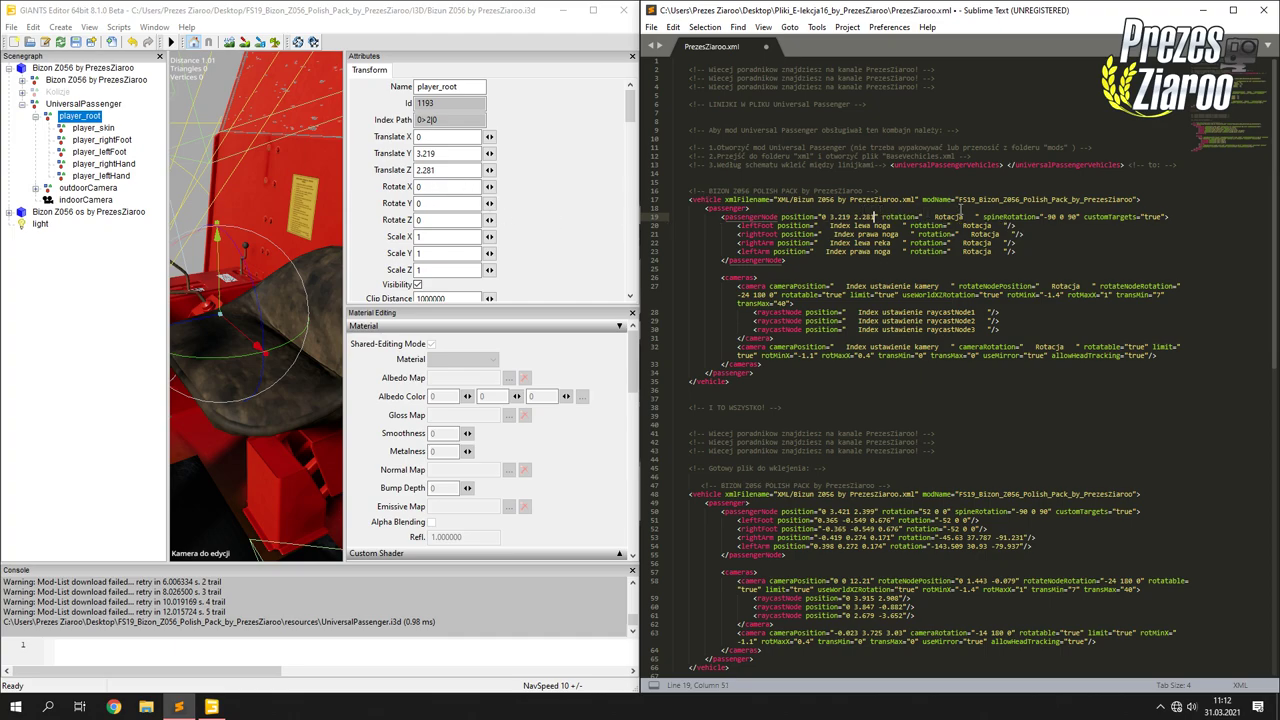
# Replace the passengerNode rotation placeholder in the XML with 0 0 0.
pyautogui.moveTo(977, 216); pyautogui.dragTo(926, 216)
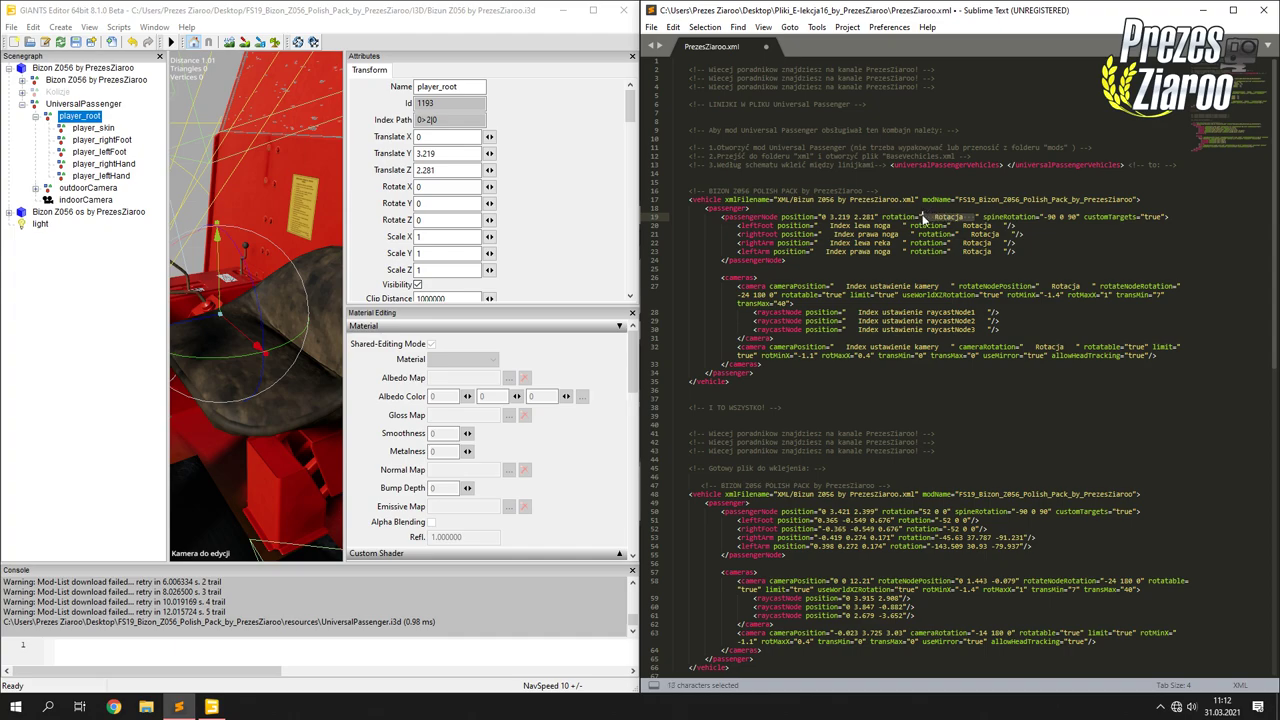
pyautogui.write('0 0 0')
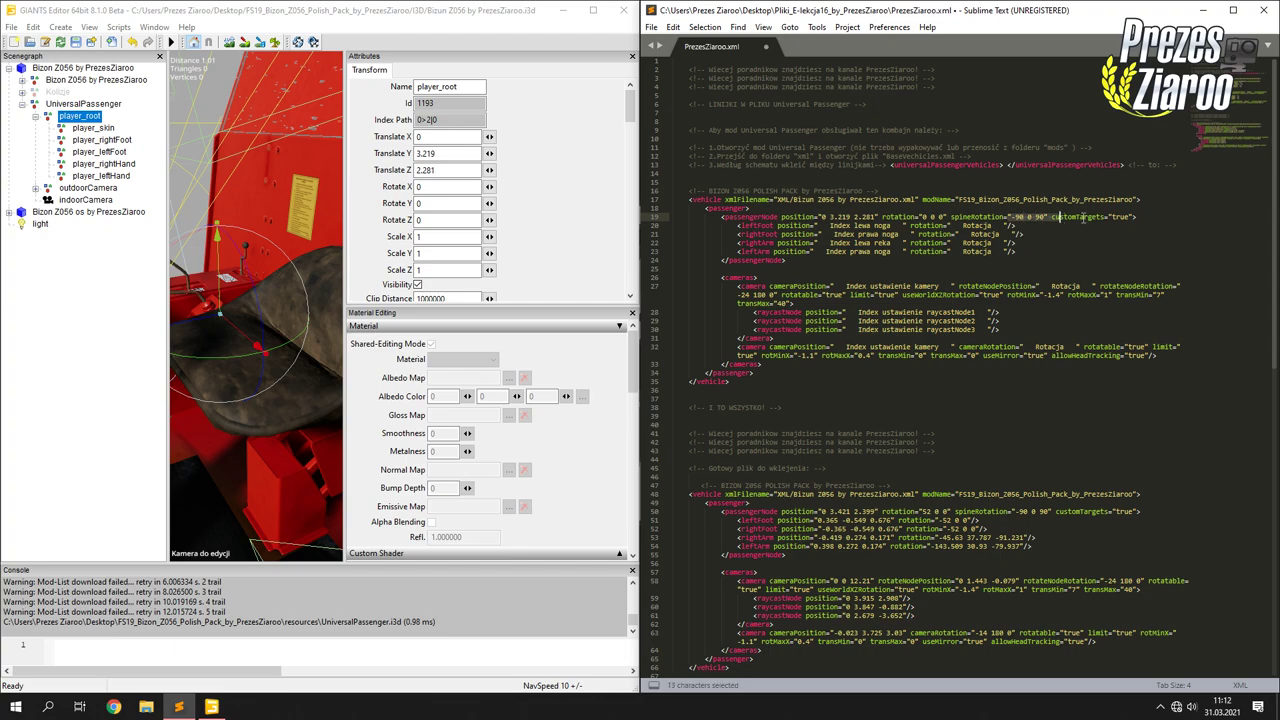
pyautogui.moveTo(1026, 216); pyautogui.dragTo(1011, 216)
pyautogui.click(1008, 217)
pyautogui.click(1043, 218)
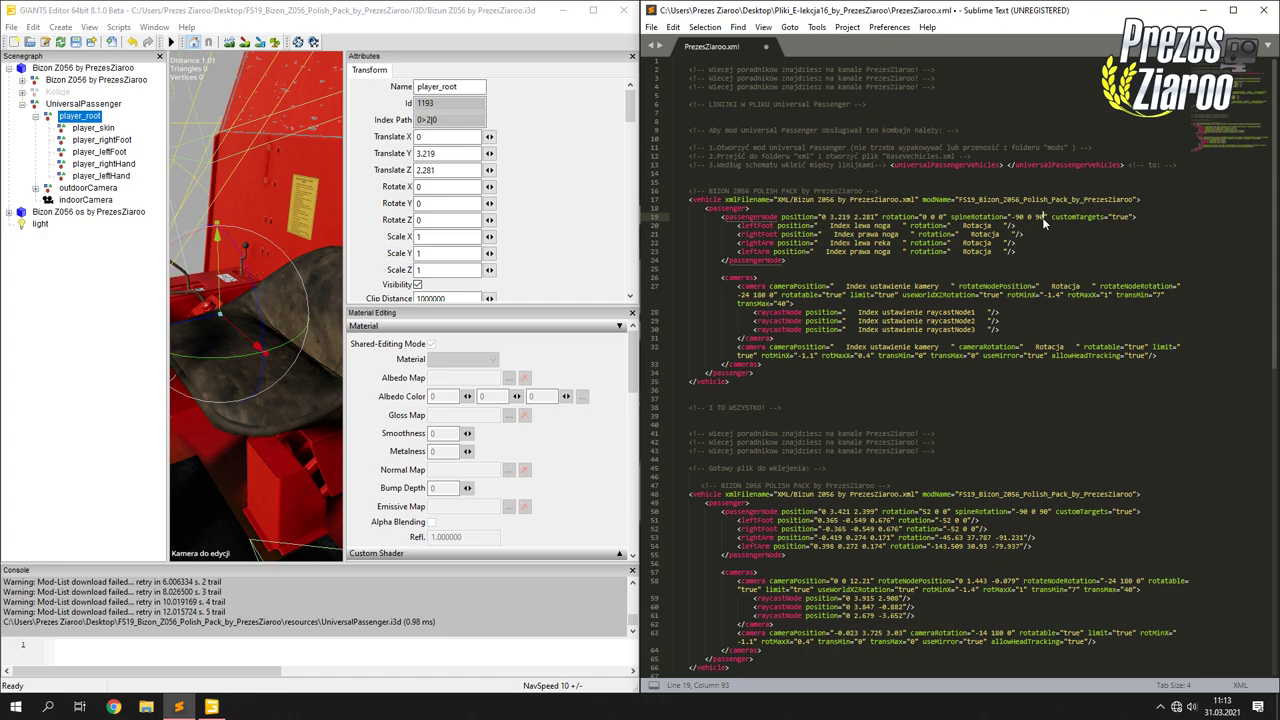
pyautogui.moveTo(1017, 217); pyautogui.dragTo(1052, 217)
pyautogui.click(1054, 217)
# Frame player_leftFoot and player_rightFoot in the viewport to examine where they lie relative to the pedals and cab floor.
pyautogui.click(96, 152)
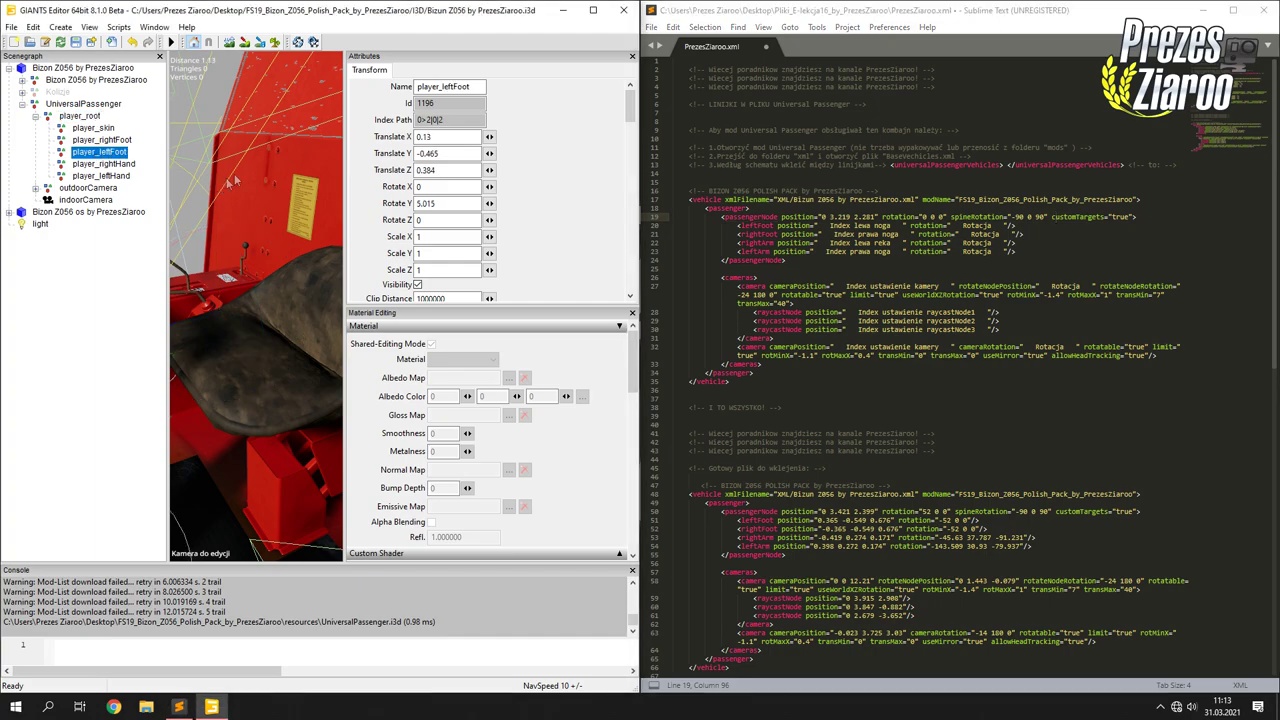
pyautogui.press('f')
pyautogui.scroll(10, 270, 208)
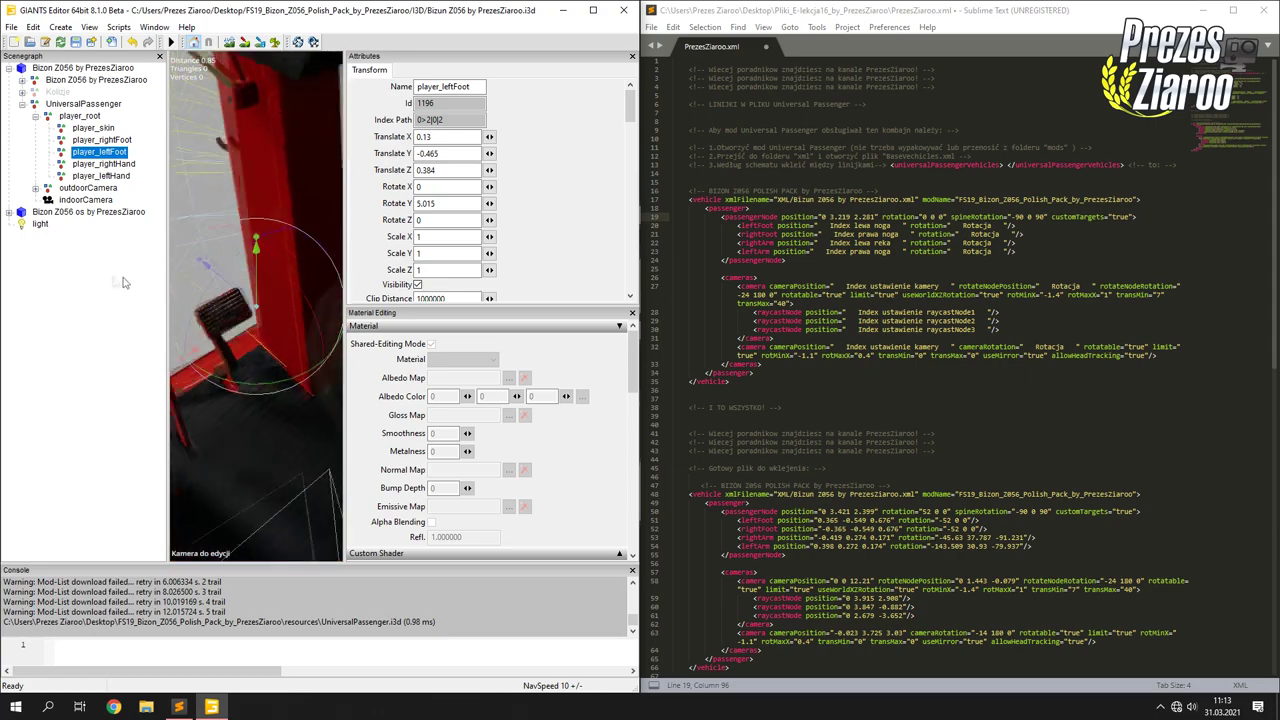
pyautogui.click(100, 140)
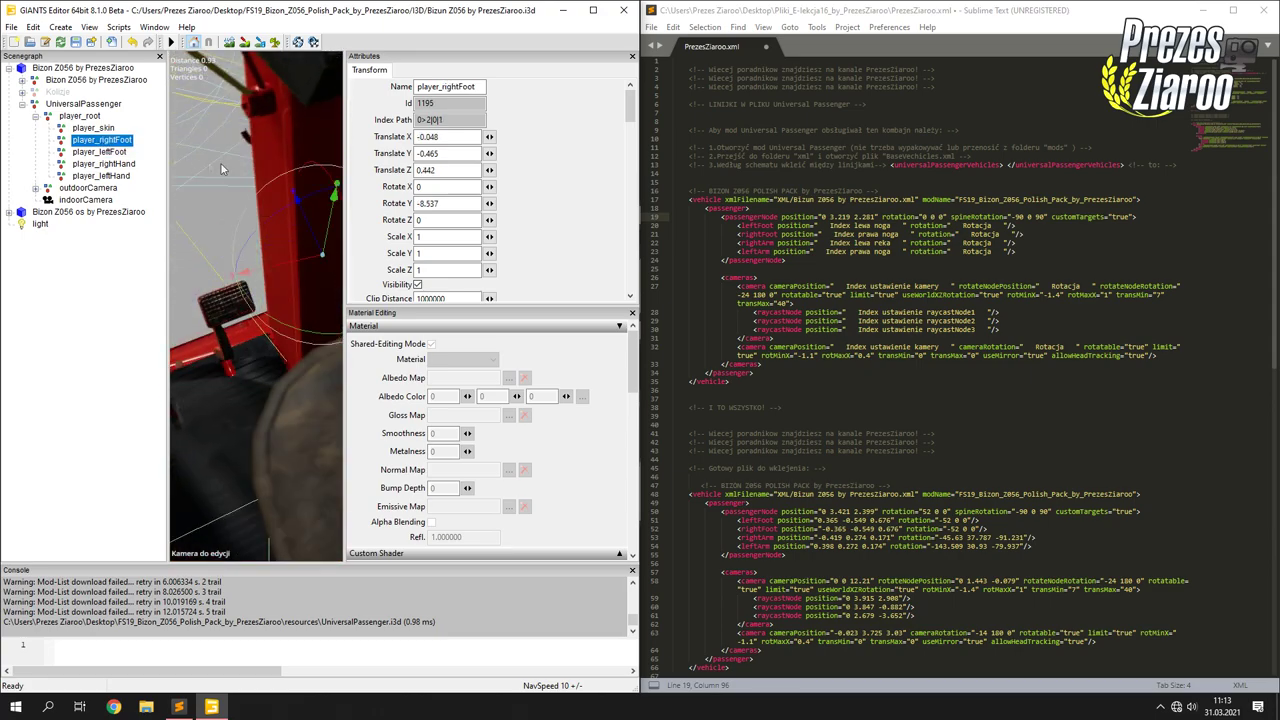
pyautogui.press('f')
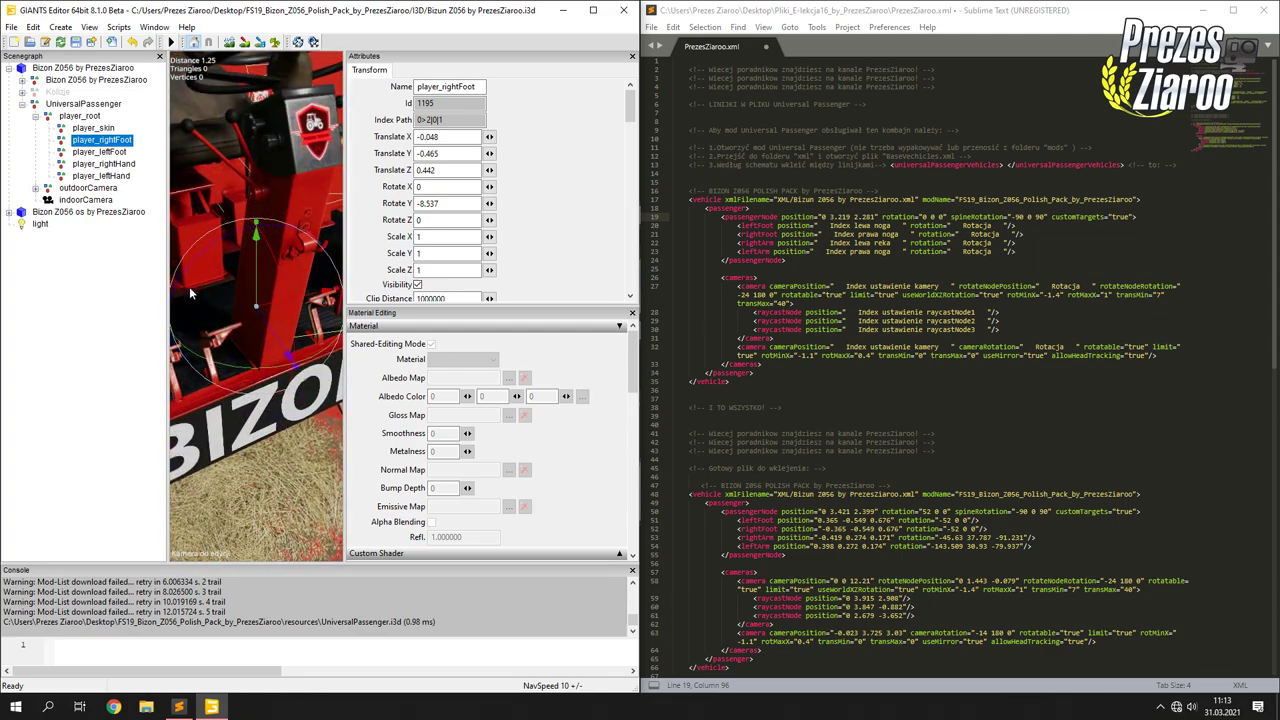
# Position player_leftFoot down on the platform floor, moving it to about X 0.144, Y -0.687 and Z 0.154.
pyautogui.click(98, 152)
pyautogui.press('f')
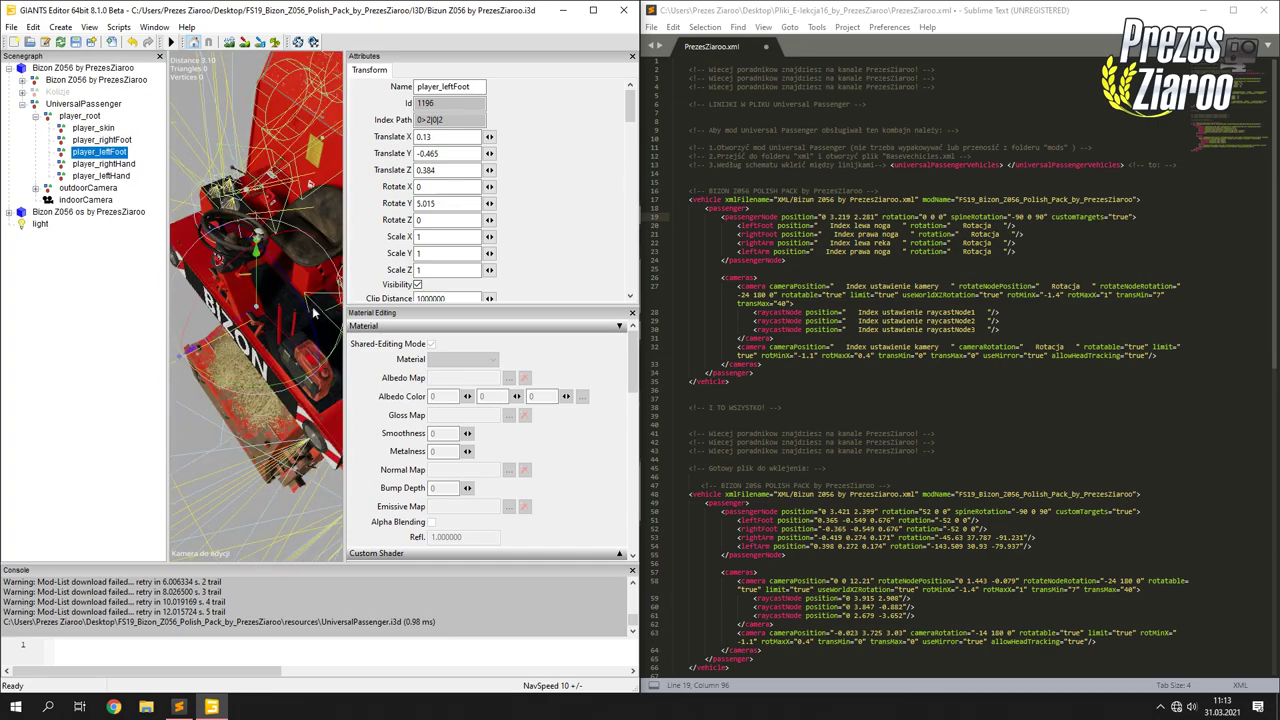
pyautogui.moveTo(256, 245); pyautogui.dragTo(310, 240)
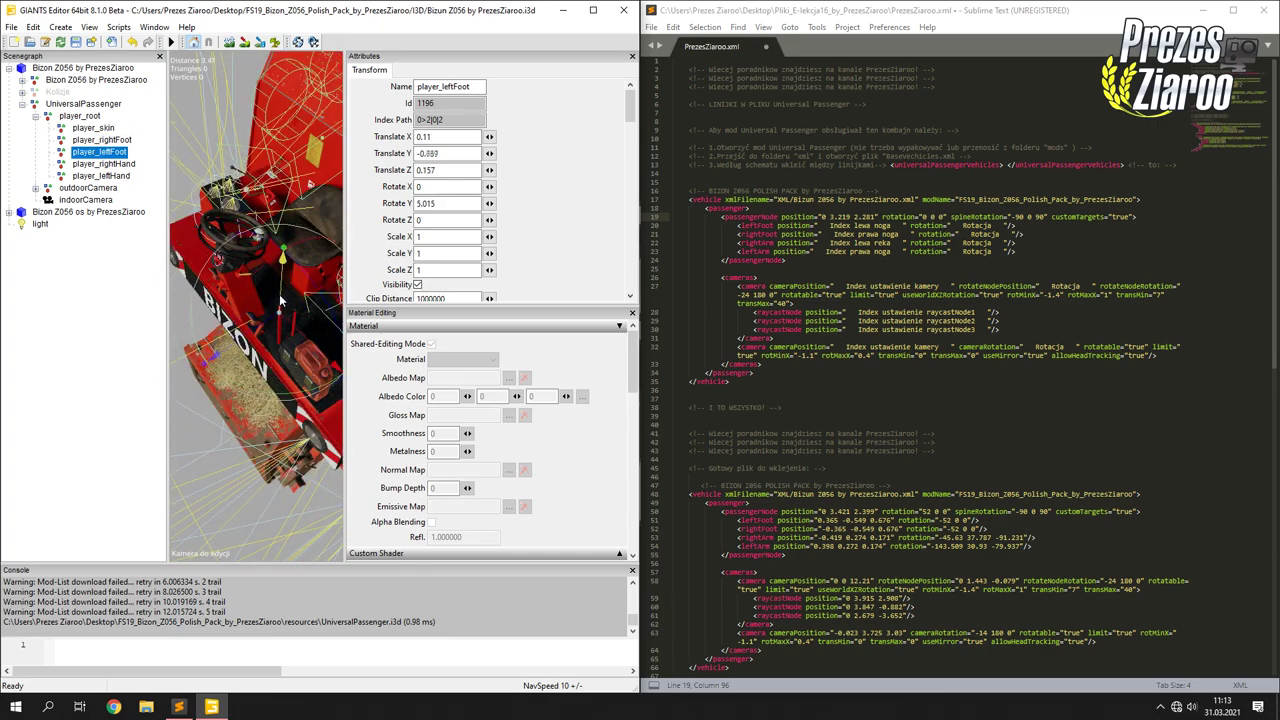
pyautogui.press('f')
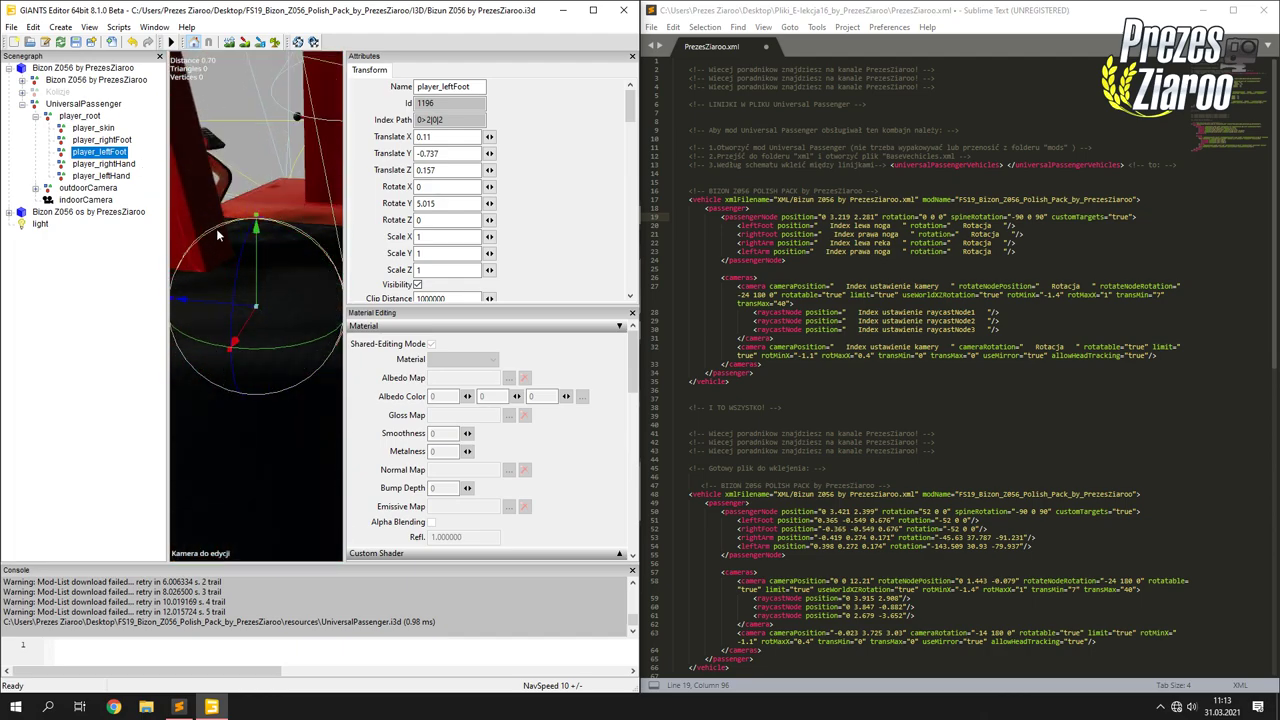
pyautogui.moveTo(258, 264); pyautogui.dragTo(260, 224)
pyautogui.moveTo(260, 224); pyautogui.dragTo(184, 297, button='middle')
pyautogui.moveTo(217, 294); pyautogui.dragTo(191, 289)
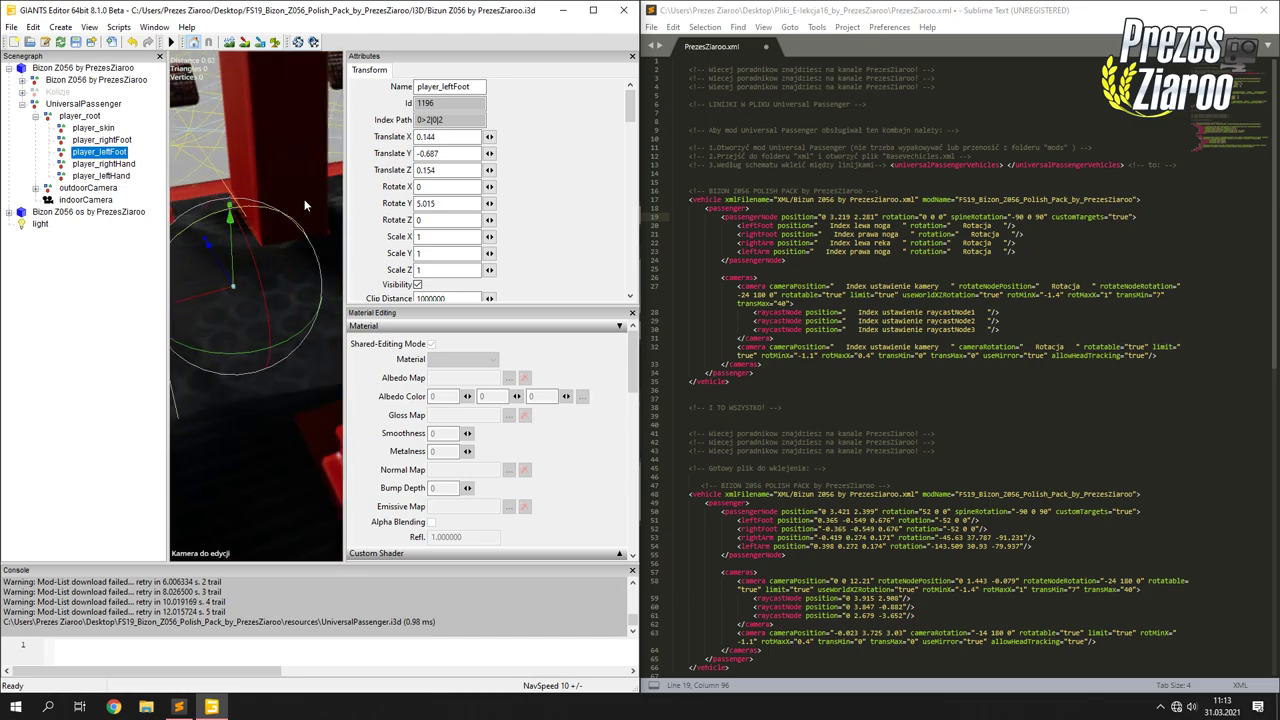
# Replace the leftFoot position placeholder in the XML with player_leftFoot's translation values, 0.144 -0.687 0.154.
pyautogui.moveTo(443, 138); pyautogui.dragTo(411, 137)
pyautogui.moveTo(818, 226); pyautogui.dragTo(903, 226)
pyautogui.hotkey('ctrl', 'v')
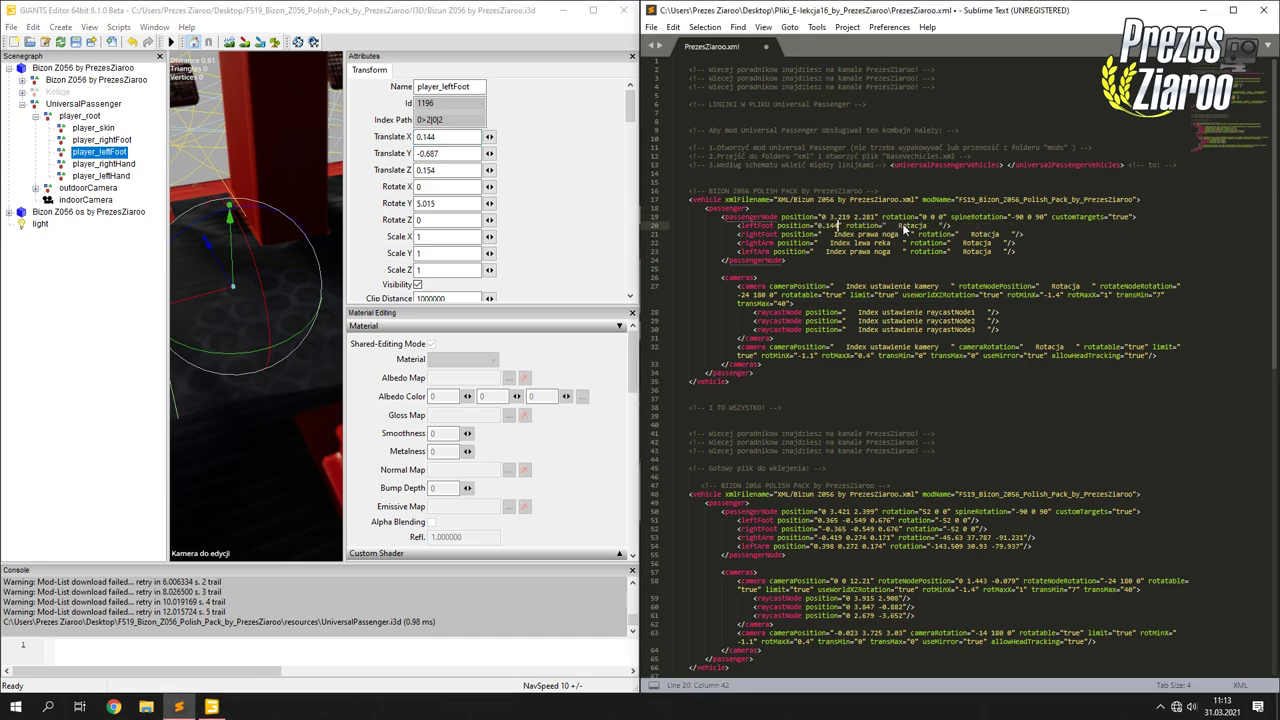
pyautogui.moveTo(455, 153); pyautogui.dragTo(409, 152)
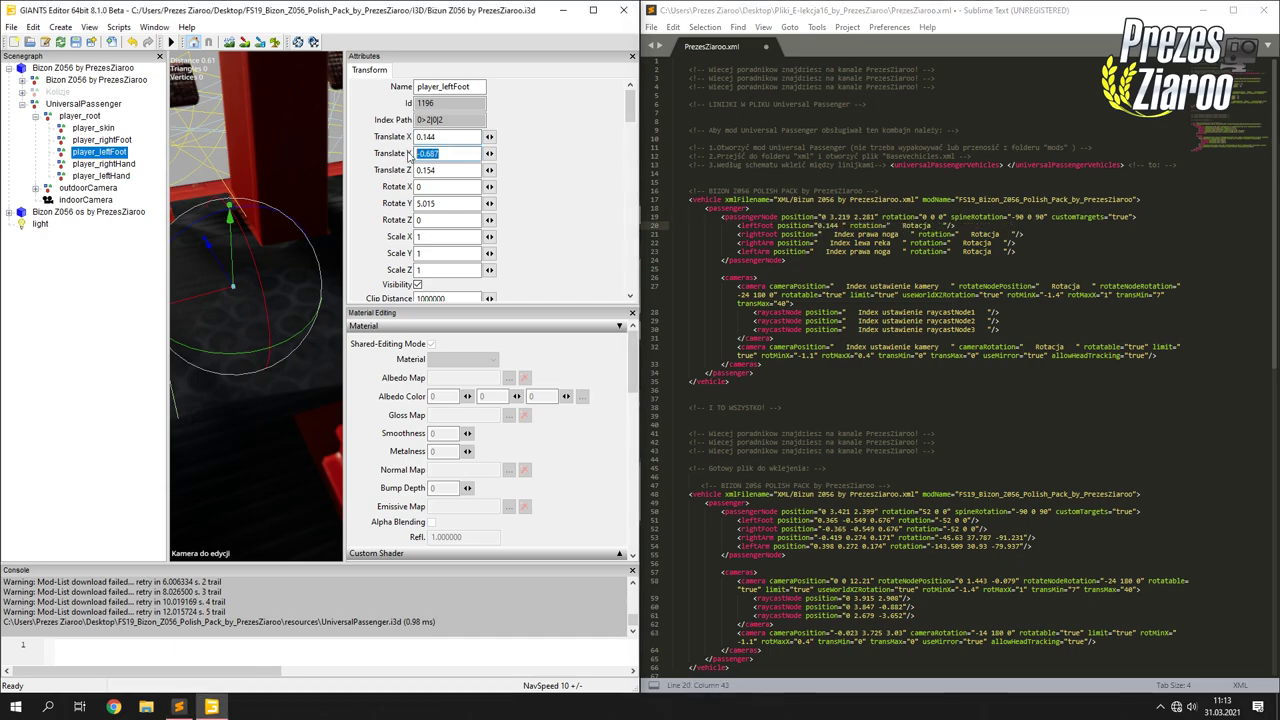
pyautogui.click(838, 224)
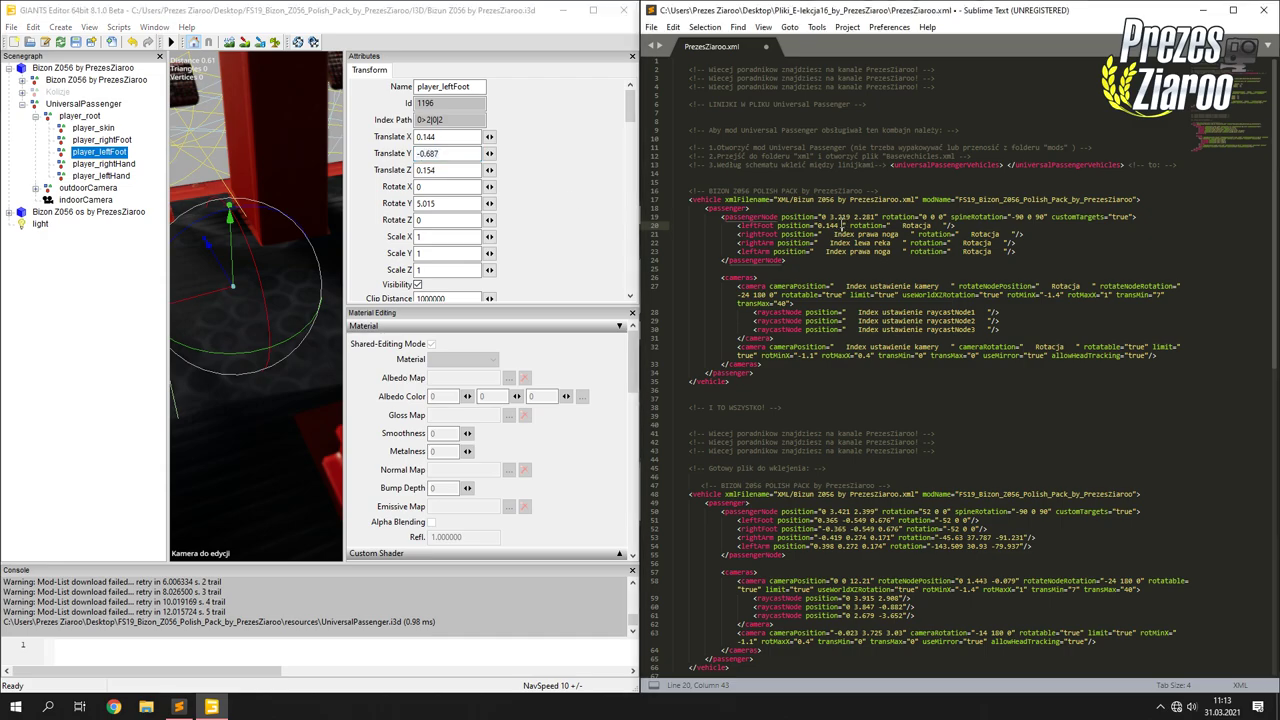
pyautogui.write('-0.687')
pyautogui.moveTo(441, 169); pyautogui.dragTo(398, 173)
pyautogui.hotkey('ctrl', 'c')
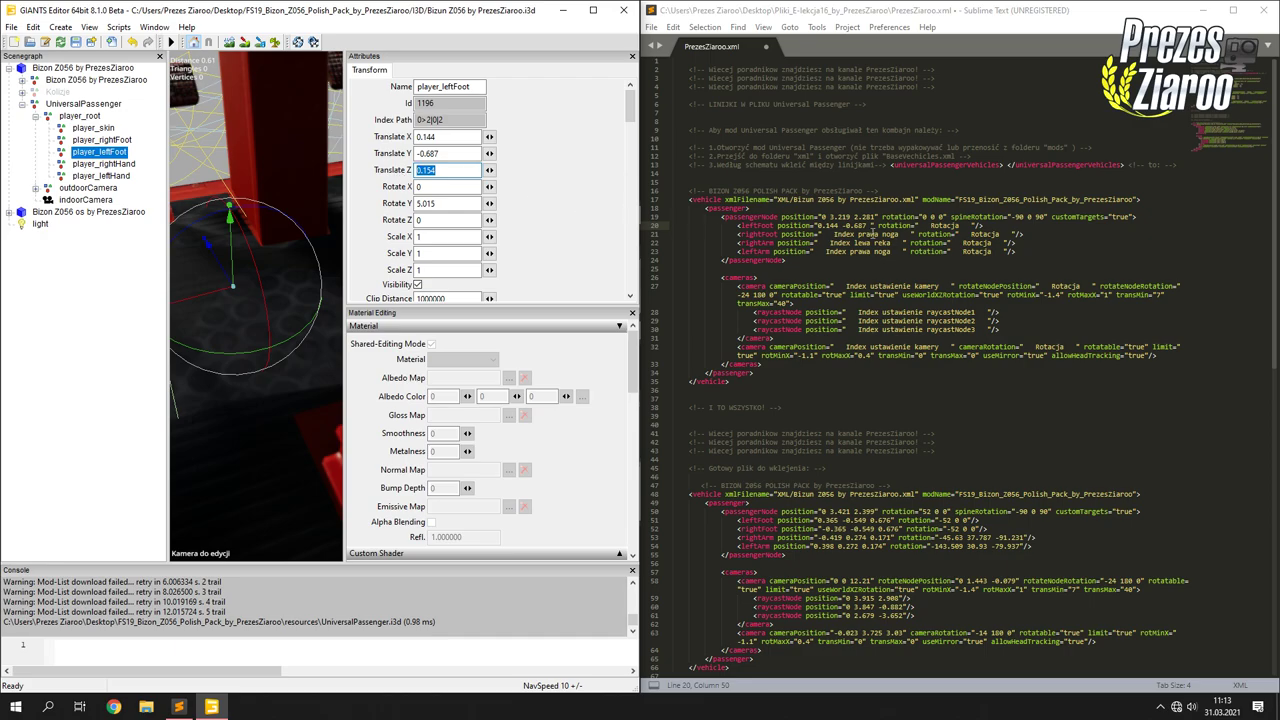
pyautogui.click(870, 224)
pyautogui.hotkey('ctrl', 'v')
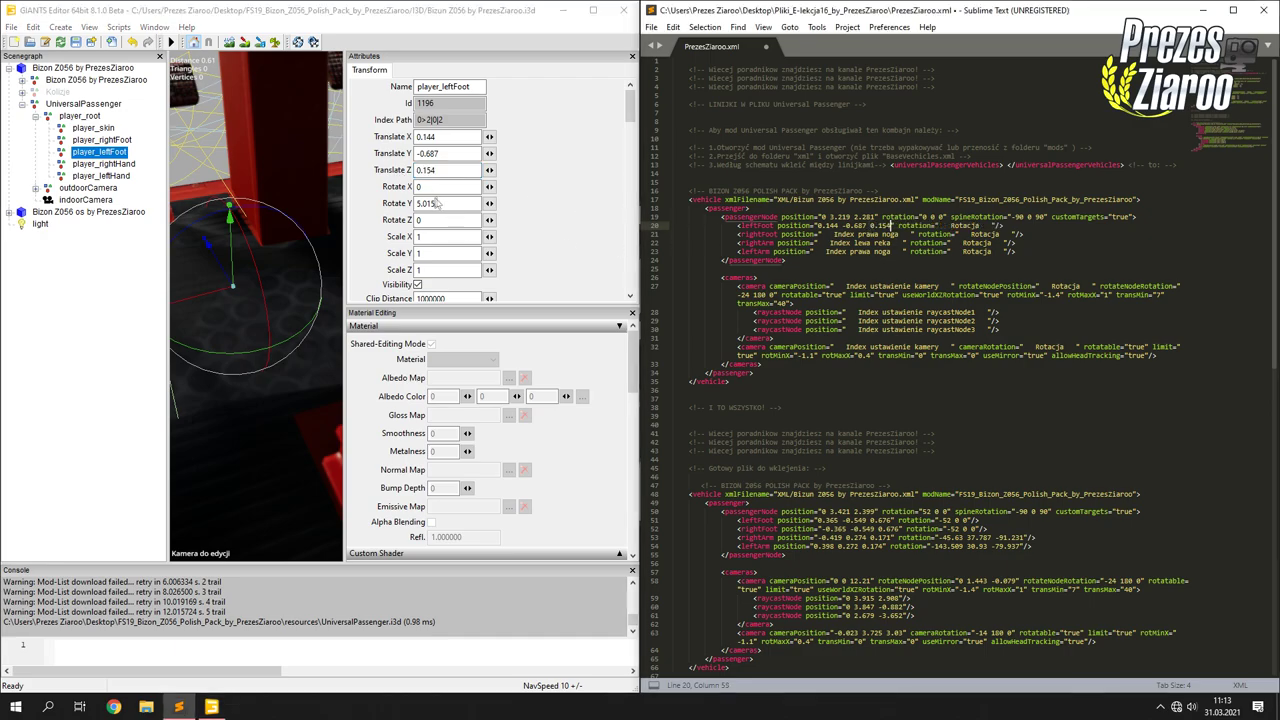
# Replace the leftFoot rotation placeholder in the XML with player_leftFoot's rotation values, 0 5.015 0.
pyautogui.moveTo(441, 204); pyautogui.dragTo(411, 203)
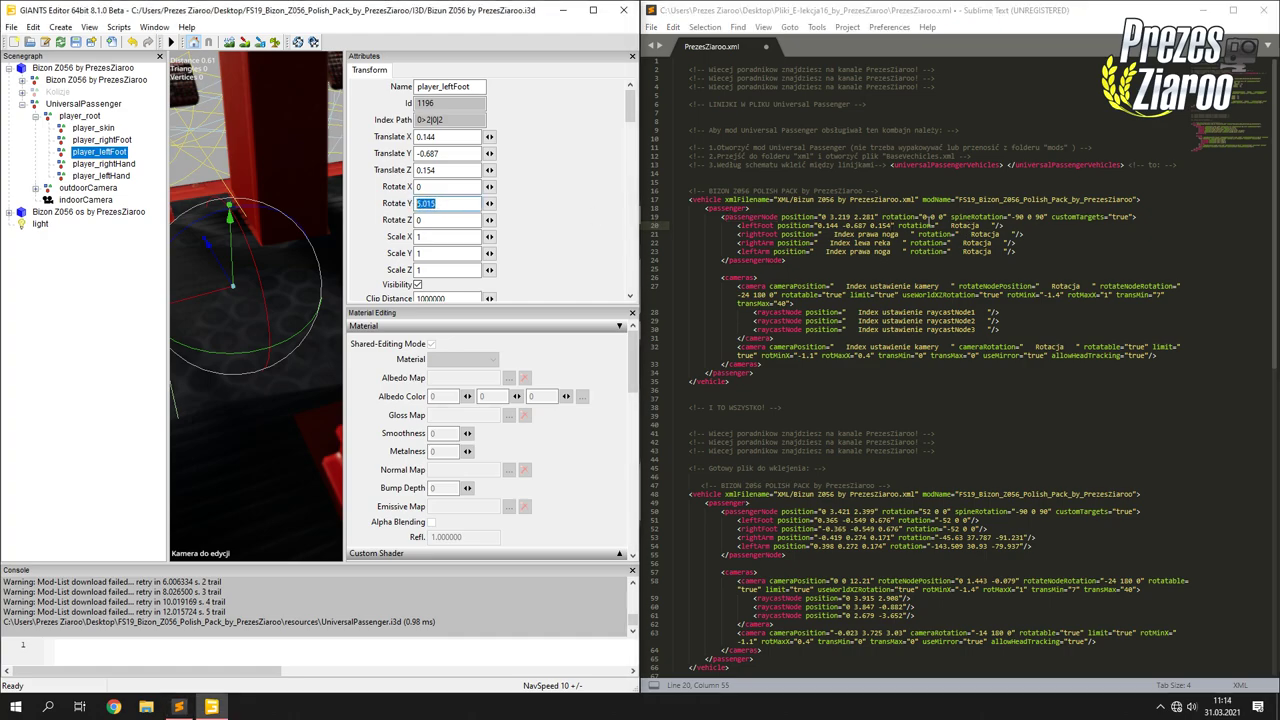
pyautogui.moveTo(938, 226); pyautogui.dragTo(998, 226)
pyautogui.press('BackSpace')
pyautogui.write('0 5.015')
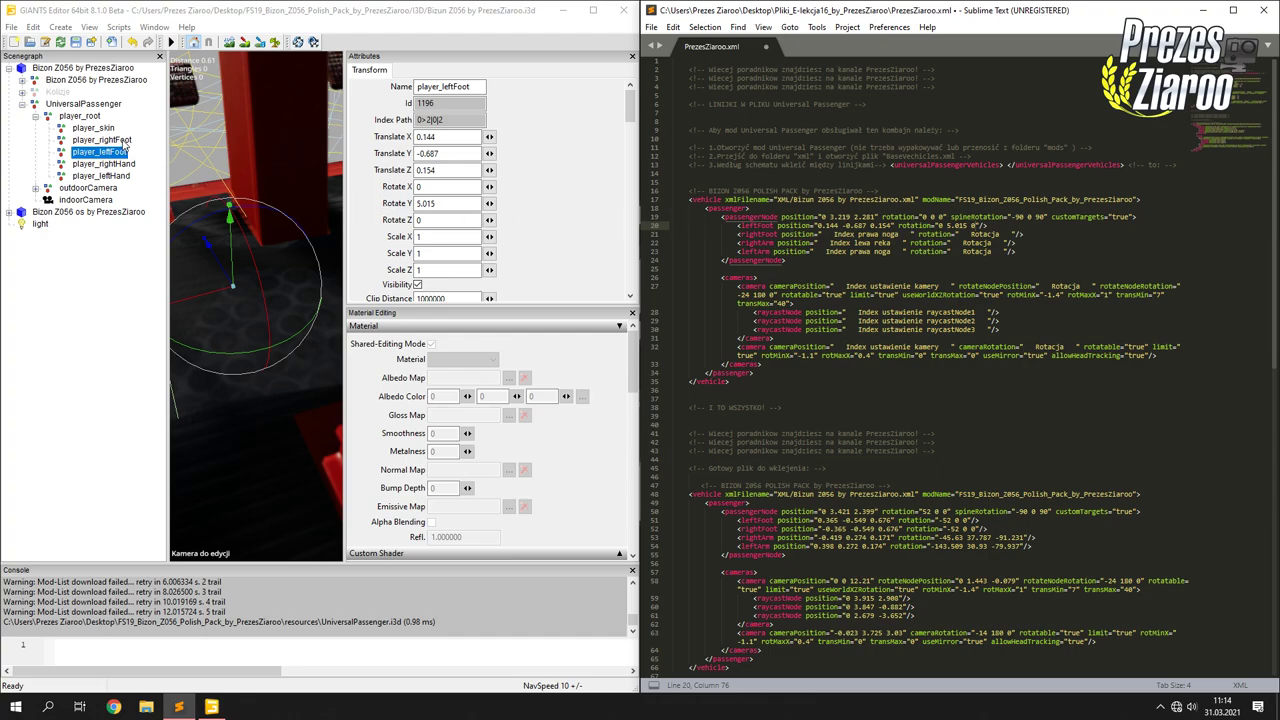
# Select player_rightFoot and examine its location relative to the steering column and pedals, then clear the selection.
pyautogui.click(123, 141)
pyautogui.scroll(3, 228, 203)
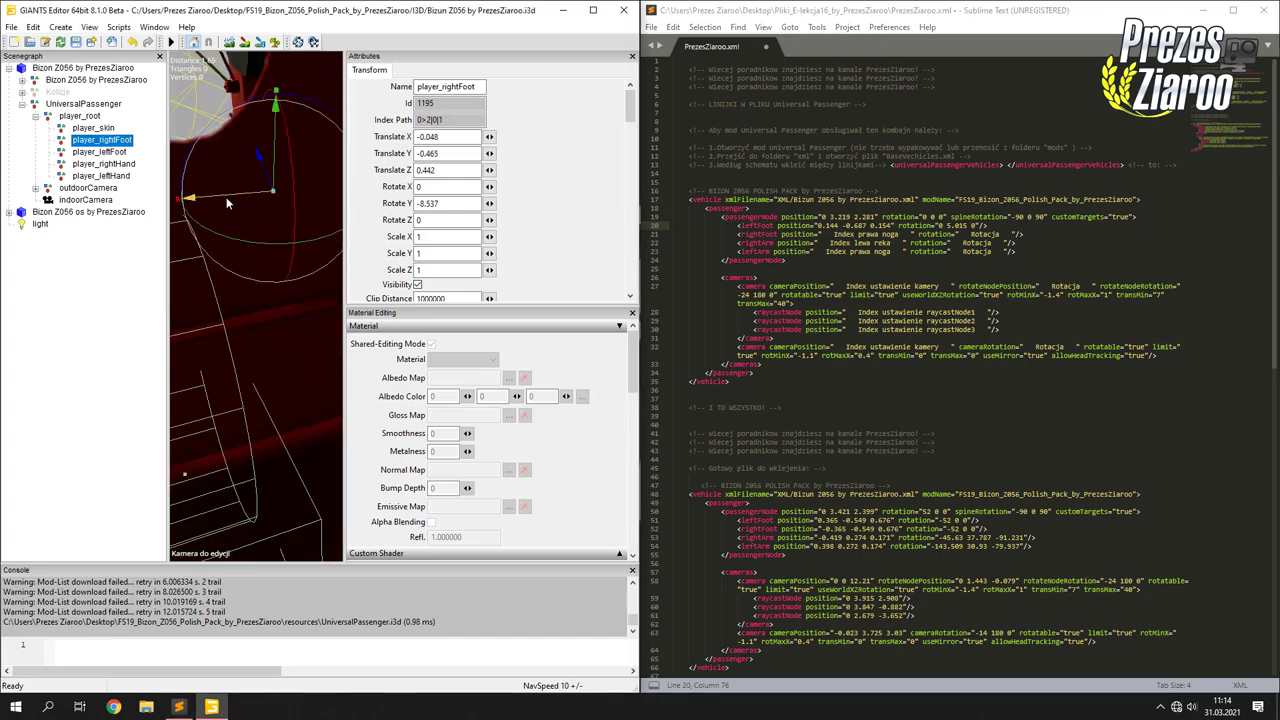
pyautogui.scroll(6, 296, 228)
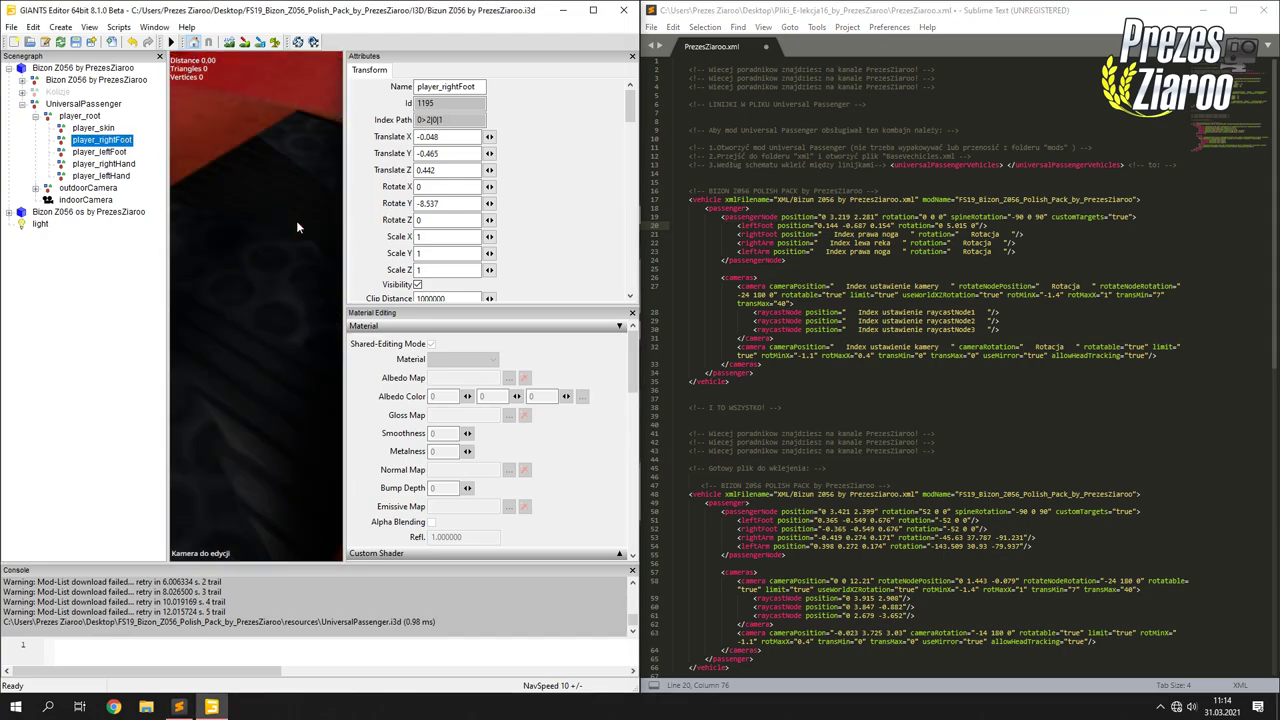
pyautogui.scroll(-5, 272, 238)
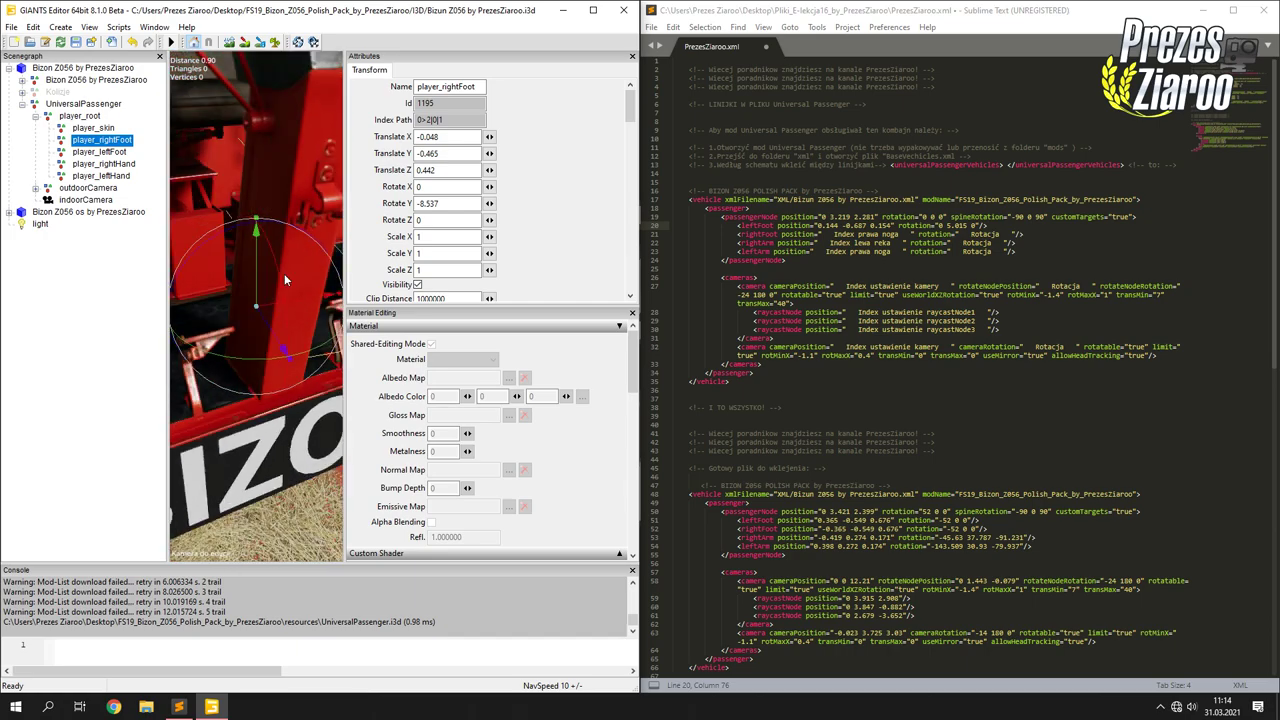
pyautogui.scroll(-3, 284, 281)
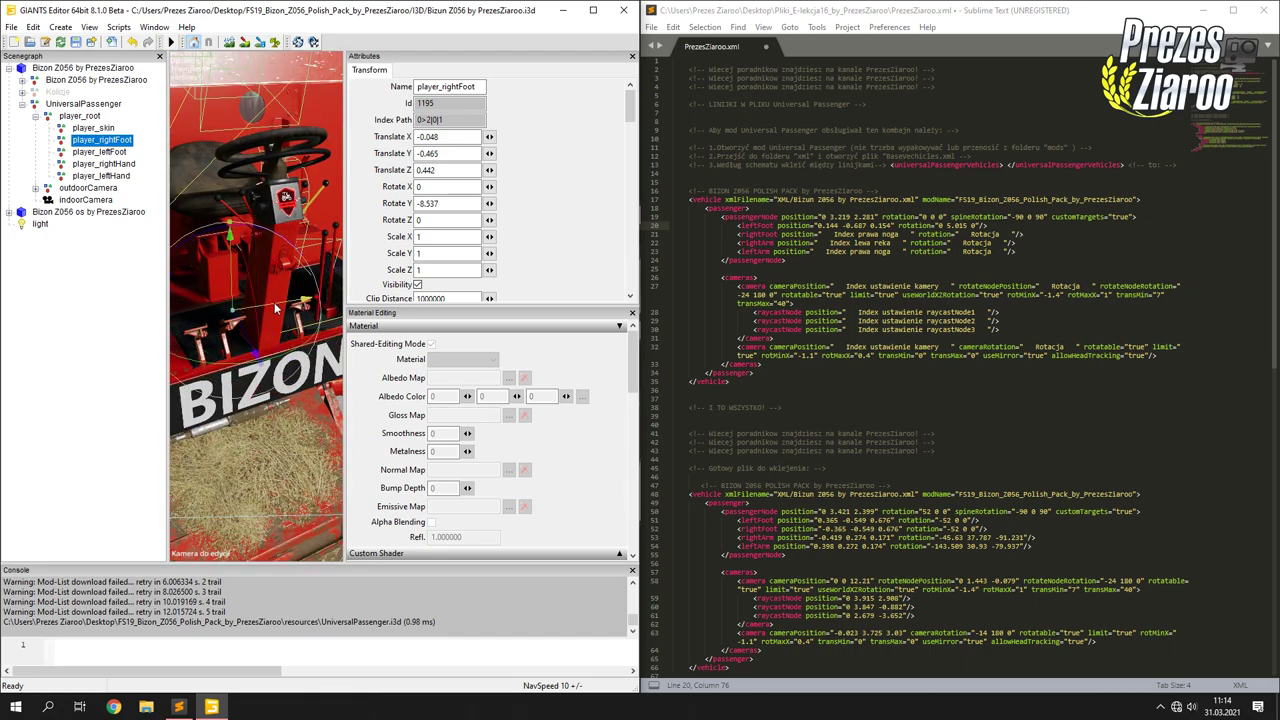
pyautogui.click(158, 275)
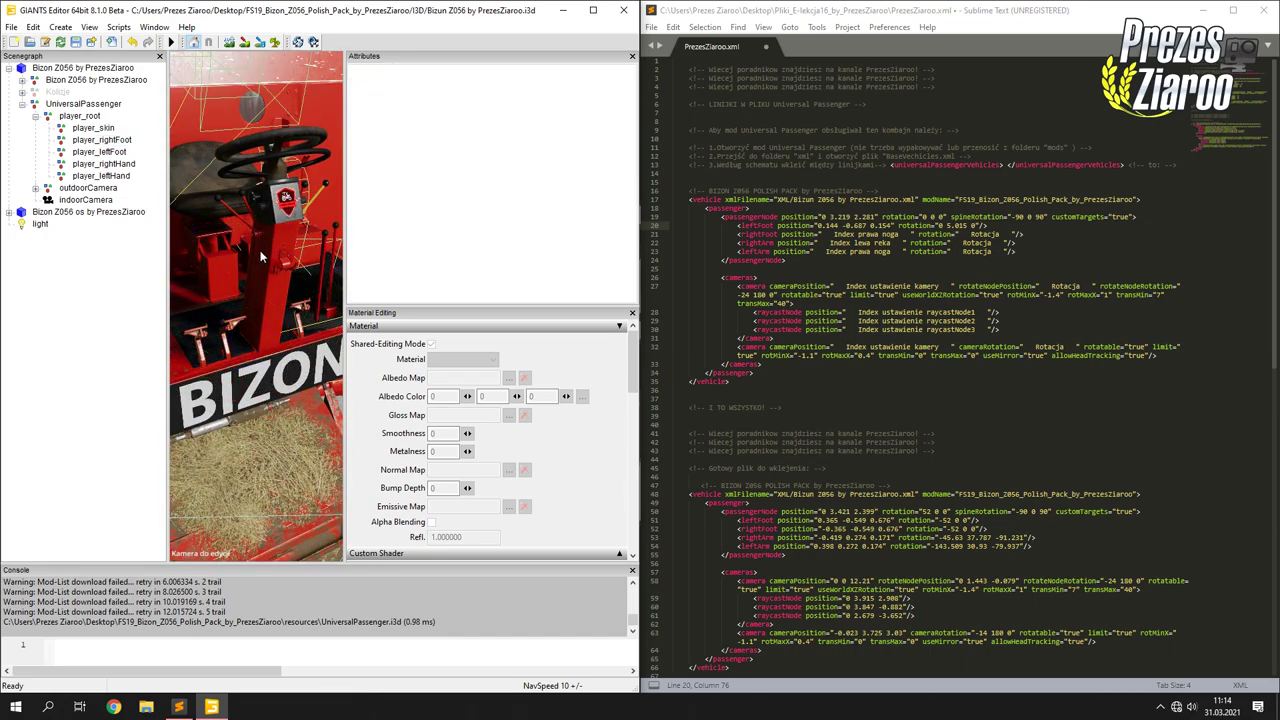
# Move player_rightFoot onto the pedal at about X -0.212, Y -0.524, Z 0.366 and tilt it to about -47.396 around X.
pyautogui.click(101, 140)
pyautogui.scroll(3, 252, 240)
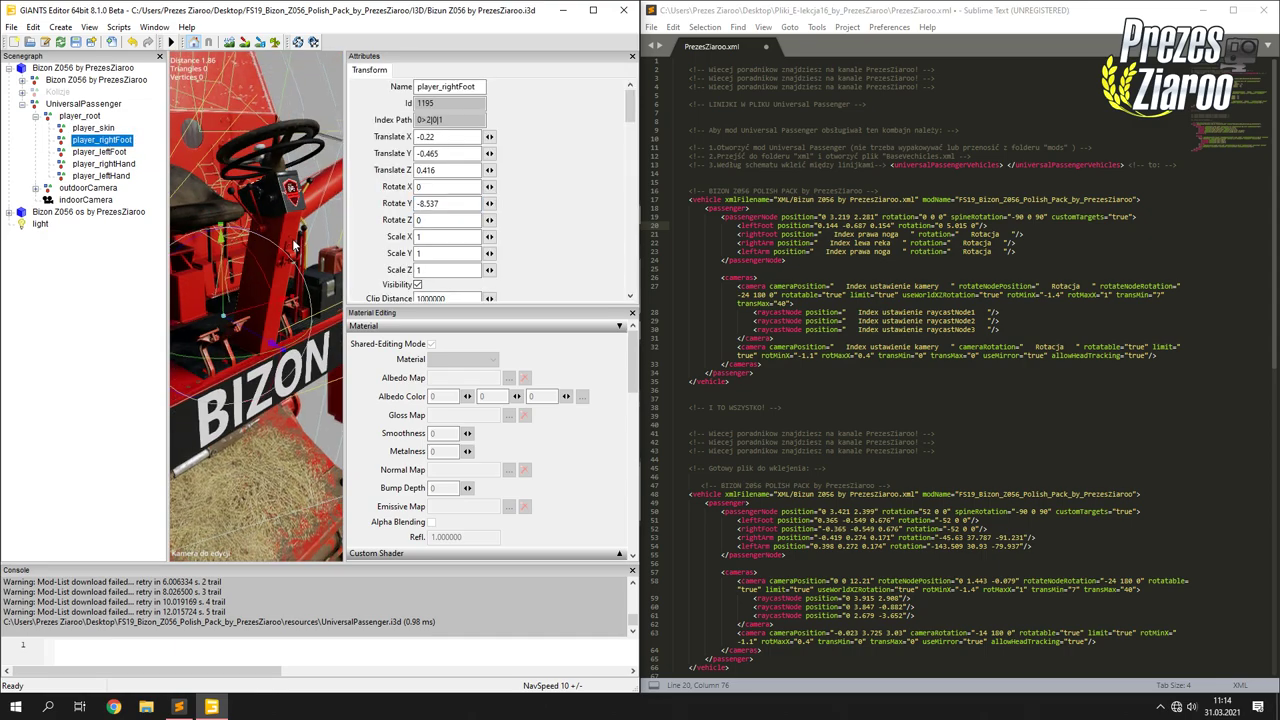
pyautogui.moveTo(252, 240); pyautogui.dragTo(245, 312, button='middle')
pyautogui.moveTo(245, 312); pyautogui.dragTo(239, 350)
pyautogui.moveTo(308, 388); pyautogui.dragTo(235, 228)
pyautogui.moveTo(236, 232); pyautogui.dragTo(222, 244, button='middle')
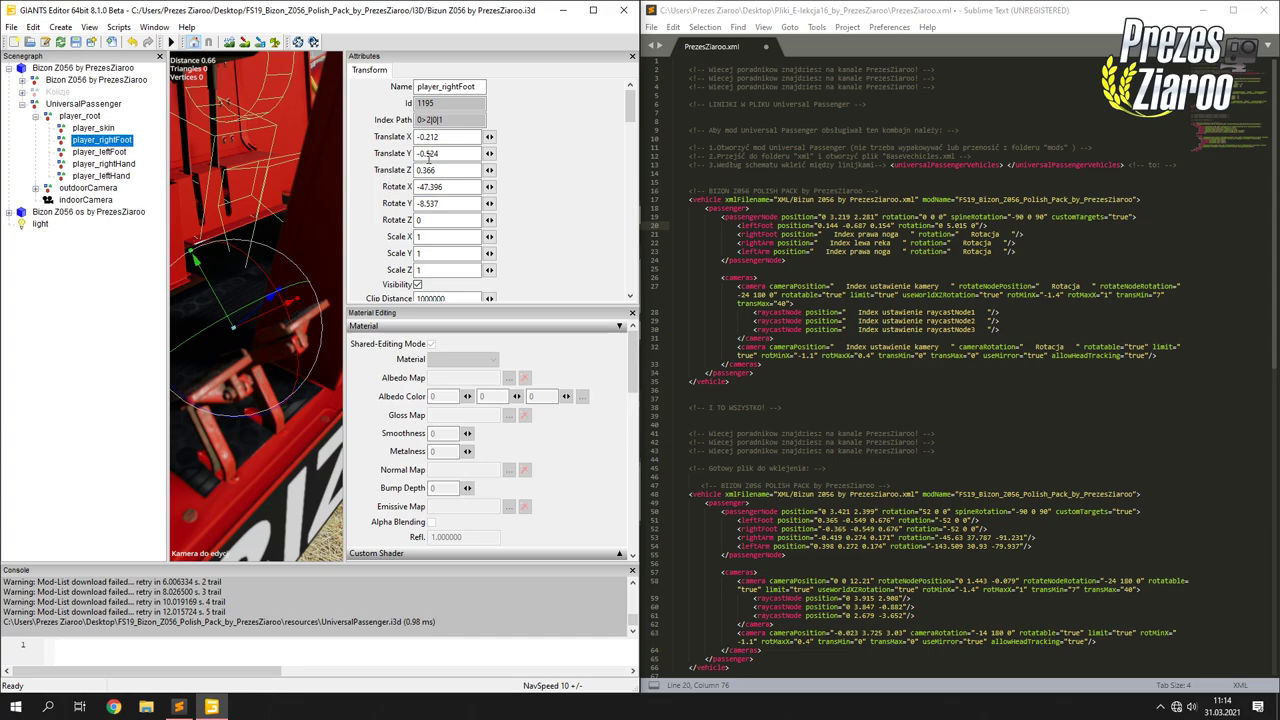
# Replace the rightFoot position placeholder in the XML with player_rightFoot's translation values, -0.212 -0.524 0.366.
pyautogui.moveTo(446, 136); pyautogui.dragTo(414, 137)
pyautogui.hotkey('ctrl', 'c')
pyautogui.moveTo(822, 234); pyautogui.dragTo(907, 234)
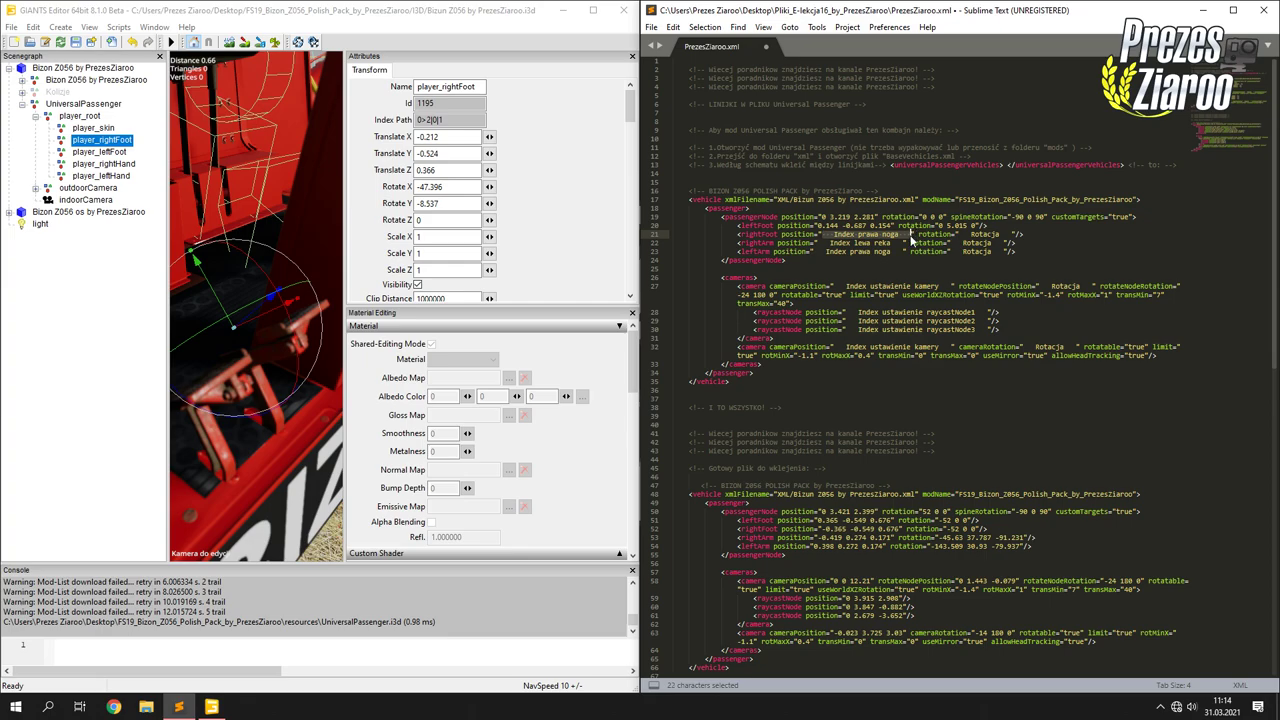
pyautogui.hotkey('ctrl', 'v')
pyautogui.moveTo(464, 153); pyautogui.dragTo(406, 154)
pyautogui.hotkey('ctrl', 'c')
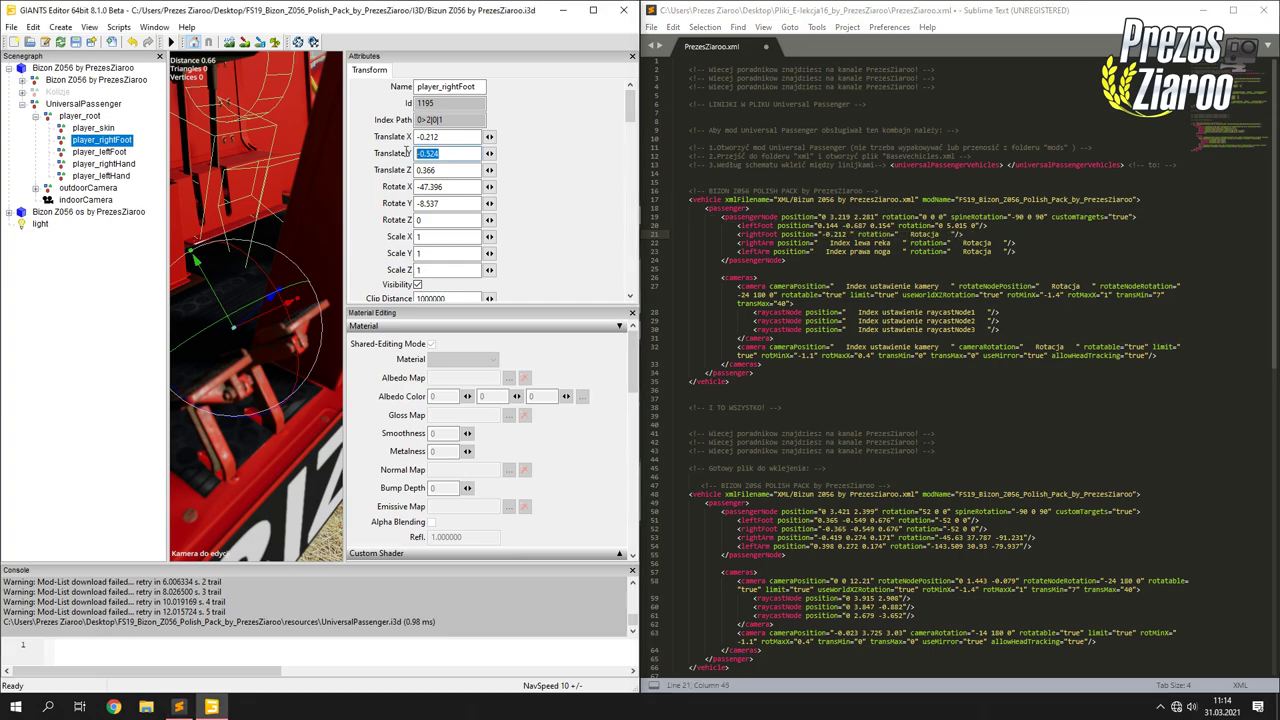
pyautogui.click(852, 233)
pyautogui.hotkey('ctrl', 'v')
pyautogui.moveTo(451, 171); pyautogui.dragTo(396, 171)
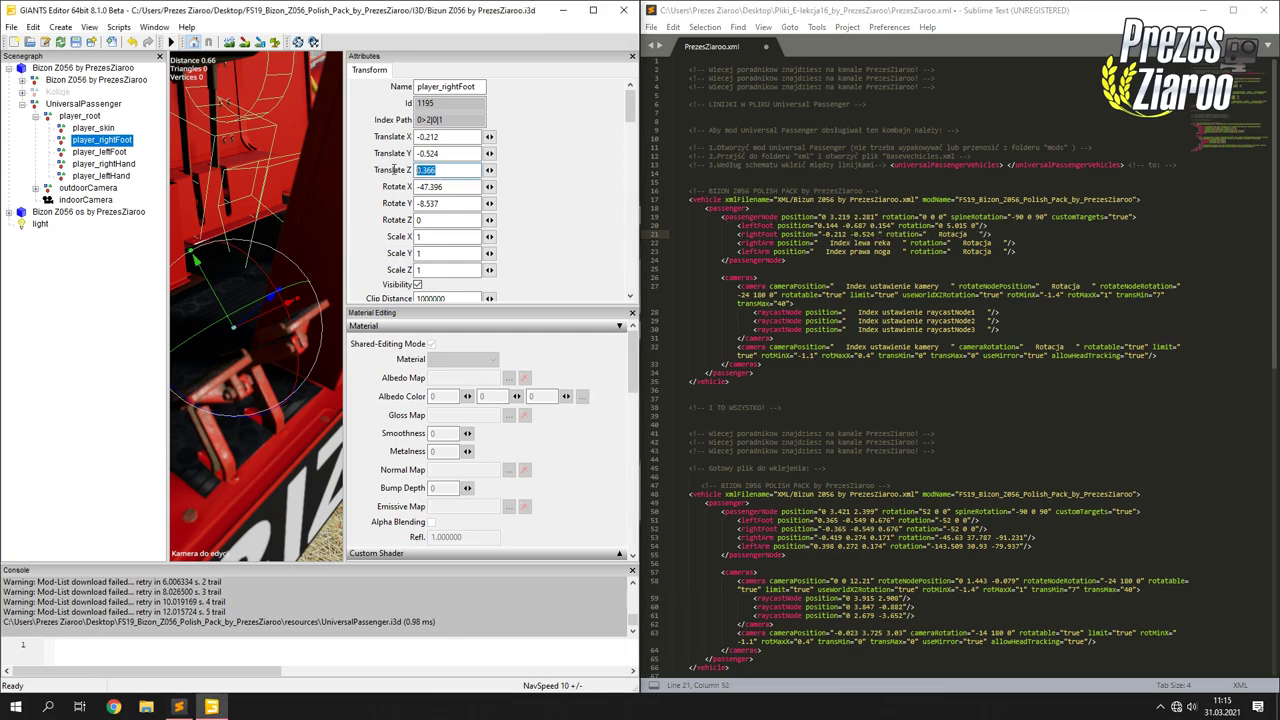
pyautogui.hotkey('ctrl', 'c')
pyautogui.click(881, 233)
pyautogui.hotkey('ctrl', 'v')
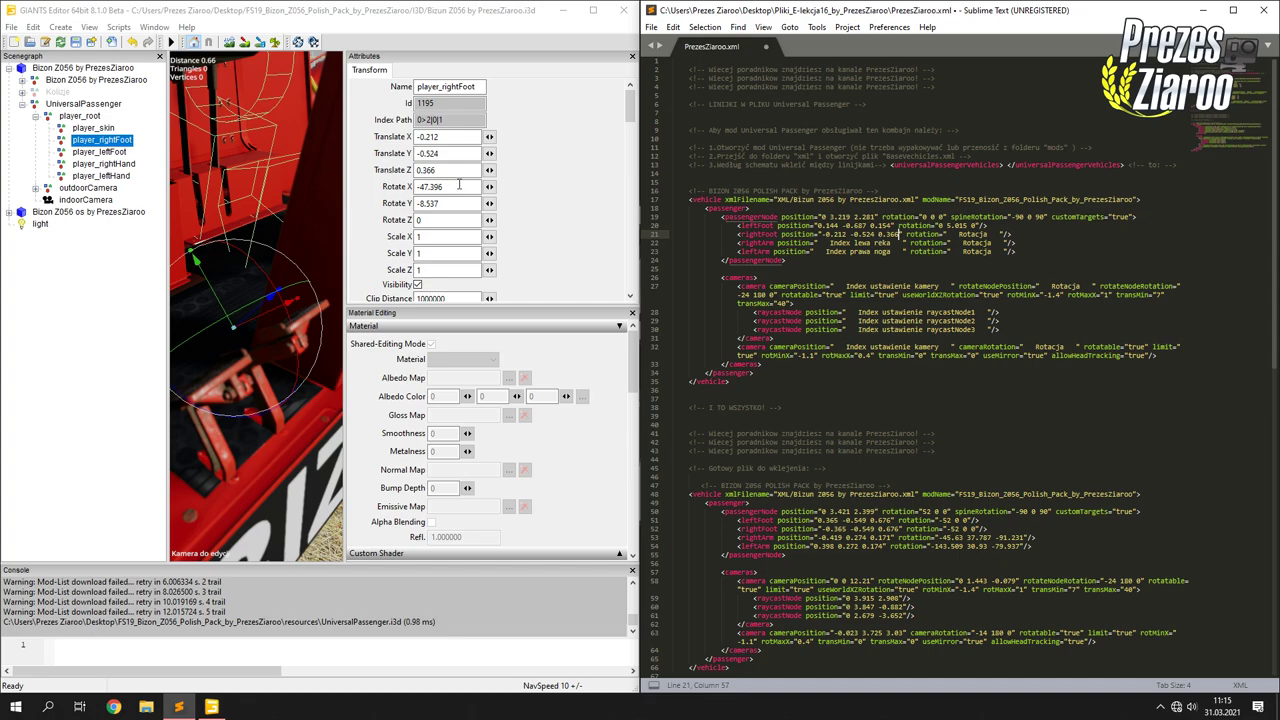
# Replace the rightFoot rotation placeholder in the XML with player_rightFoot's rotation values, -47.396 -8.537 0.
pyautogui.moveTo(456, 187); pyautogui.dragTo(406, 188)
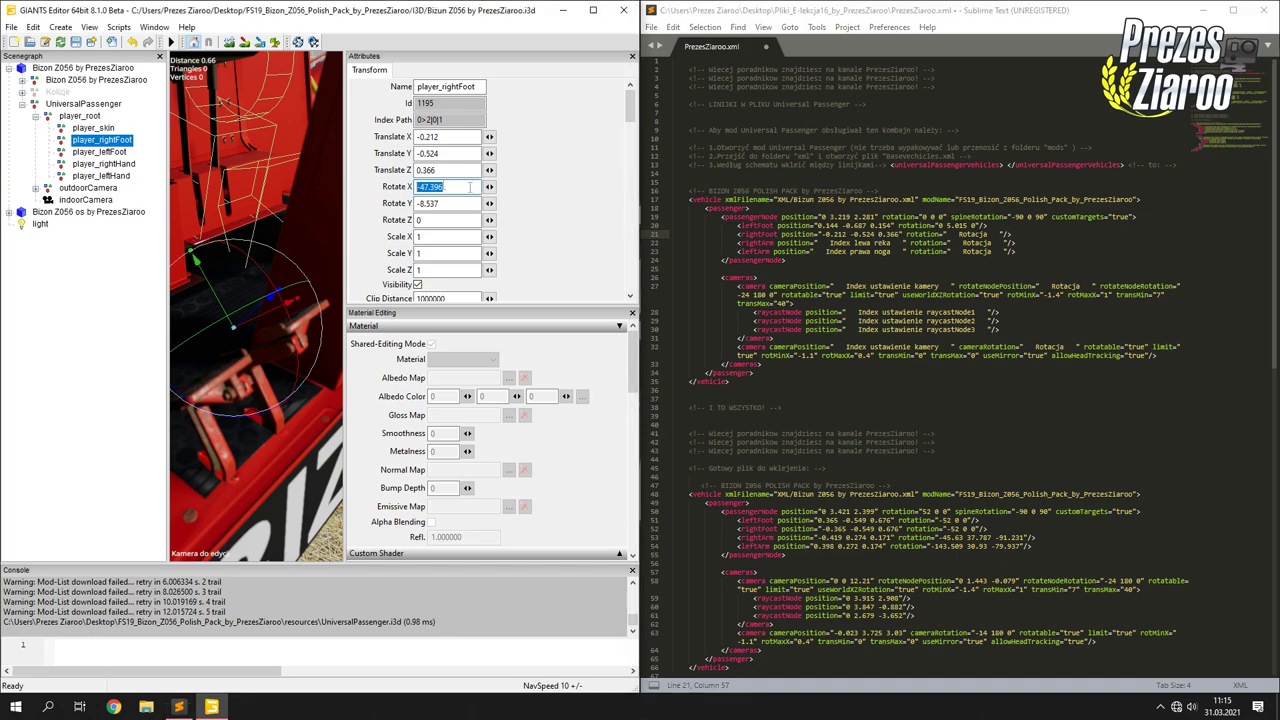
pyautogui.moveTo(946, 233)
pyautogui.mouseDown()
pyautogui.moveTo(1004, 233)
pyautogui.moveTo(945, 235)
pyautogui.mouseUp()
pyautogui.hotkey('ctrl', 'v')
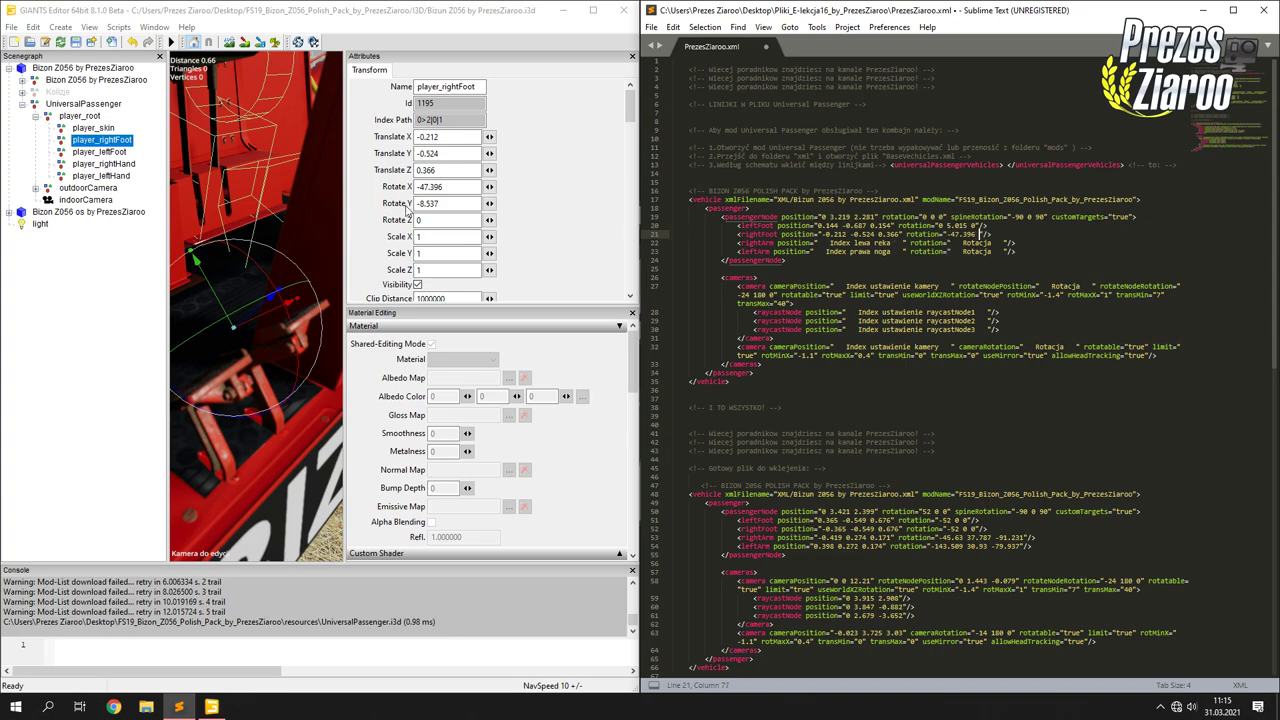
pyautogui.moveTo(459, 200); pyautogui.dragTo(380, 204)
pyautogui.hotkey('ctrl', 'c')
pyautogui.click(982, 236)
pyautogui.hotkey('ctrl', 'v')
pyautogui.write('0')
# Place player_leftHand on the steering wheel rim at about 0.09 0.205 0.325, rotated to about -148.15 -73.693 76.438.
pyautogui.click(100, 176)
pyautogui.moveTo(262, 198); pyautogui.dragTo(220, 262, button='middle')
pyautogui.moveTo(180, 300); pyautogui.dragTo(215, 290)
pyautogui.scroll(3, 254, 284)
pyautogui.moveTo(254, 284); pyautogui.dragTo(212, 298, button='middle')
pyautogui.moveTo(212, 298); pyautogui.dragTo(186, 300)
pyautogui.moveTo(186, 300); pyautogui.dragTo(22, 158, button='middle')
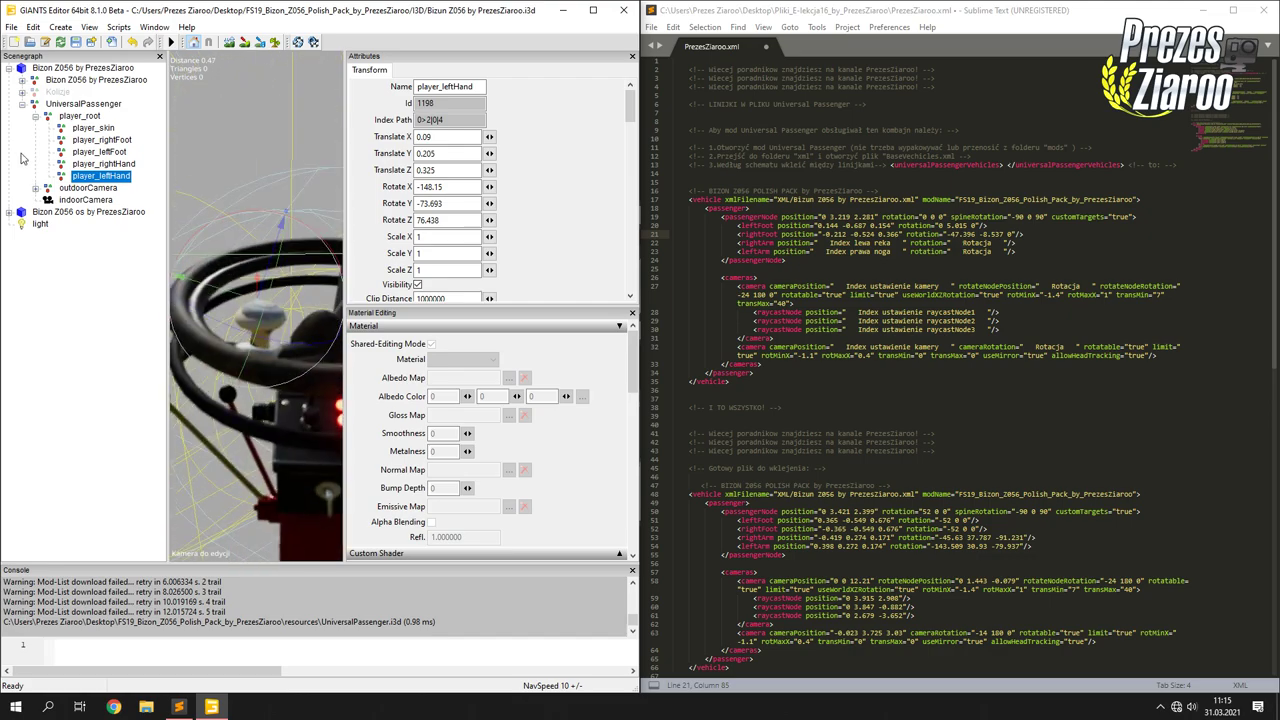
pyautogui.moveTo(226, 202); pyautogui.dragTo(257, 257, button='middle')
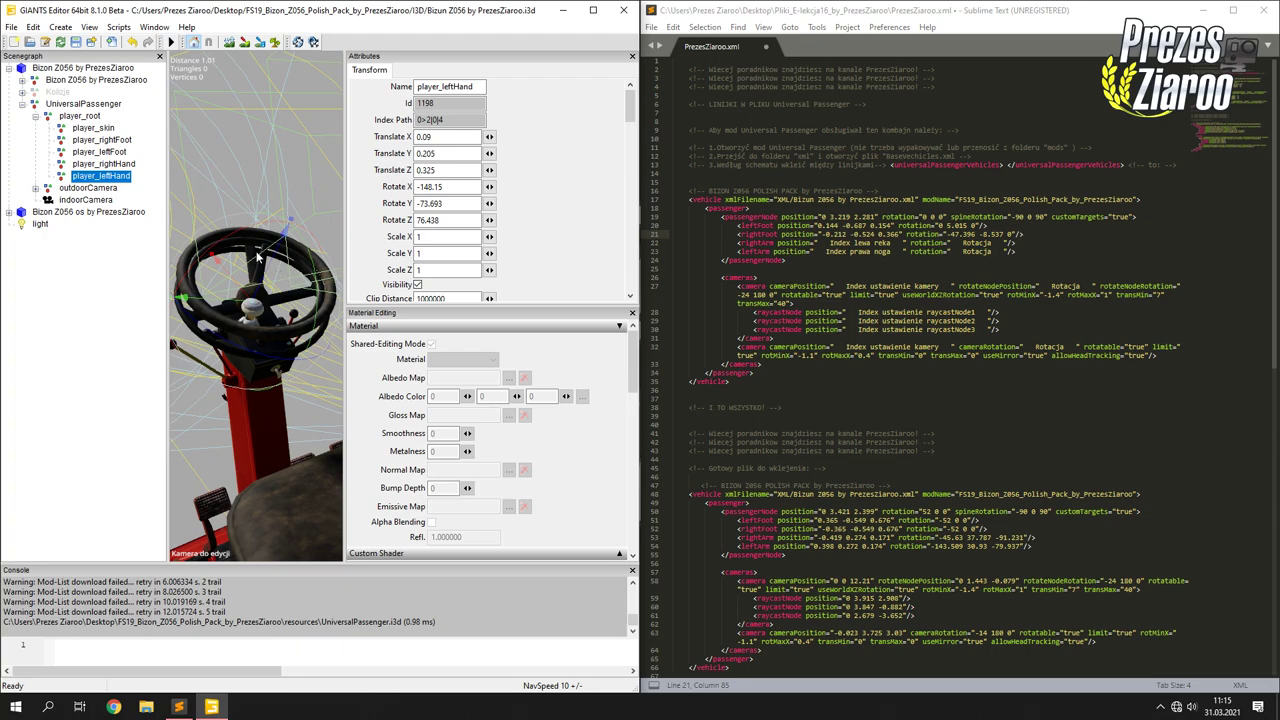
# Replace the leftArm position placeholder in the XML with player_leftHand's translation values, 0.09 0.205 0.325.
pyautogui.moveTo(445, 137); pyautogui.dragTo(401, 136)
pyautogui.moveTo(815, 252); pyautogui.dragTo(903, 253)
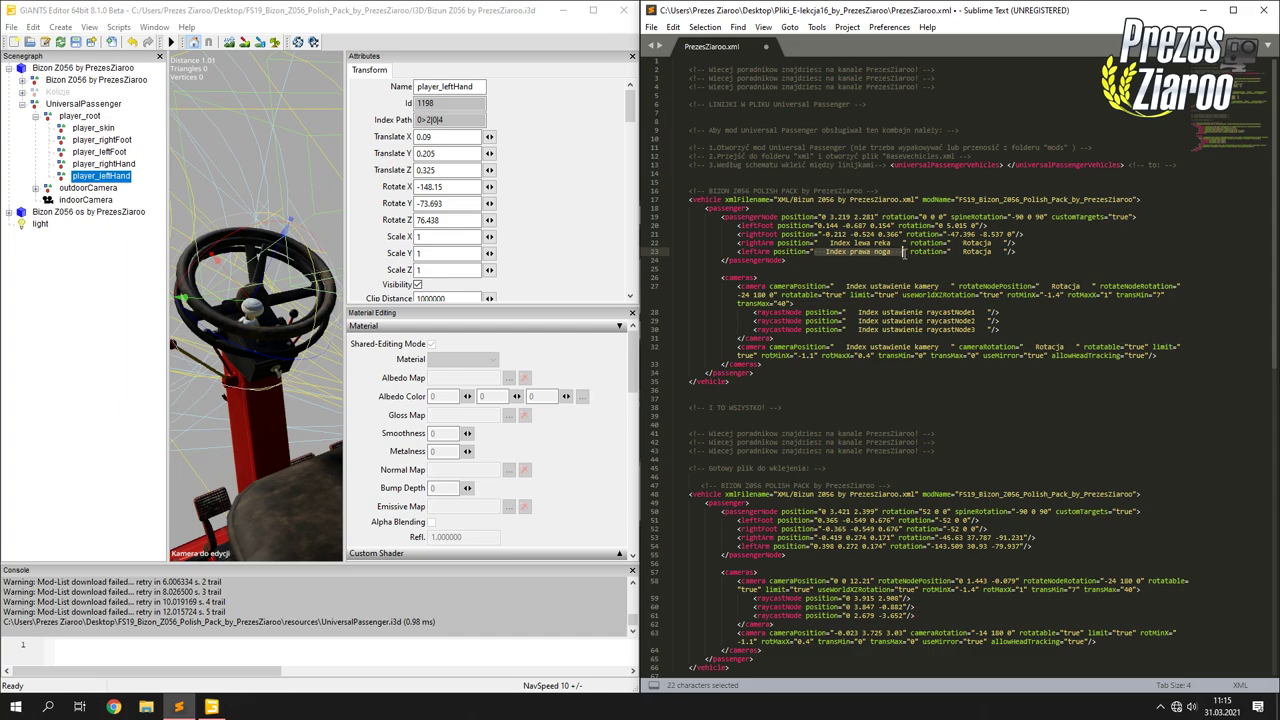
pyautogui.write('0.09 ')
pyautogui.write('0')
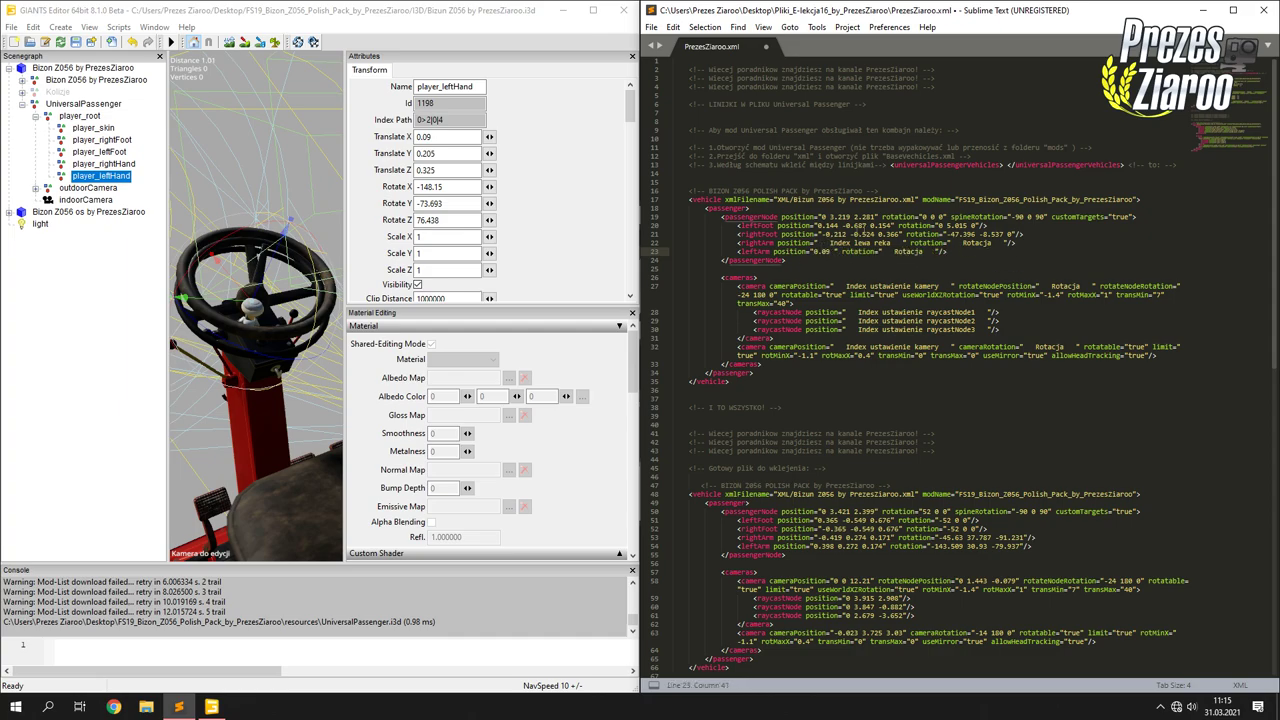
pyautogui.doubleClick(453, 150)
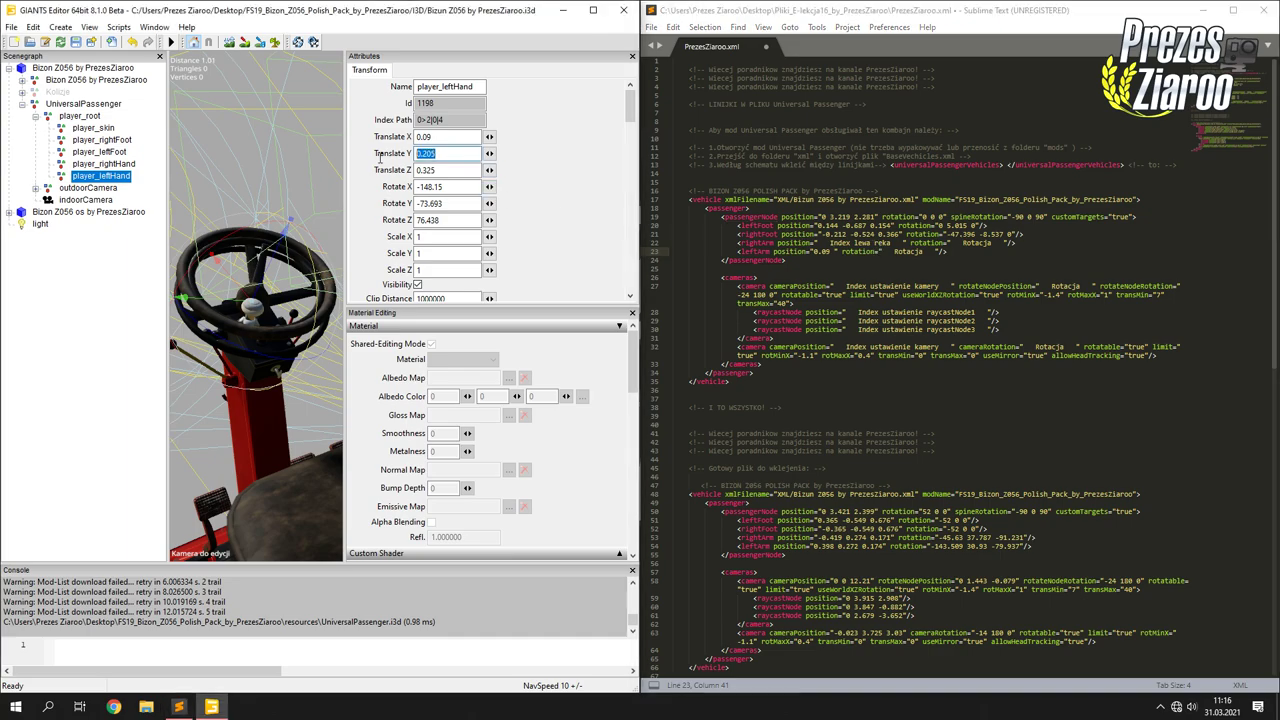
pyautogui.click(833, 253)
pyautogui.hotkey('ctrl', 'v')
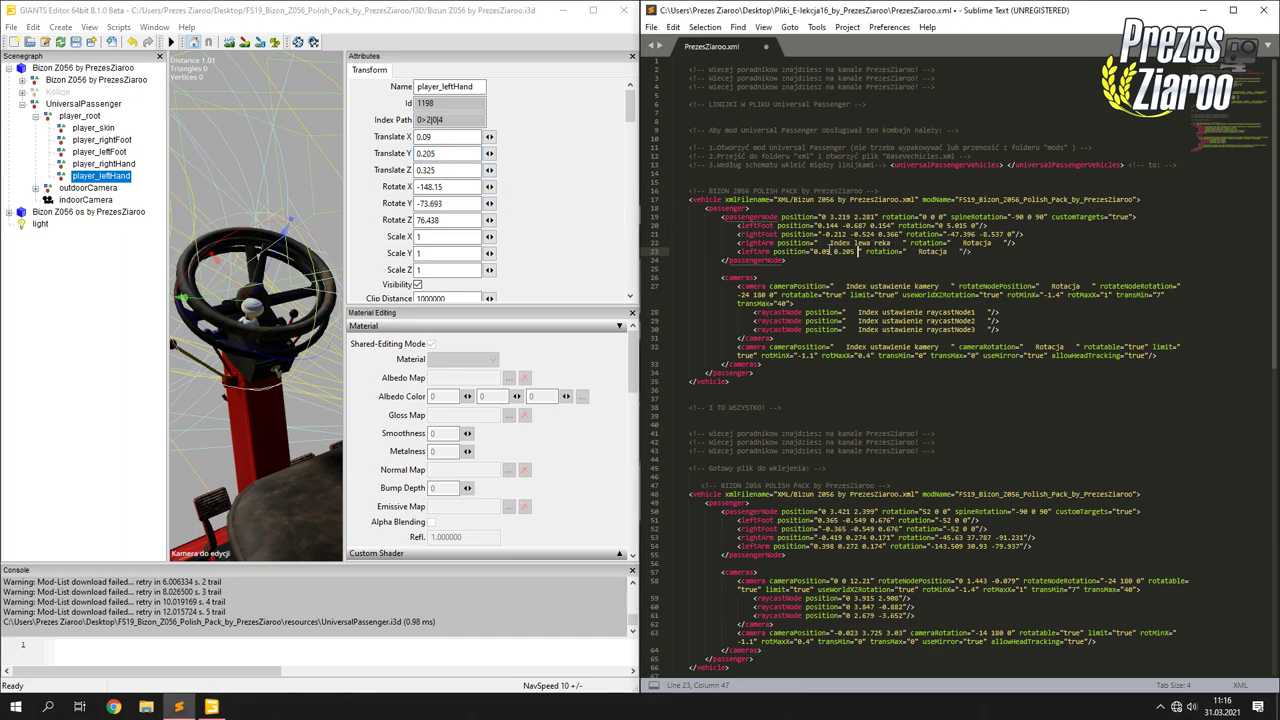
pyautogui.doubleClick(441, 170)
pyautogui.hotkey('ctrl', 'c')
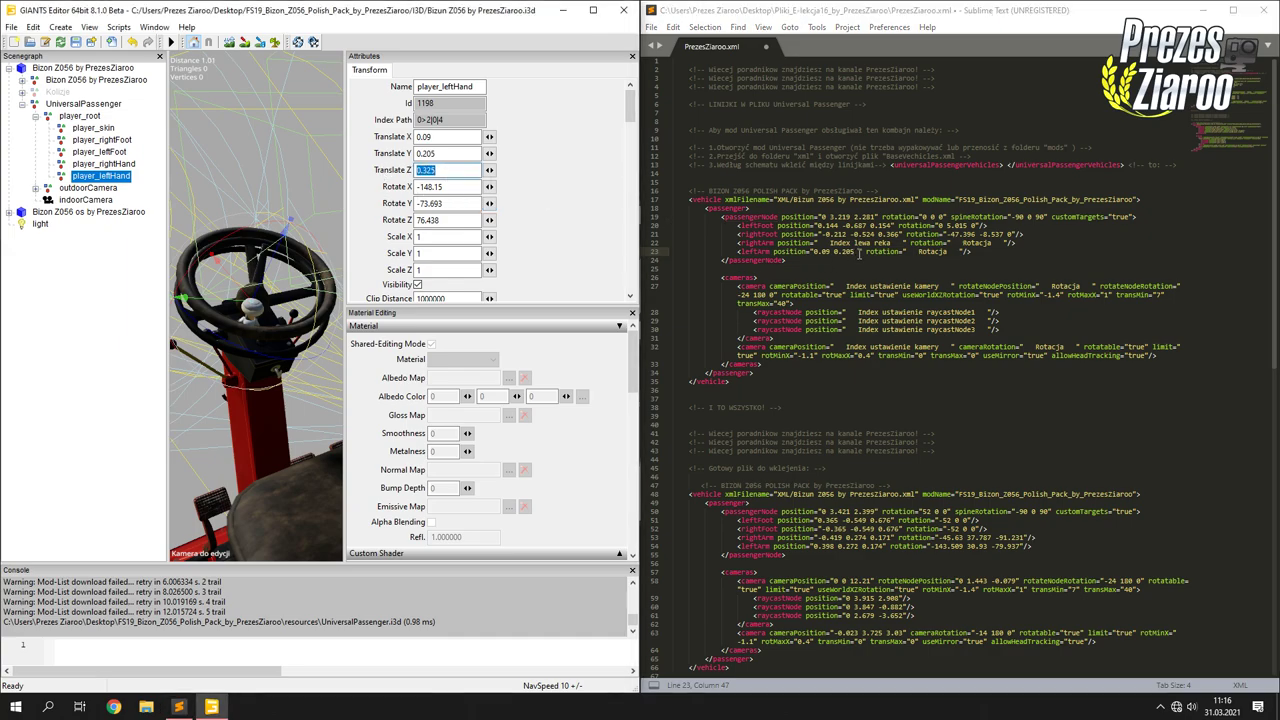
pyautogui.click(853, 254)
pyautogui.hotkey('ctrl', 'v')
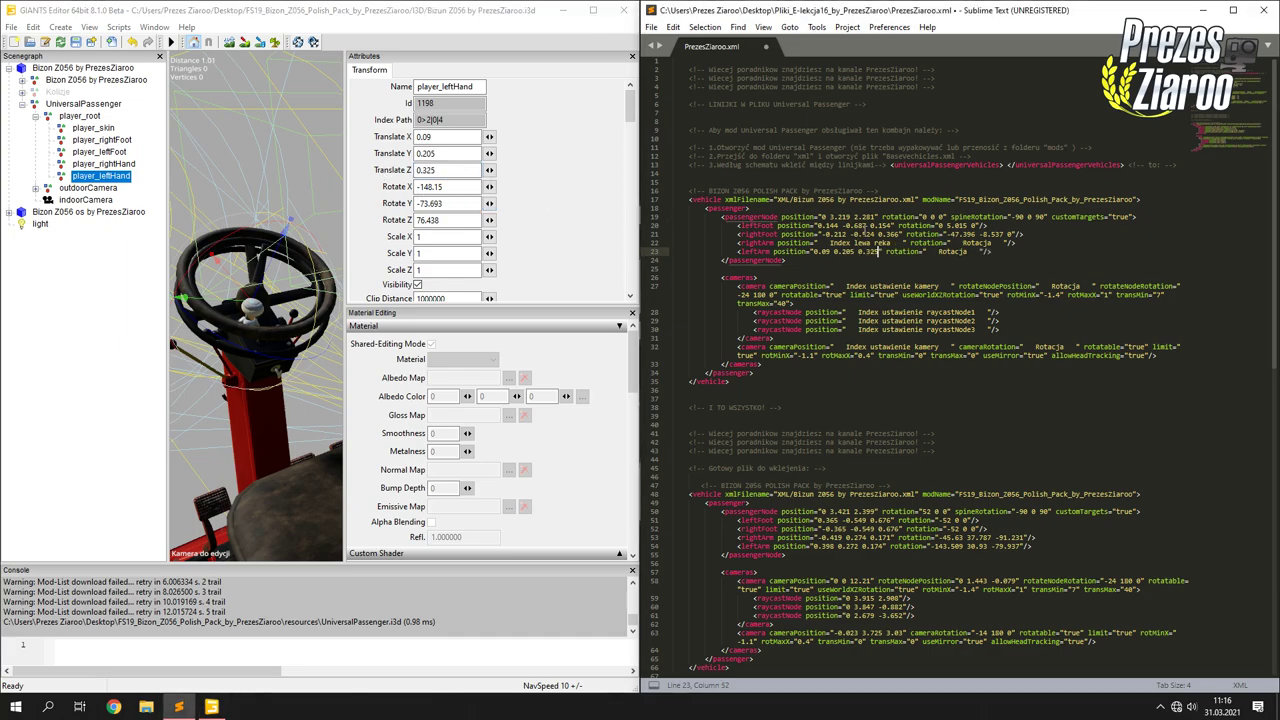
pyautogui.write('ct')
pyautogui.press('BackSpace')
pyautogui.press('BackSpace')
# Replace the leftArm rotation placeholder in the XML with player_leftHand's rotation values, -148.15 -73.693 76.438.
pyautogui.moveTo(462, 186); pyautogui.dragTo(383, 190)
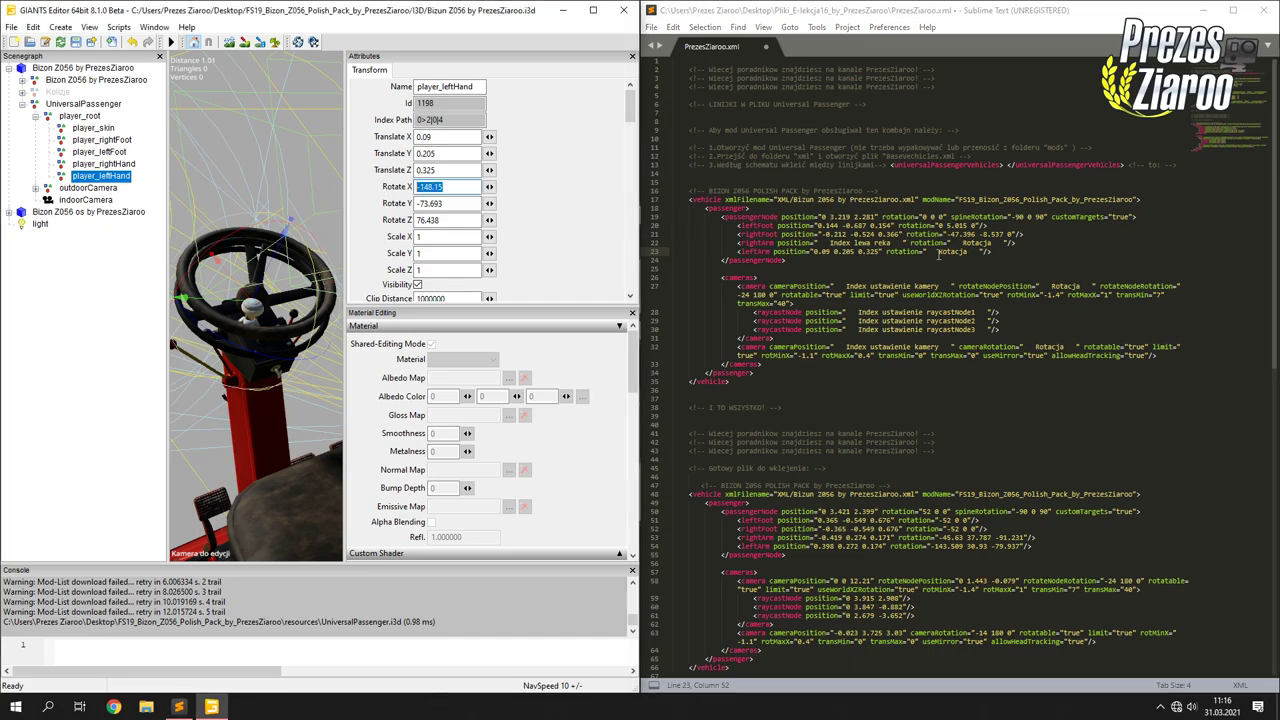
pyautogui.moveTo(932, 252); pyautogui.dragTo(979, 252)
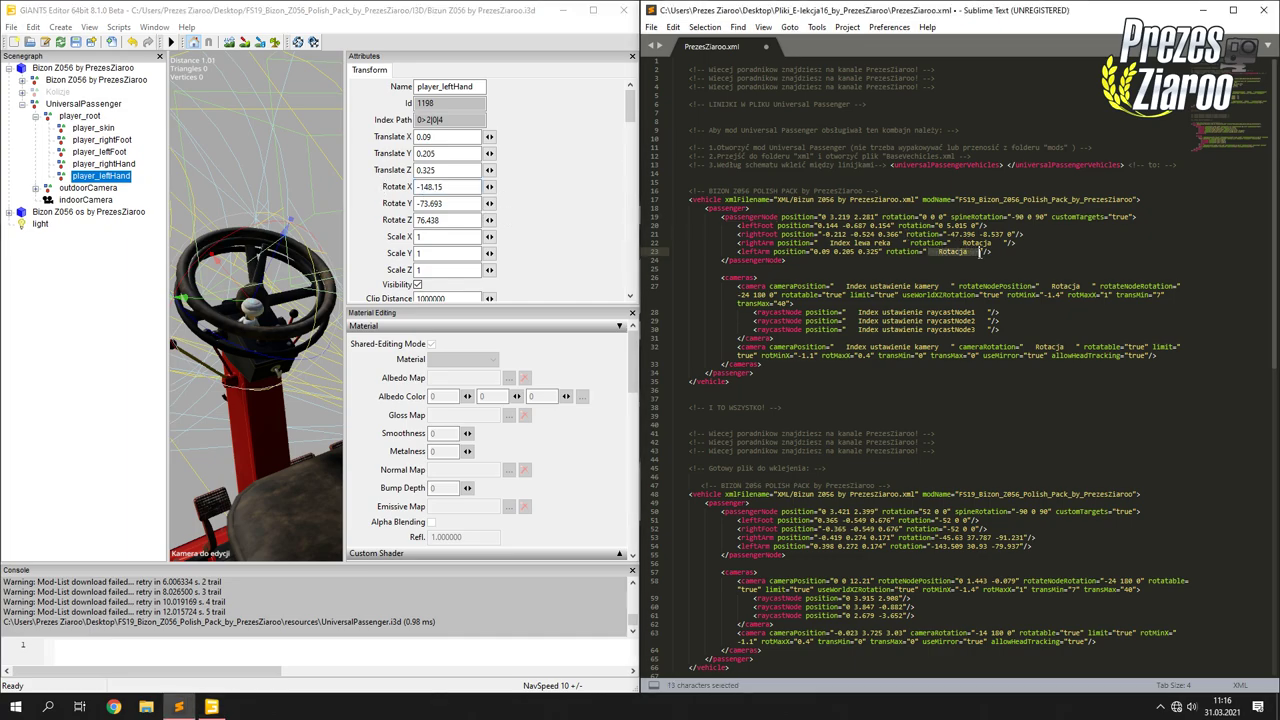
pyautogui.hotkey('ctrl', 'v')
pyautogui.moveTo(446, 203); pyautogui.dragTo(406, 212)
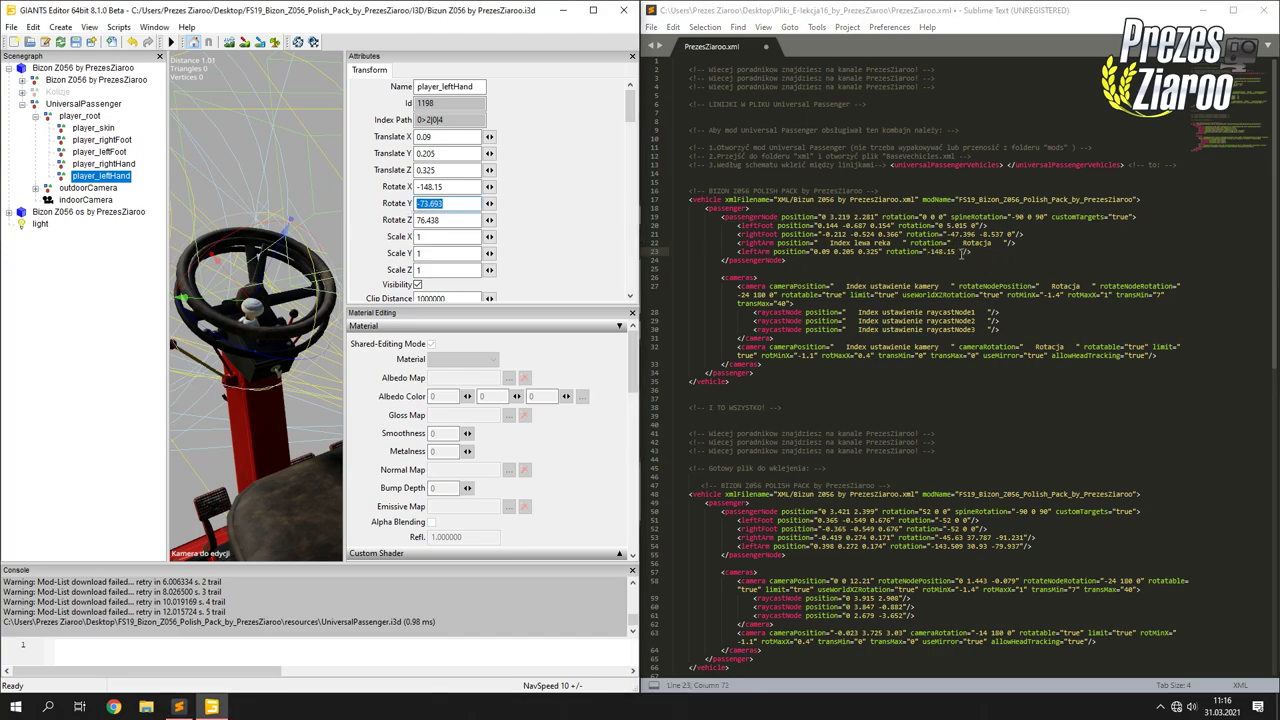
pyautogui.click(958, 252)
pyautogui.hotkey('ctrl', 'v')
pyautogui.moveTo(446, 219); pyautogui.dragTo(404, 218)
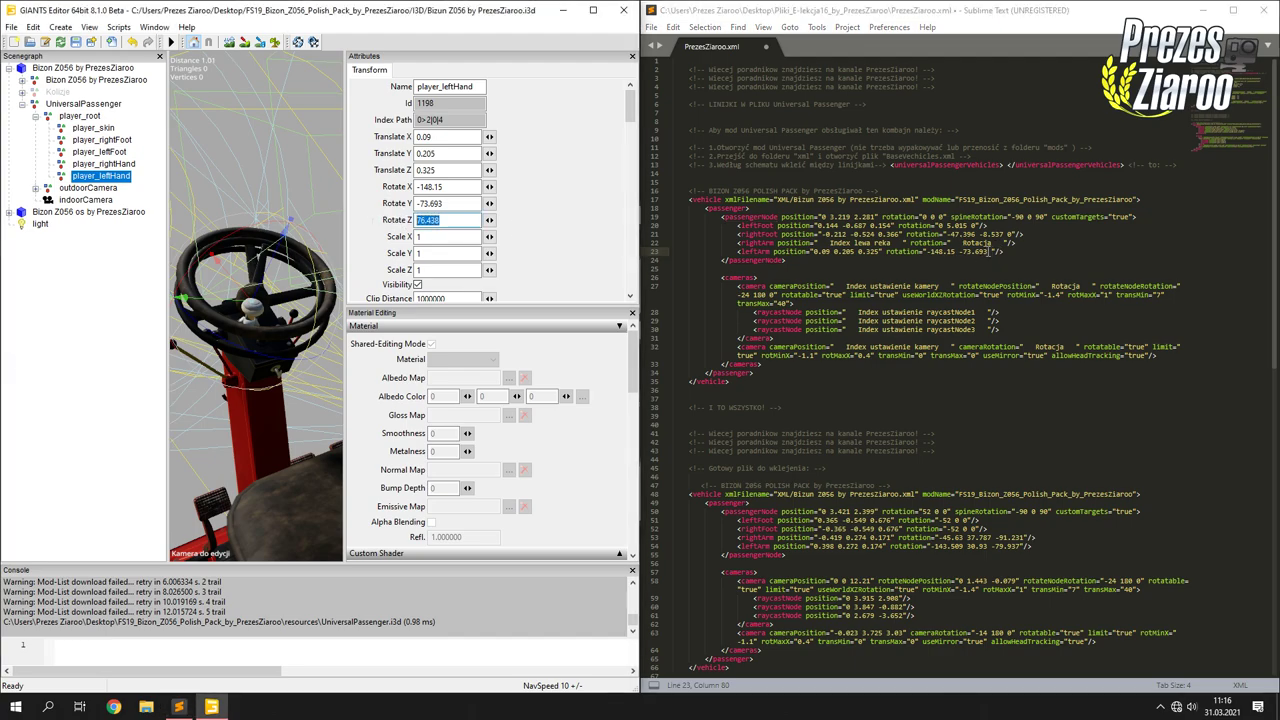
pyautogui.click(995, 252)
pyautogui.hotkey('ctrl', 'v')
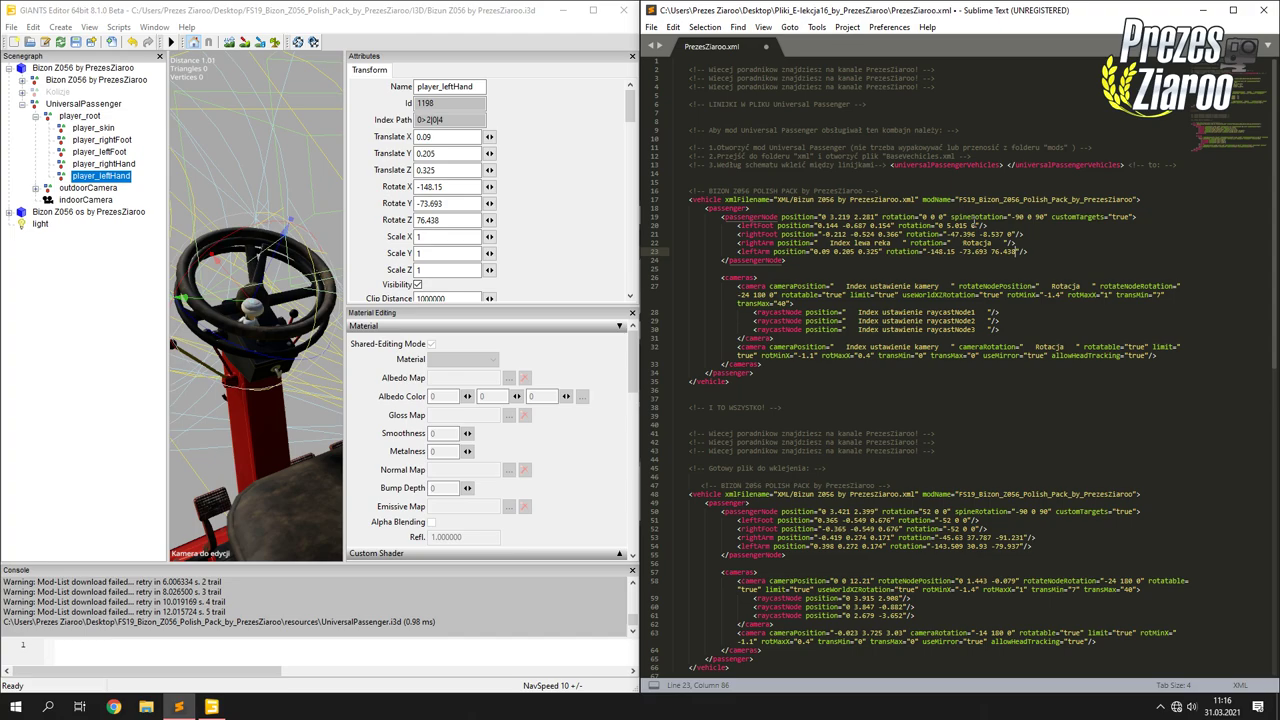
# Place player_rightHand beside the steering wheel at about -0.13 0.064 0.486, rotated to about -123.341 71.141 -26.006.
pyautogui.click(103, 163)
pyautogui.moveTo(300, 188); pyautogui.dragTo(250, 290, button='middle')
pyautogui.moveTo(250, 290); pyautogui.dragTo(280, 380)
pyautogui.moveTo(280, 380); pyautogui.dragTo(270, 288, button='middle')
pyautogui.moveTo(269, 288); pyautogui.dragTo(250, 265)
pyautogui.moveTo(249, 264); pyautogui.dragTo(222, 244, button='middle')
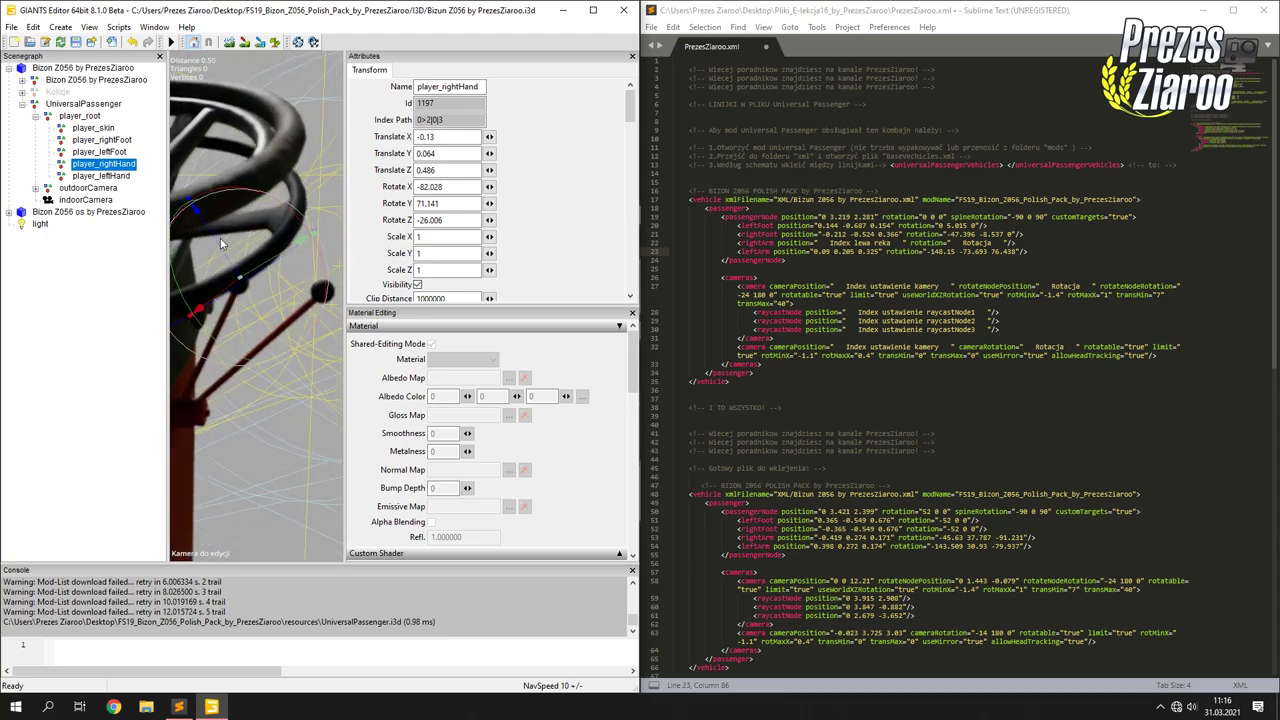
pyautogui.moveTo(250, 196); pyautogui.dragTo(291, 247)
pyautogui.moveTo(237, 249); pyautogui.dragTo(196, 243, button='middle')
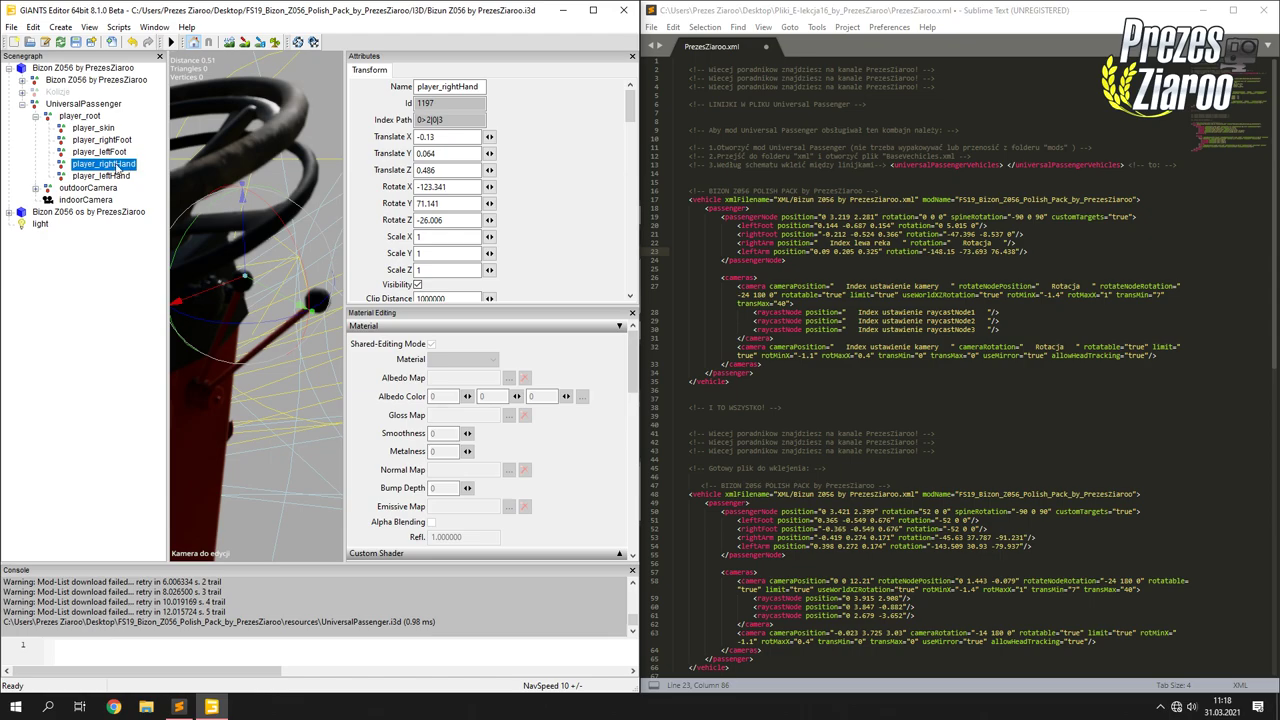
# Replace the rightArm position placeholder in the XML with player_rightHand's translation values, -0.13 0.064 0.486.
pyautogui.moveTo(440, 137); pyautogui.dragTo(376, 136)
pyautogui.moveTo(819, 243); pyautogui.dragTo(900, 245)
pyautogui.hotkey('ctrl', 'v')
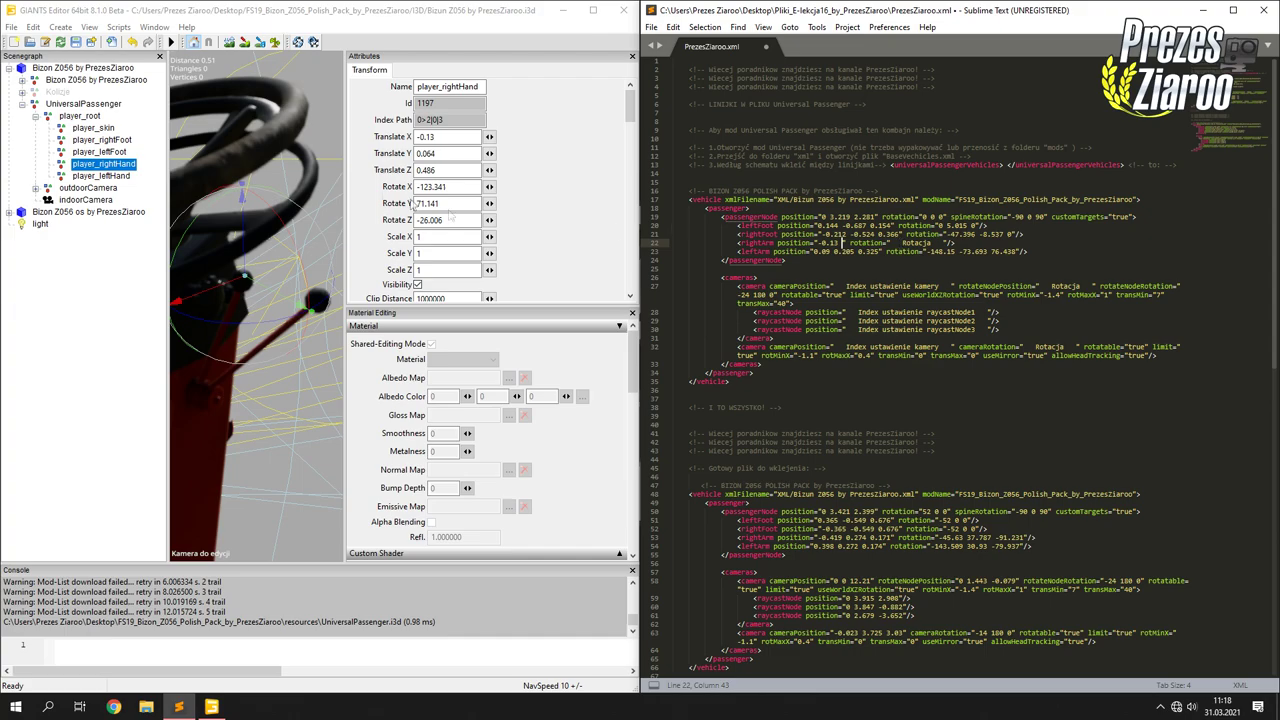
pyautogui.doubleClick(450, 153)
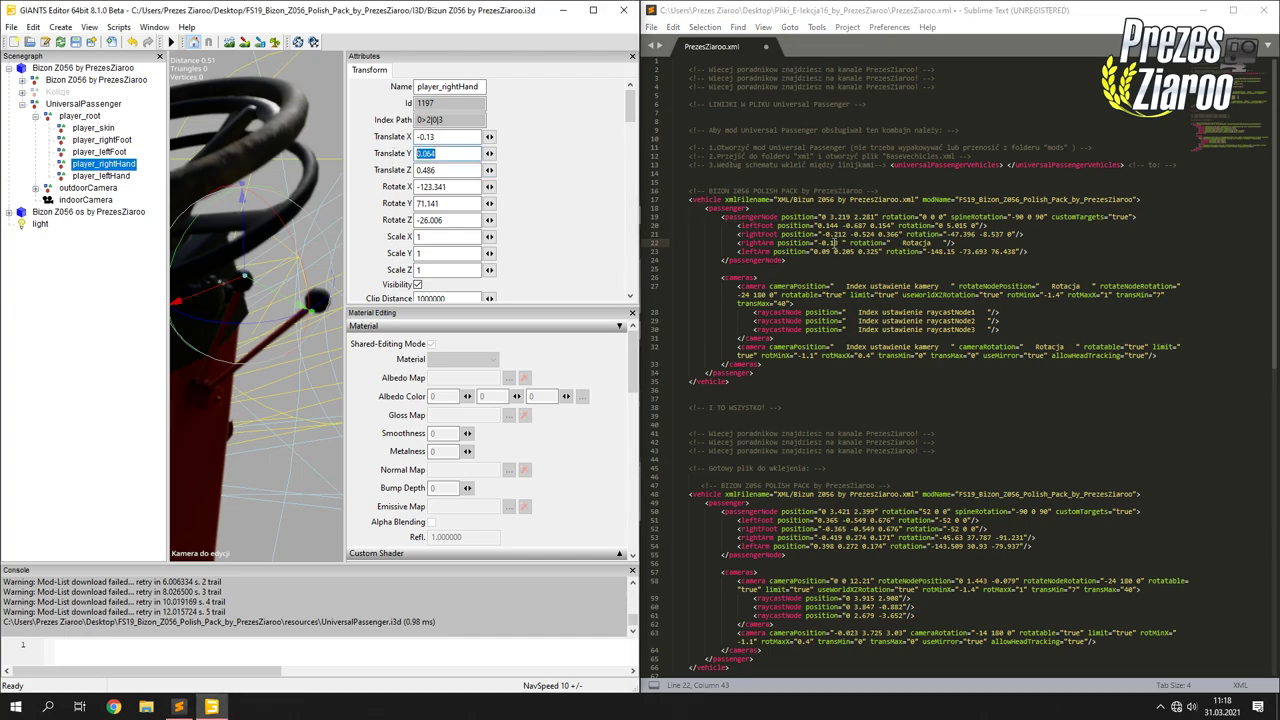
pyautogui.click(843, 243)
pyautogui.hotkey('ctrl', 'v')
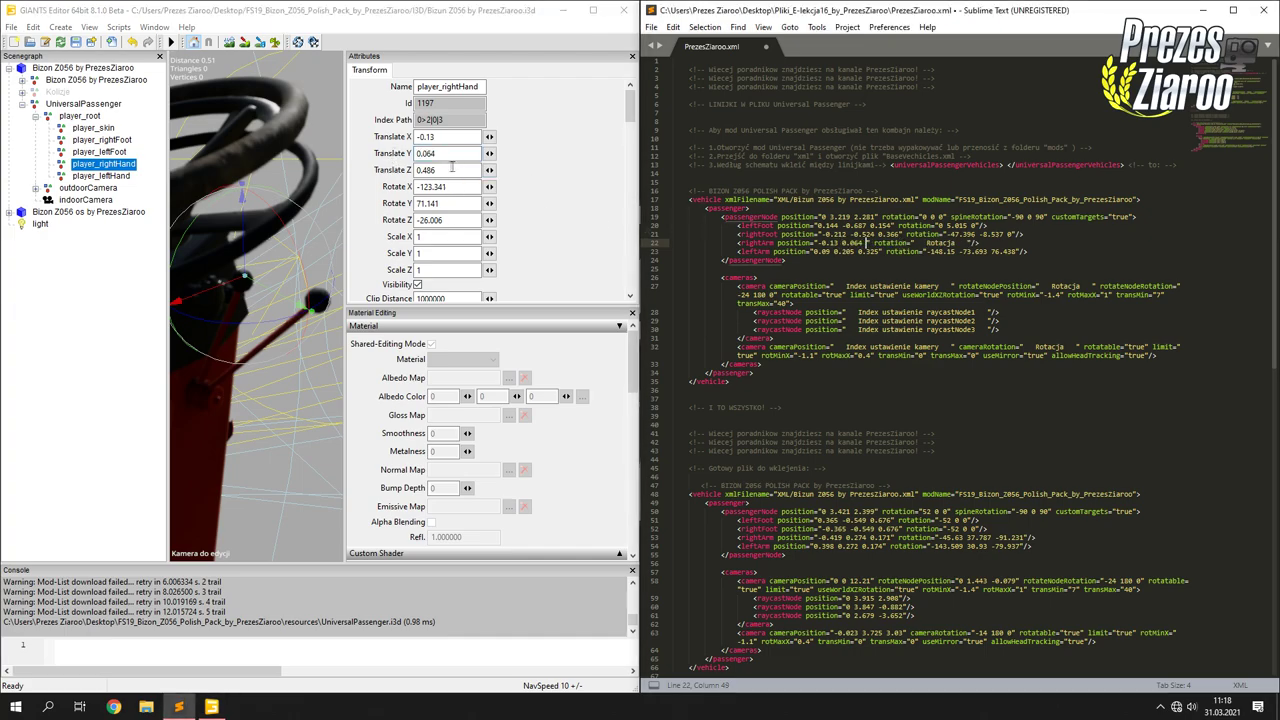
pyautogui.doubleClick(452, 170)
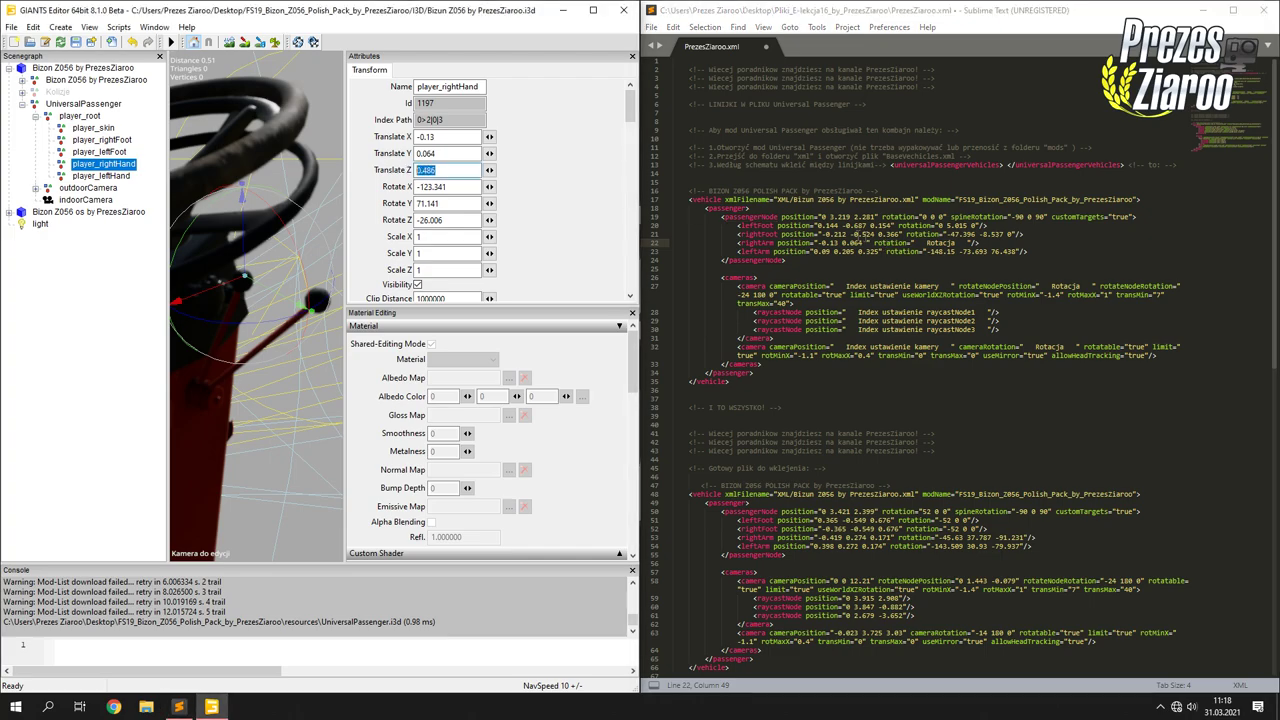
pyautogui.click(867, 243)
pyautogui.hotkey('ctrl', 'v')
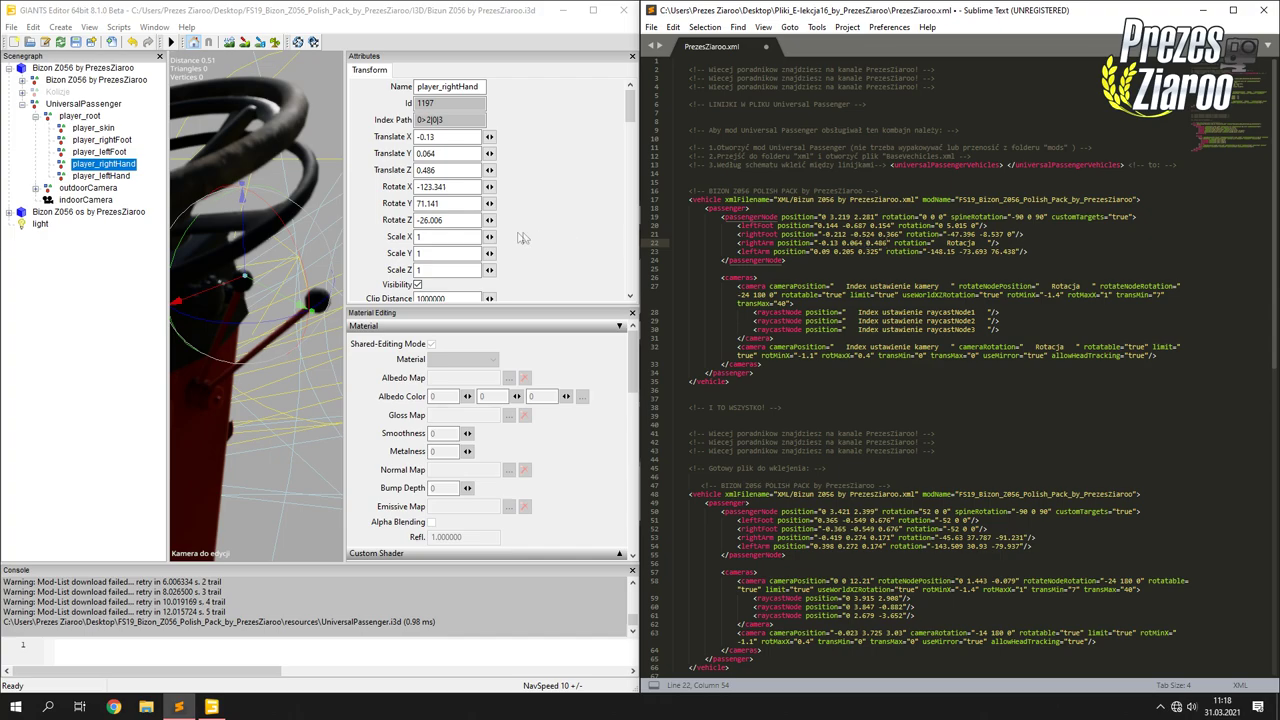
# Replace the rightArm rotation placeholder in the XML with player_rightHand's rotation values, -123.341 71.141 -26.006.
pyautogui.doubleClick(452, 187)
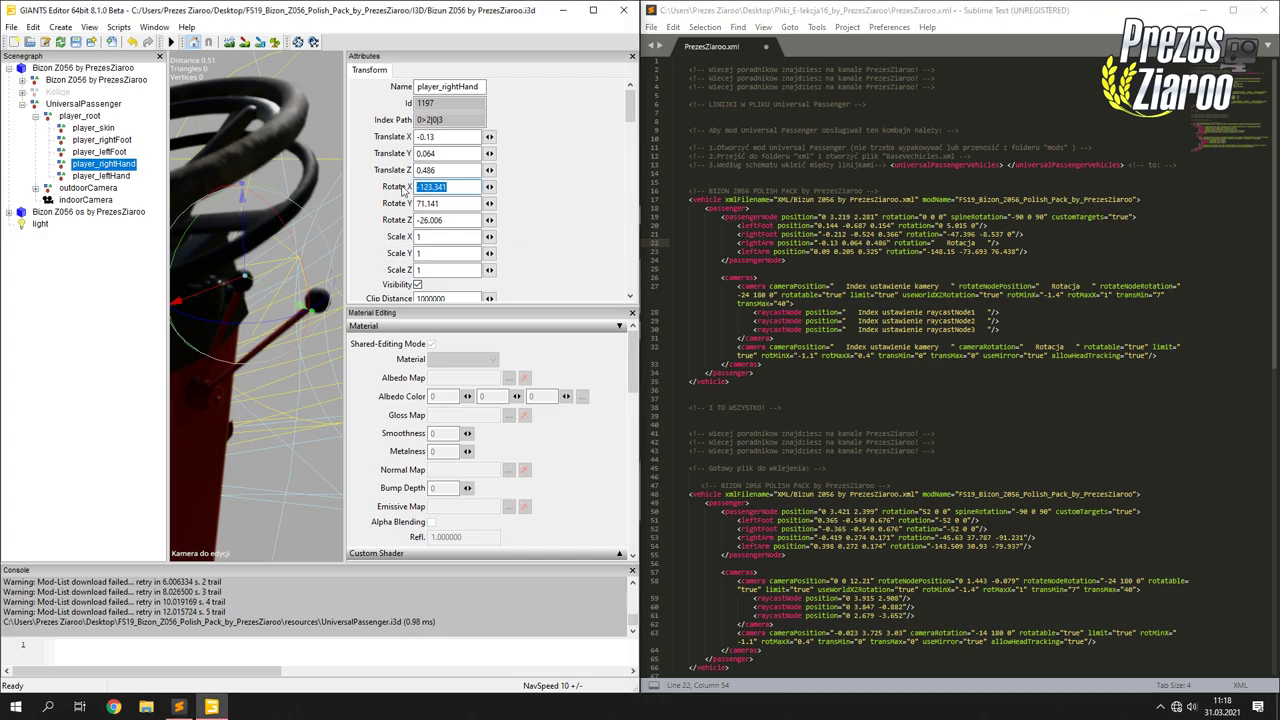
pyautogui.moveTo(935, 243); pyautogui.dragTo(988, 243)
pyautogui.hotkey('ctrl', 'v')
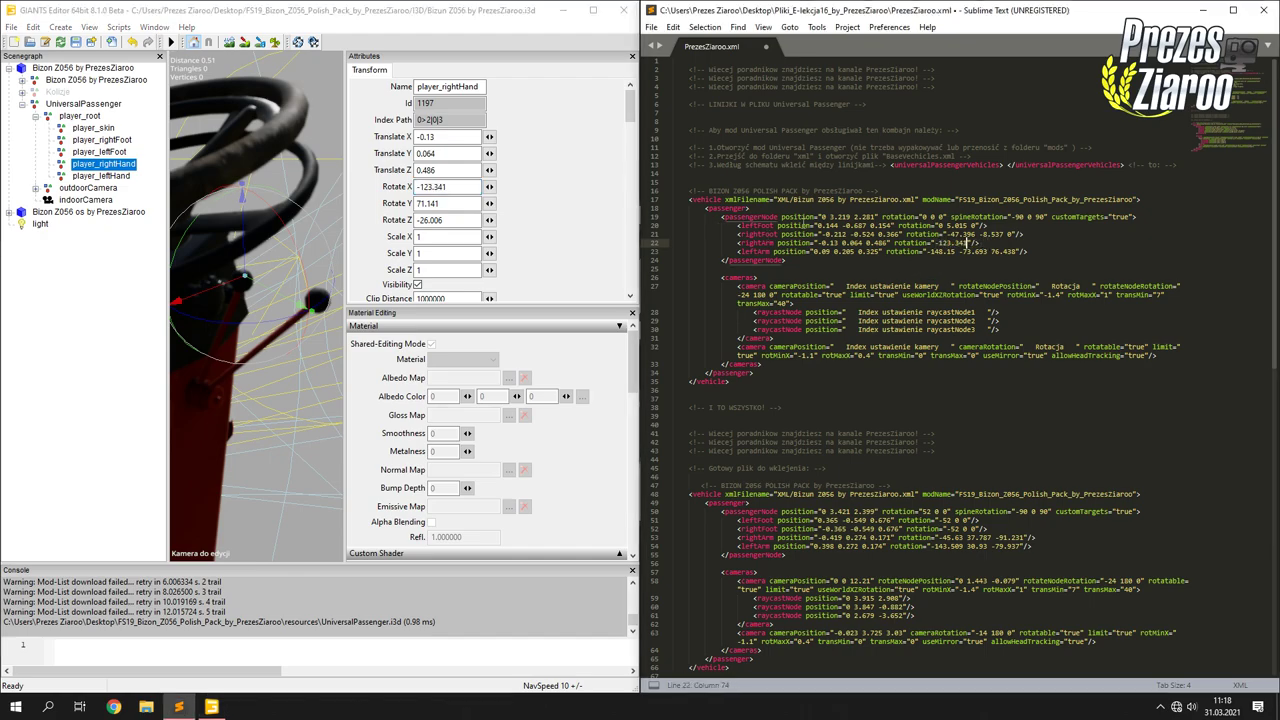
pyautogui.doubleClick(445, 204)
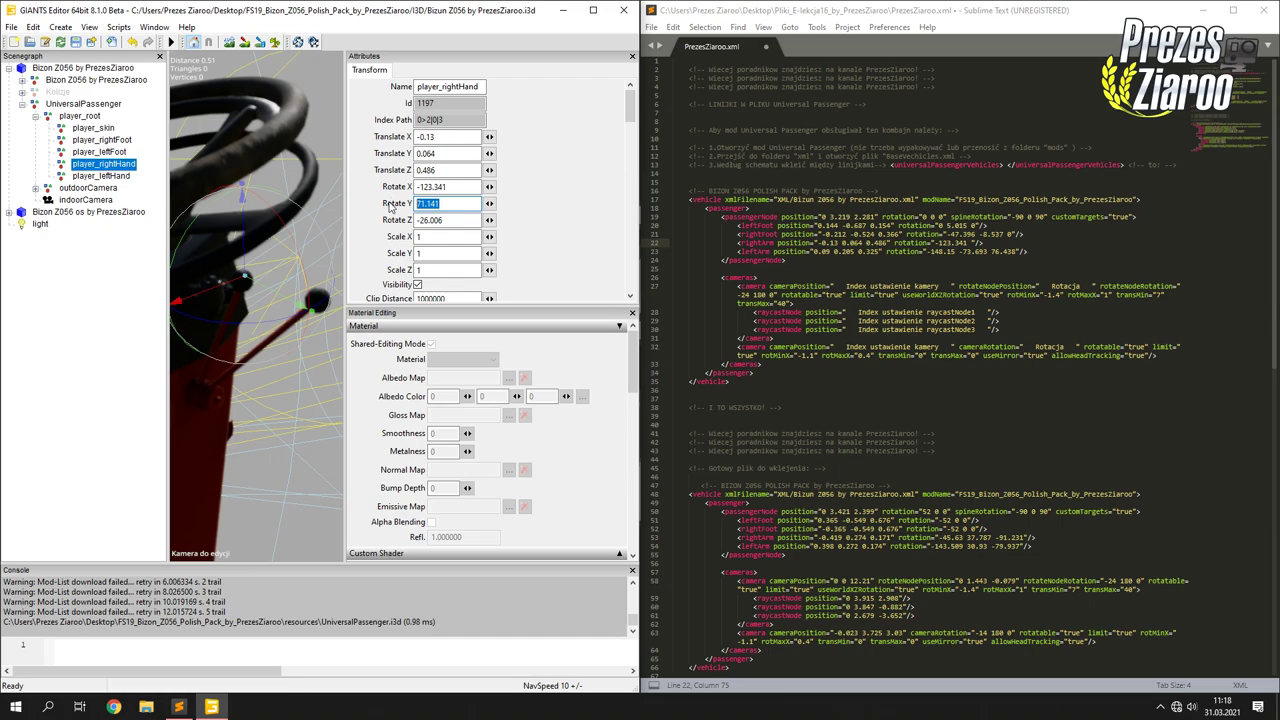
pyautogui.click(970, 244)
pyautogui.write('71.141')
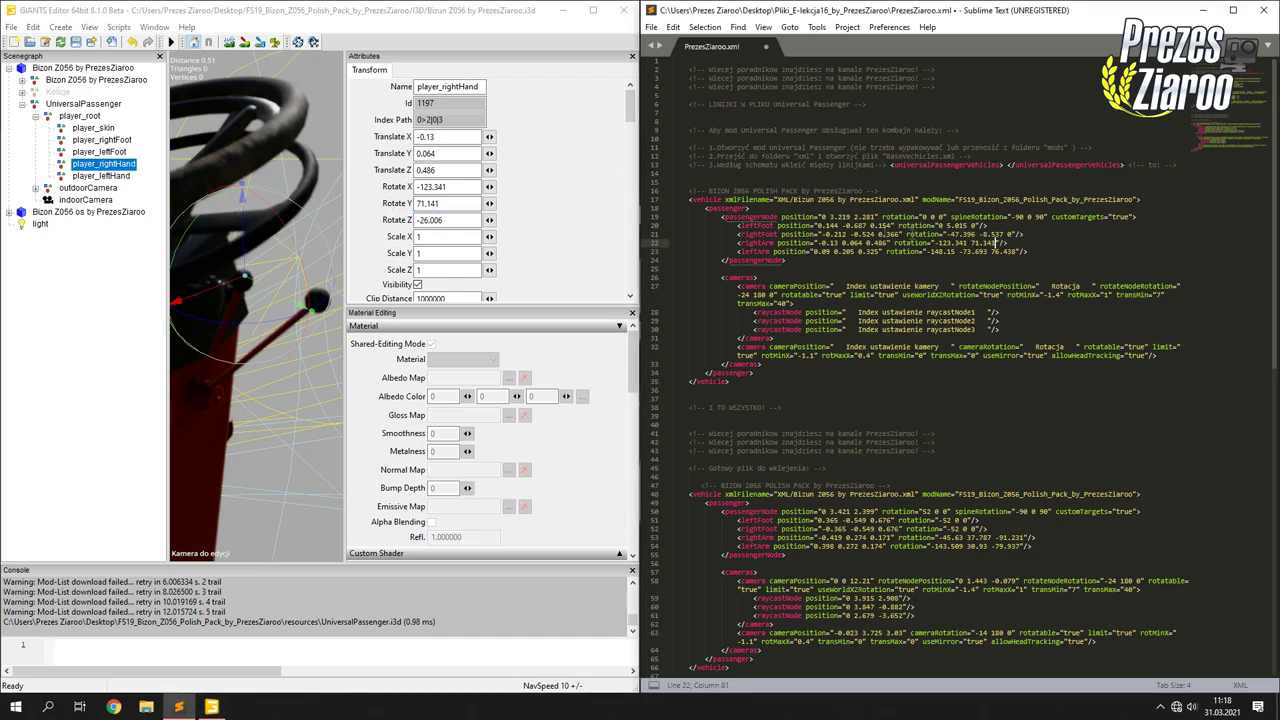
pyautogui.doubleClick(445, 220)
pyautogui.hotkey('ctrl', 'c')
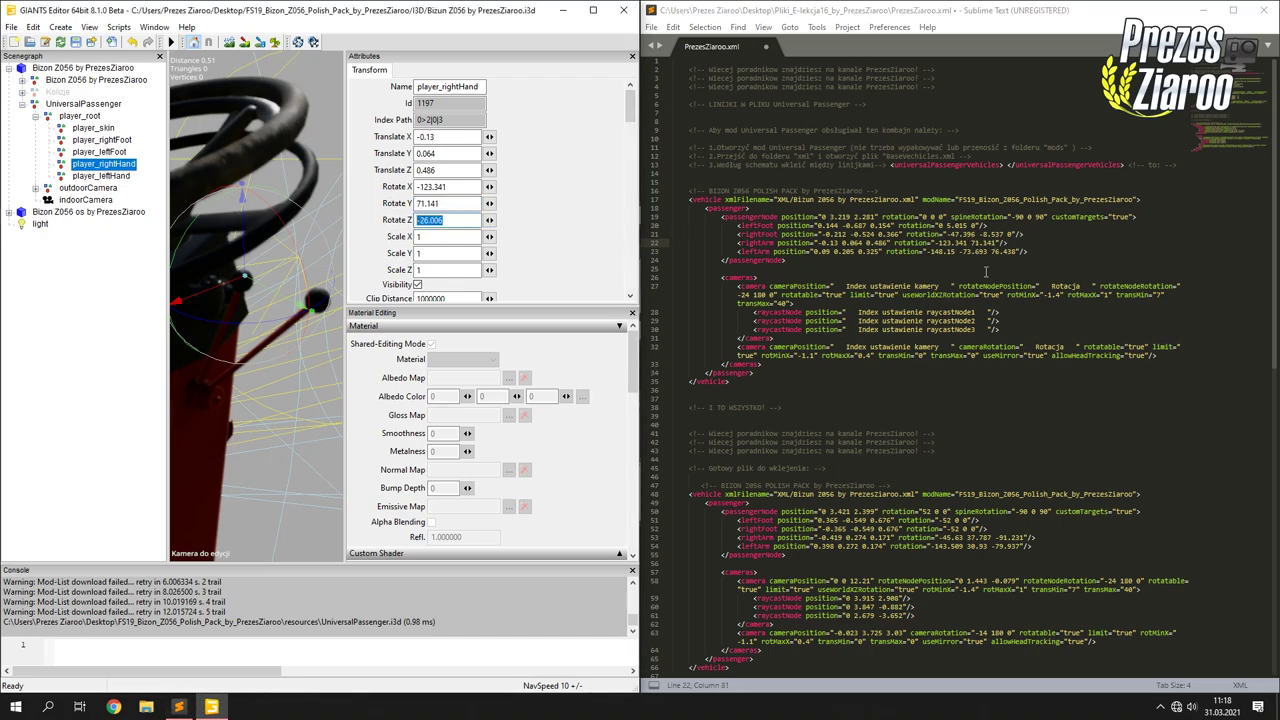
pyautogui.click(1010, 226)
pyautogui.hotkey('ctrl', 'v')
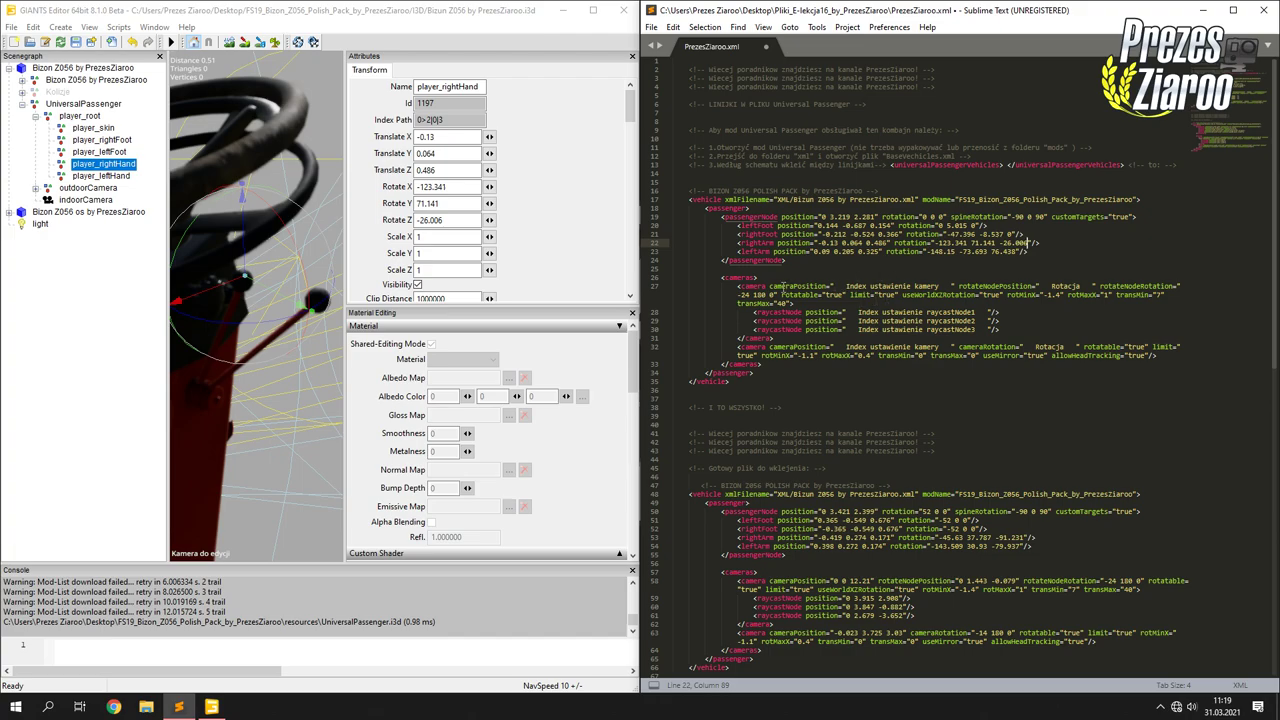
# Examine the cameraPosition and rotateNodePosition placeholders of the first camera entry in the XML.
pyautogui.moveTo(782, 287); pyautogui.dragTo(980, 288)
pyautogui.click(955, 288)
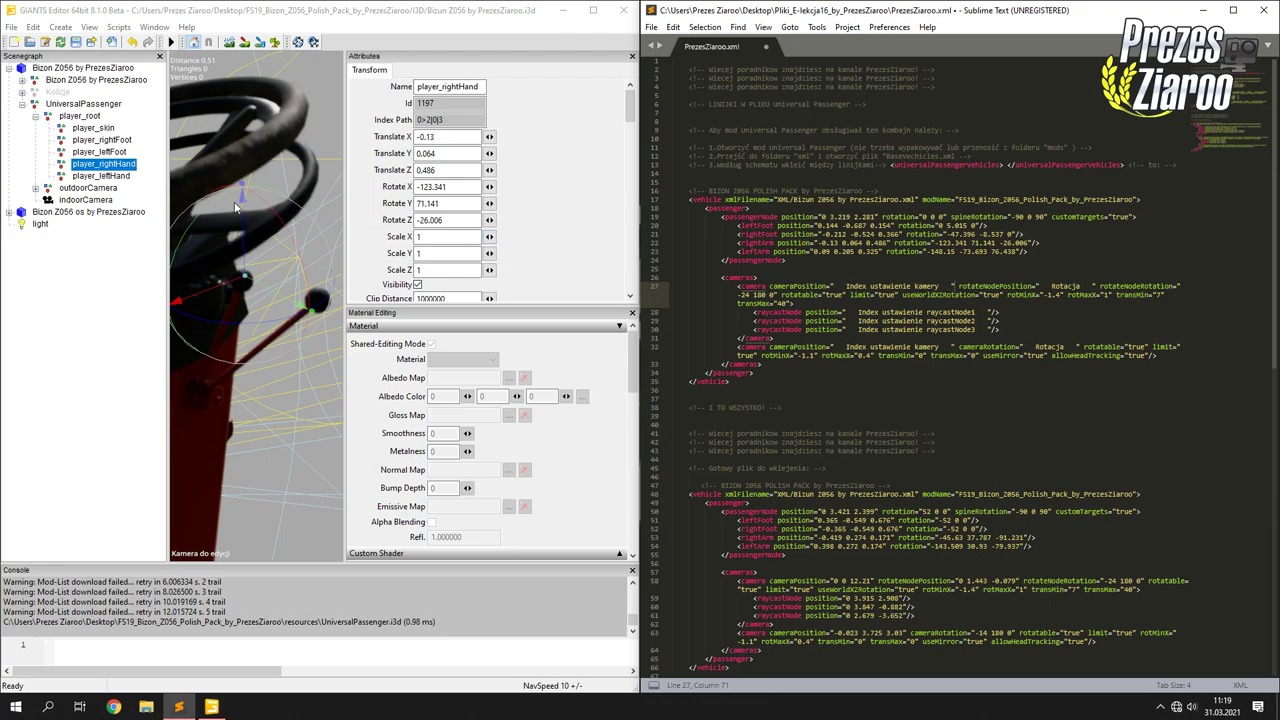
# Expand the UniversalPassenger outdoorCamera group and examine its outdoorCameraTarget and nested camera node.
pyautogui.click(281, 165)
pyautogui.scroll(-5, 261, 205)
pyautogui.moveTo(261, 205); pyautogui.dragTo(222, 261, button='middle')
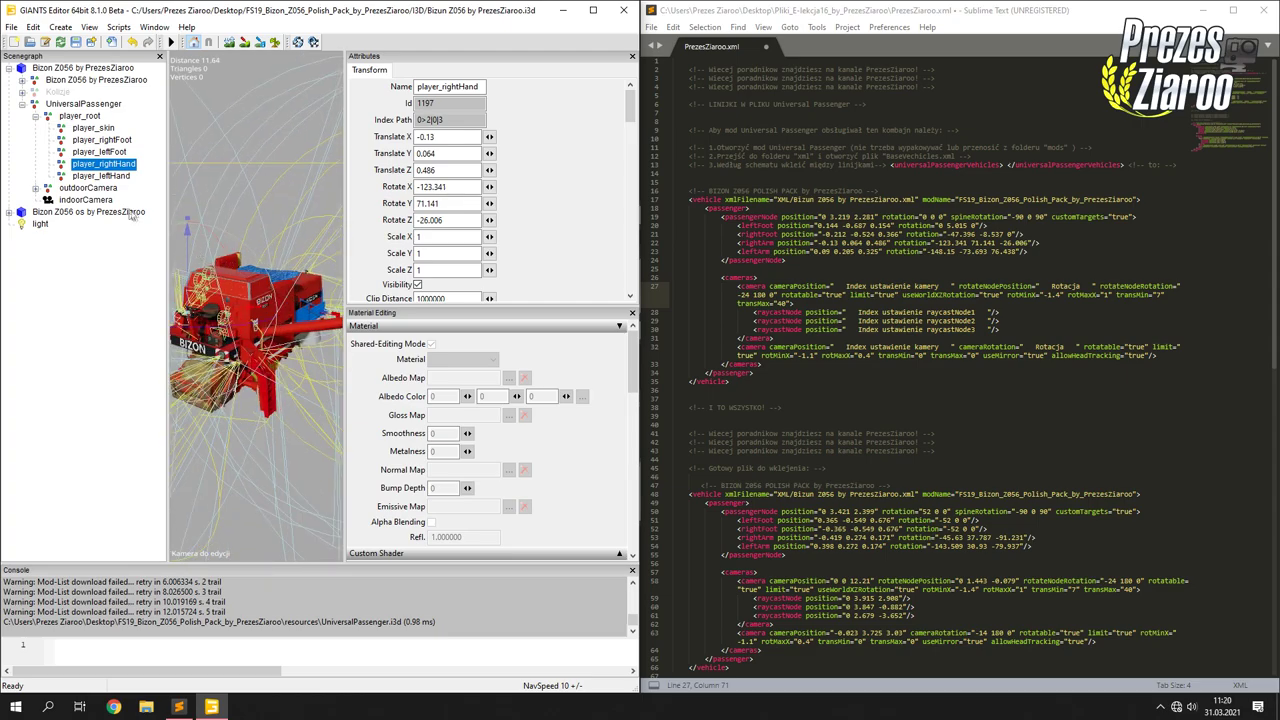
pyautogui.click(88, 188)
pyautogui.click(35, 188)
pyautogui.click(78, 200)
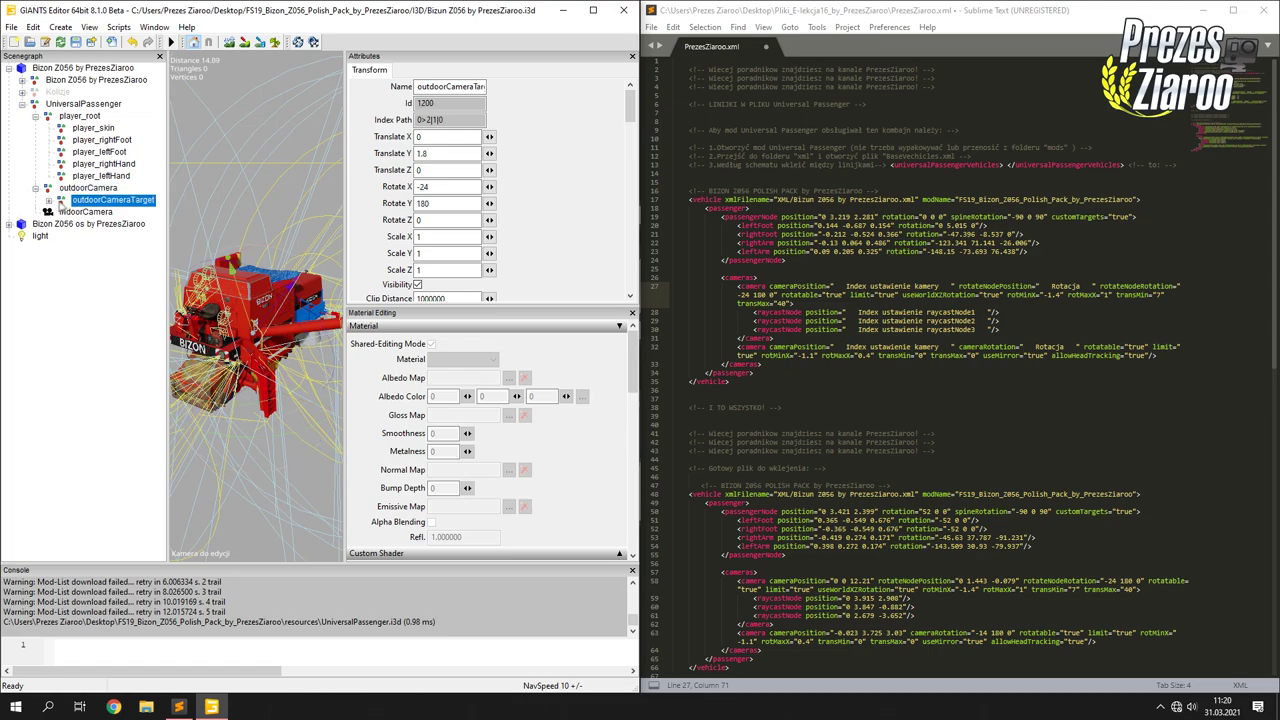
pyautogui.click(48, 200)
pyautogui.click(105, 212)
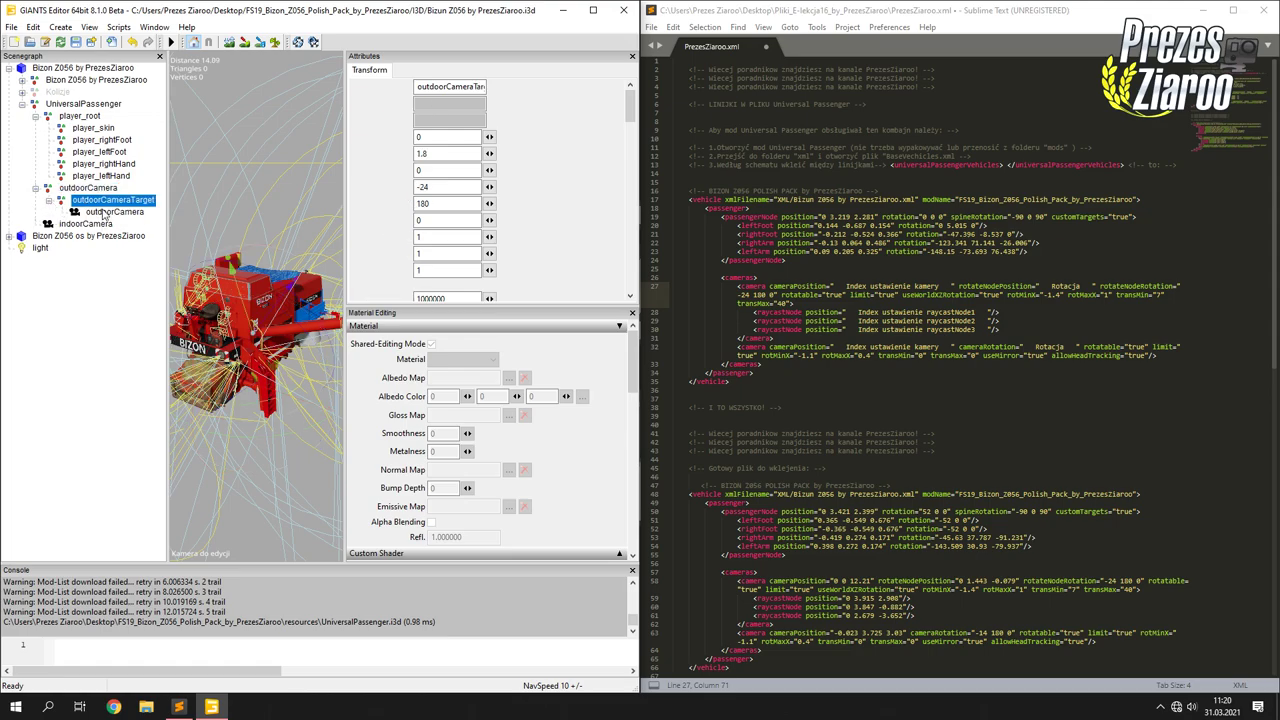
pyautogui.click(285, 218)
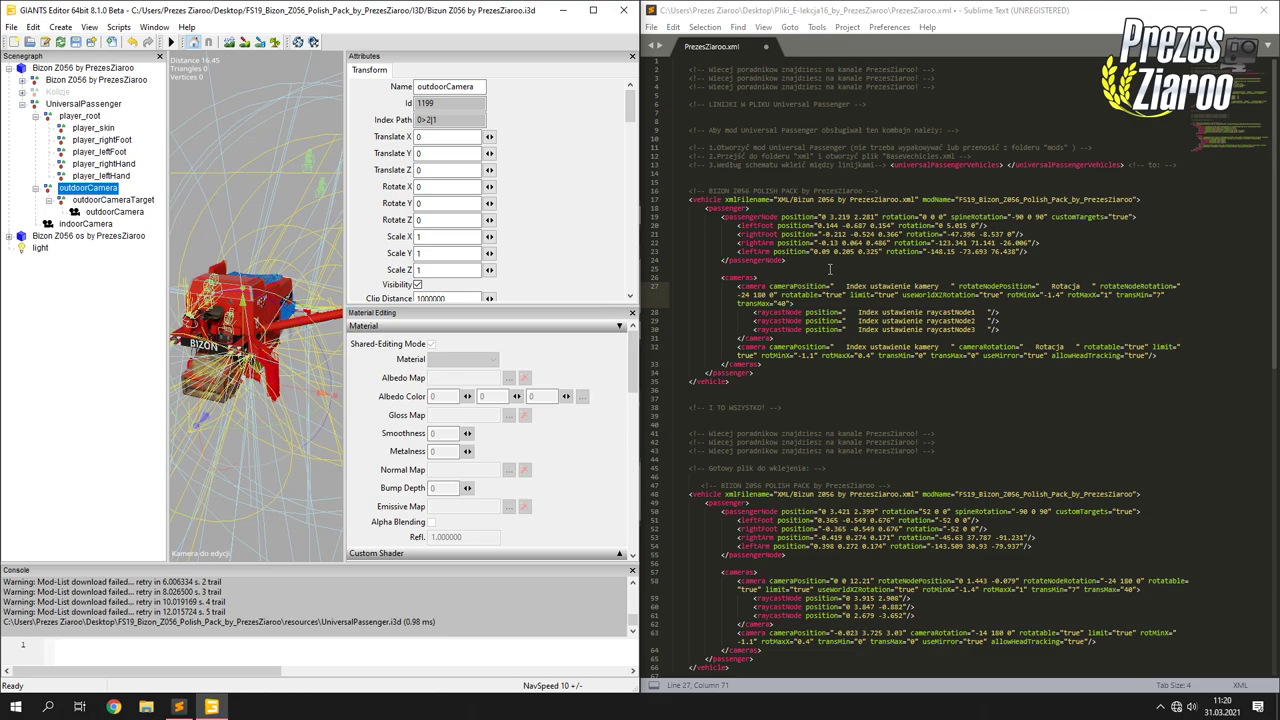
# Locate the nodes for the XML's raycastNode placeholders: expand the Bizon Z056 model's Kamery group and select cameraRaycastNode1.
pyautogui.moveTo(754, 312); pyautogui.dragTo(1005, 330)
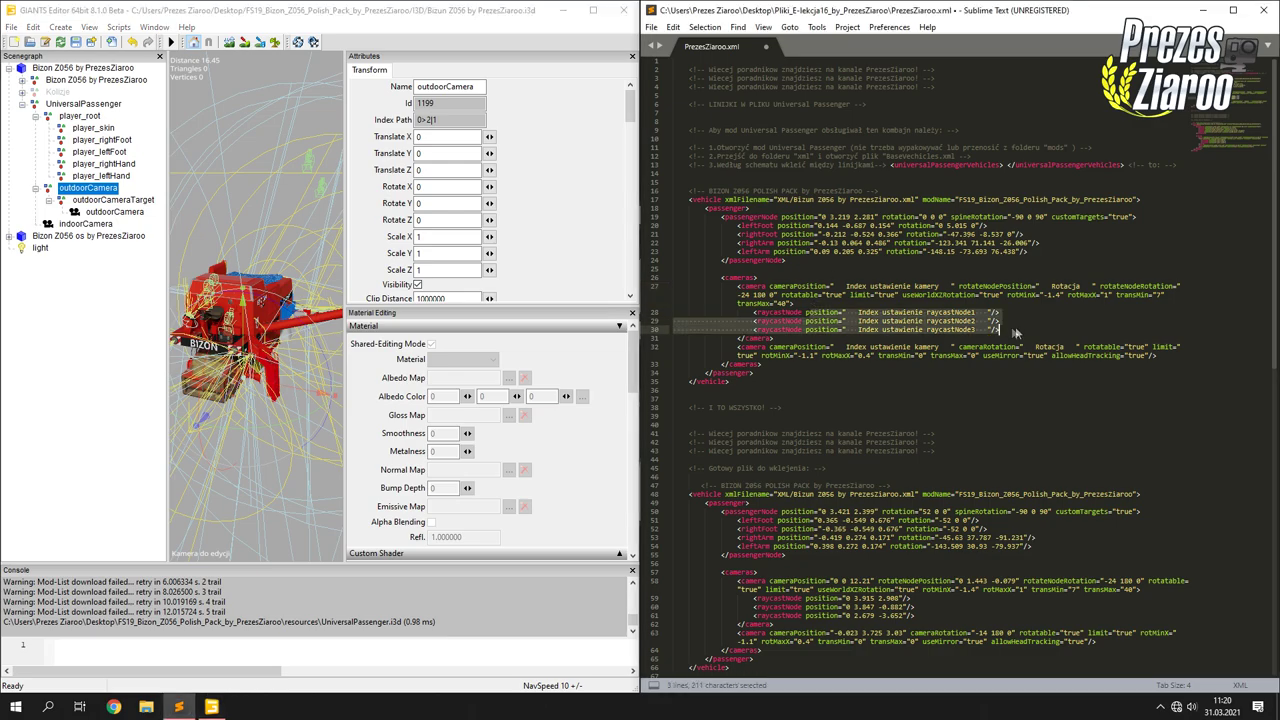
pyautogui.click(937, 325)
pyautogui.moveTo(252, 284); pyautogui.dragTo(242, 316, button='middle')
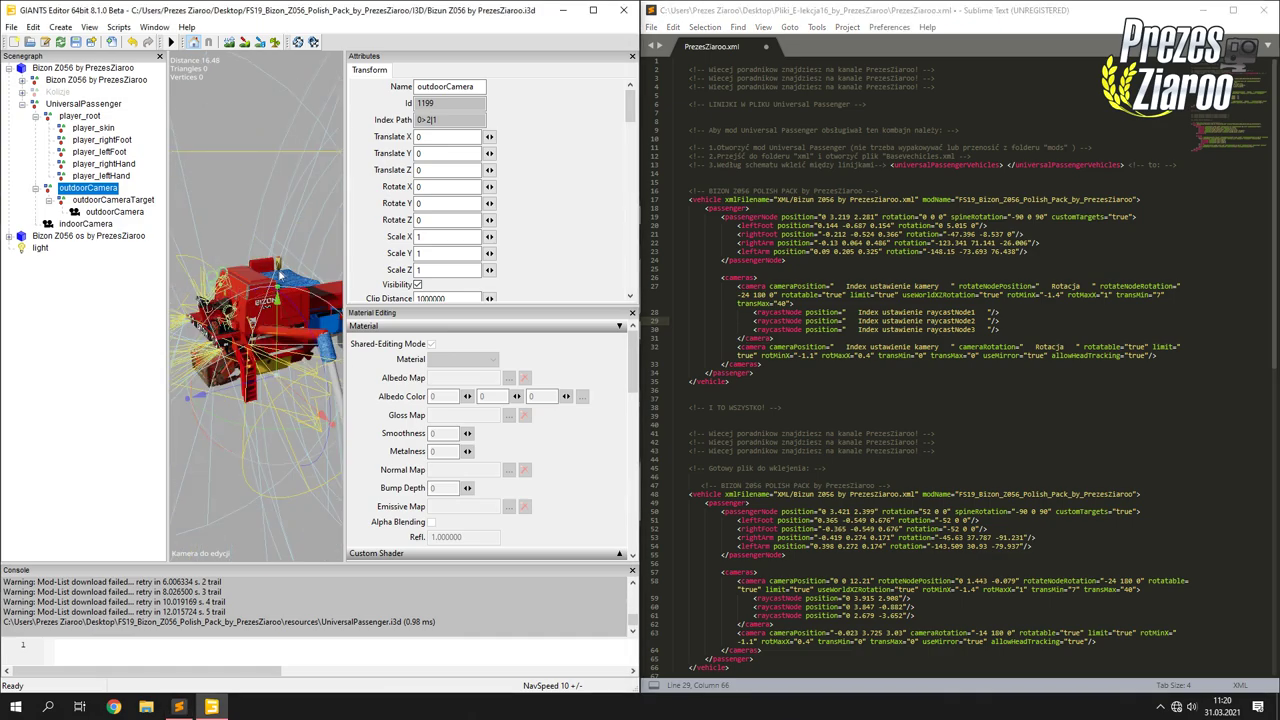
pyautogui.moveTo(248, 270); pyautogui.dragTo(175, 255, button='middle')
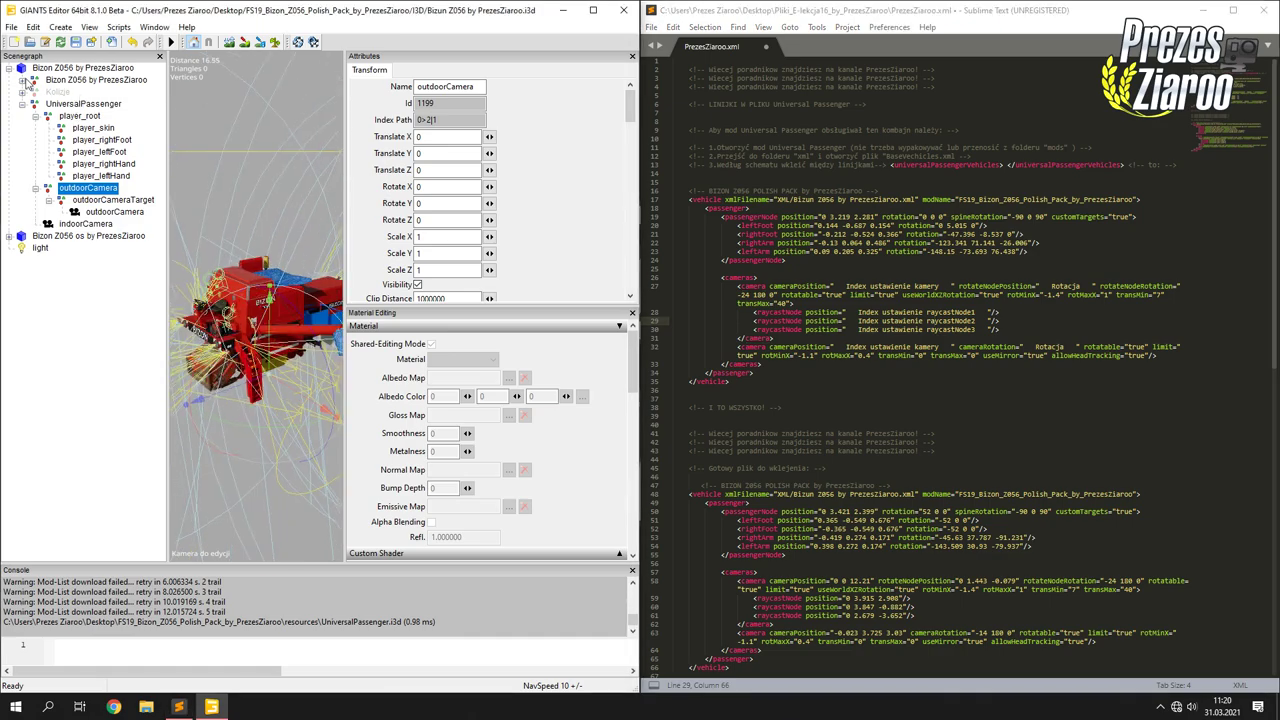
pyautogui.click(23, 81)
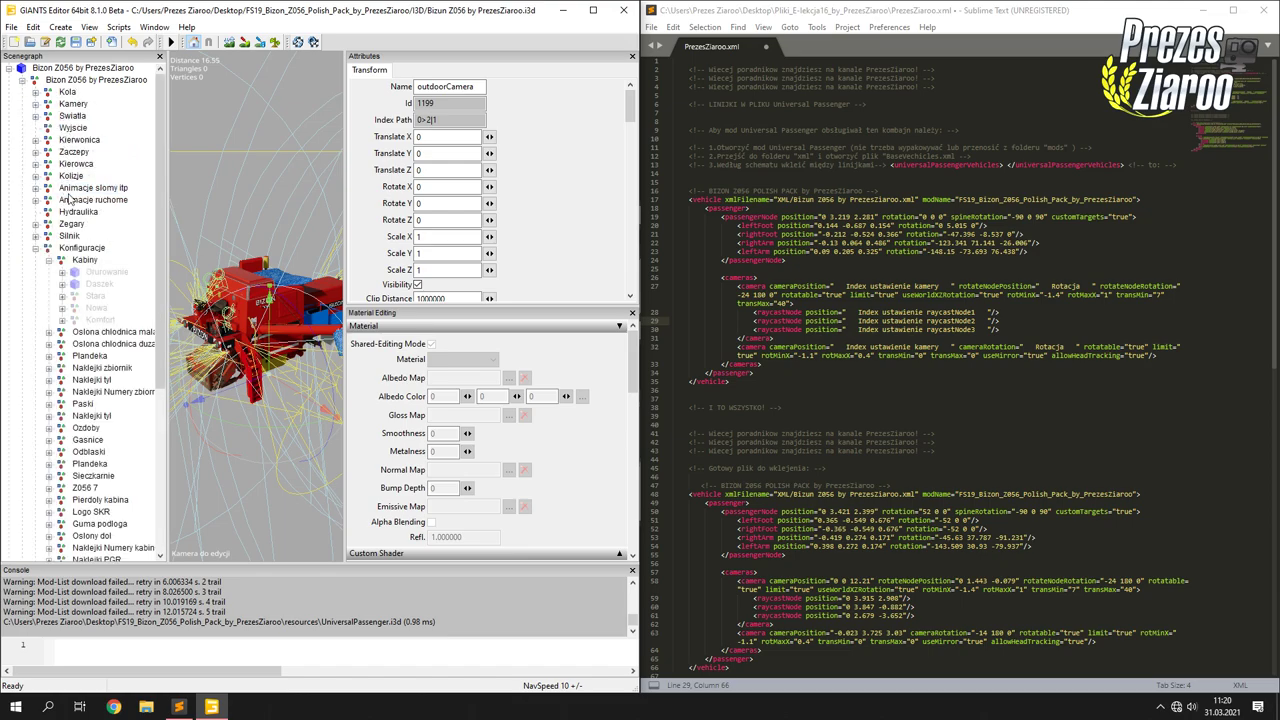
pyautogui.click(37, 250)
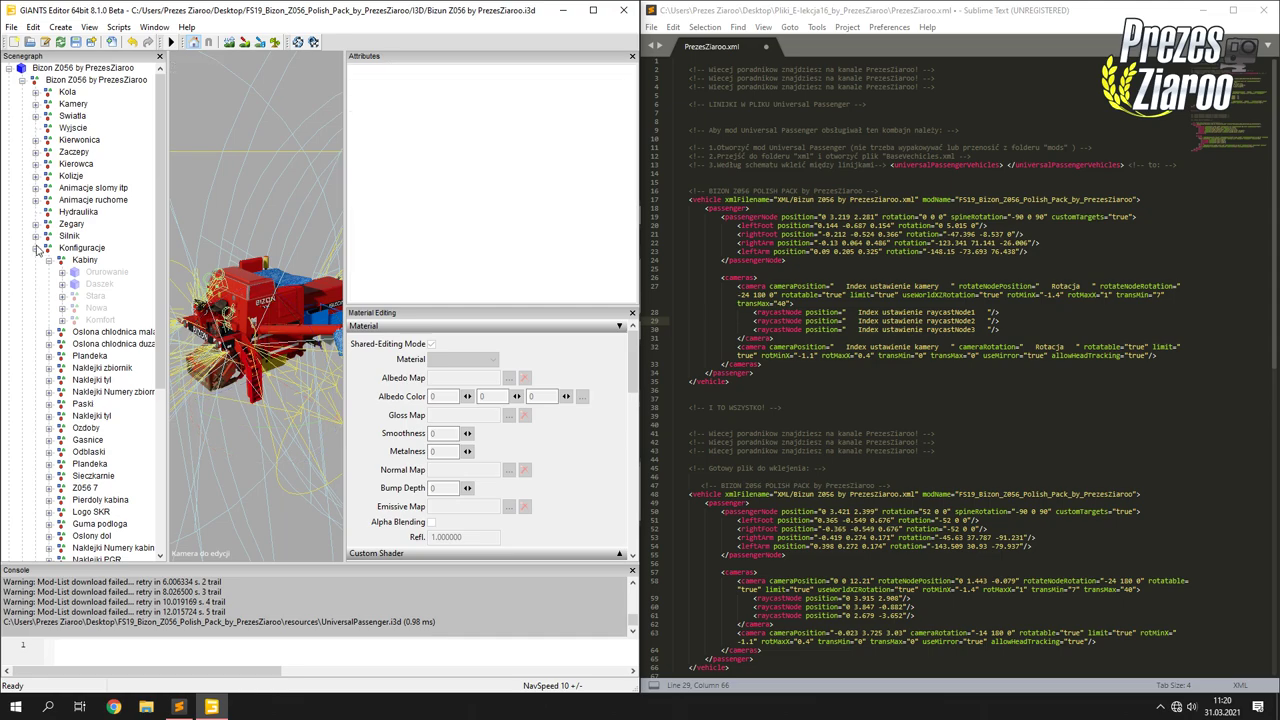
pyautogui.click(36, 248)
pyautogui.click(64, 105)
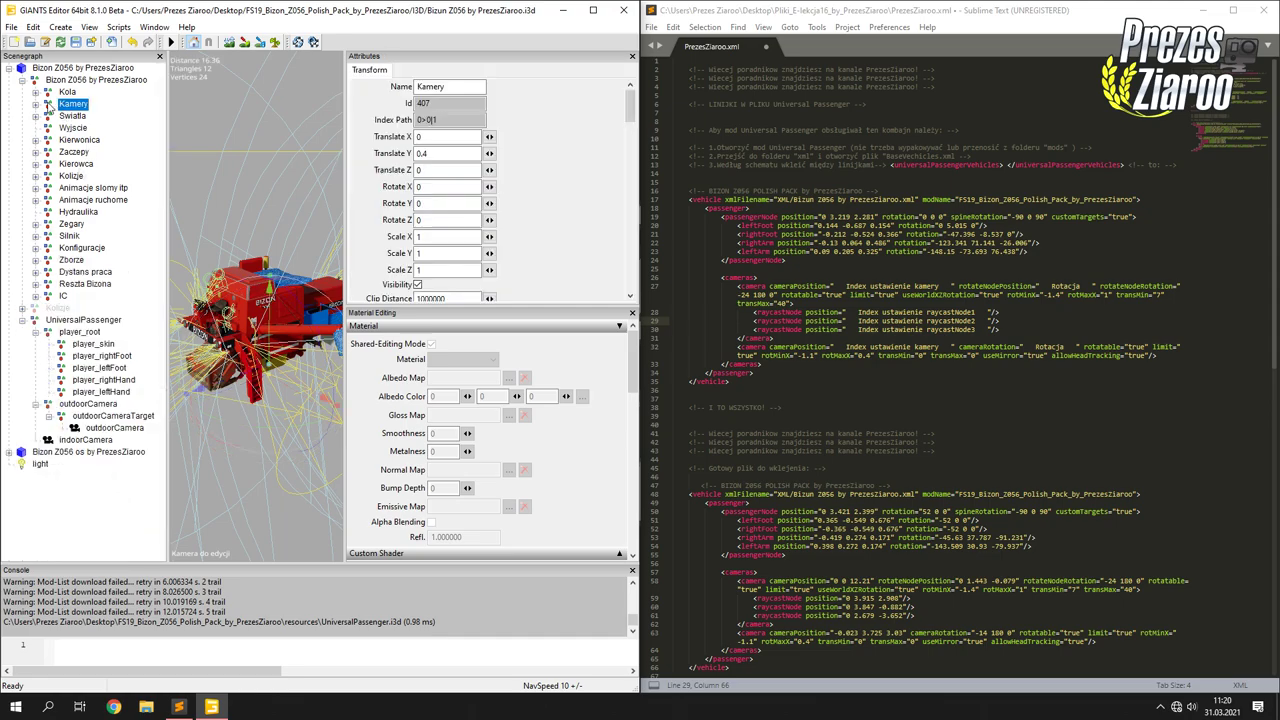
pyautogui.click(36, 104)
pyautogui.click(91, 153)
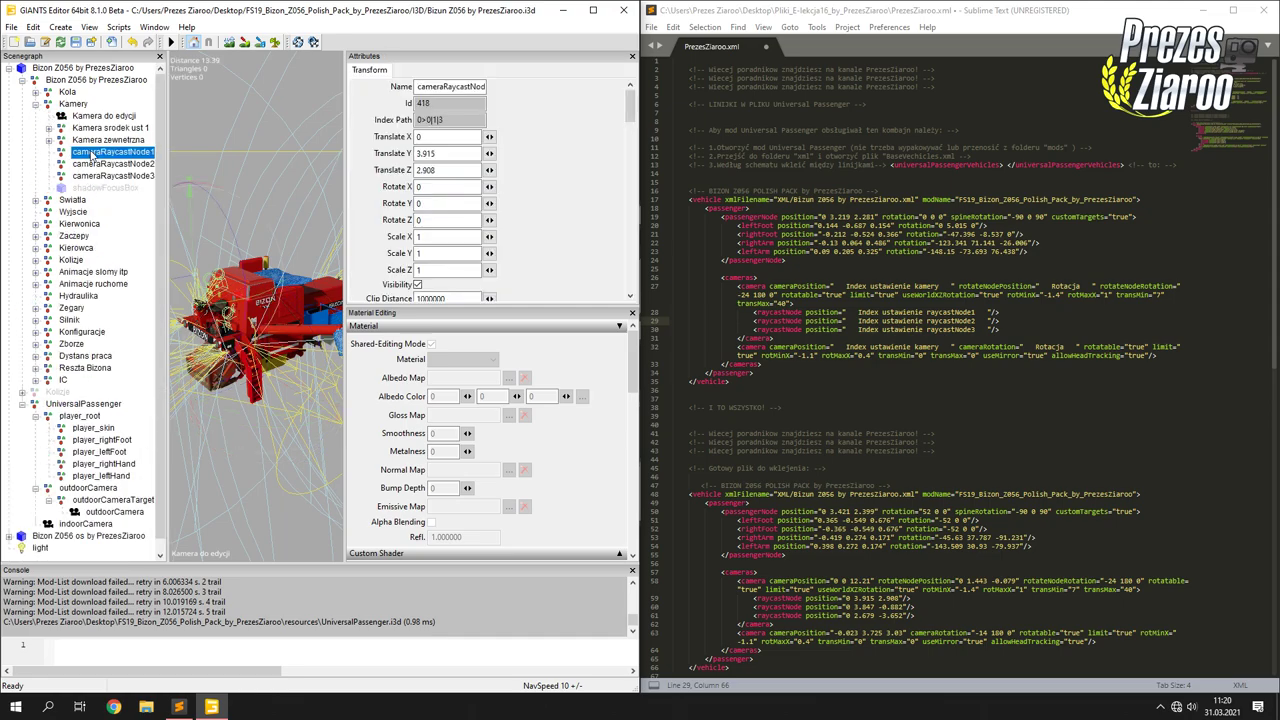
# Replace the raycastNode1 position placeholder in the XML with cameraRaycastNode1's translation values, 0 3.915 2.908.
pyautogui.click(446, 153)
pyautogui.moveTo(446, 153); pyautogui.dragTo(395, 153)
pyautogui.moveTo(849, 312); pyautogui.dragTo(989, 316)
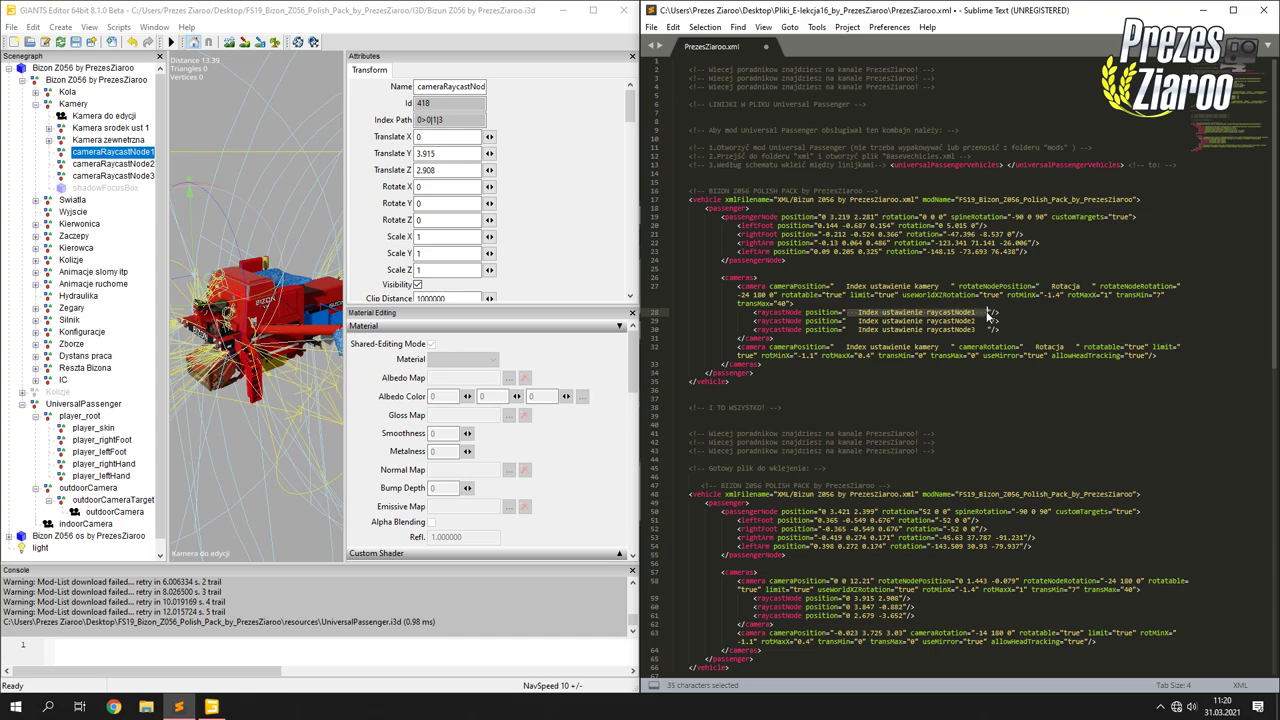
pyautogui.write('0 3.915')
pyautogui.moveTo(446, 170); pyautogui.dragTo(404, 173)
pyautogui.hotkey('ctrl', 'c')
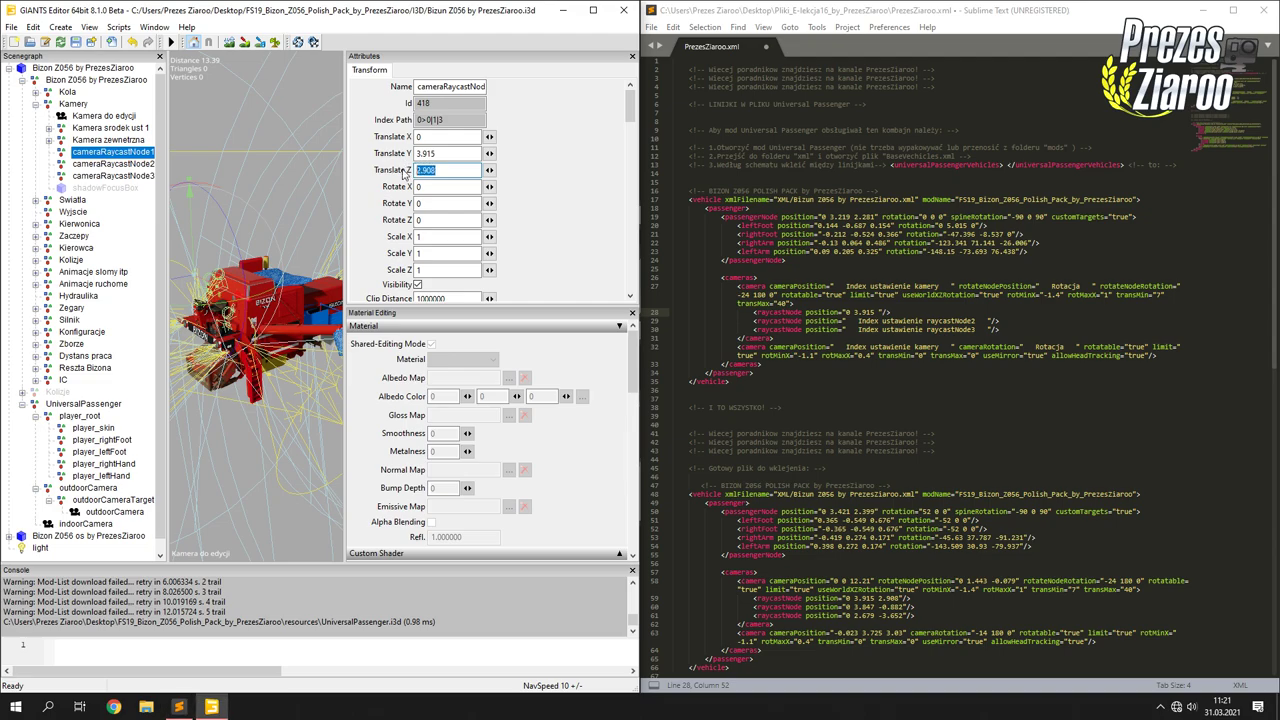
pyautogui.click(881, 313)
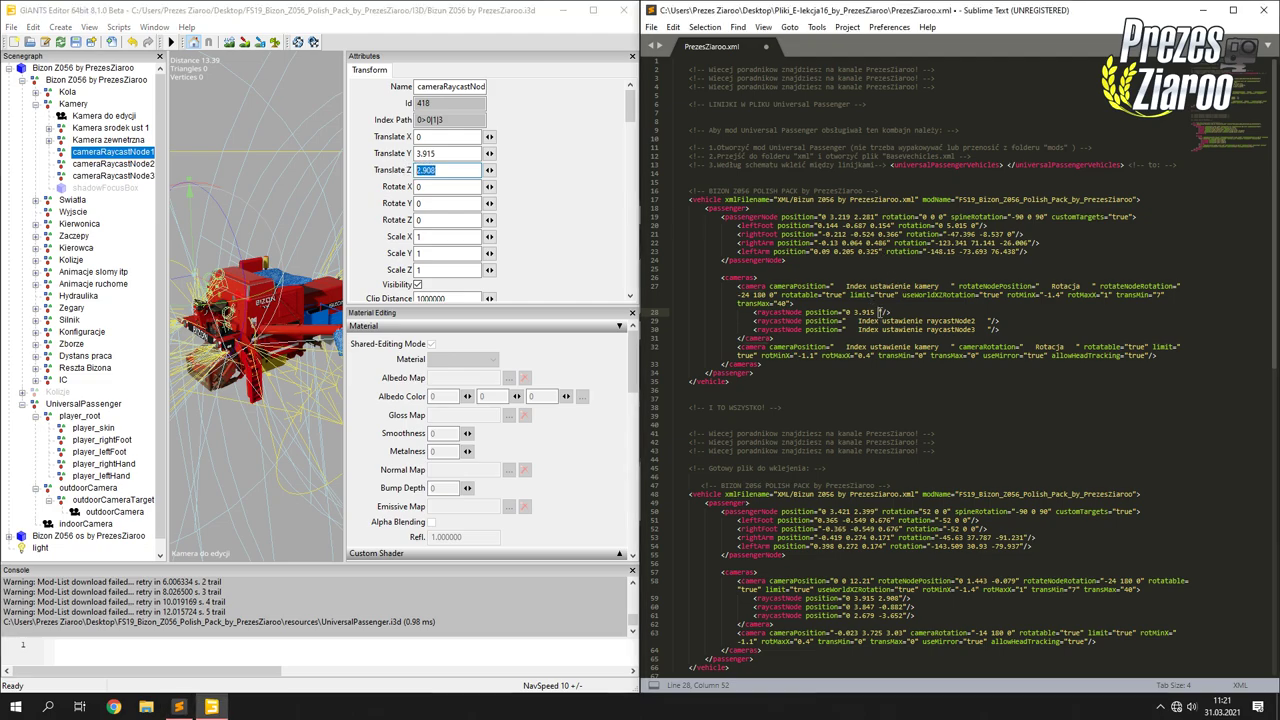
pyautogui.hotkey('ctrl', 'v')
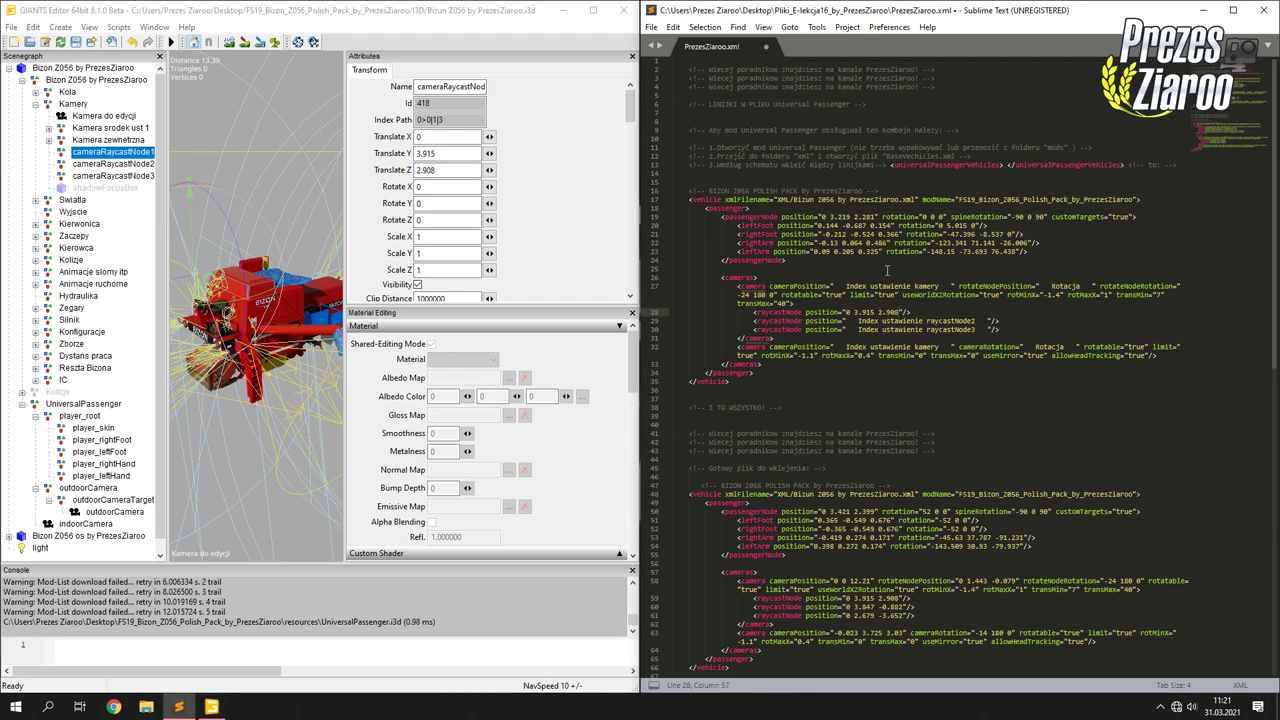
# Replace the raycastNode2 position placeholder in the XML with cameraRaycastNode2's translation values, 0 3.847 -0.882.
pyautogui.click(112, 164)
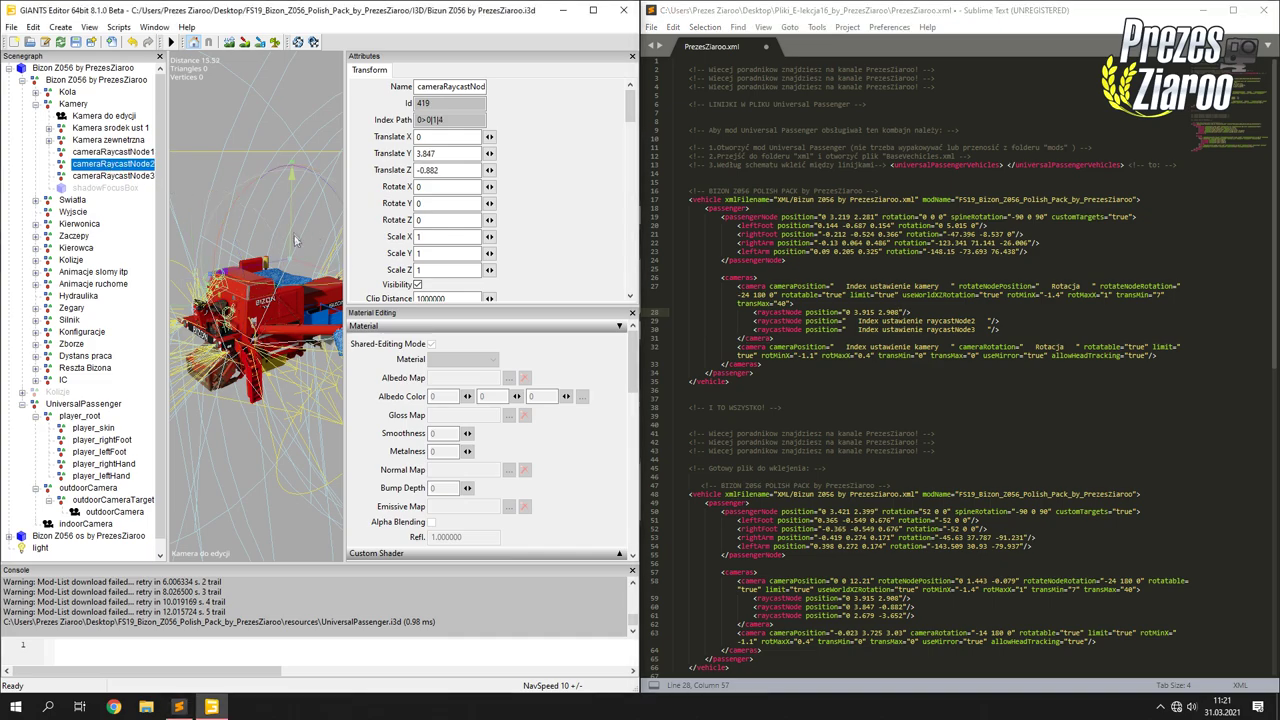
pyautogui.moveTo(440, 154); pyautogui.dragTo(378, 149)
pyautogui.moveTo(847, 320); pyautogui.dragTo(988, 323)
pyautogui.press('BackSpace')
pyautogui.write('0 3.847')
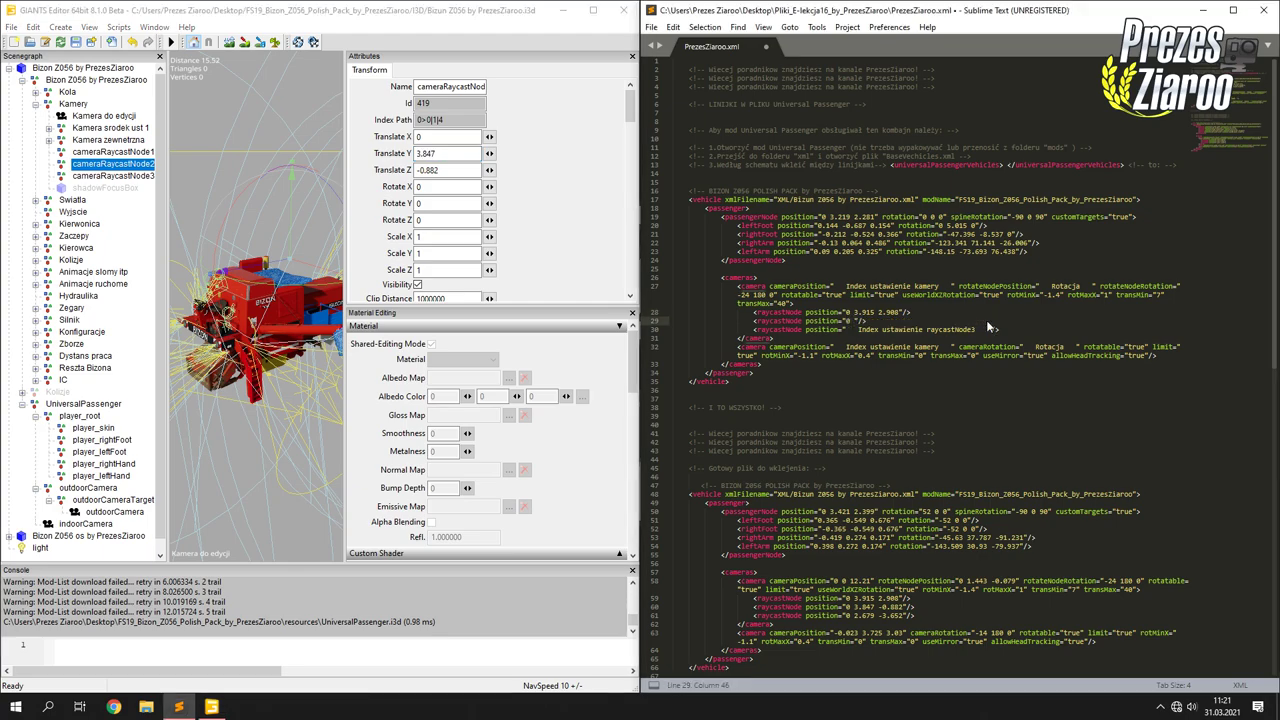
pyautogui.doubleClick(430, 170)
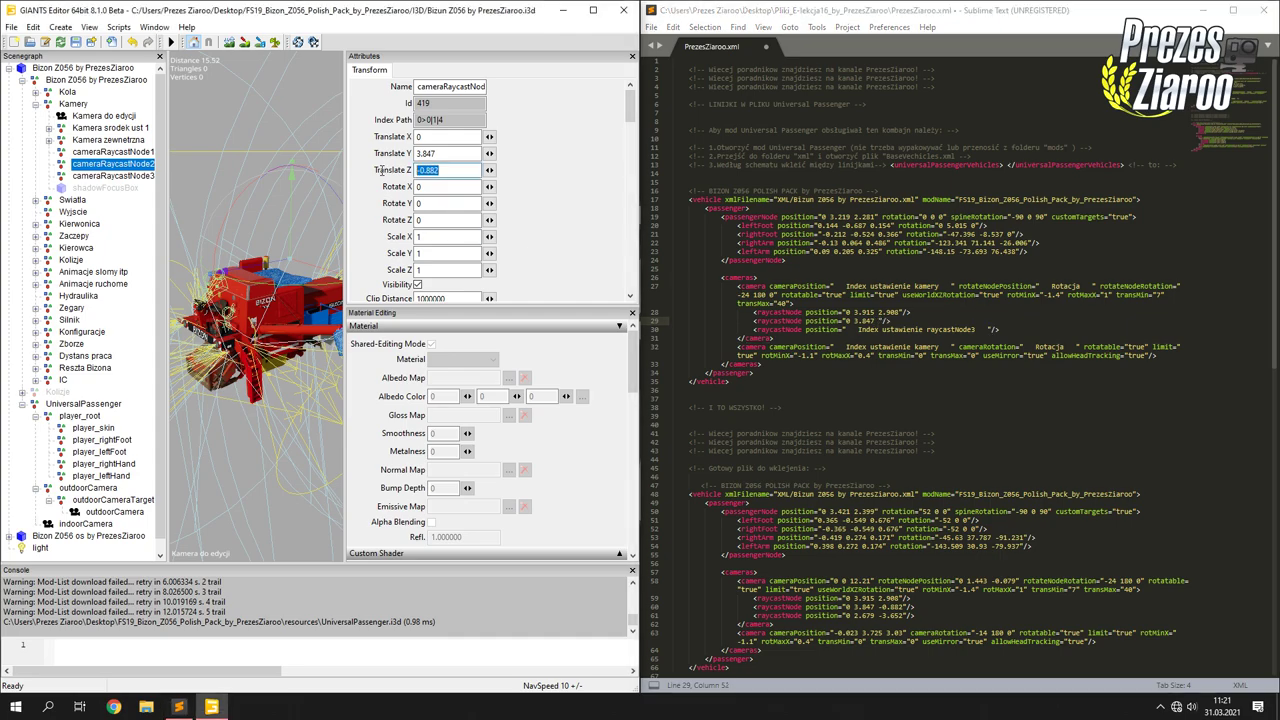
pyautogui.hotkey('ctrl', 'c')
pyautogui.click(879, 320)
pyautogui.hotkey('ctrl', 'v')
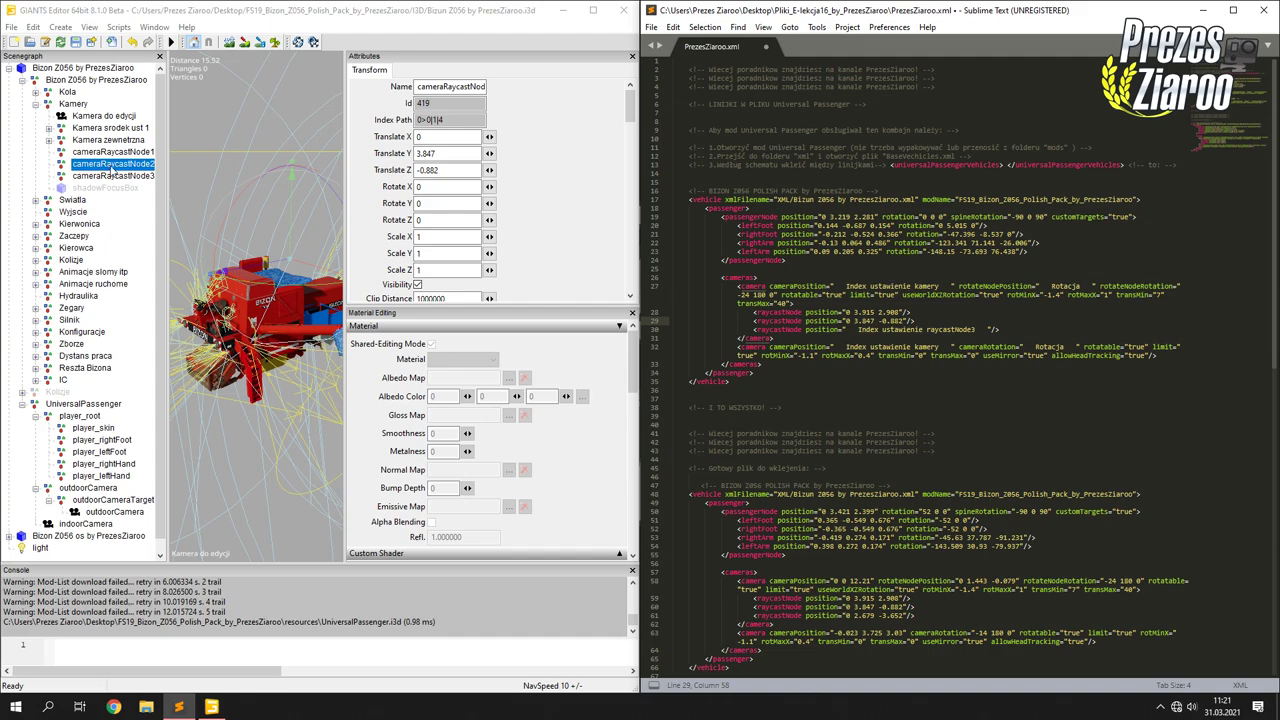
# Replace the raycastNode3 position placeholder in the XML with cameraRaycastNode3's translation values, 0 2.679 -3.652.
pyautogui.click(107, 176)
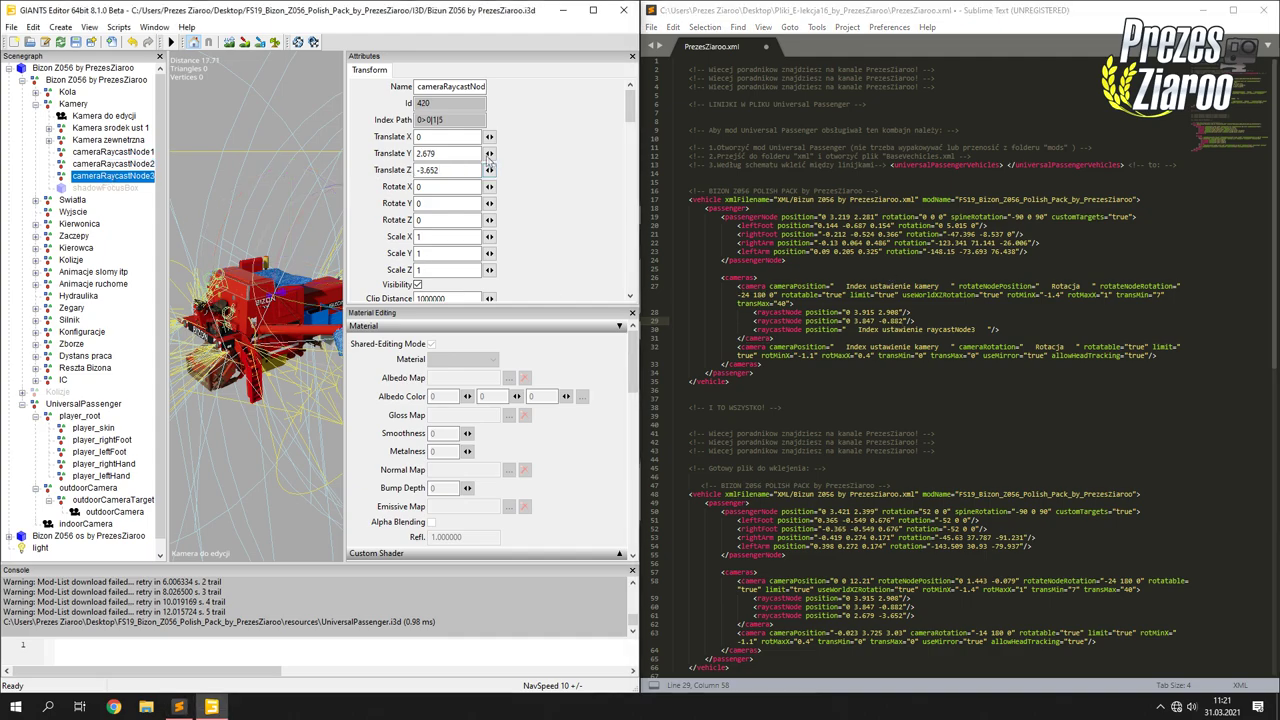
pyautogui.click(436, 153)
pyautogui.moveTo(847, 331); pyautogui.dragTo(986, 330)
pyautogui.press('BackSpace')
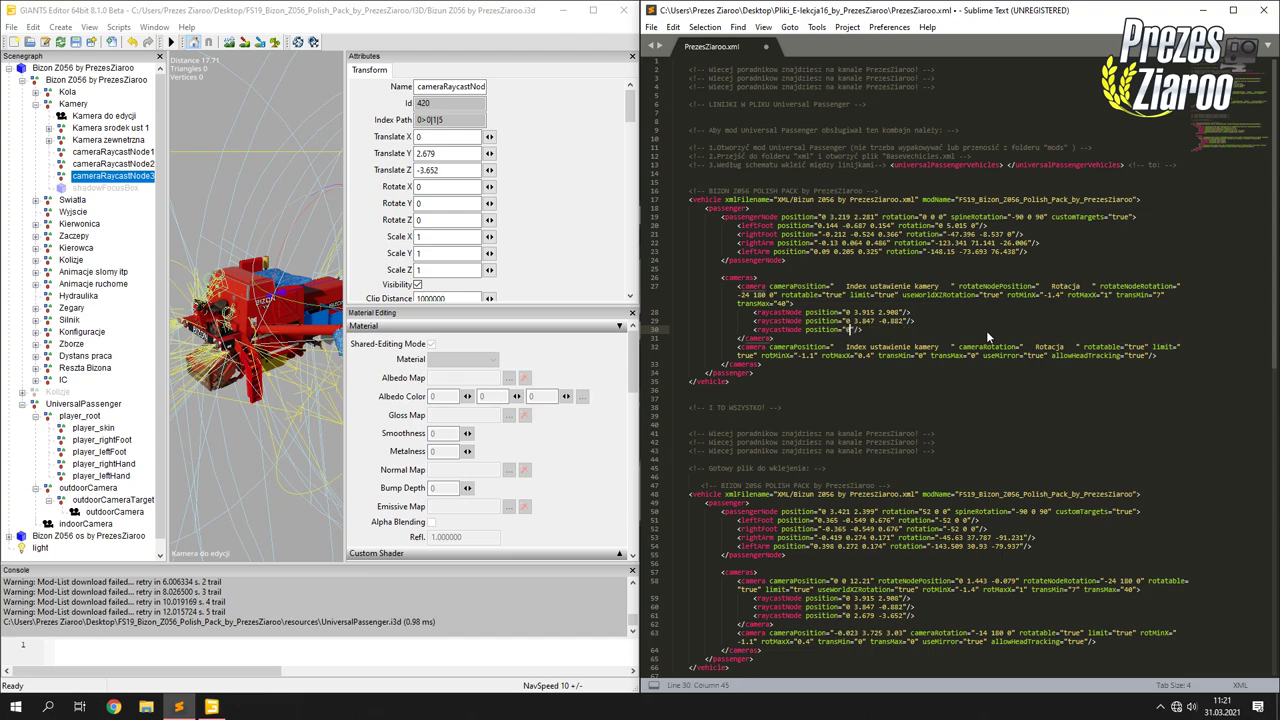
pyautogui.hotkey('ctrl', 'v')
pyautogui.moveTo(457, 170); pyautogui.dragTo(387, 171)
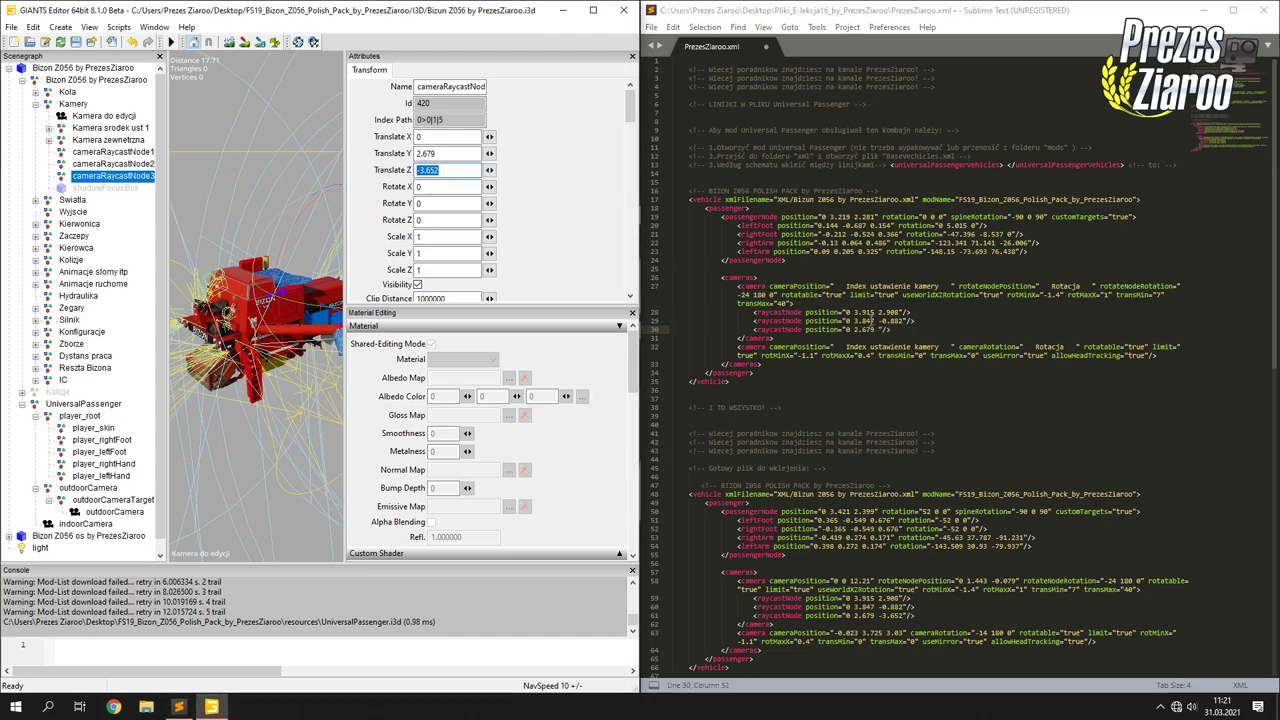
pyautogui.hotkey('ctrl', 'c')
pyautogui.click(880, 329)
pyautogui.hotkey('ctrl', 'v')
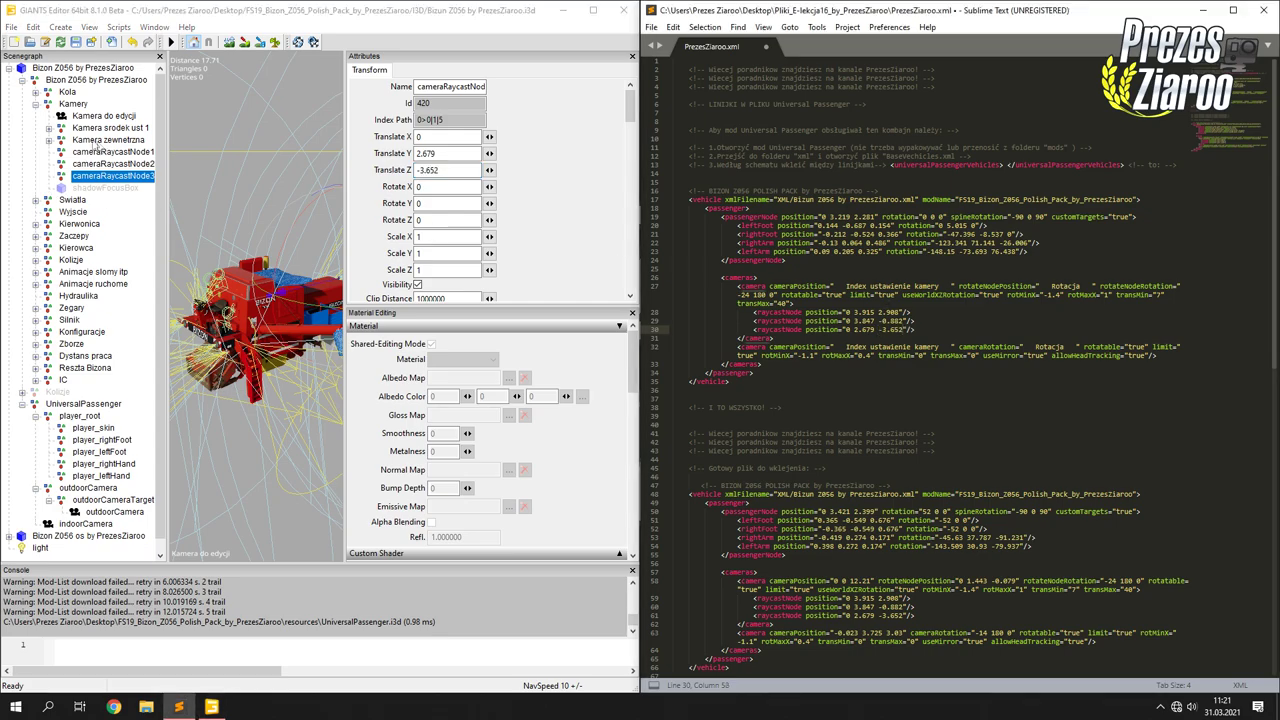
# Collapse the Kamery group and the Bizon Z056 model, and examine where the UniversalPassenger outdoorCamera group sits on the combine.
pyautogui.click(35, 104)
pyautogui.click(23, 80)
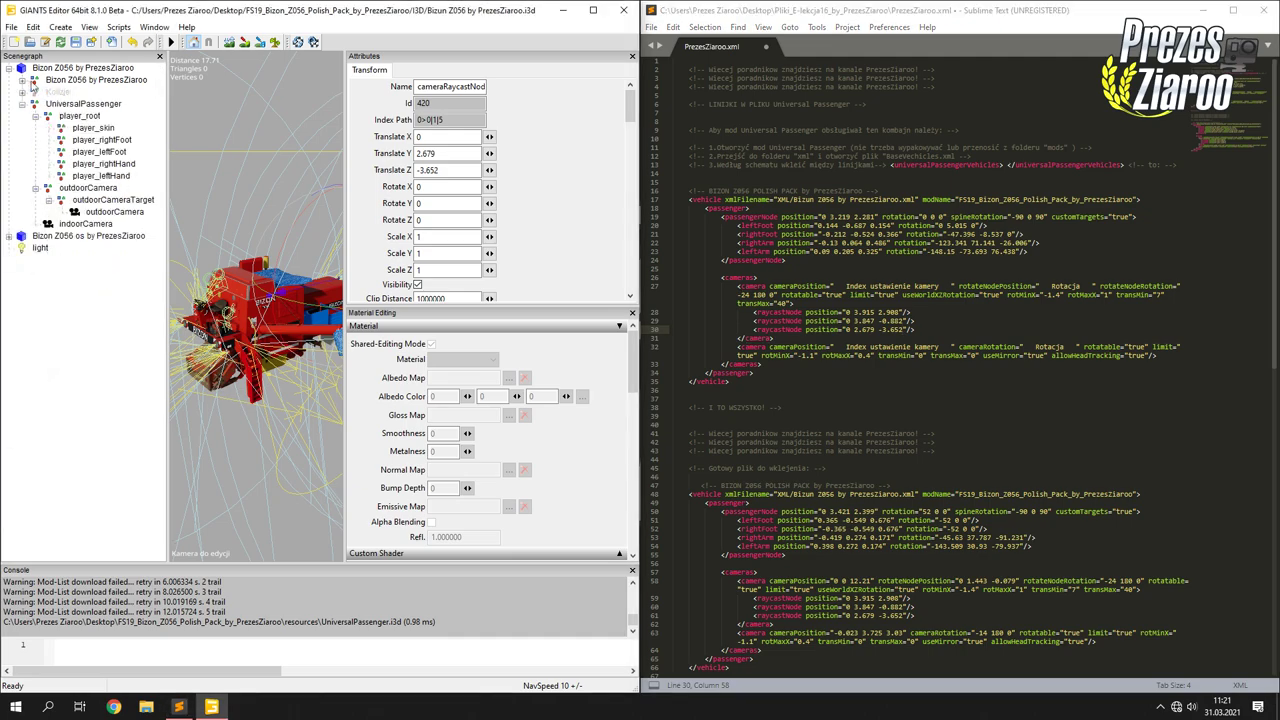
pyautogui.click(88, 188)
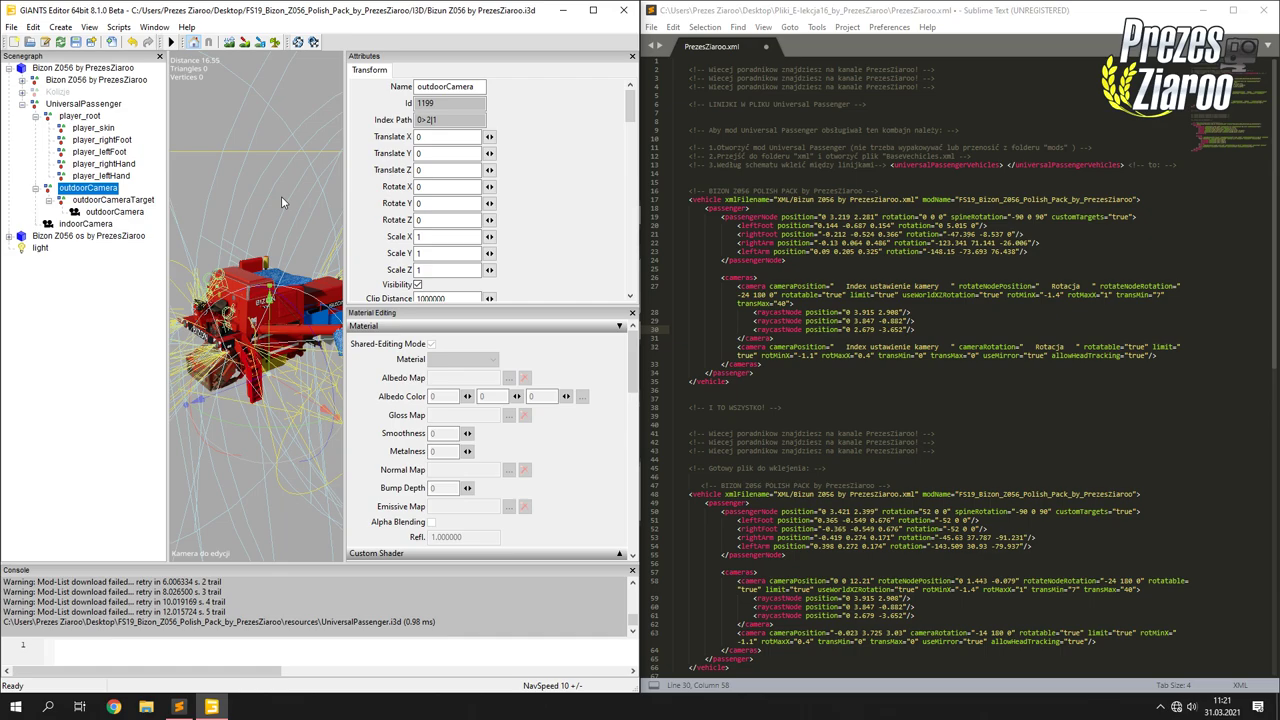
pyautogui.moveTo(281, 196); pyautogui.dragTo(213, 190, button='middle')
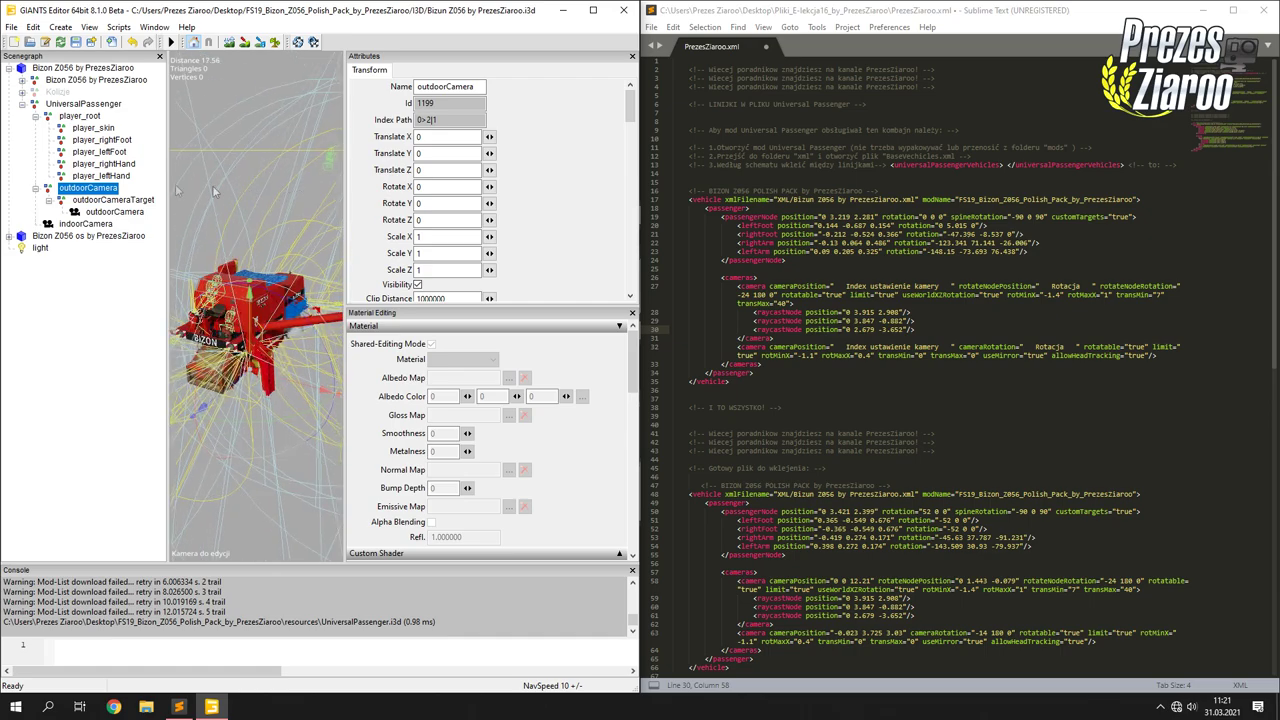
pyautogui.doubleClick(60, 190)
pyautogui.scroll(3, 205, 140)
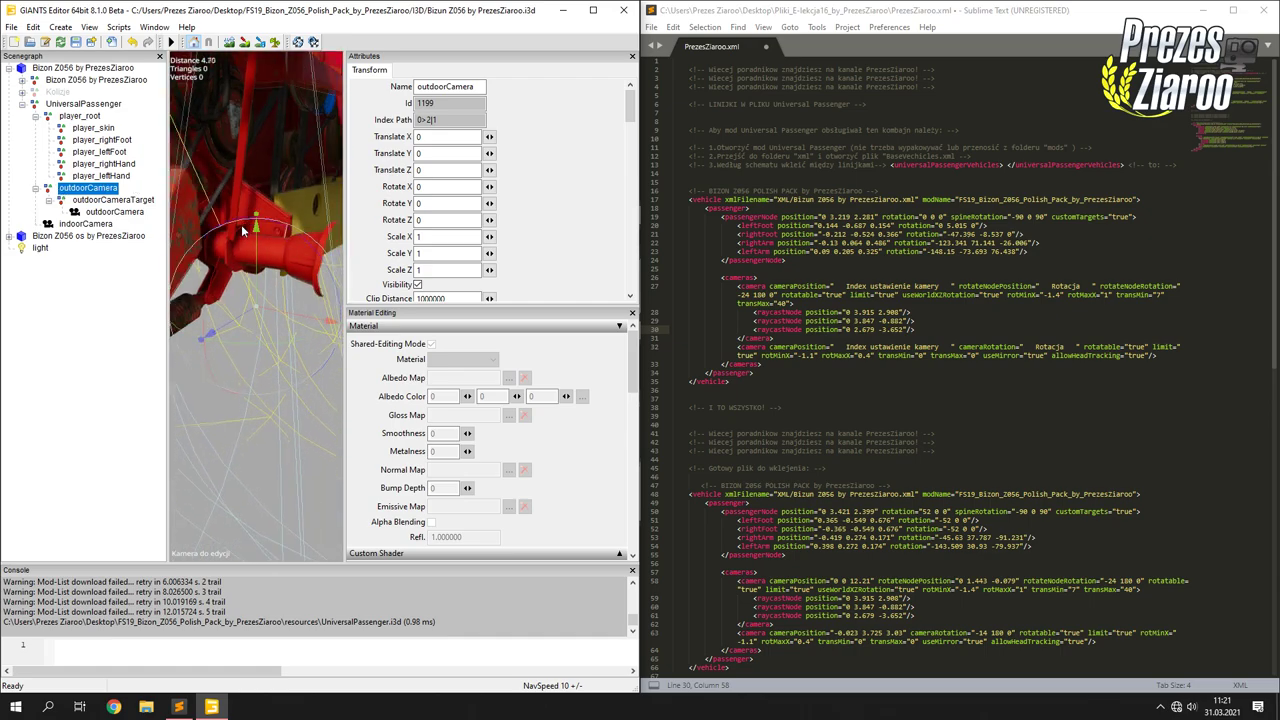
pyautogui.scroll(-3, 255, 250)
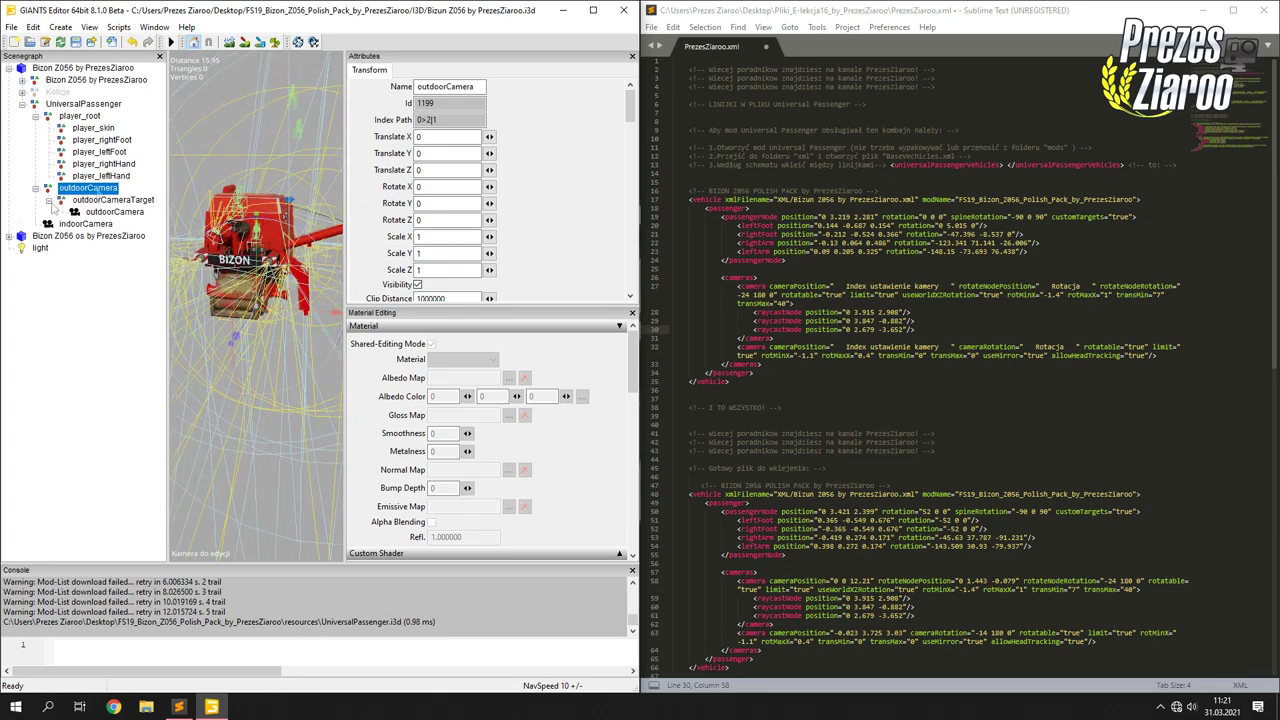
# Replace the first camera entry's cameraPosition placeholder with the nested outdoorCamera's translation values, 0 0 11.
pyautogui.click(112, 211)
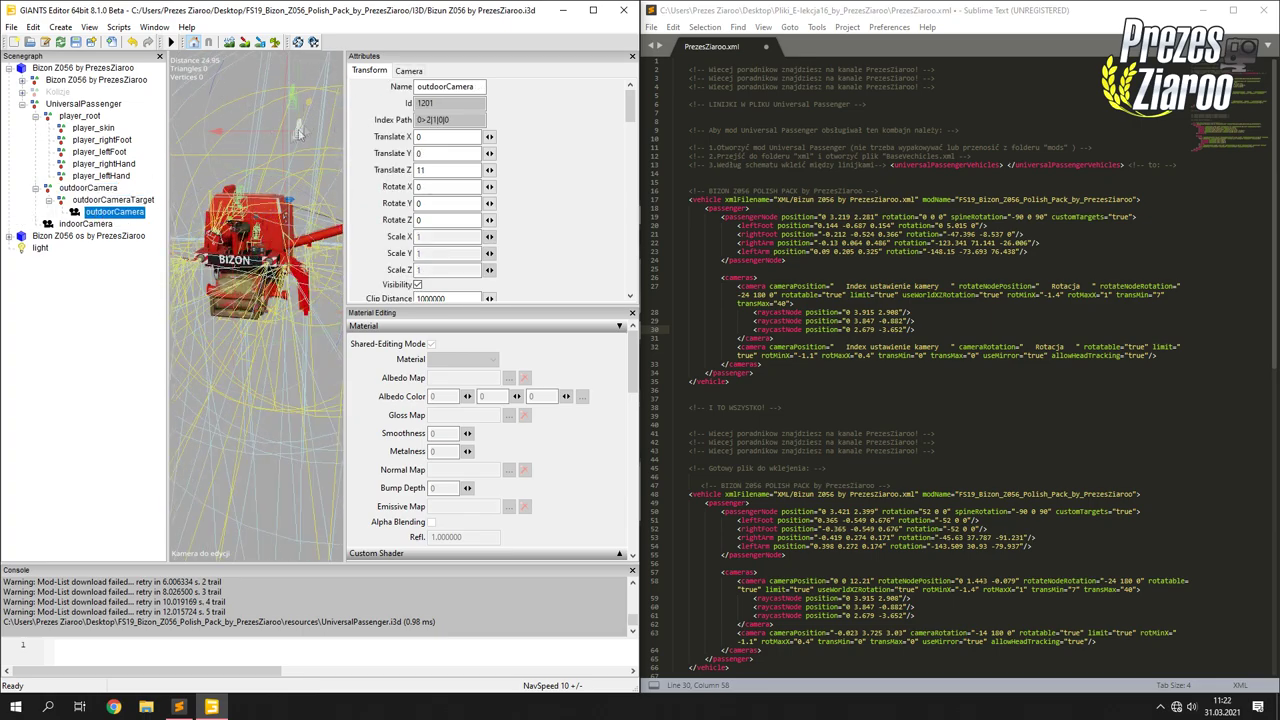
pyautogui.keyDown('ctrl'); pyautogui.click(100, 212); pyautogui.keyUp('ctrl')
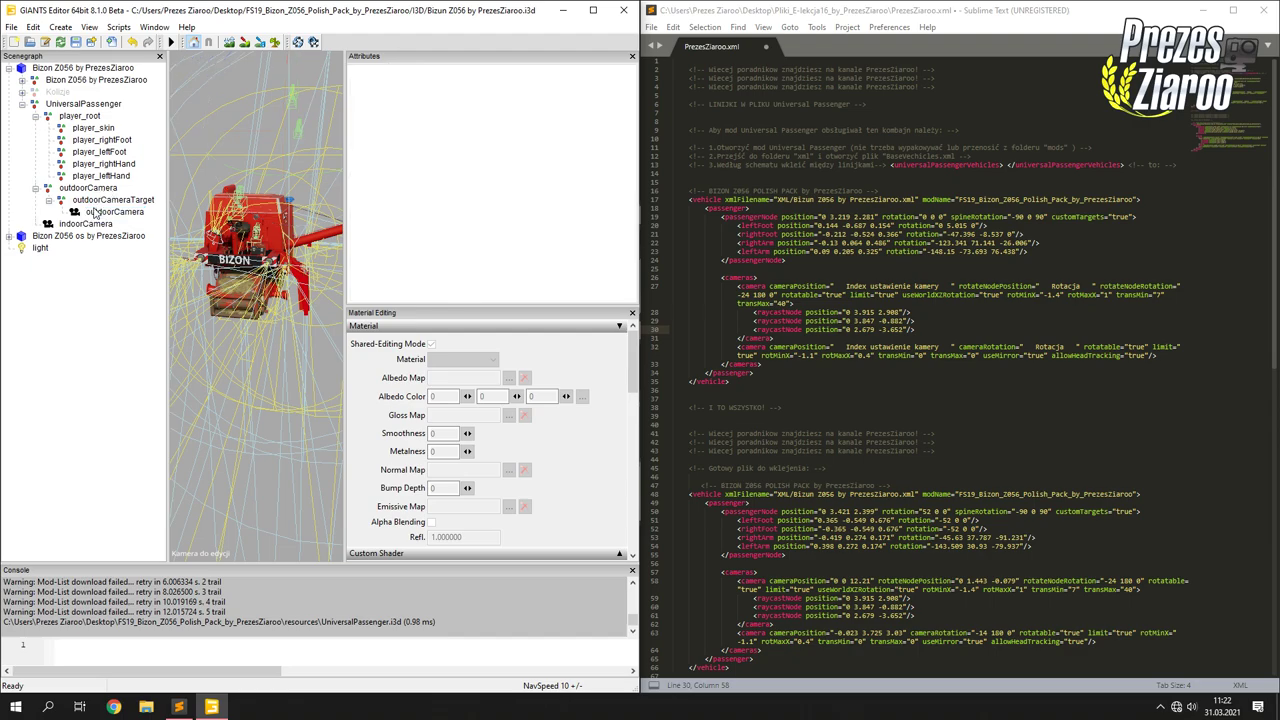
pyautogui.click(100, 212)
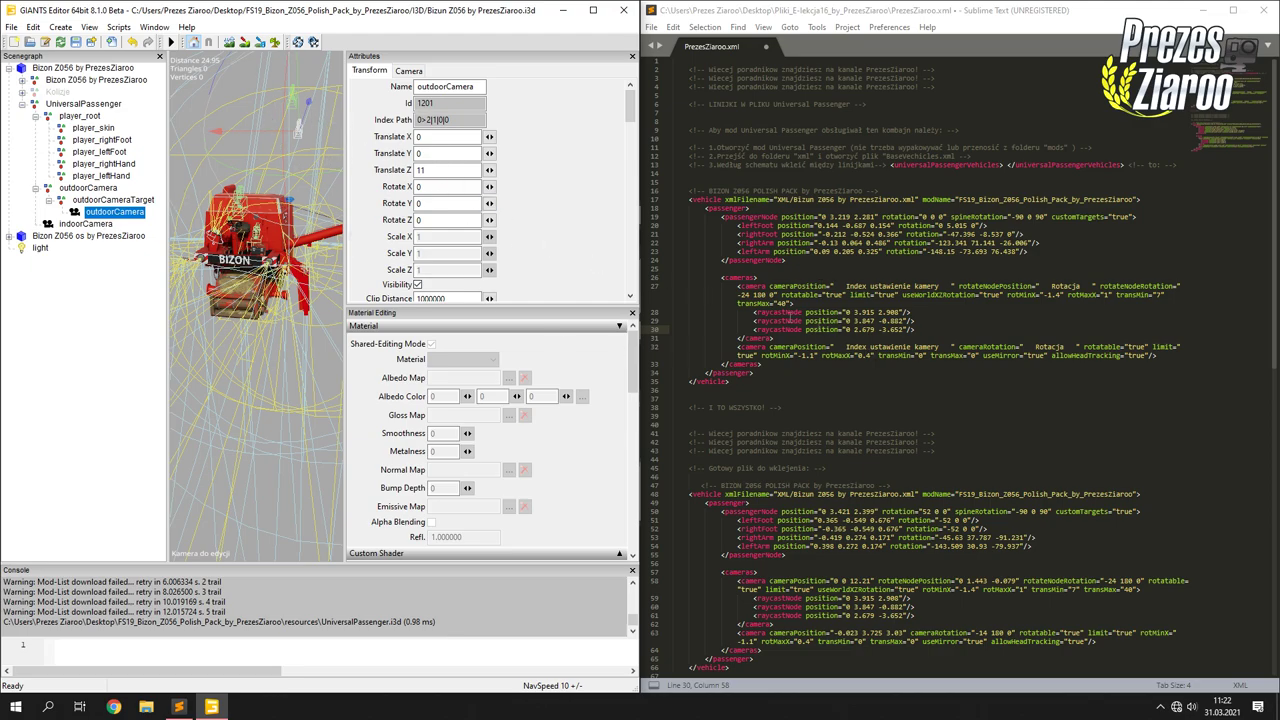
pyautogui.moveTo(833, 287); pyautogui.dragTo(938, 287)
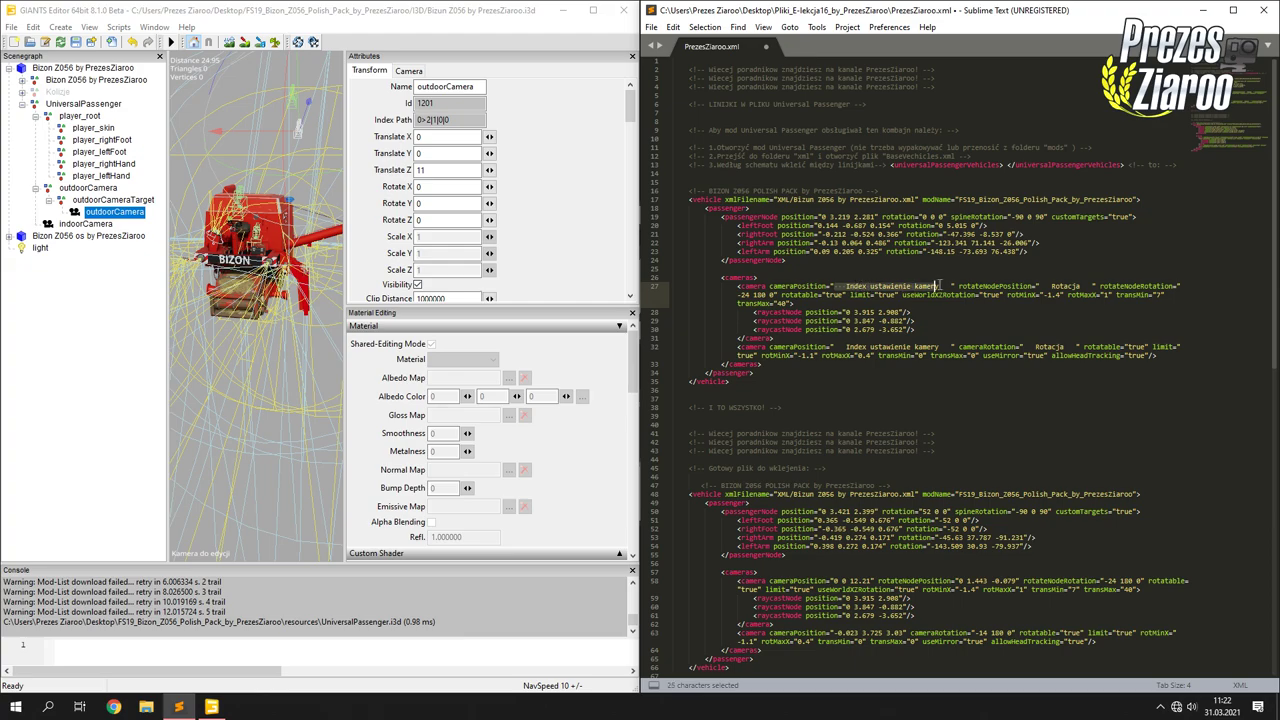
pyautogui.write('0')
pyautogui.press('Delete')
pyautogui.press('Delete')
pyautogui.press('Delete')
pyautogui.write('0 11')
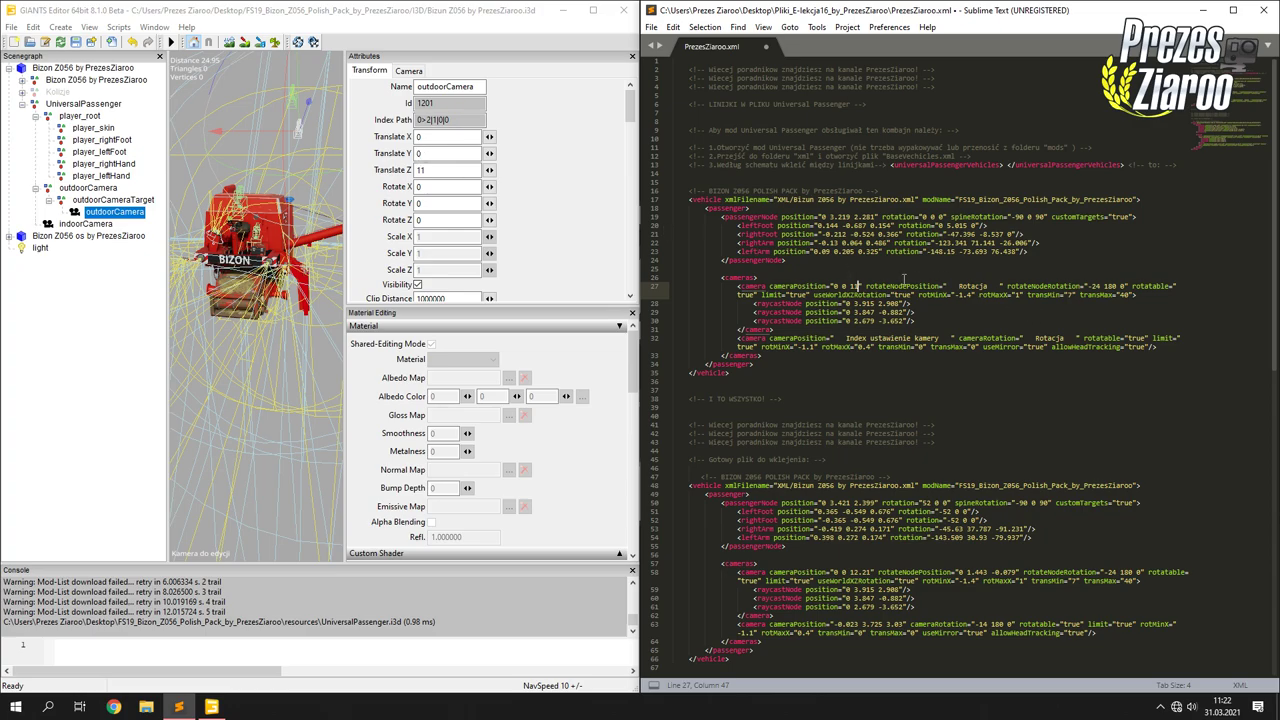
# Try outdoorCameraTarget's rotation values, -24 180 0, in place of the first camera entry's rotateNodePosition placeholder, and clear them again.
pyautogui.click(113, 200)
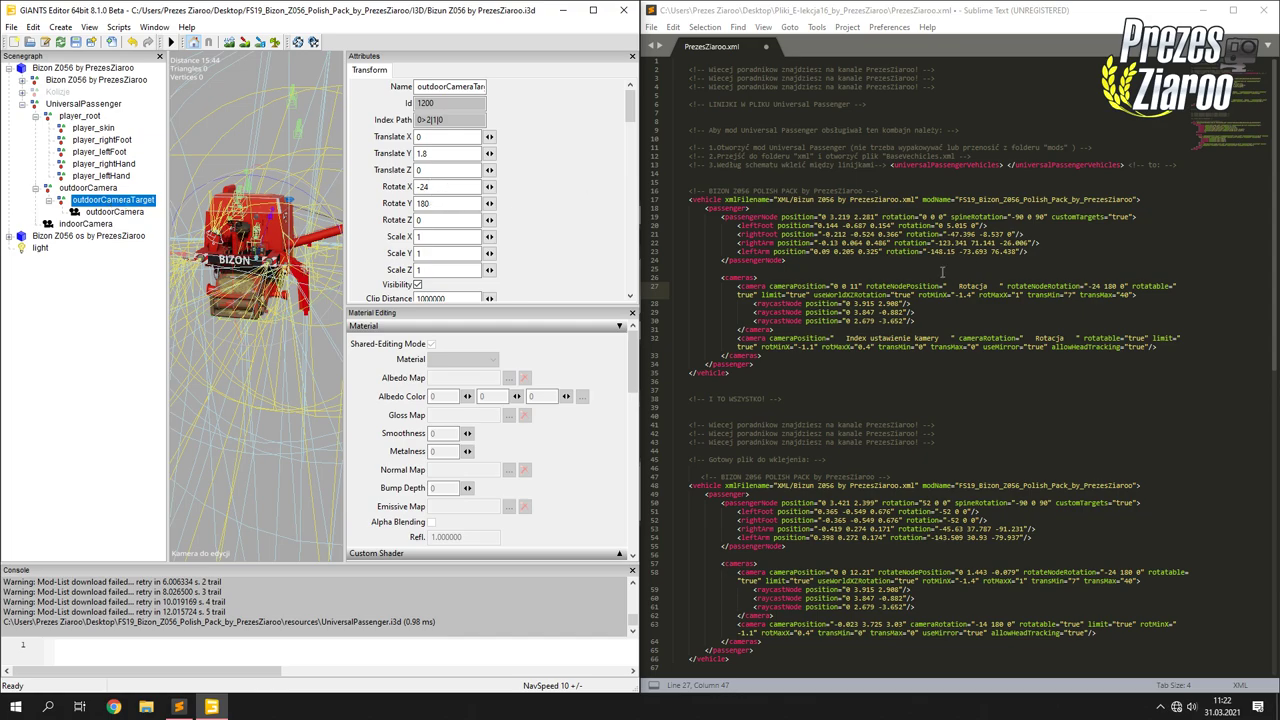
pyautogui.moveTo(946, 287); pyautogui.dragTo(999, 287)
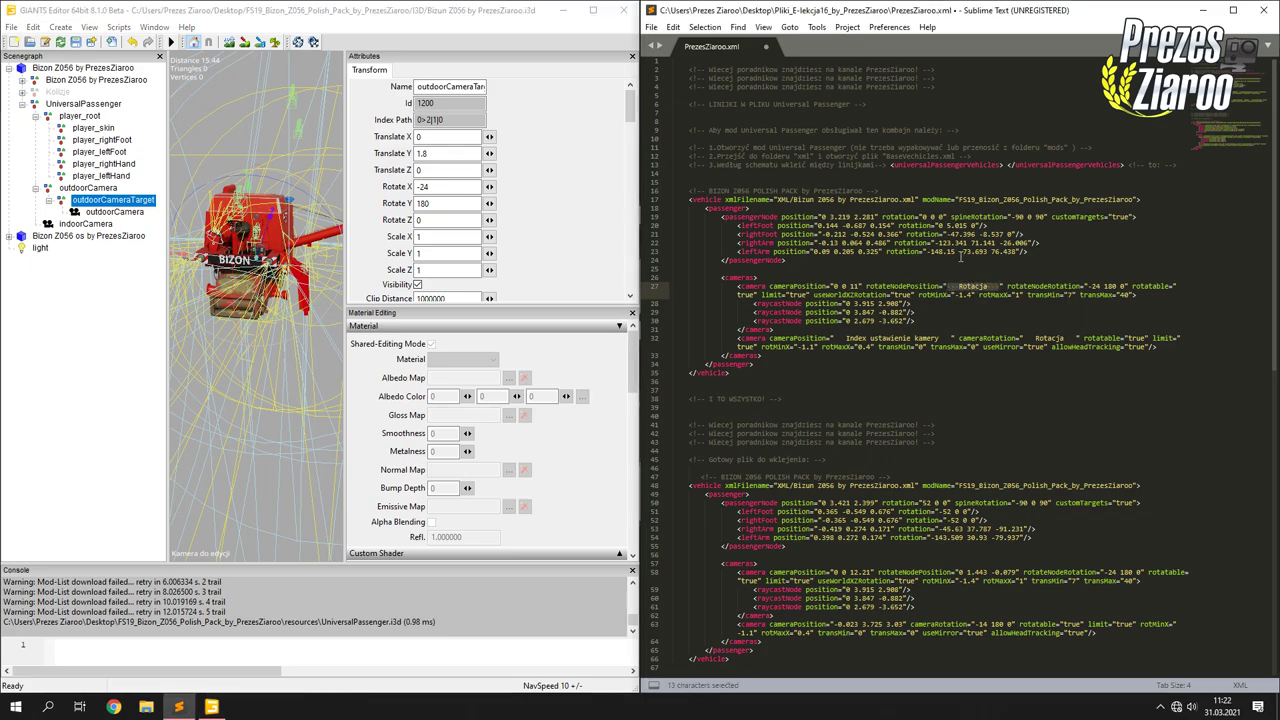
pyautogui.write('-24 ')
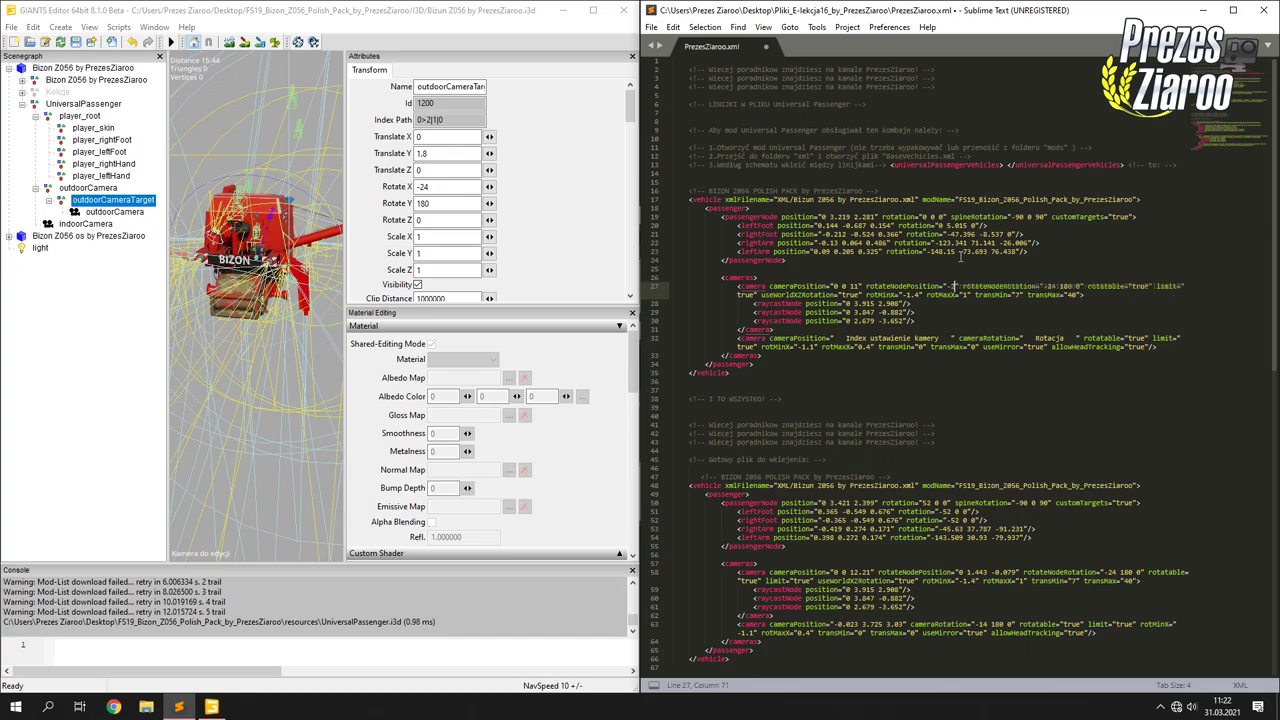
pyautogui.write('180')
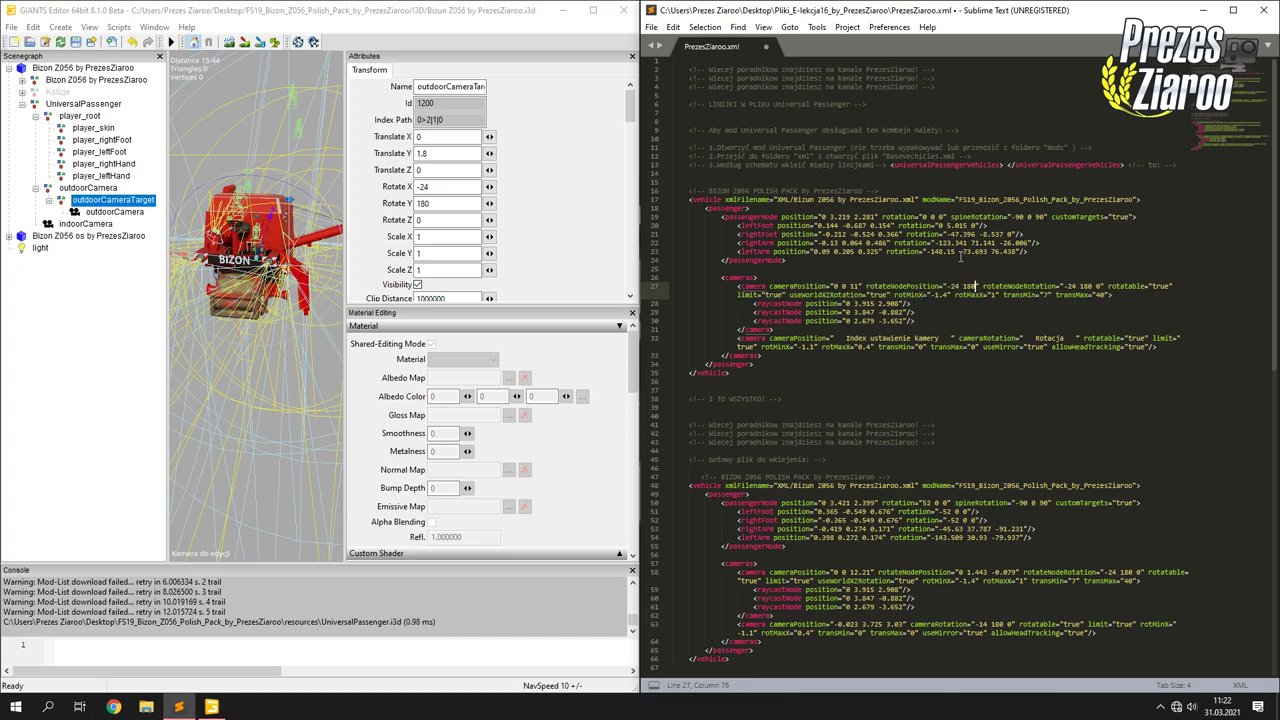
pyautogui.write(' 0')
pyautogui.press('BackSpace')
pyautogui.press('BackSpace')
pyautogui.press('BackSpace')
pyautogui.press('BackSpace')
pyautogui.press('BackSpace')
pyautogui.press('BackSpace')
pyautogui.press('BackSpace')
pyautogui.press('BackSpace')
pyautogui.press('BackSpace')
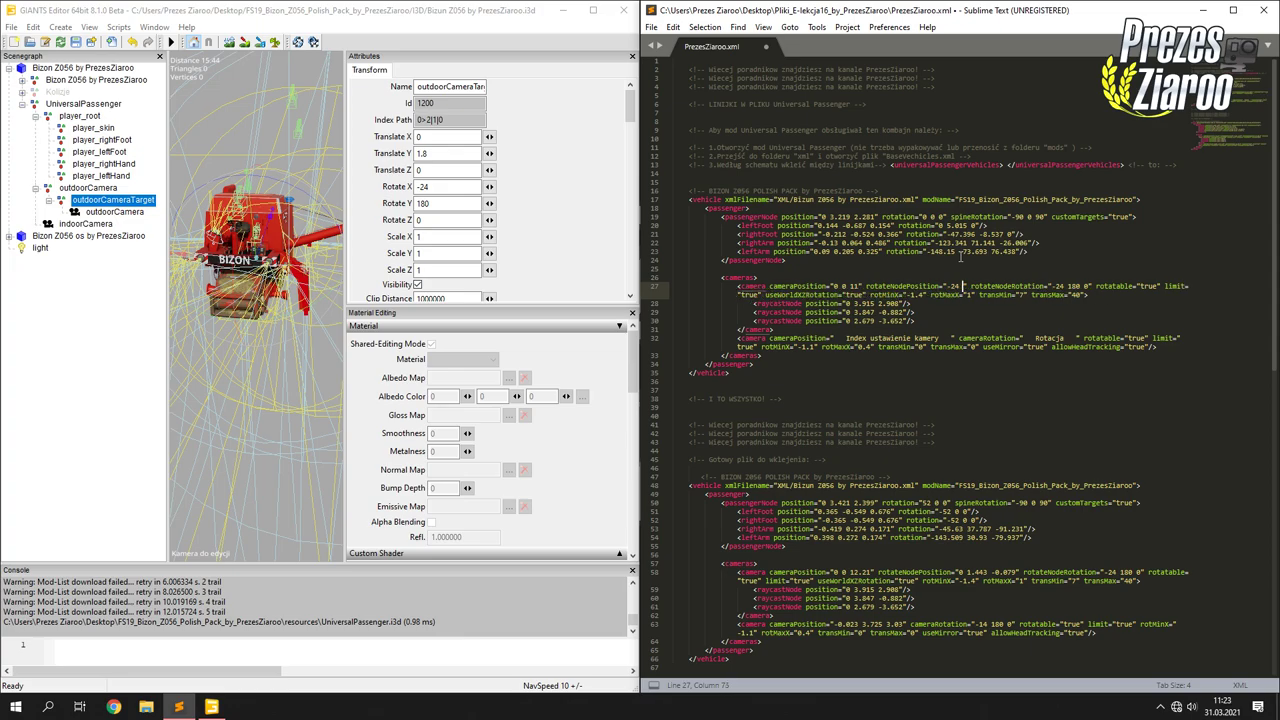
pyautogui.press('BackSpace')
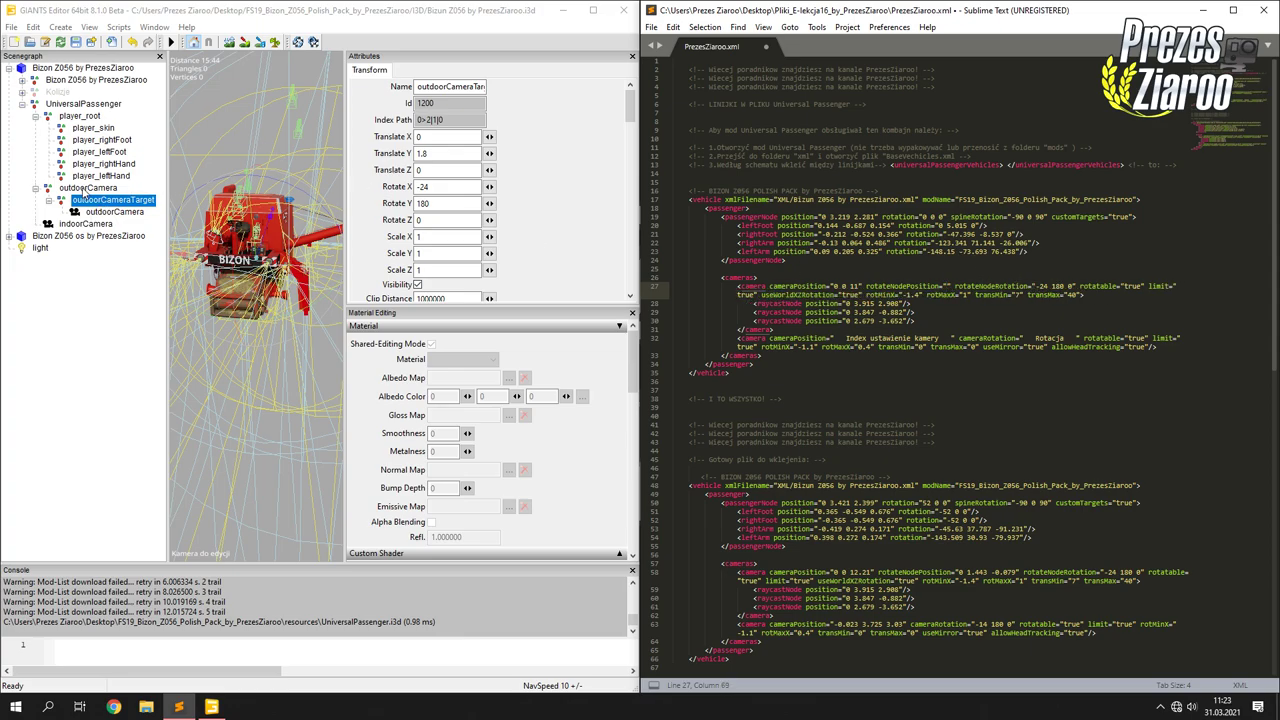
# Fill the first camera entry's rotateNodePosition with the nested outdoorCamera's rotation values, 0 0 0.
pyautogui.click(85, 193)
pyautogui.click(112, 211)
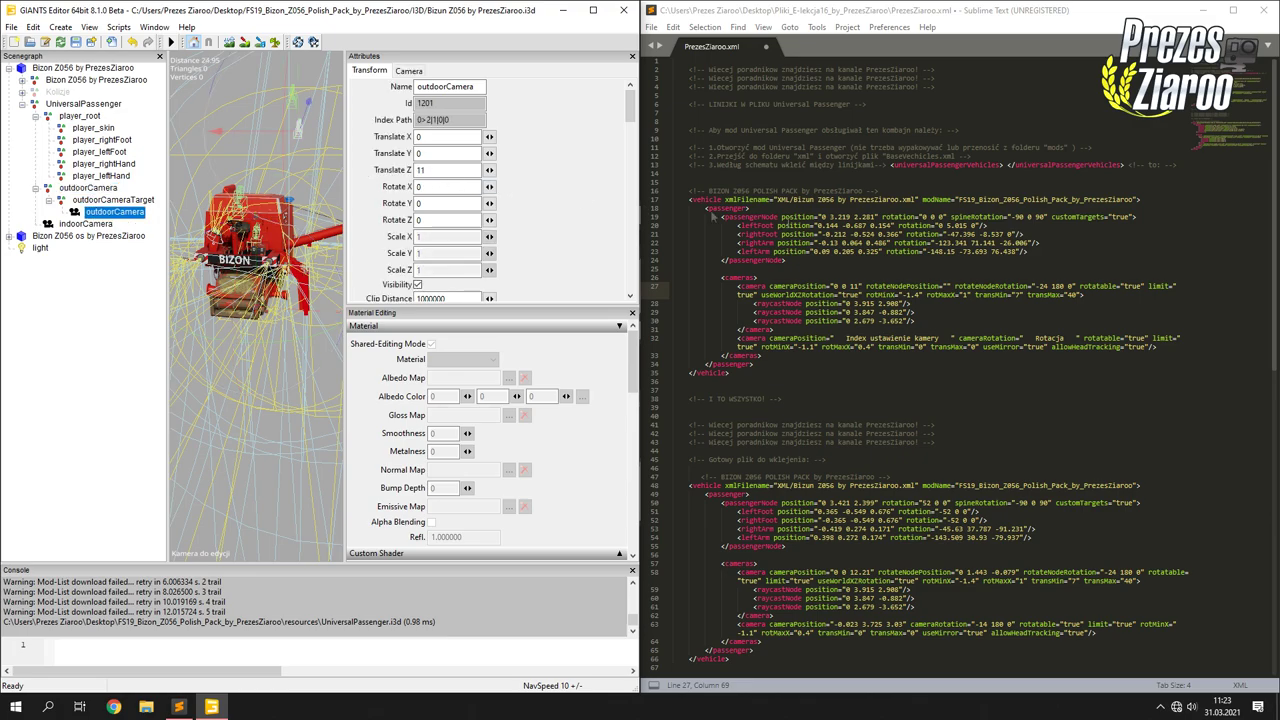
pyautogui.moveTo(946, 286); pyautogui.dragTo(950, 290)
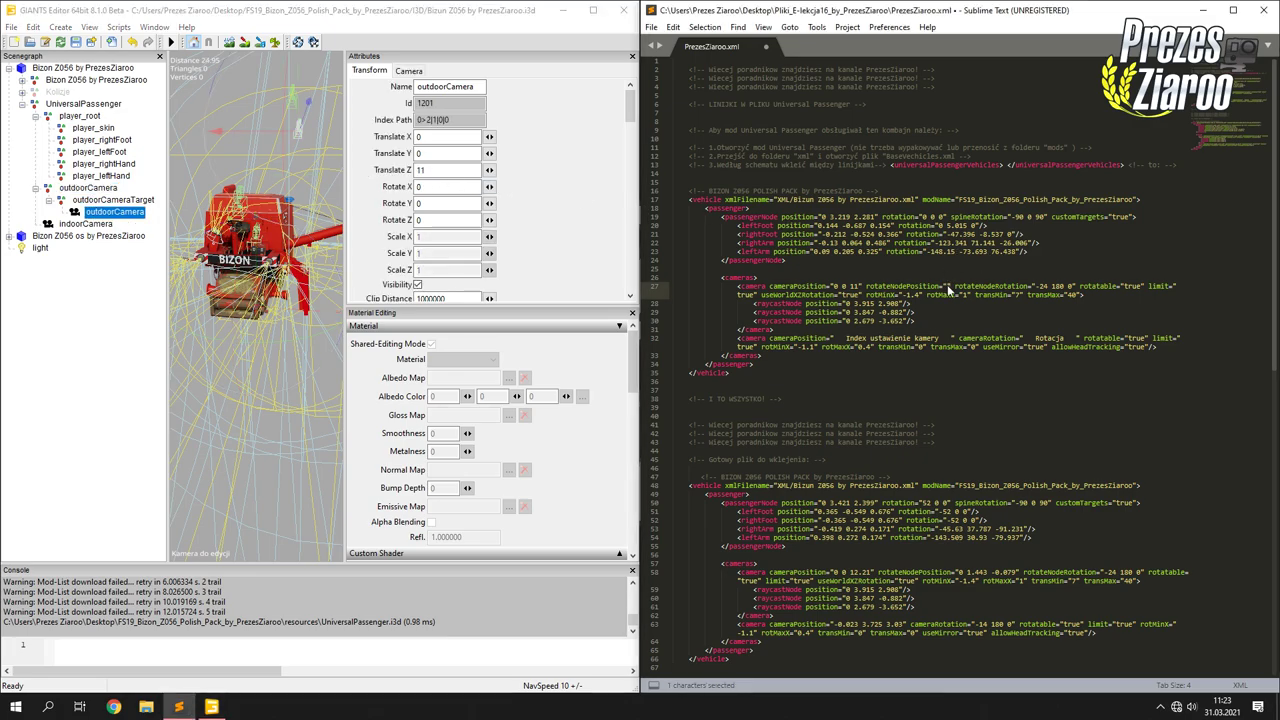
pyautogui.click(946, 286)
pyautogui.write('0 0 0')
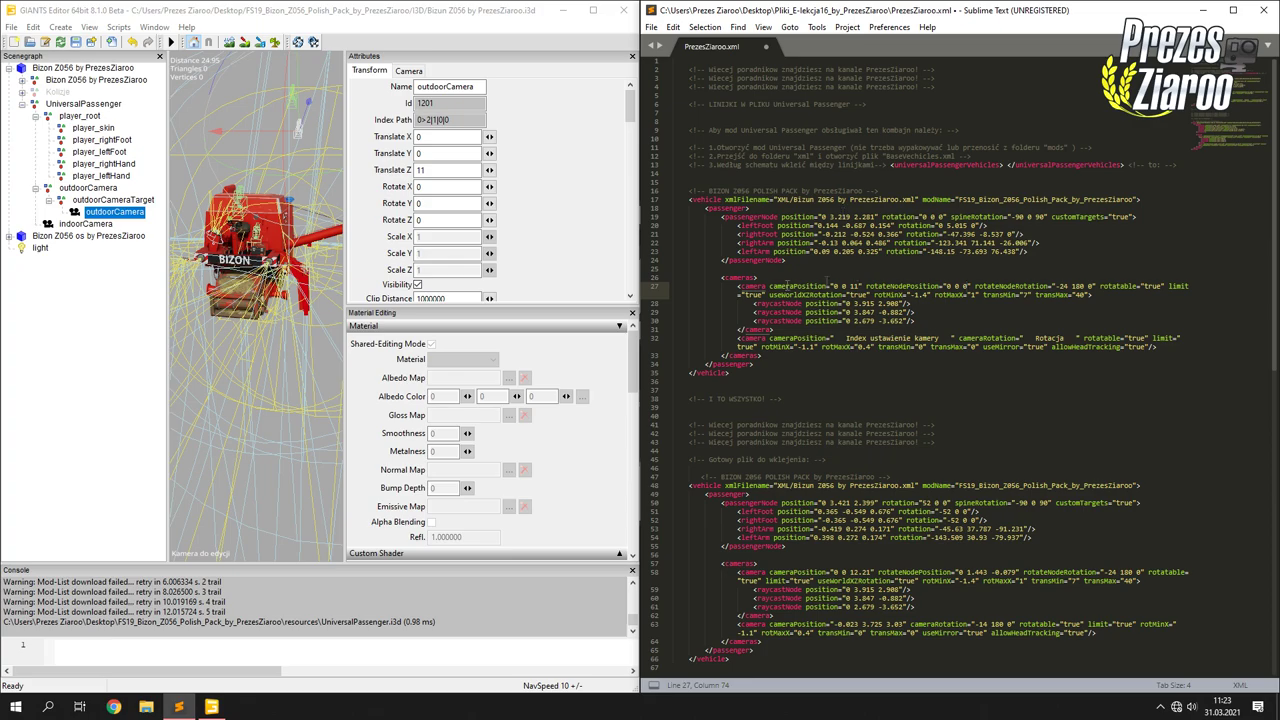
# Set the X and Y rotation of the UniversalPassenger indoorCamera to 0.
pyautogui.click(80, 224)
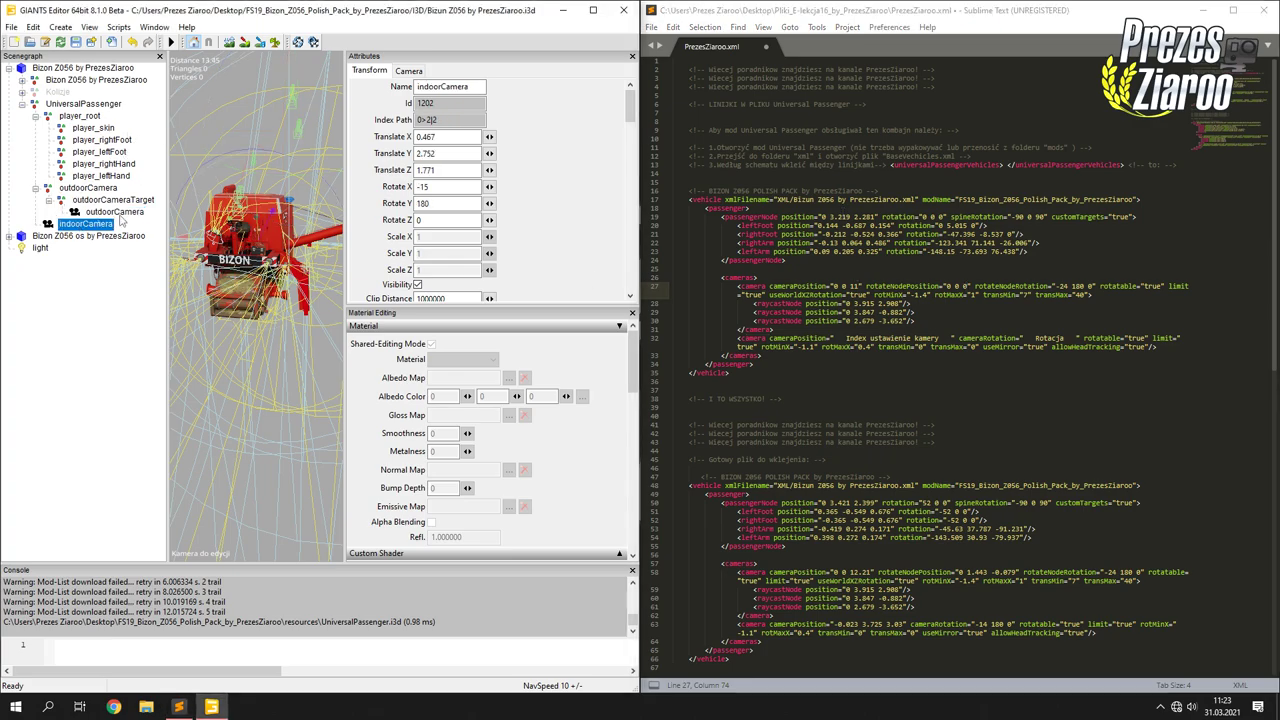
pyautogui.scroll(-1, 278, 193)
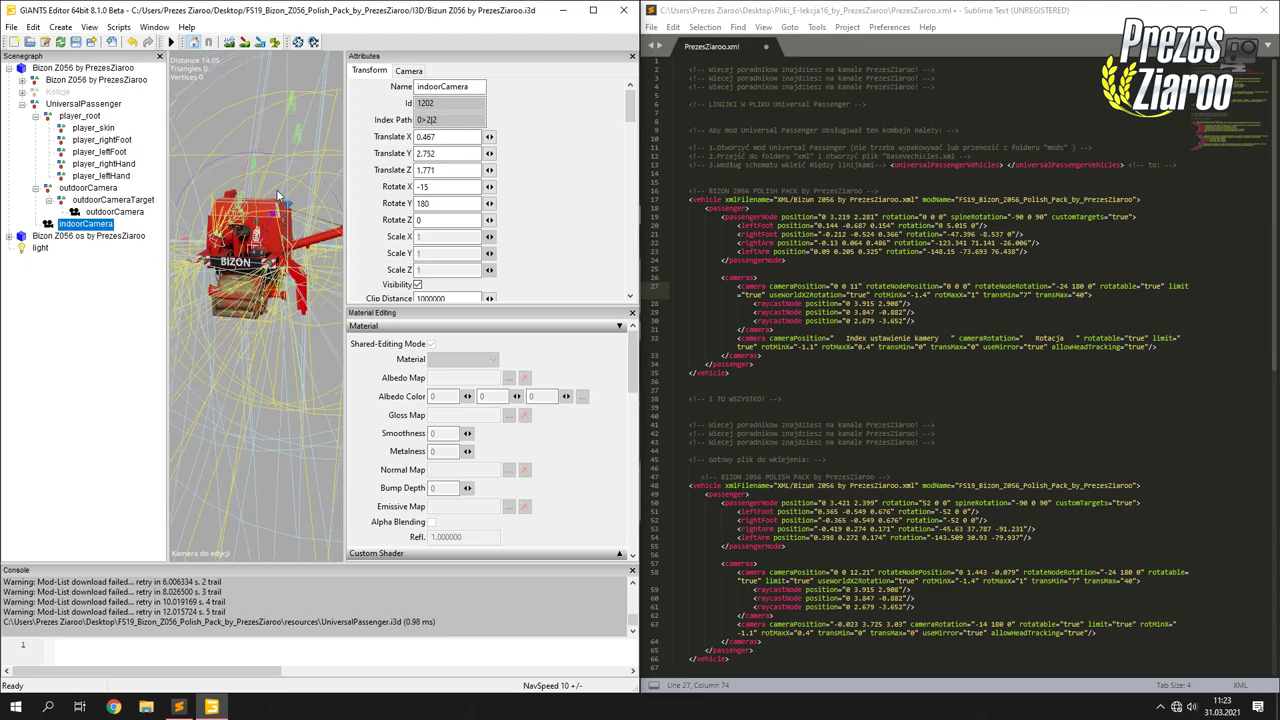
pyautogui.press('f')
pyautogui.moveTo(255, 216); pyautogui.dragTo(213, 216, button='middle')
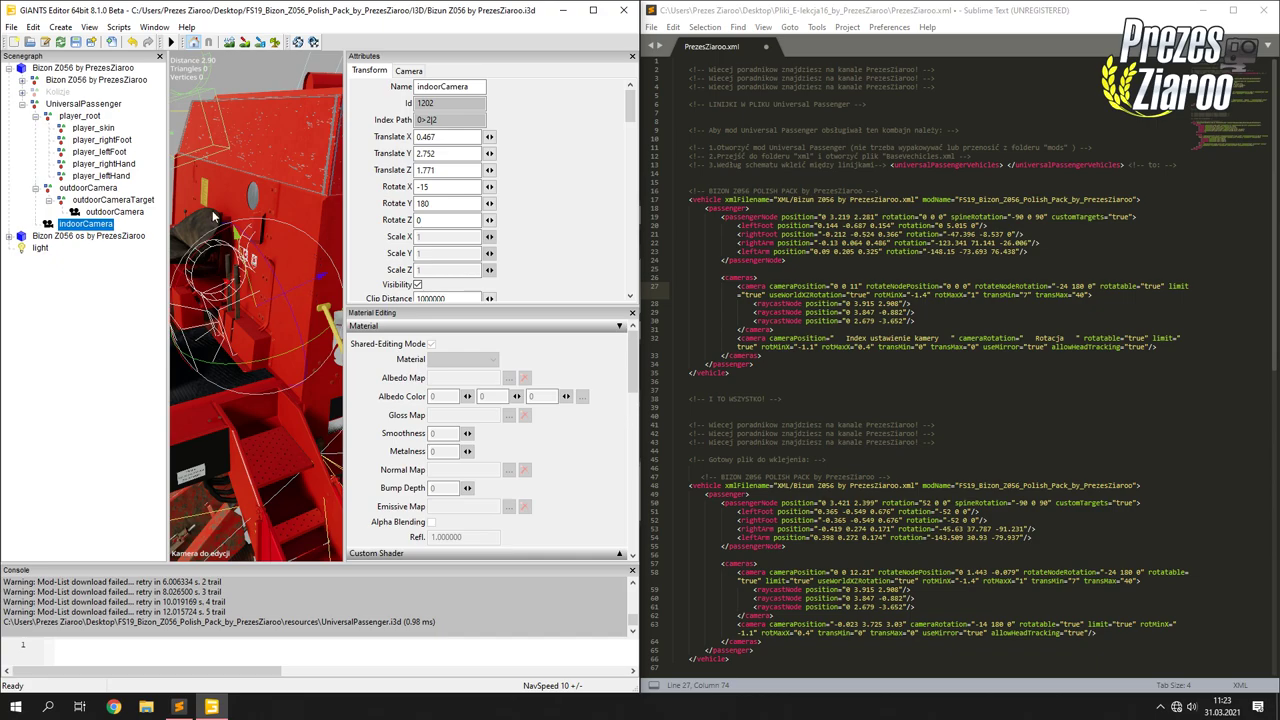
pyautogui.moveTo(450, 187); pyautogui.dragTo(417, 187)
pyautogui.press('BackSpace')
pyautogui.write('0')
pyautogui.press('Tab')
pyautogui.write('0')
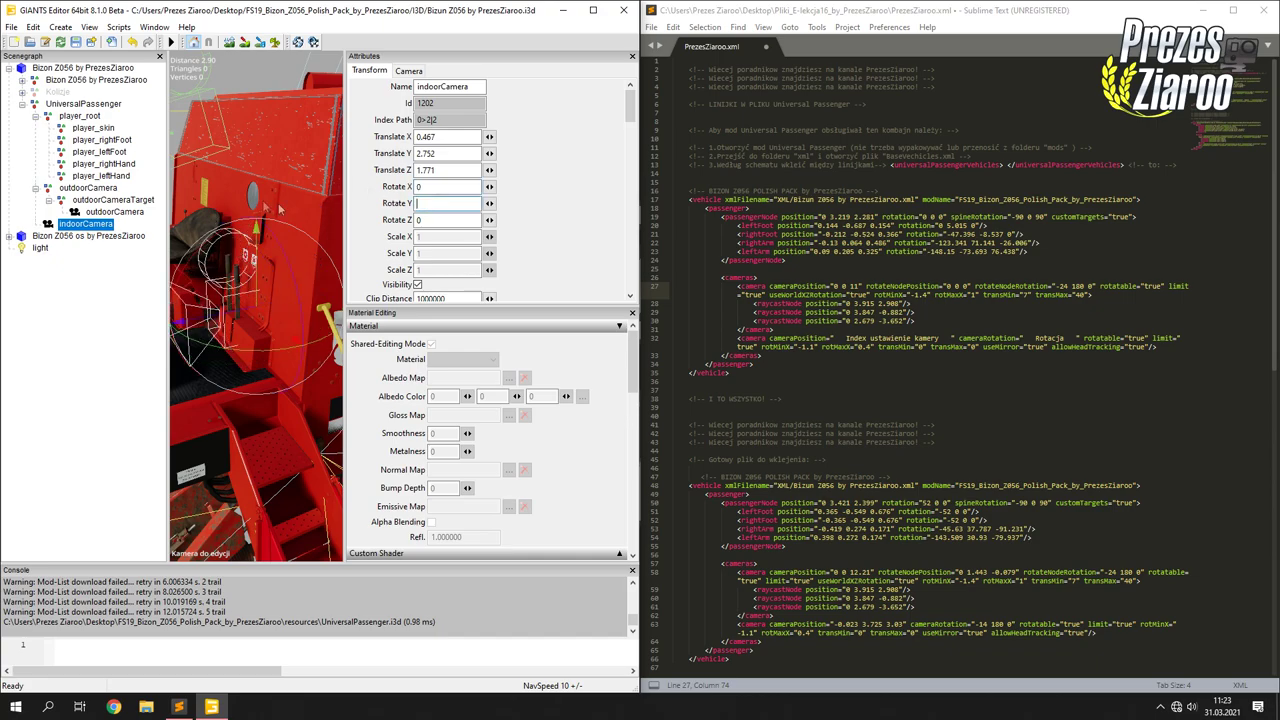
pyautogui.press('Return')
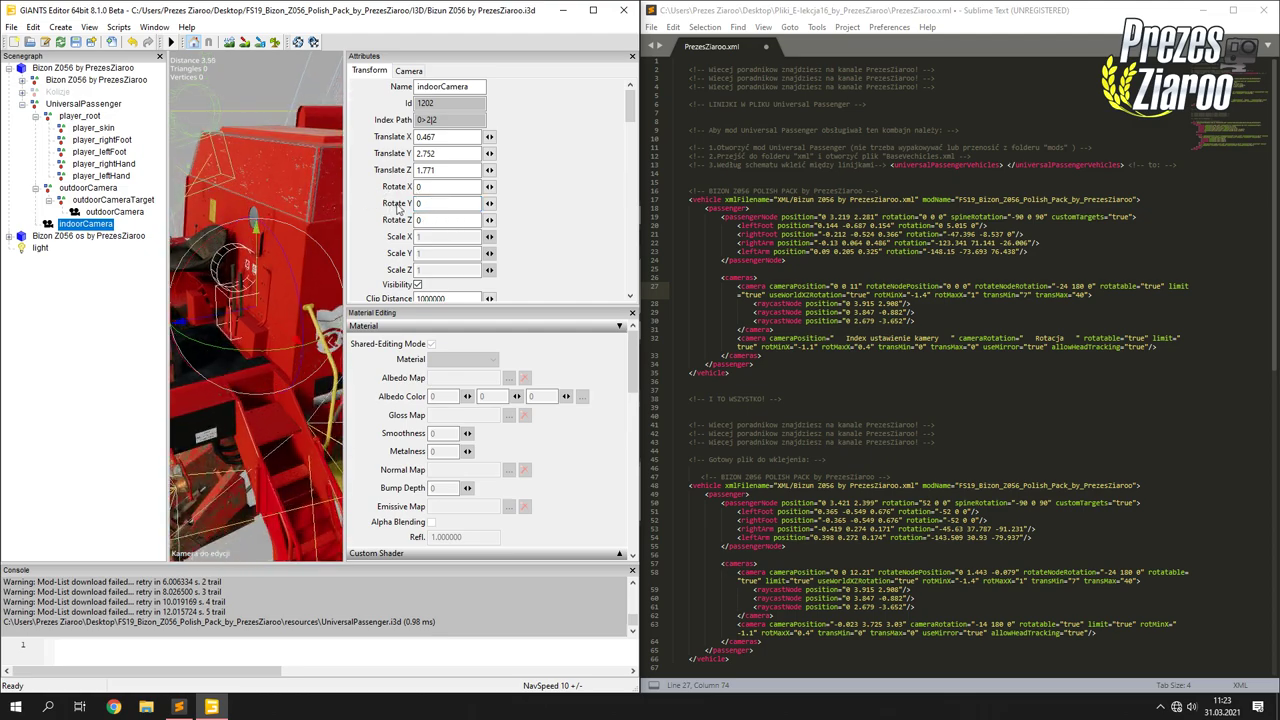
# Turn the indoorCamera around in the viewport and set its rotation to exactly 0 180 0.
pyautogui.moveTo(248, 351); pyautogui.dragTo(305, 350)
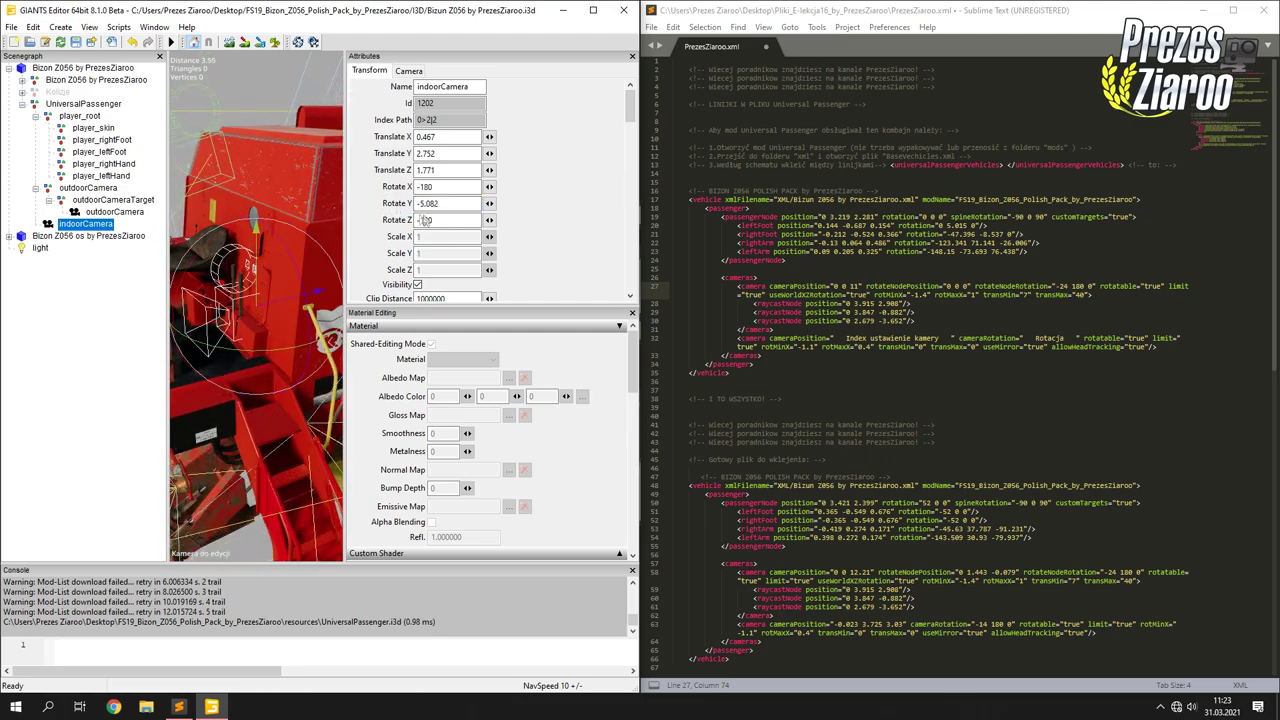
pyautogui.hotkey('ctrl', 'a')
pyautogui.write('0')
pyautogui.doubleClick(430, 187)
pyautogui.press('BackSpace')
pyautogui.write('0')
pyautogui.press('Tab')
pyautogui.write('180')
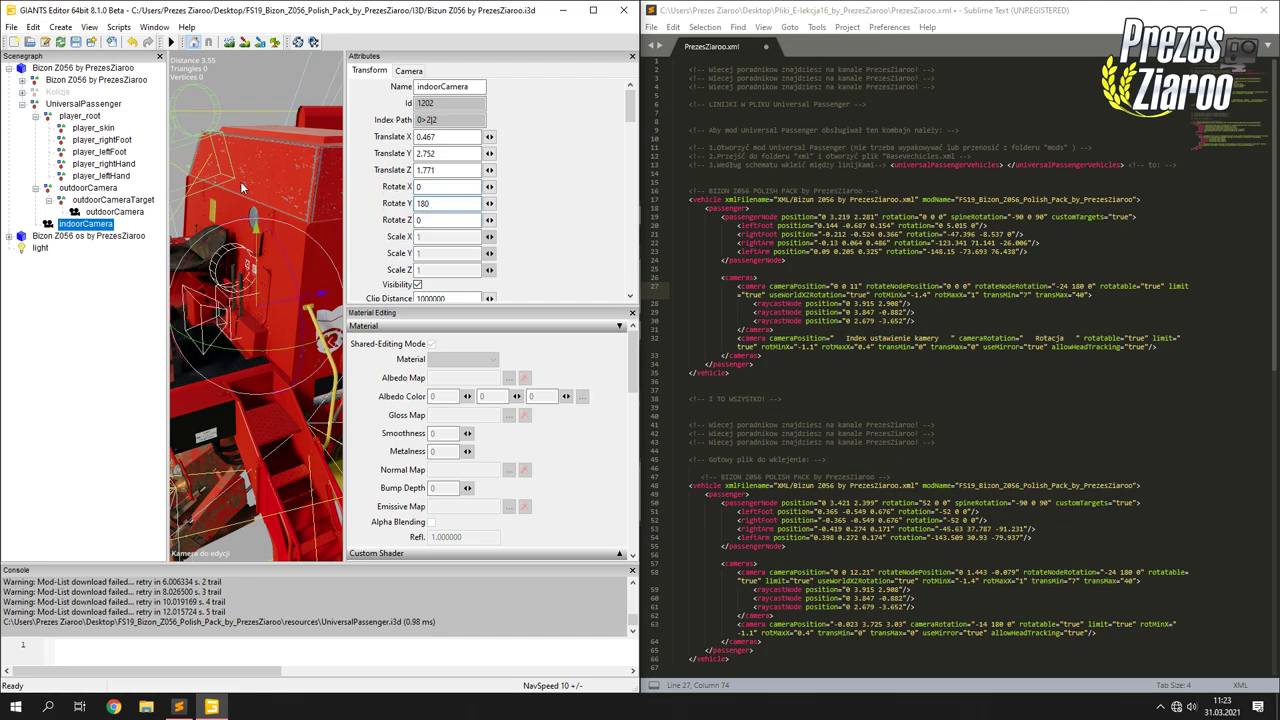
# Move the indoorCamera above the driver's seat, to about X 0.1, Y 3.739, Z 2.272.
pyautogui.scroll(-1, 243, 189)
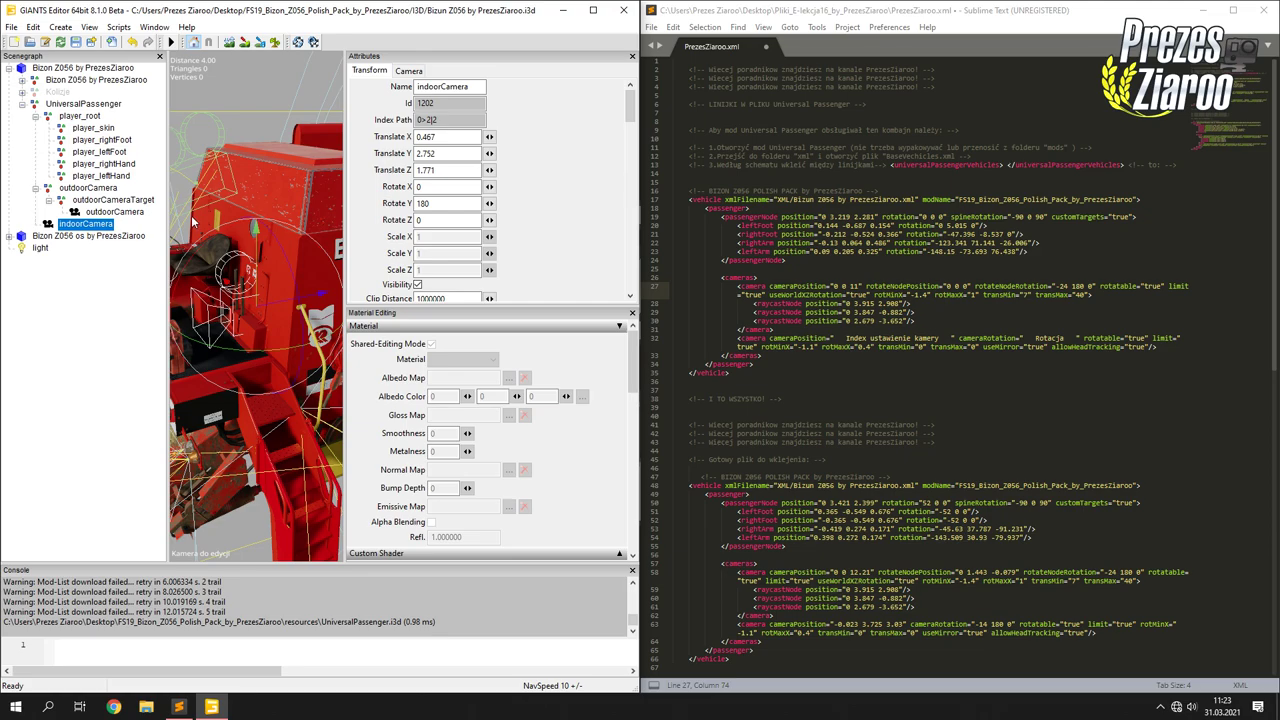
pyautogui.moveTo(262, 226)
pyautogui.mouseDown(button='middle')
pyautogui.moveTo(275, 212)
pyautogui.moveTo(241, 218)
pyautogui.mouseUp(button='middle')
pyautogui.moveTo(313, 313); pyautogui.dragTo(285, 159)
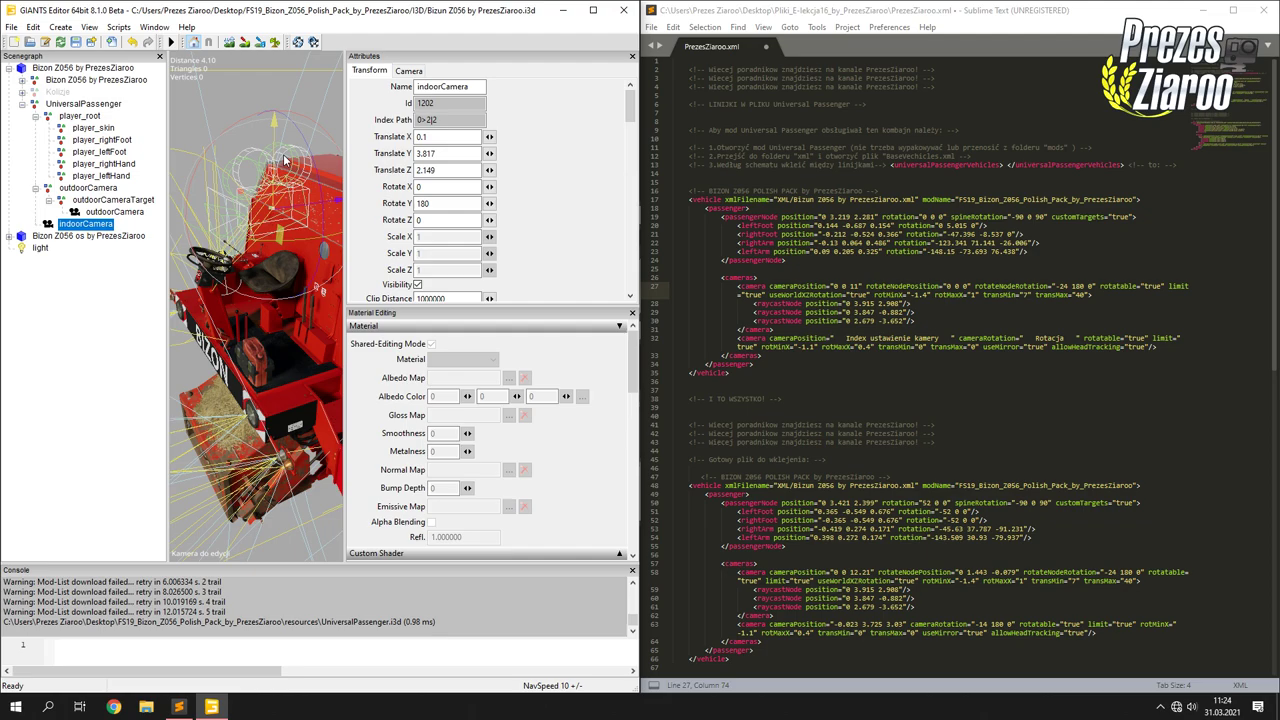
pyautogui.moveTo(284, 160); pyautogui.dragTo(280, 219)
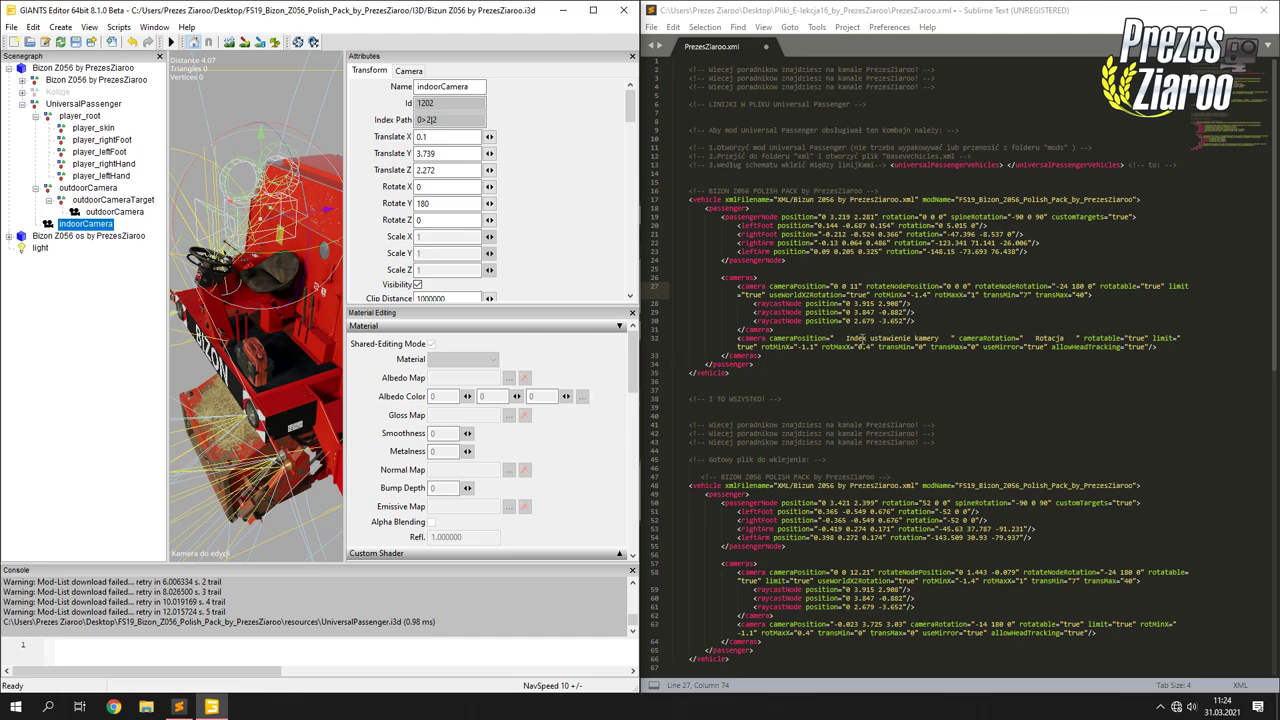
# Replace the second camera entry's cameraPosition placeholder in the XML with indoorCamera's translation values, 0.1 3.739 2.272.
pyautogui.click(834, 338)
pyautogui.moveTo(834, 338); pyautogui.dragTo(950, 342)
pyautogui.write('0.1')
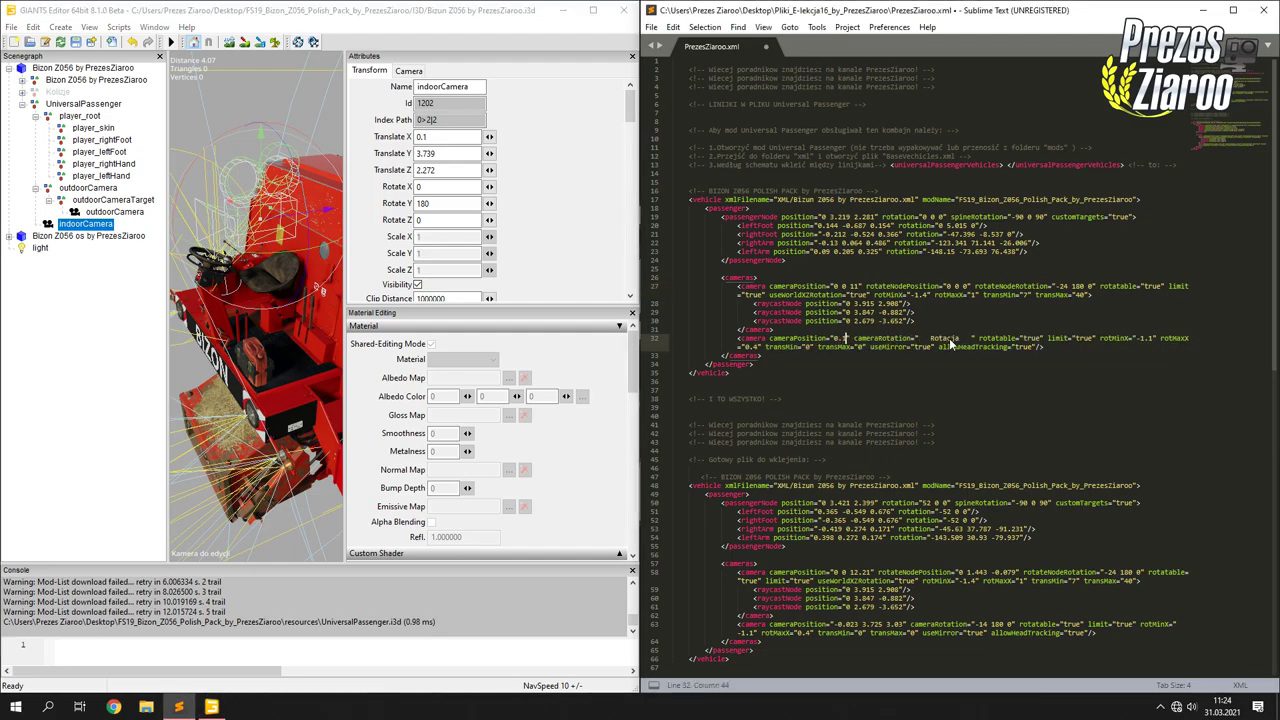
pyautogui.moveTo(470, 153); pyautogui.dragTo(381, 154)
pyautogui.hotkey('ctrl', 'c')
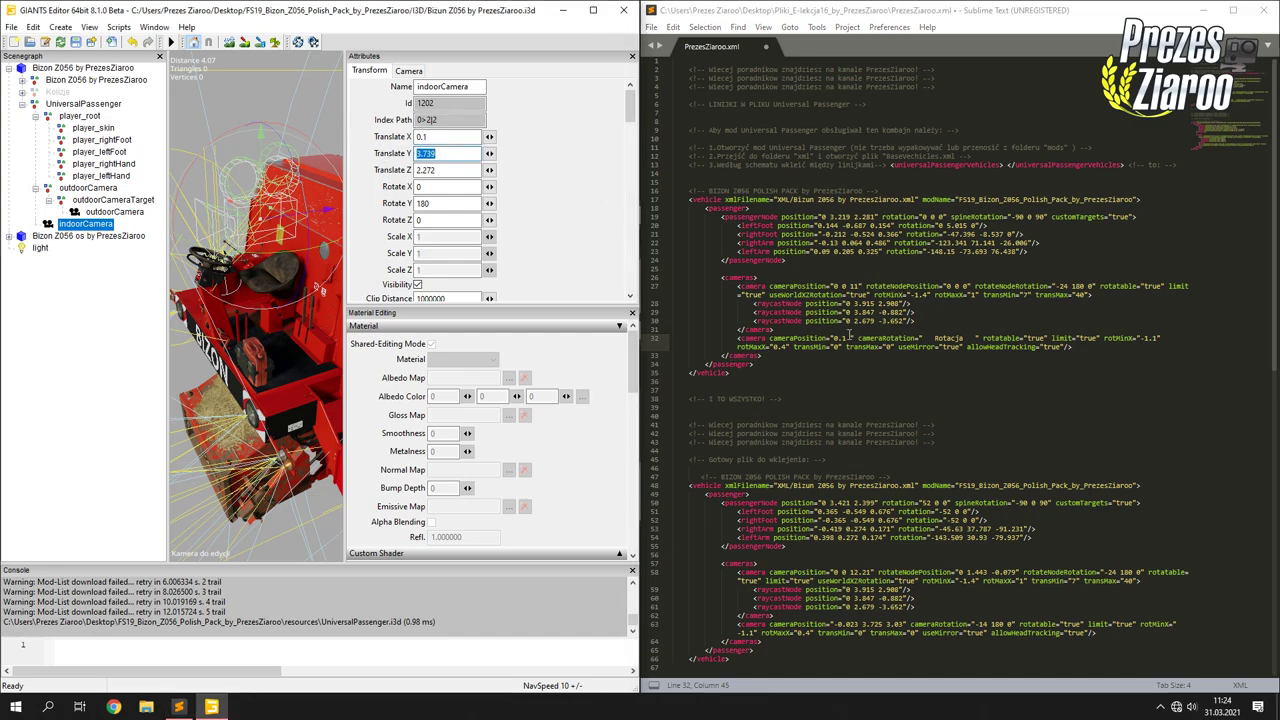
pyautogui.click(851, 336)
pyautogui.hotkey('ctrl', 'v')
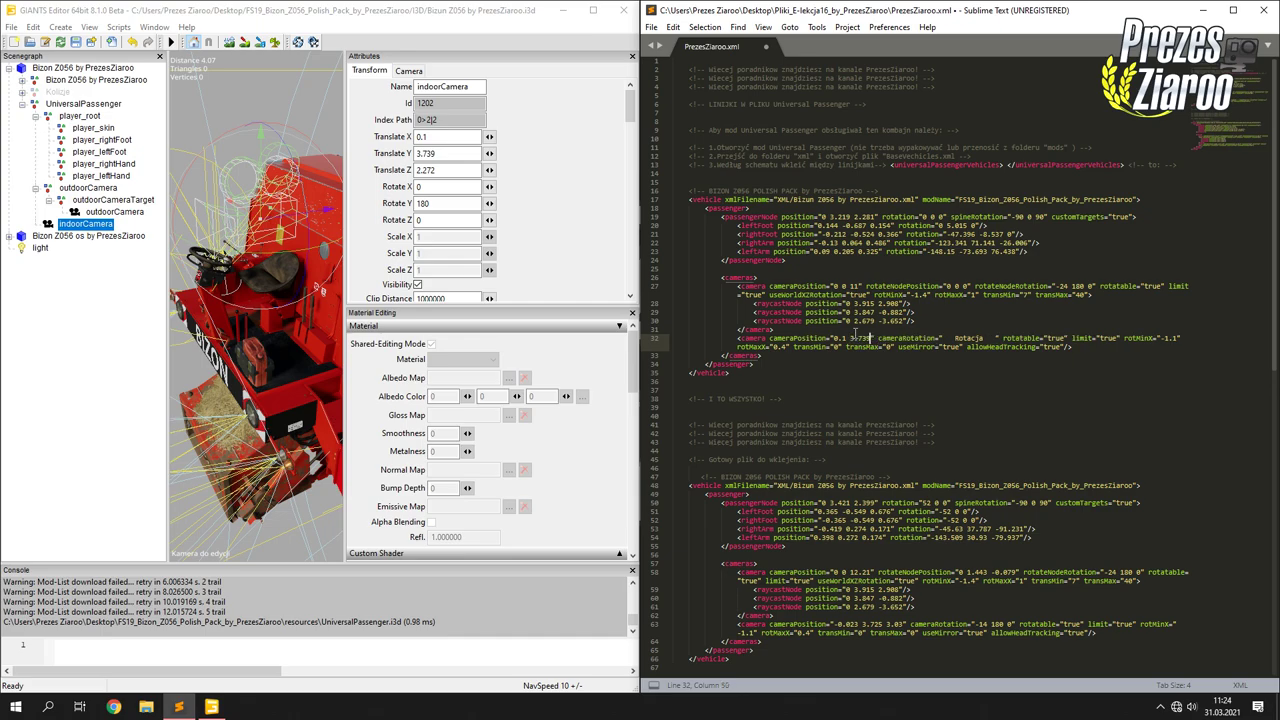
pyautogui.moveTo(450, 170); pyautogui.dragTo(339, 172)
pyautogui.hotkey('ctrl', 'c')
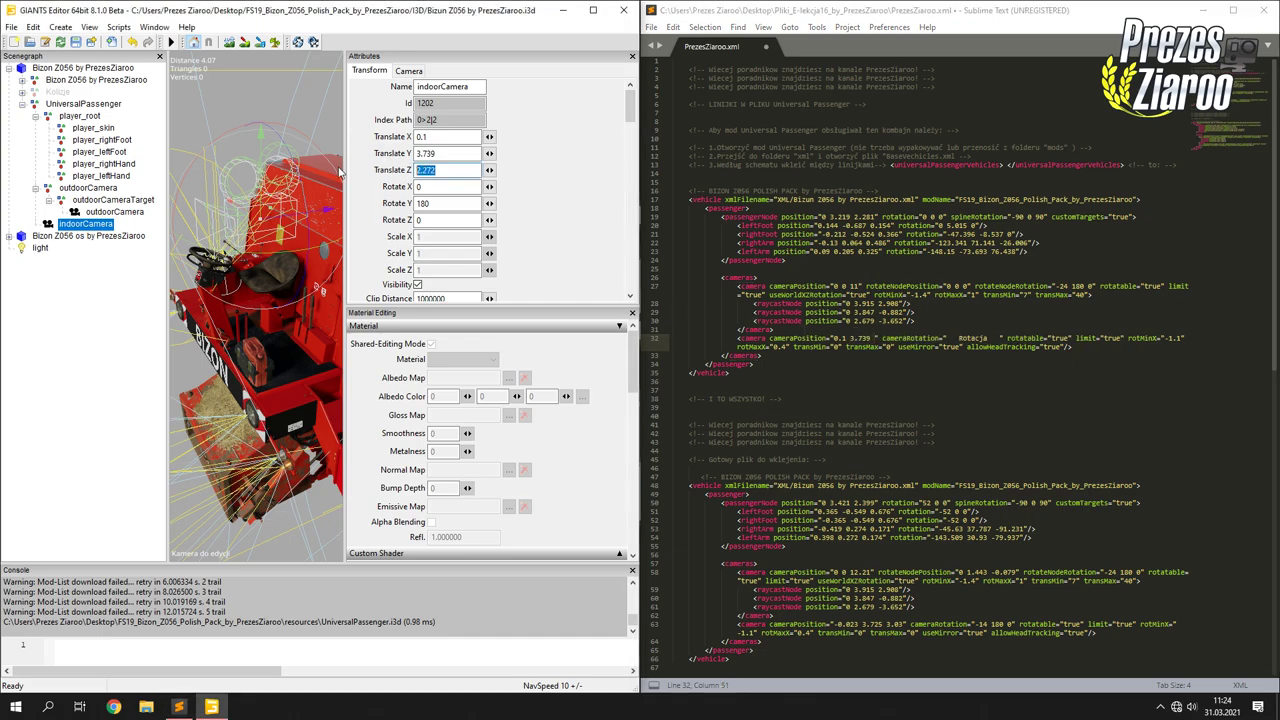
pyautogui.click(876, 339)
pyautogui.hotkey('ctrl', 'v')
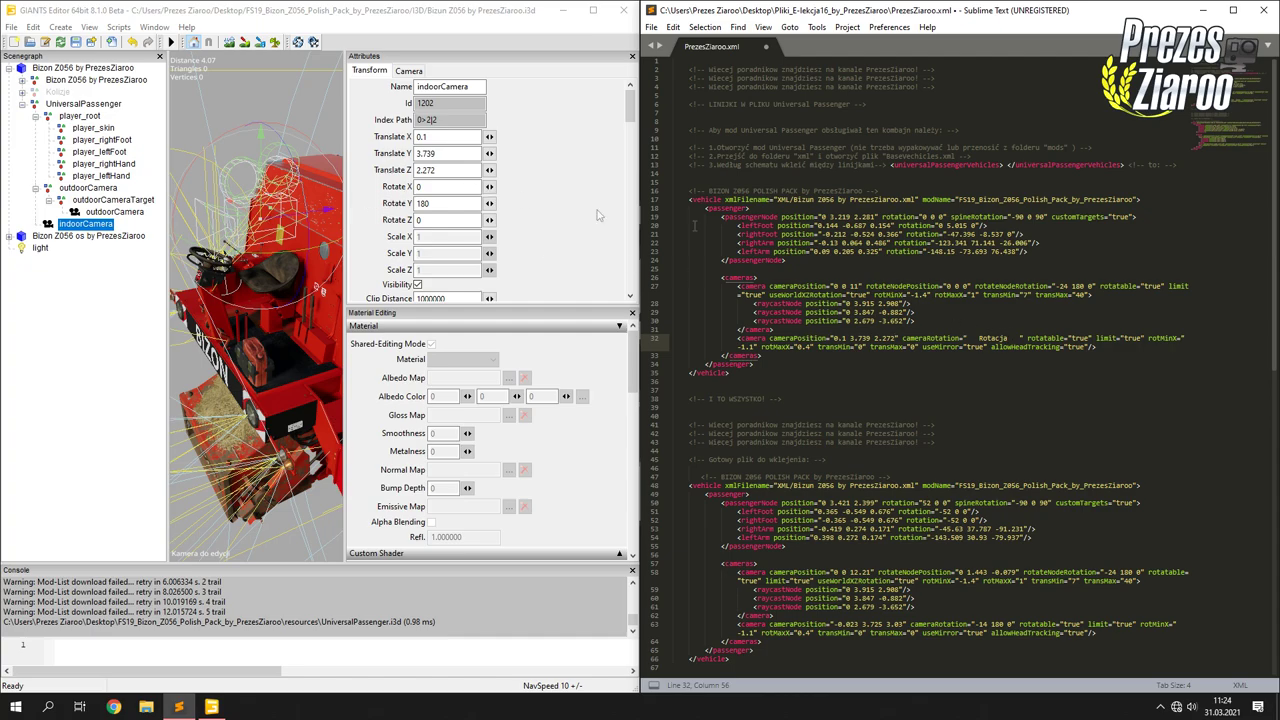
# Replace the second camera entry's cameraRotation placeholder with indoorCamera's rotation values, 0 180 0.
pyautogui.moveTo(966, 338); pyautogui.dragTo(1018, 338)
pyautogui.write('0 1')
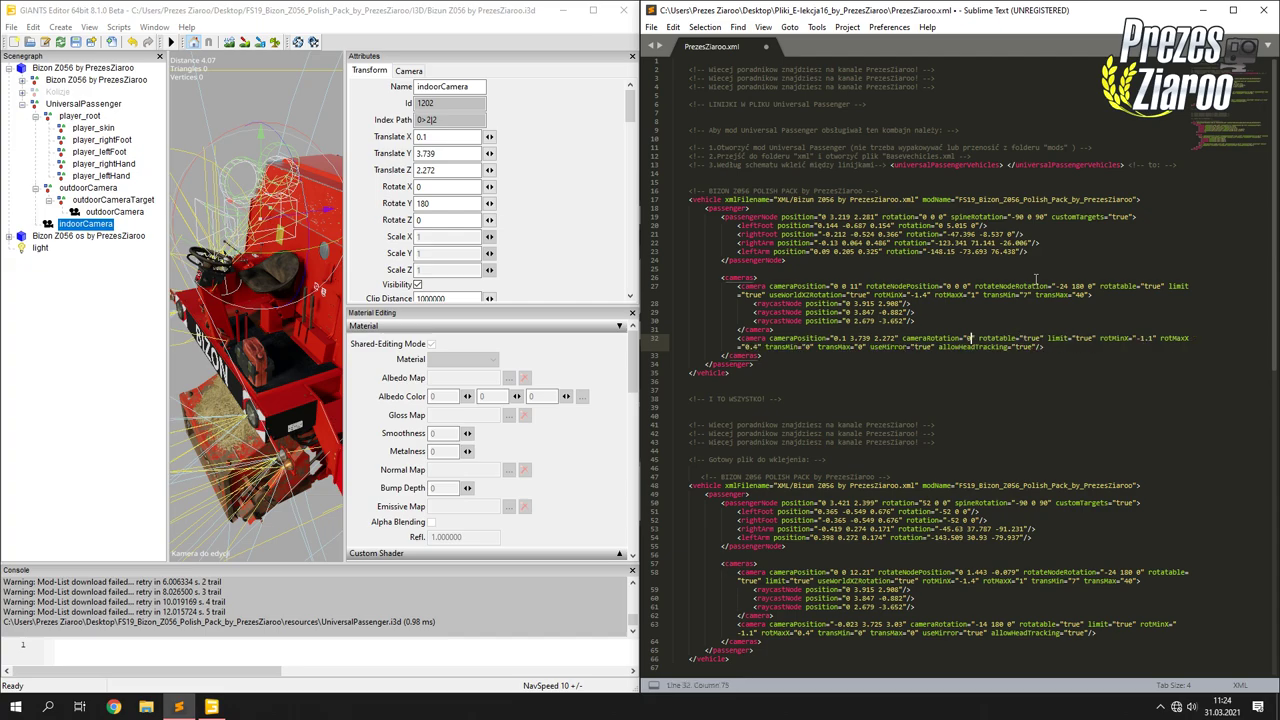
pyautogui.write('80 0')
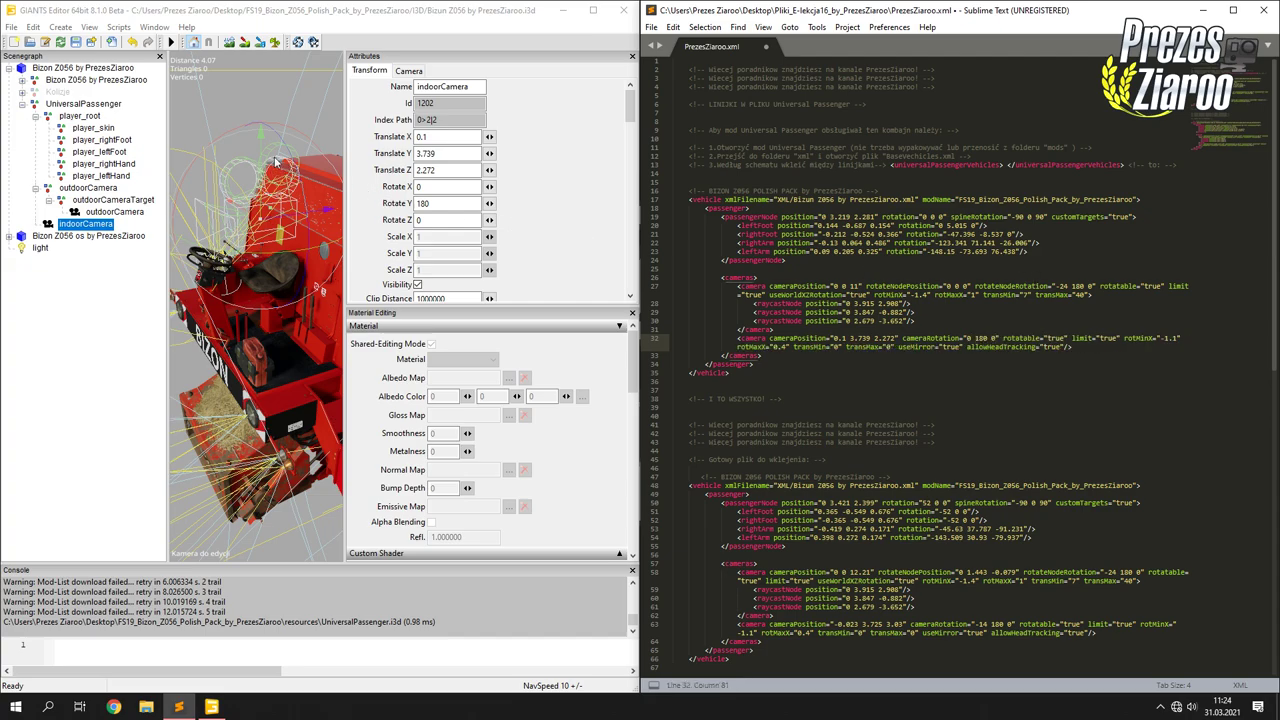
# Close GIANTS Editor and maximize the Sublime Text window with the XML file.
pyautogui.click(135, 288)
pyautogui.click(624, 10)
pyautogui.click(367, 355)
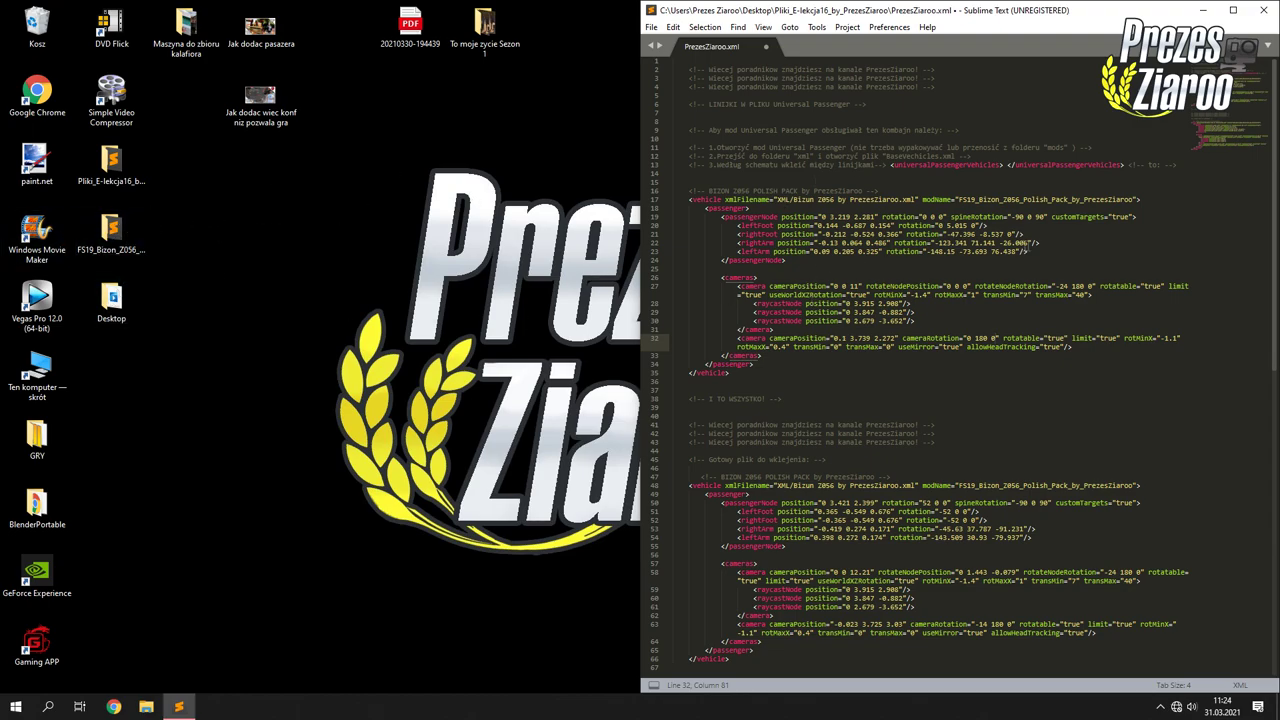
pyautogui.click(1233, 10)
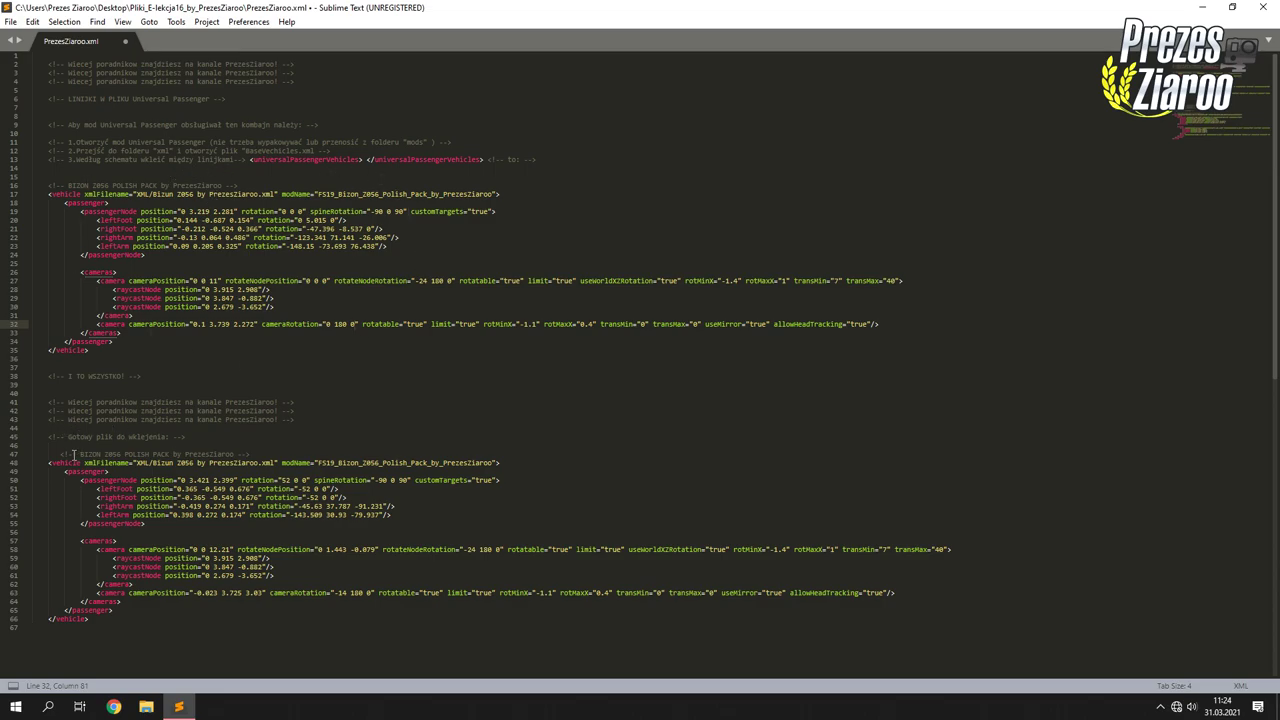
# Copy the ready-made Bizon Z056 vehicle block, from its comment on line 47 to the closing vehicle tag on line 66.
pyautogui.moveTo(50, 436); pyautogui.dragTo(241, 615)
pyautogui.click(152, 436)
pyautogui.moveTo(100, 620); pyautogui.dragTo(14, 456)
pyautogui.rightClick(66, 461)
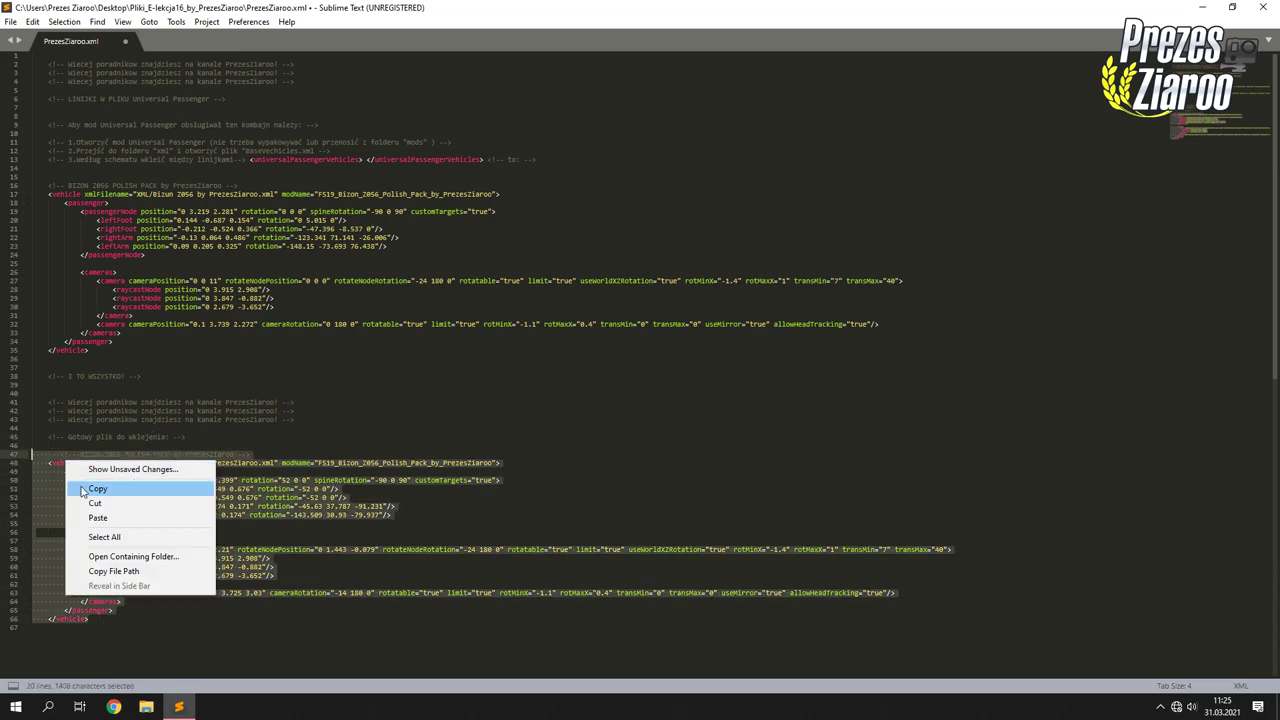
pyautogui.click(86, 489)
# Save the XML file and minimize its window.
pyautogui.click(88, 464)
pyautogui.moveTo(62, 454); pyautogui.dragTo(270, 463)
pyautogui.click(115, 560)
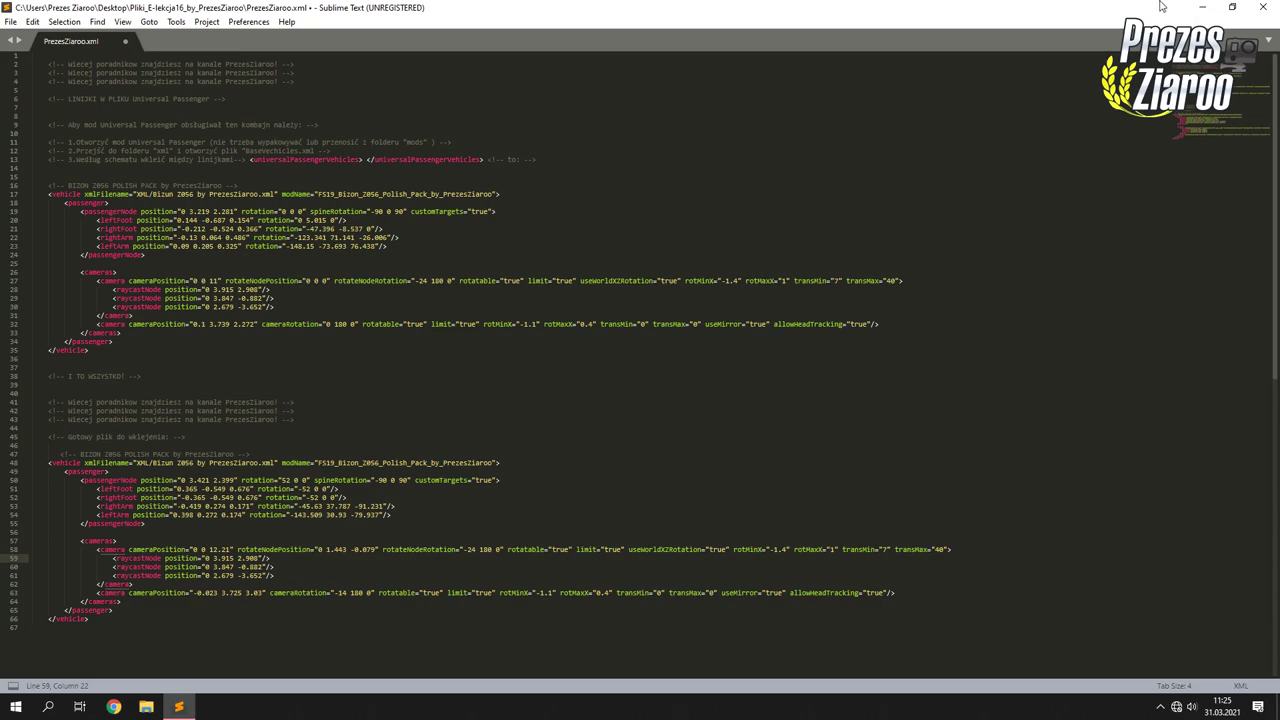
pyautogui.hotkey('ctrl', 's')
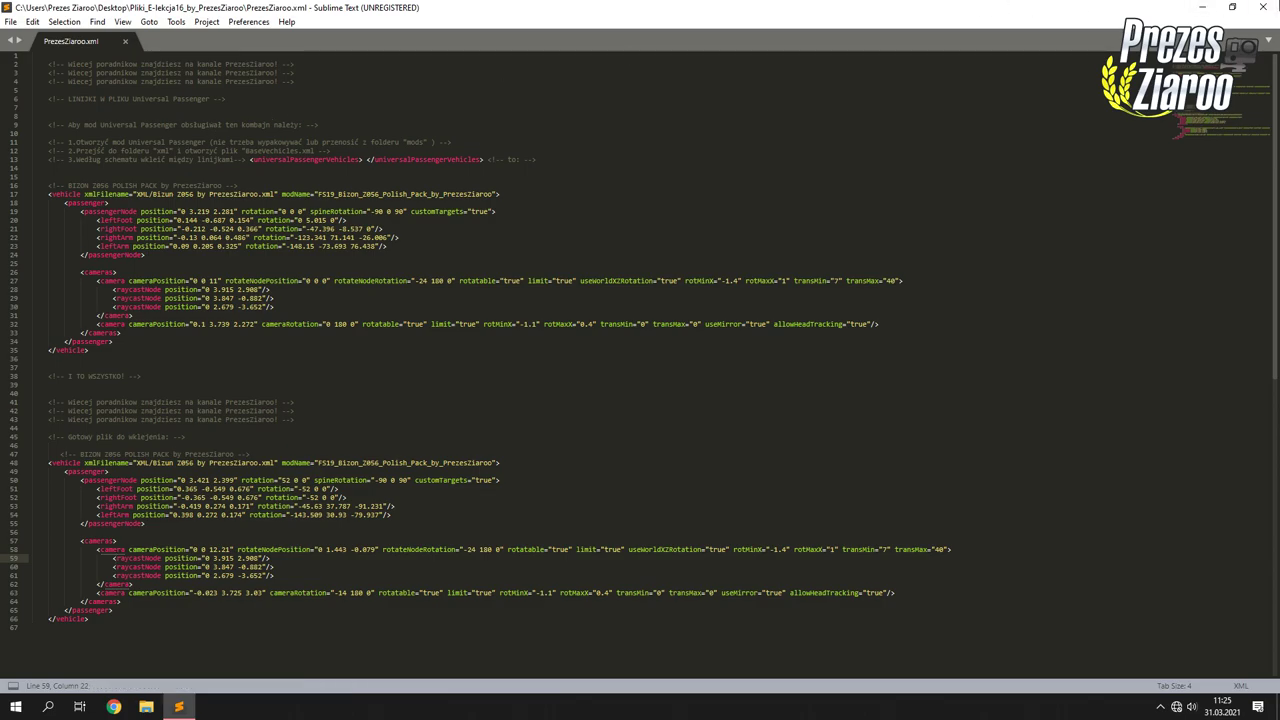
pyautogui.click(1201, 7)
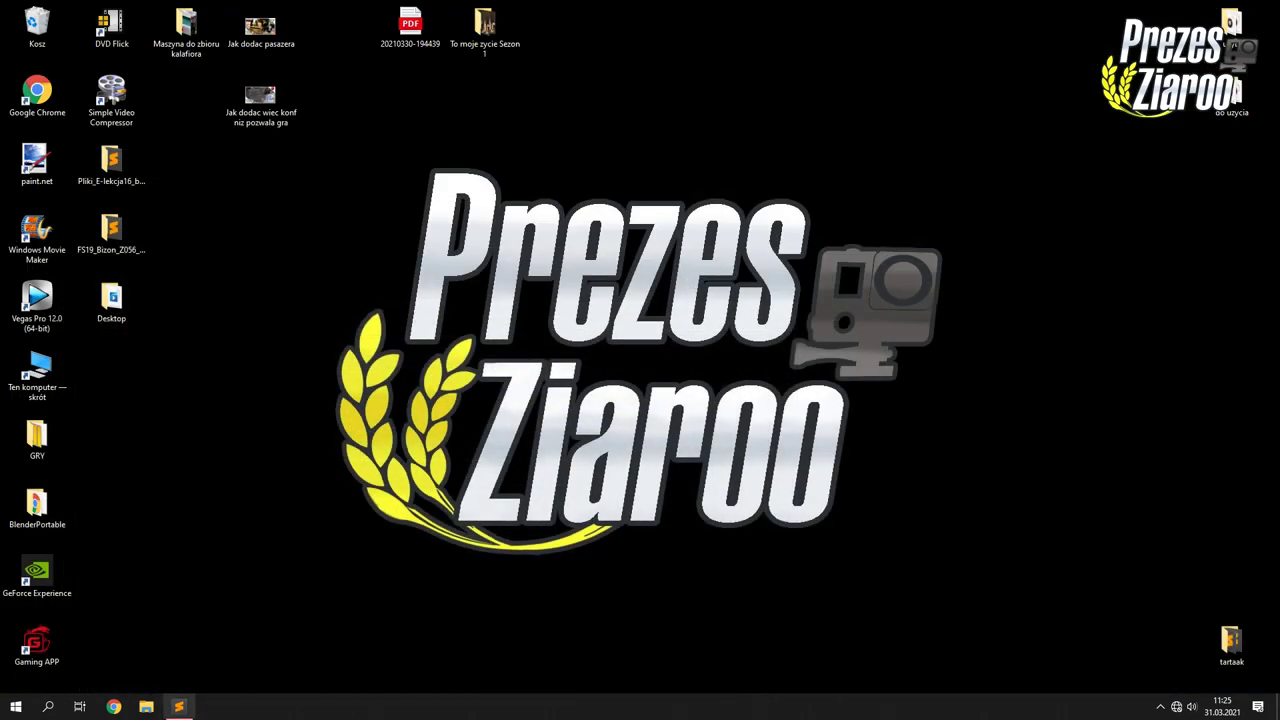
# Open the FarmingSimulator2019 mods folder under My Games in File Explorer and search it for "universal".
pyautogui.click(146, 707)
pyautogui.click(664, 382)
pyautogui.doubleClick(759, 322)
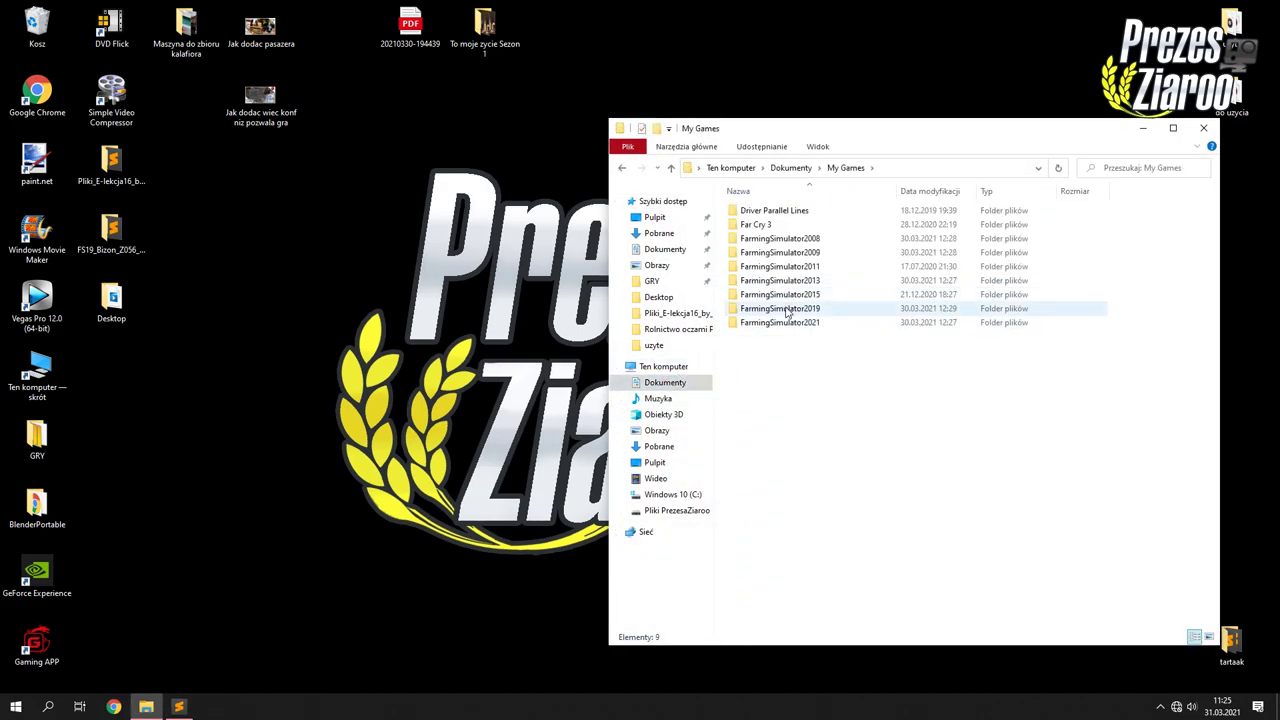
pyautogui.doubleClick(787, 310)
pyautogui.doubleClick(787, 240)
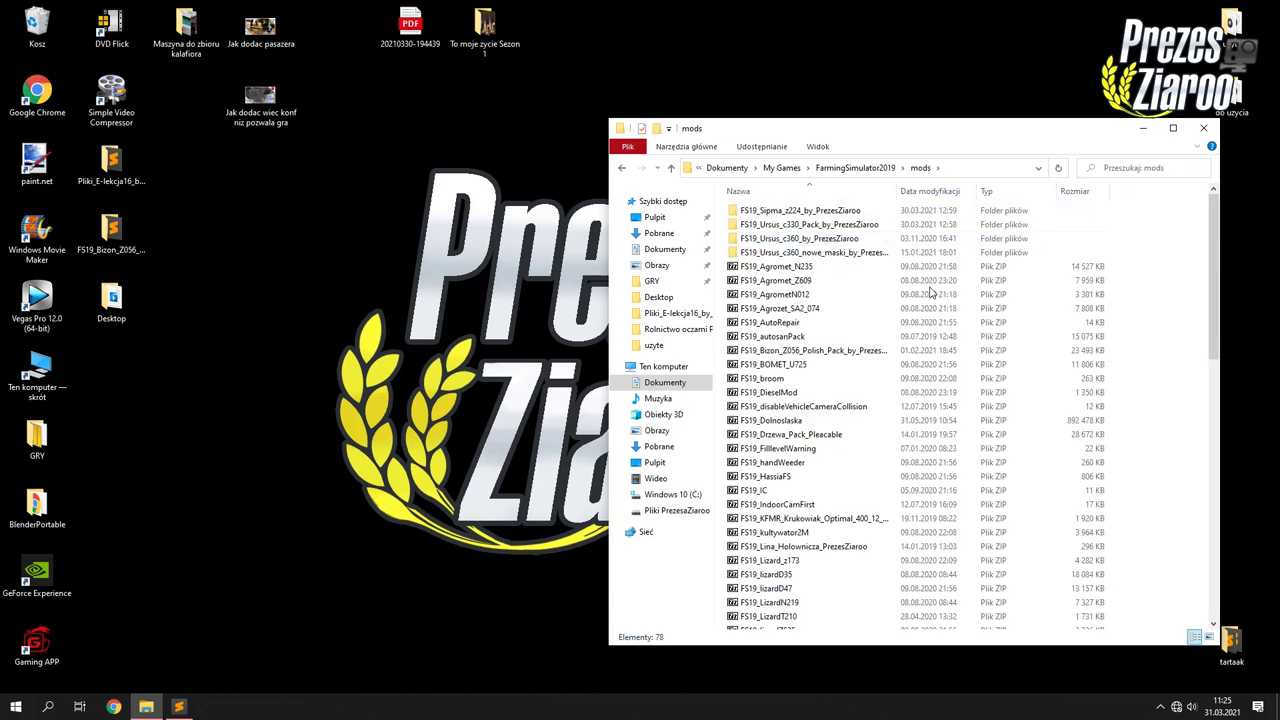
pyautogui.click(1116, 167)
pyautogui.click(1120, 188)
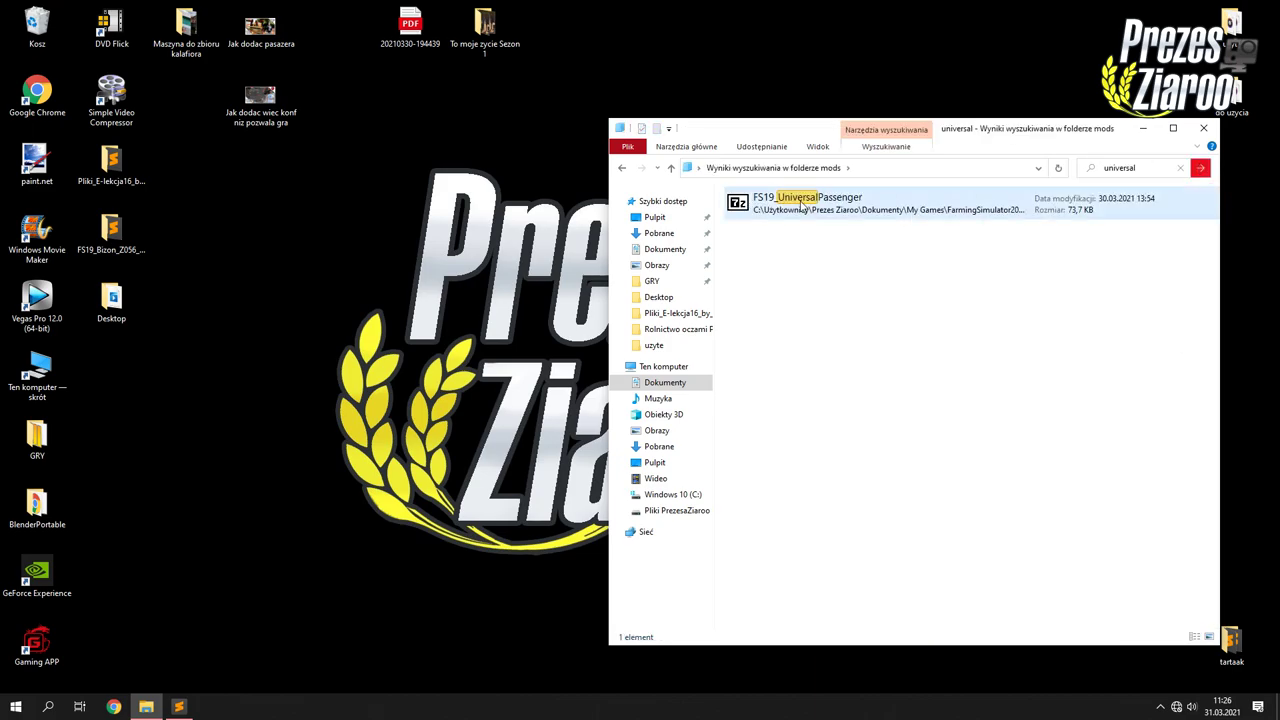
# Extract BaseVehicles.xml from the xml folder of the FS19_UniversalPassenger archive to the desktop and open the extracted copy.
pyautogui.doubleClick(803, 205)
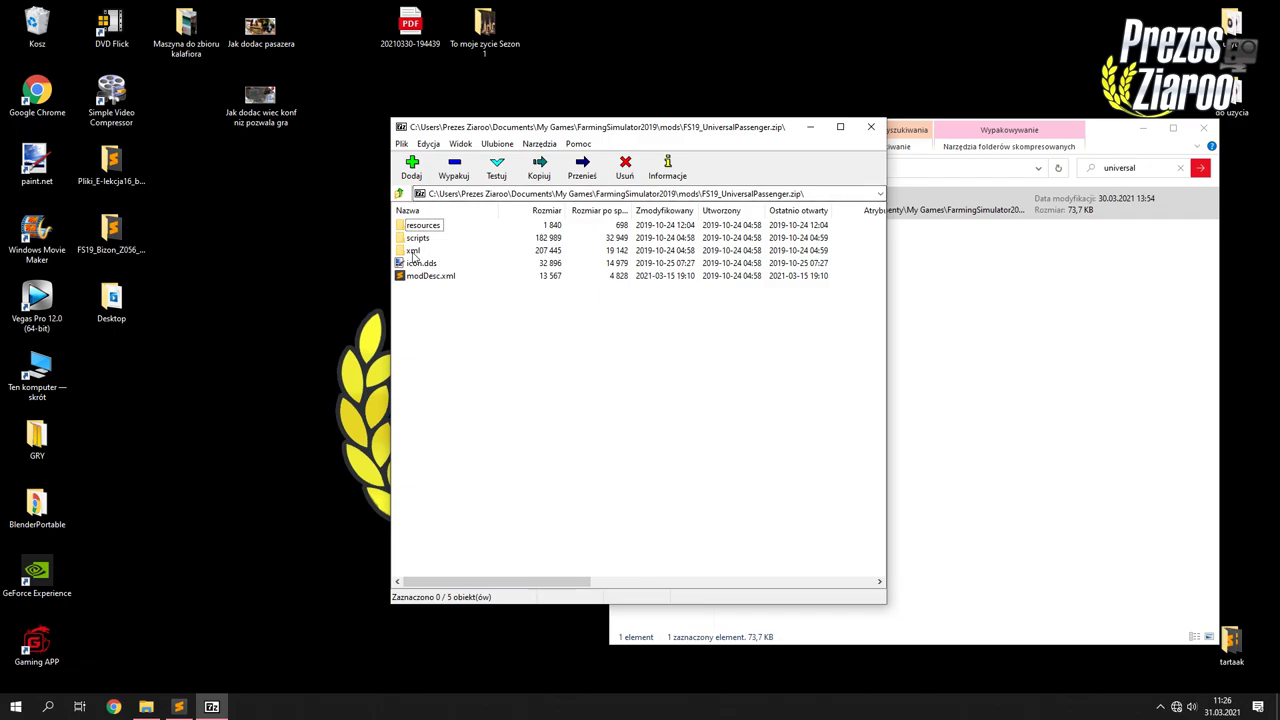
pyautogui.doubleClick(413, 251)
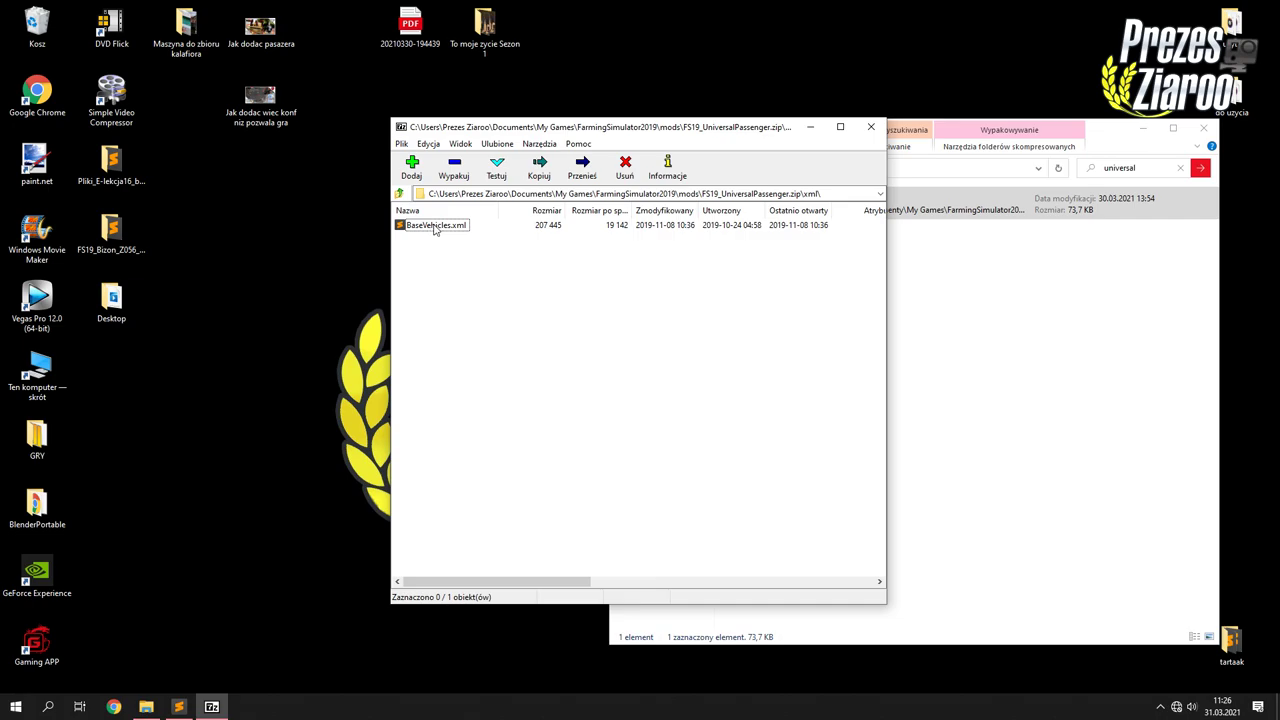
pyautogui.moveTo(435, 229); pyautogui.dragTo(276, 248)
pyautogui.moveTo(264, 158); pyautogui.dragTo(257, 228)
pyautogui.doubleClick(257, 228)
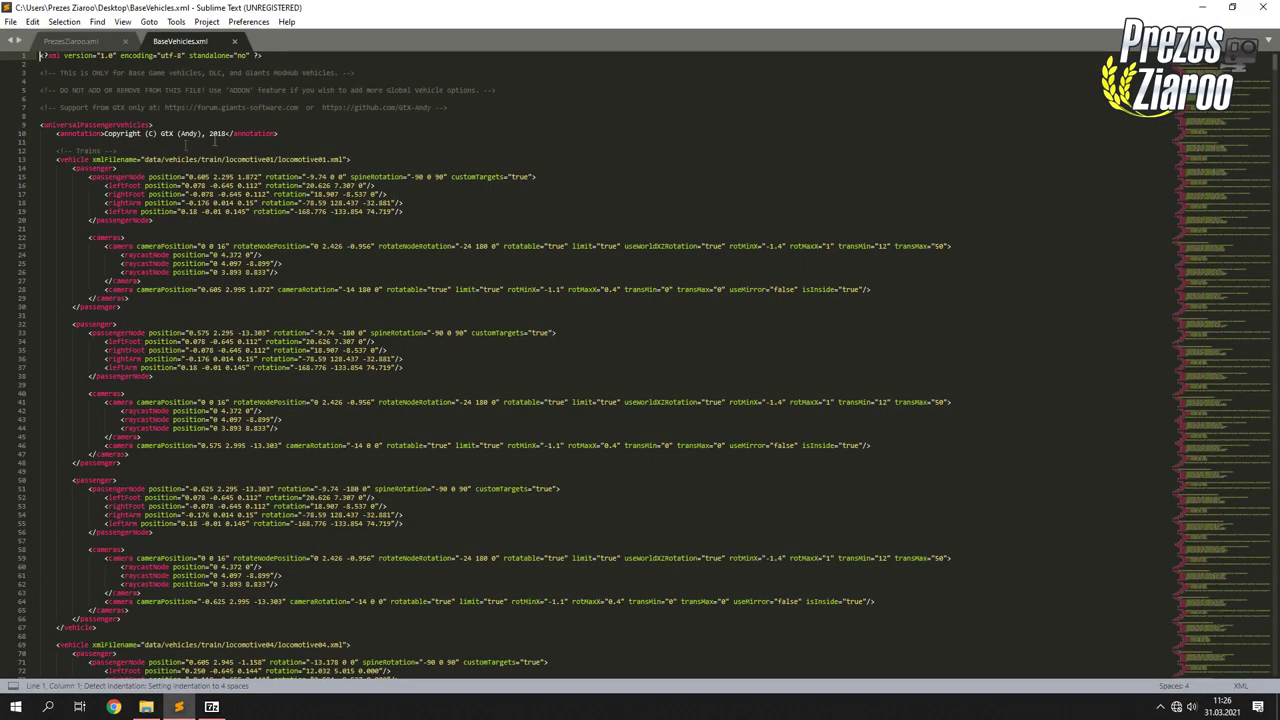
# Paste the copied Bizon Z056 vehicle block on new lines between the copyright annotation and the Trains comment in BaseVehicles.xml.
pyautogui.click(103, 141)
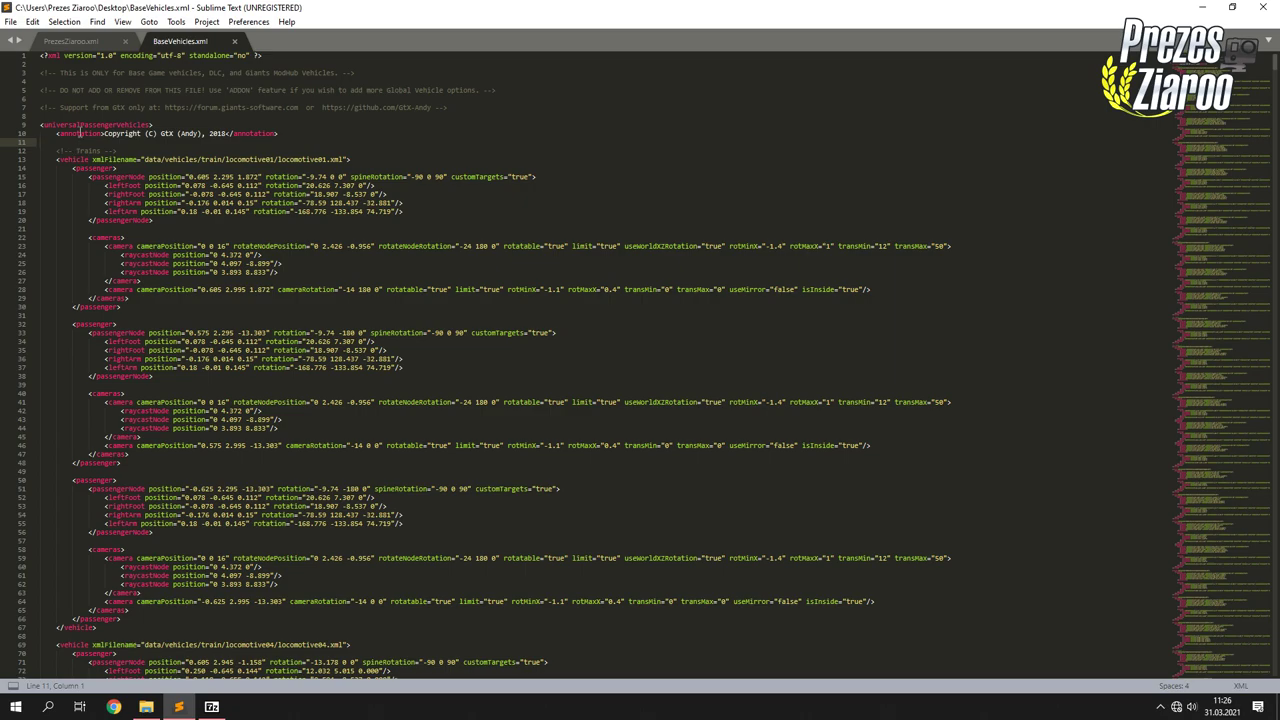
pyautogui.moveTo(104, 133); pyautogui.dragTo(229, 133)
pyautogui.click(81, 141)
pyautogui.press('Return')
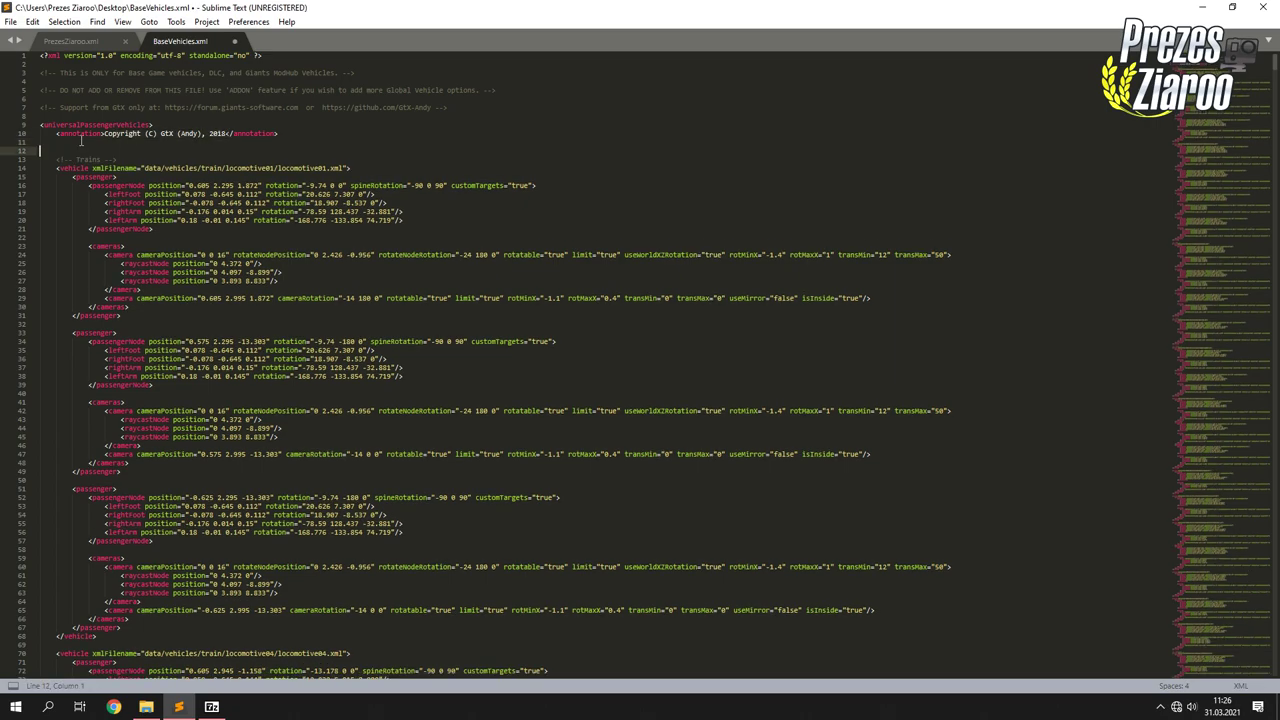
pyautogui.press('Return')
pyautogui.click(61, 141)
pyautogui.click(57, 150)
pyautogui.click(57, 159)
pyautogui.click(57, 151)
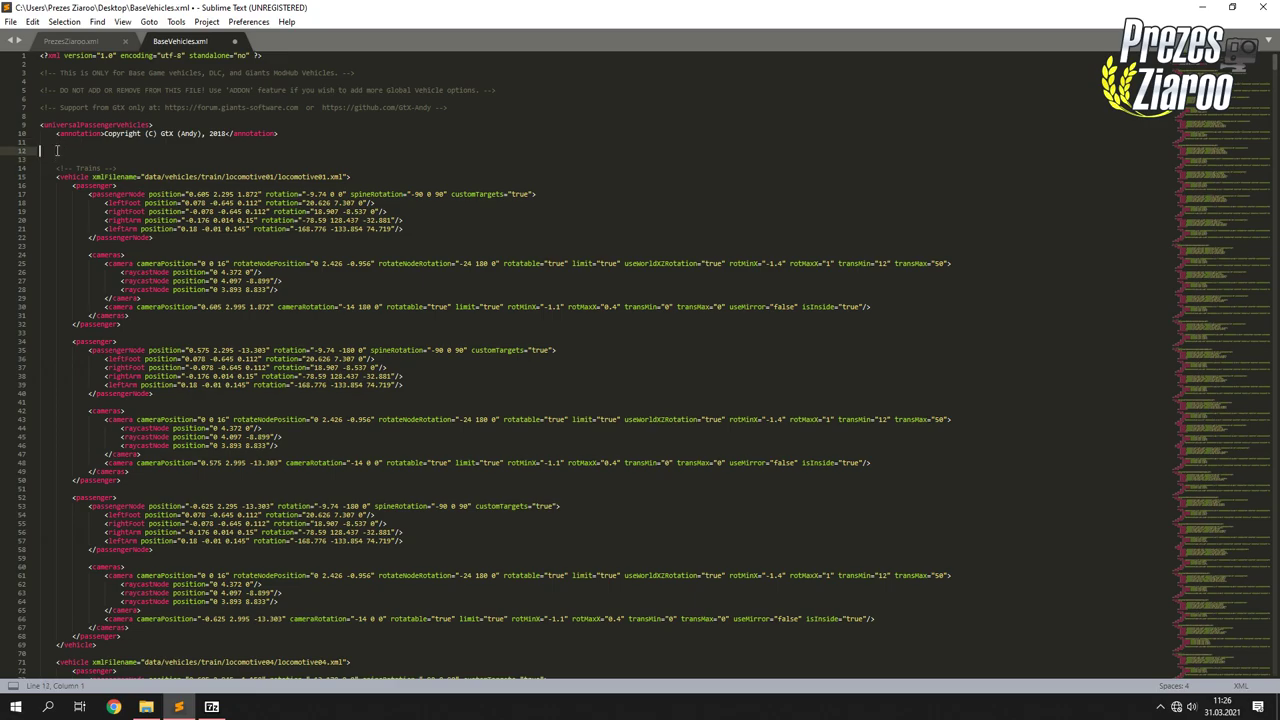
pyautogui.rightClick(57, 151)
pyautogui.click(89, 209)
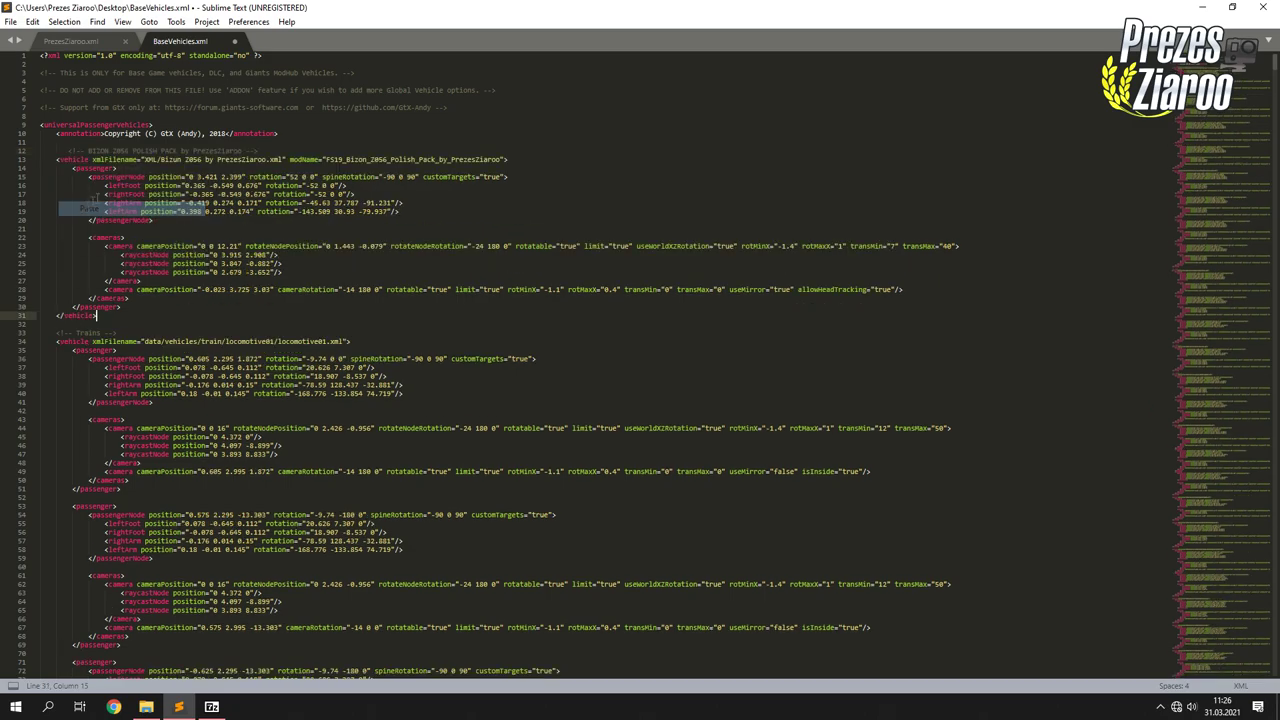
pyautogui.moveTo(104, 314); pyautogui.dragTo(80, 298)
pyautogui.click(79, 256)
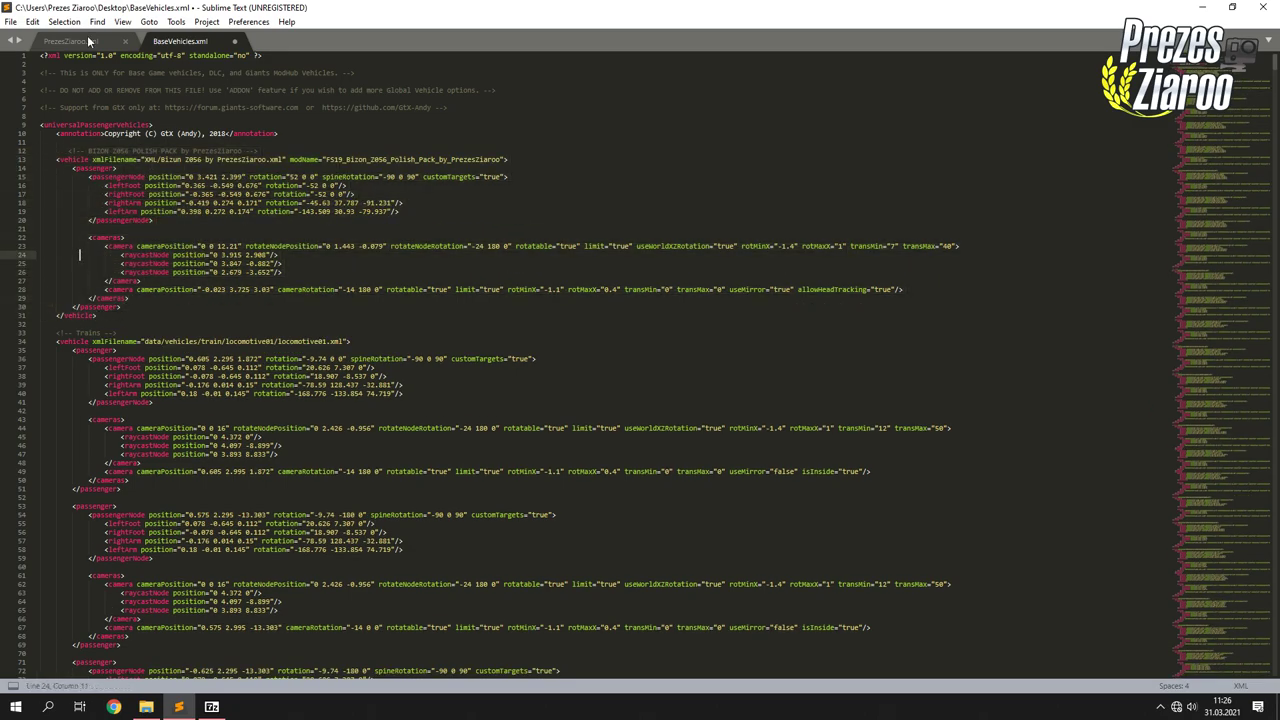
# Review the universalPassengerVehicles tag instruction in PrezesZiaroo.xml and compare it with the opening tag above the pasted block in BaseVehicles.xml.
pyautogui.click(86, 40)
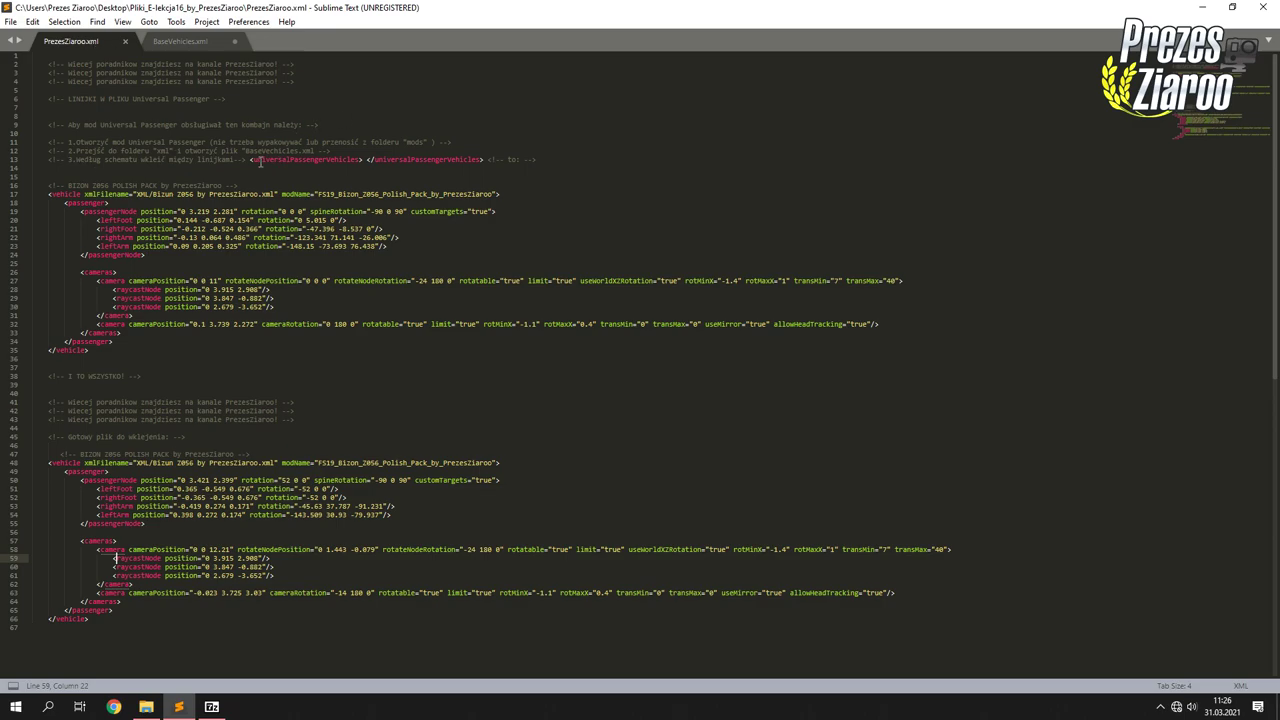
pyautogui.moveTo(250, 160); pyautogui.dragTo(487, 160)
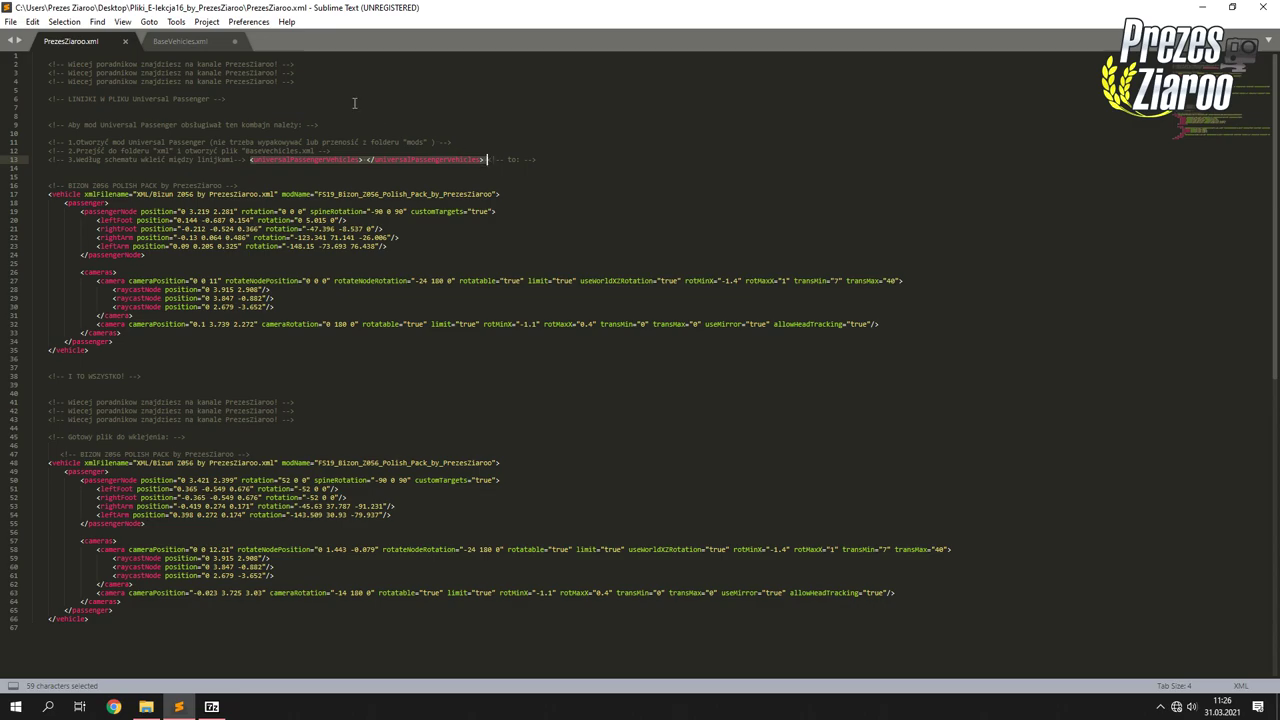
pyautogui.click(190, 42)
pyautogui.moveTo(47, 125); pyautogui.dragTo(186, 126)
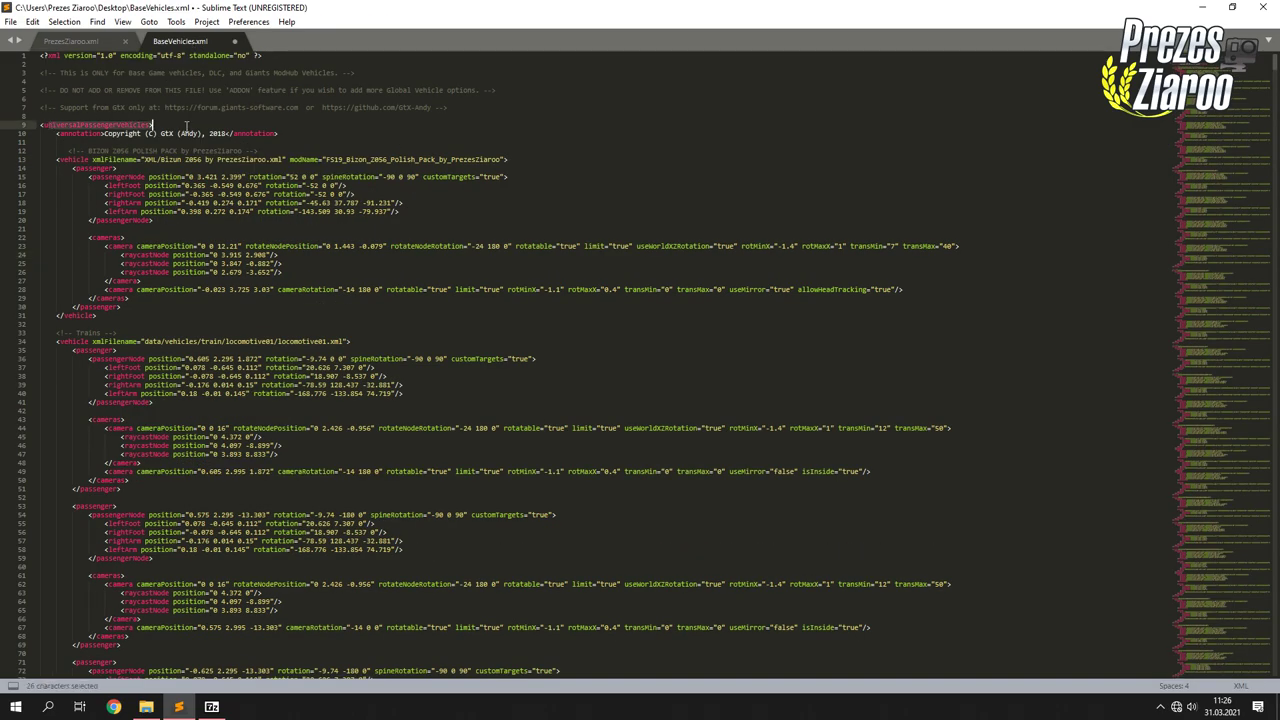
pyautogui.click(173, 127)
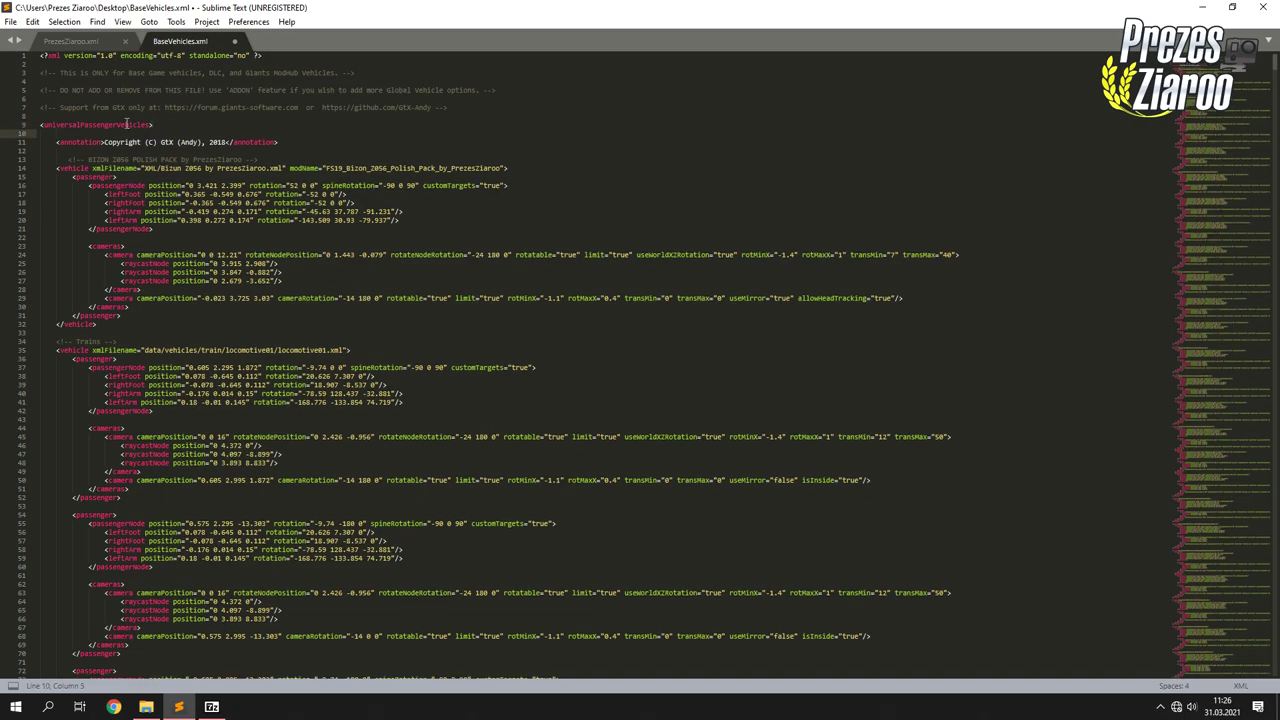
pyautogui.click(98, 142)
pyautogui.press('Left')
pyautogui.hotkey('ctrl', 'shift', 'Left')
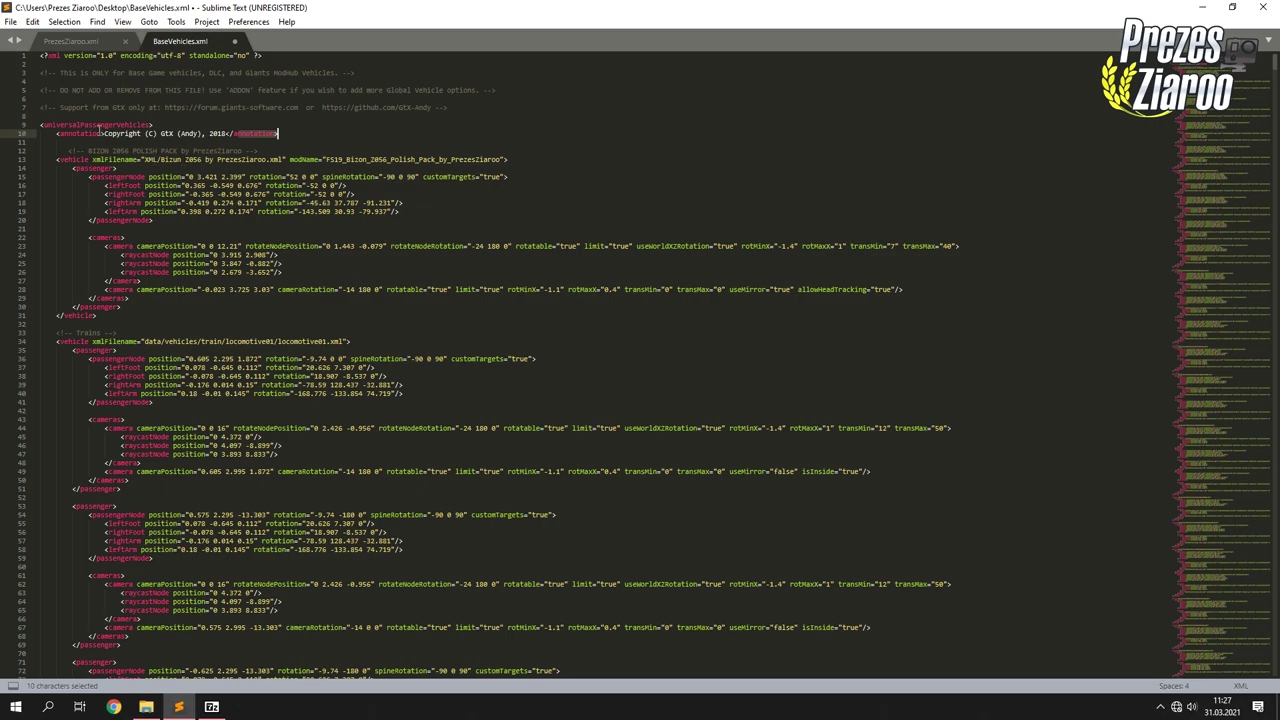
pyautogui.moveTo(99, 124); pyautogui.dragTo(40, 116)
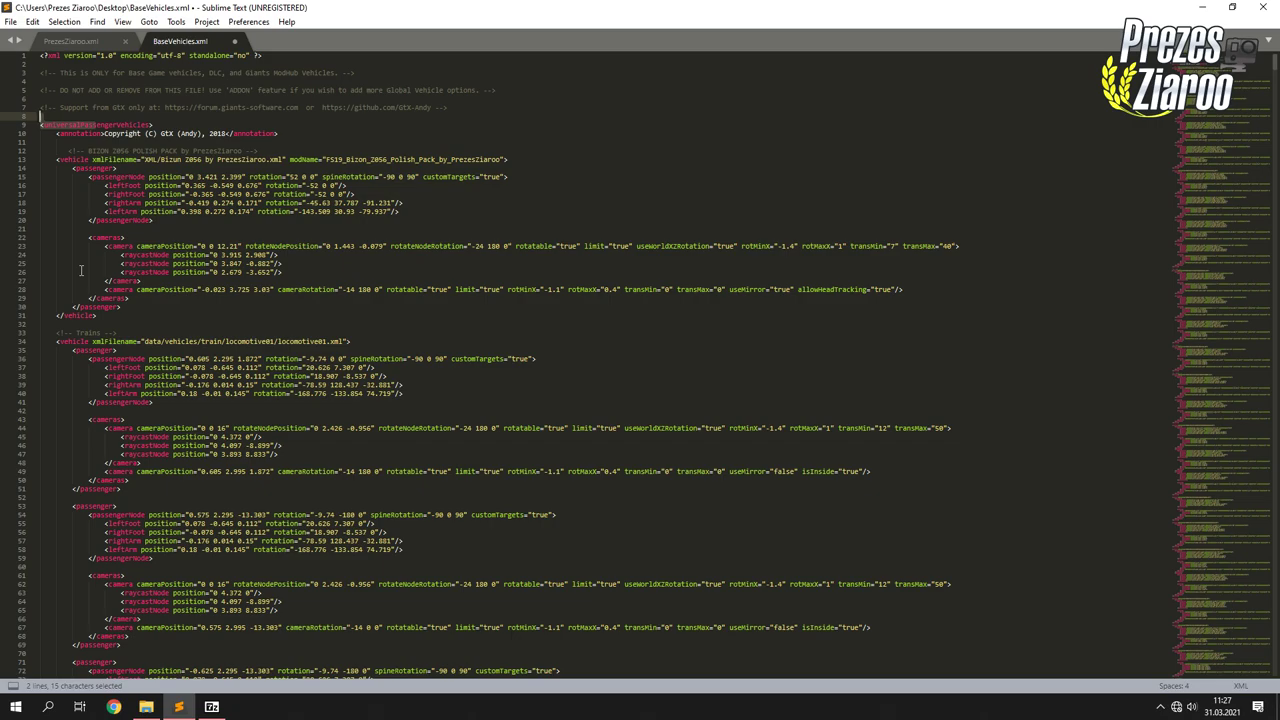
# Save BaseVehicles.xml, close the file and minimize the editor window.
pyautogui.hotkey('ctrl', 's')
pyautogui.click(234, 42)
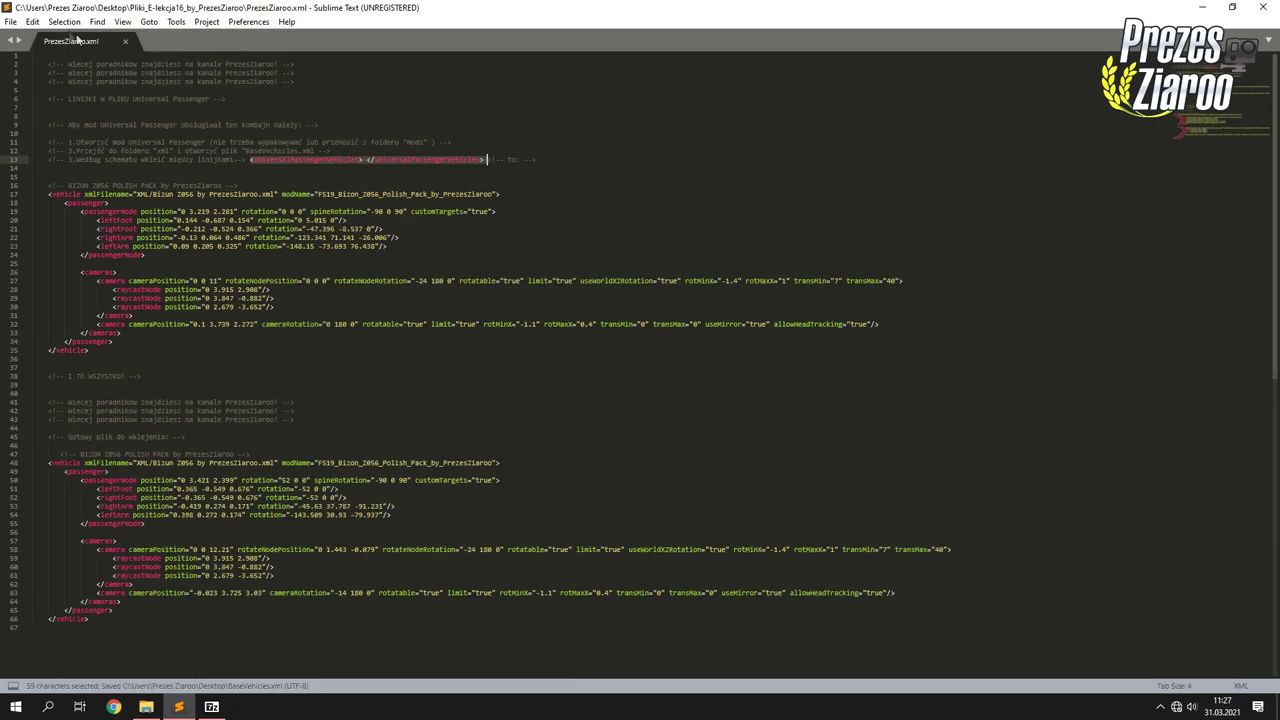
pyautogui.click(1202, 7)
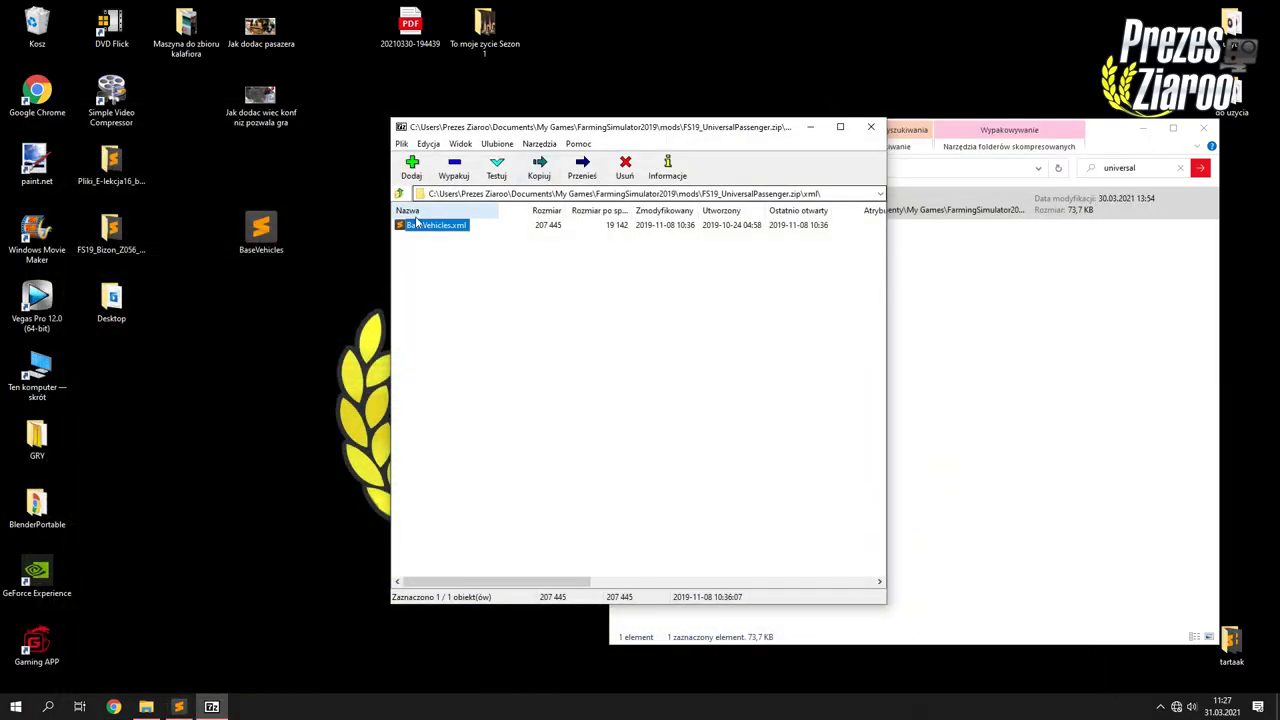
# Reopen BaseVehicles from the desktop to check the pasted Bizon block, then close the file and minimize the editor.
pyautogui.doubleClick(261, 230)
pyautogui.moveTo(40, 150); pyautogui.dragTo(215, 305)
pyautogui.click(234, 41)
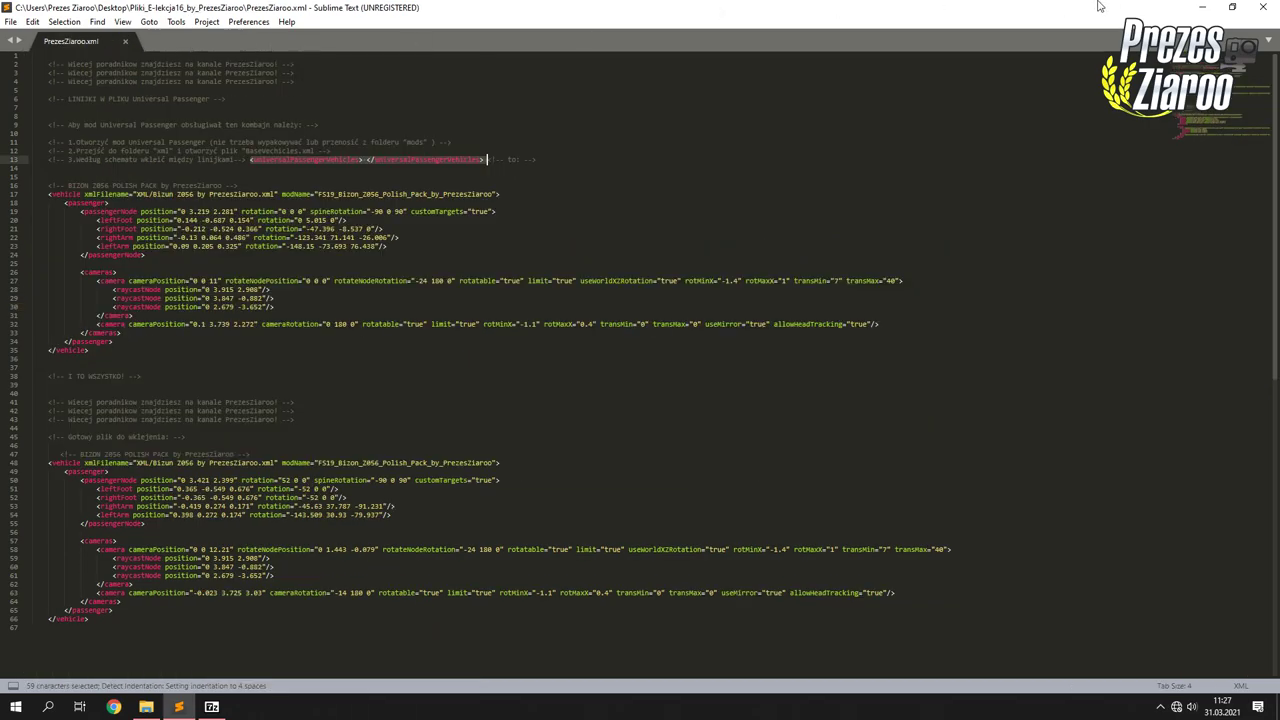
pyautogui.click(1202, 7)
# Replace BaseVehicles.xml in the archive's xml folder by deleting the original and copying in the edited desktop version.
pyautogui.click(440, 226)
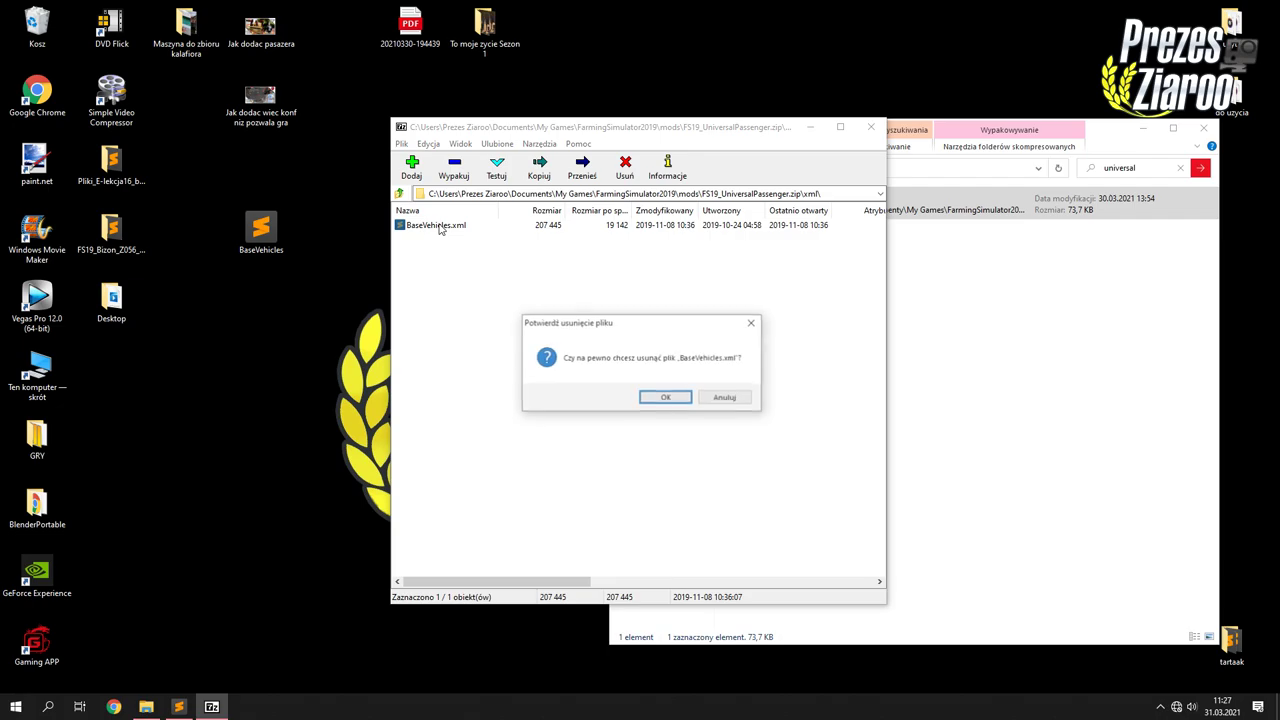
pyautogui.click(663, 398)
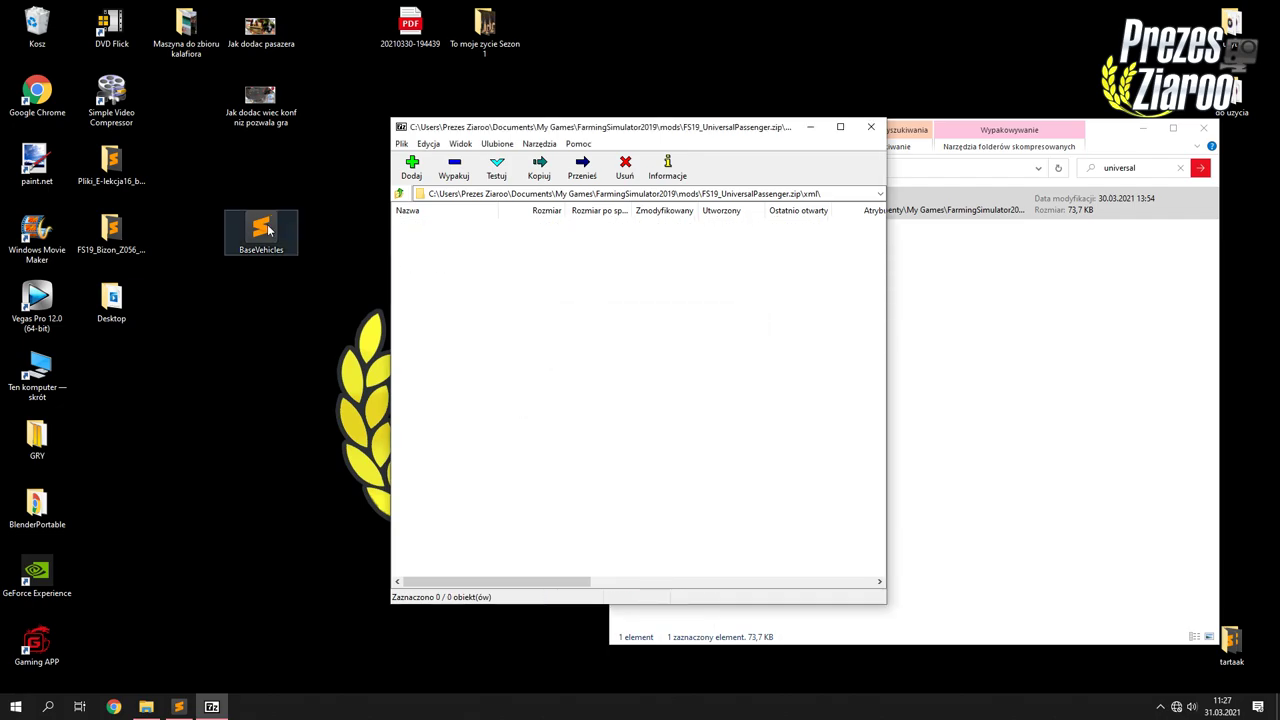
pyautogui.moveTo(268, 230); pyautogui.dragTo(432, 262)
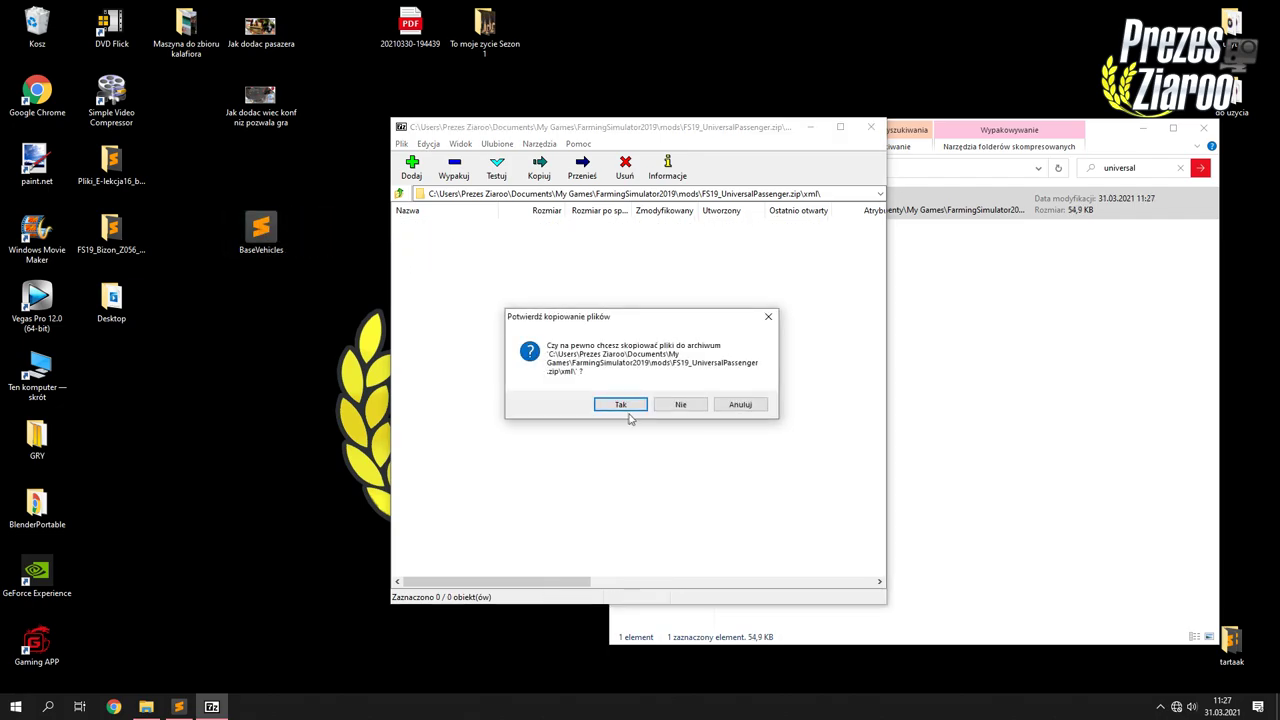